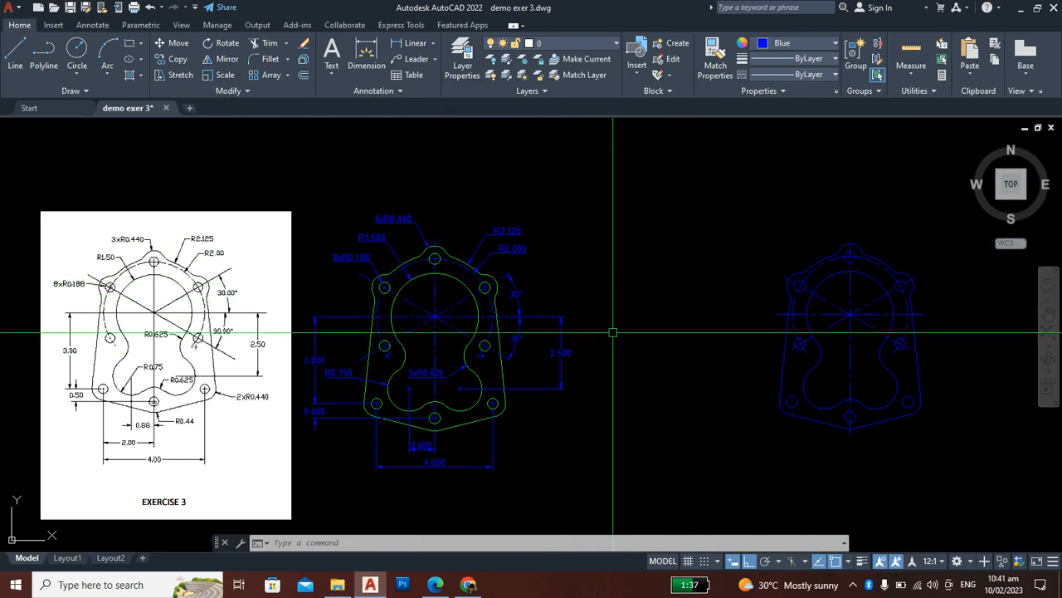
Step: Change the colour of the entire undimensioned blue gasket copy to White
scroll(623, 337, down, 2)
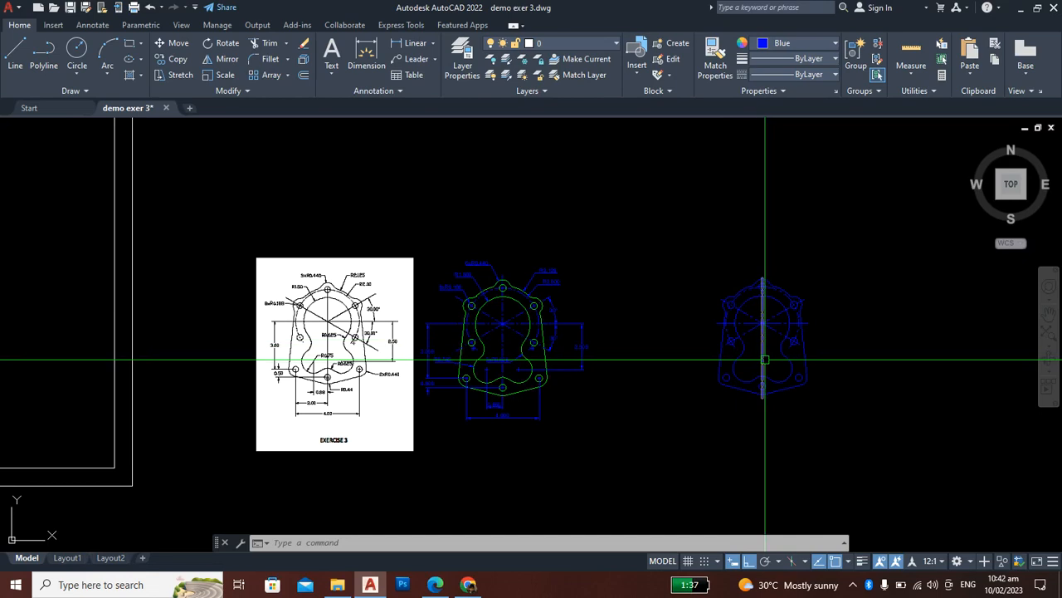
scroll(762, 362, up, 2)
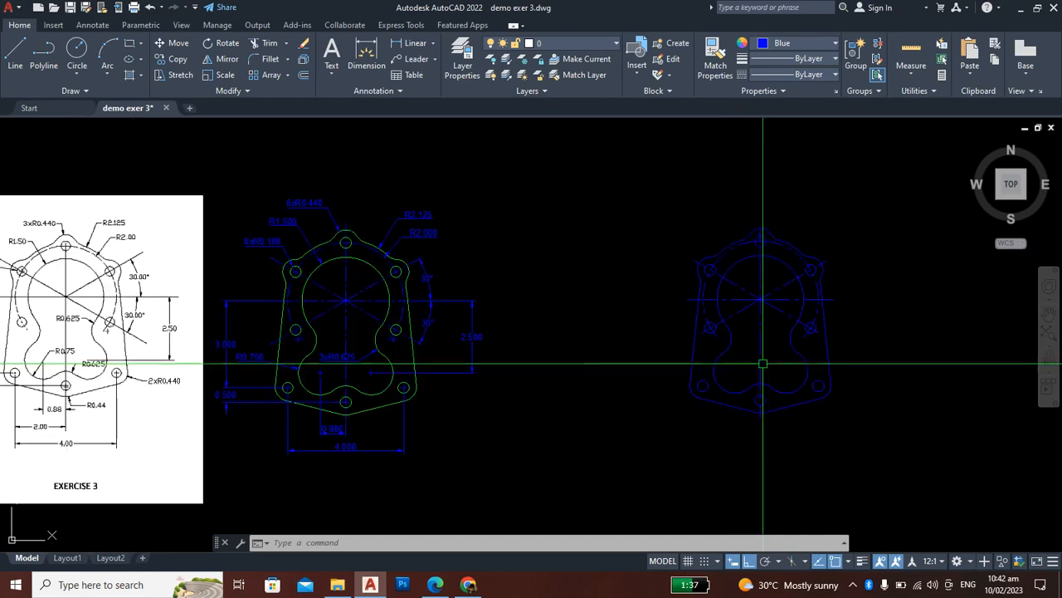
click(651, 439)
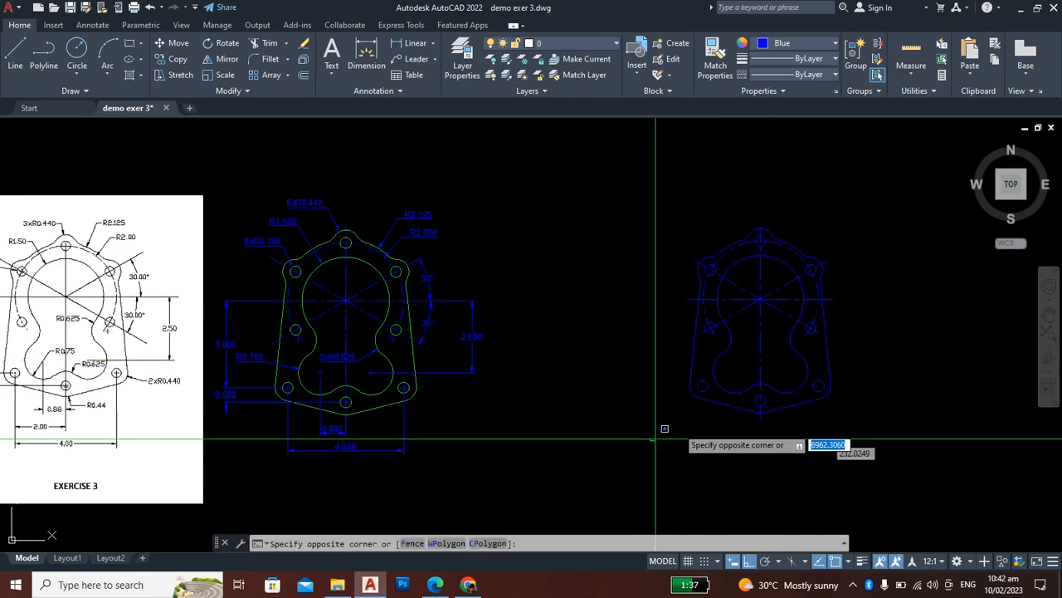
click(859, 207)
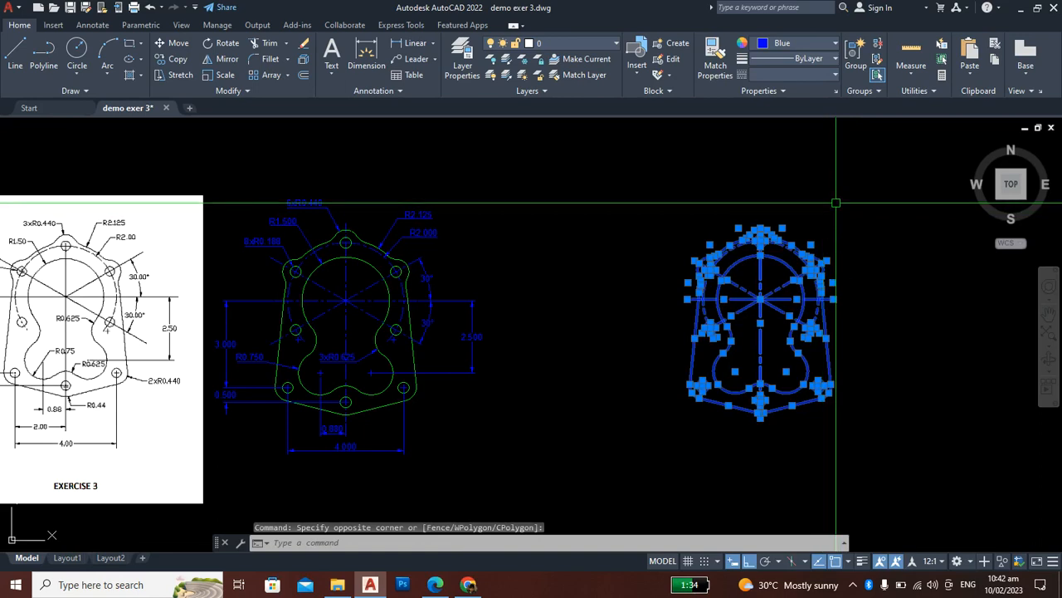
click(766, 45)
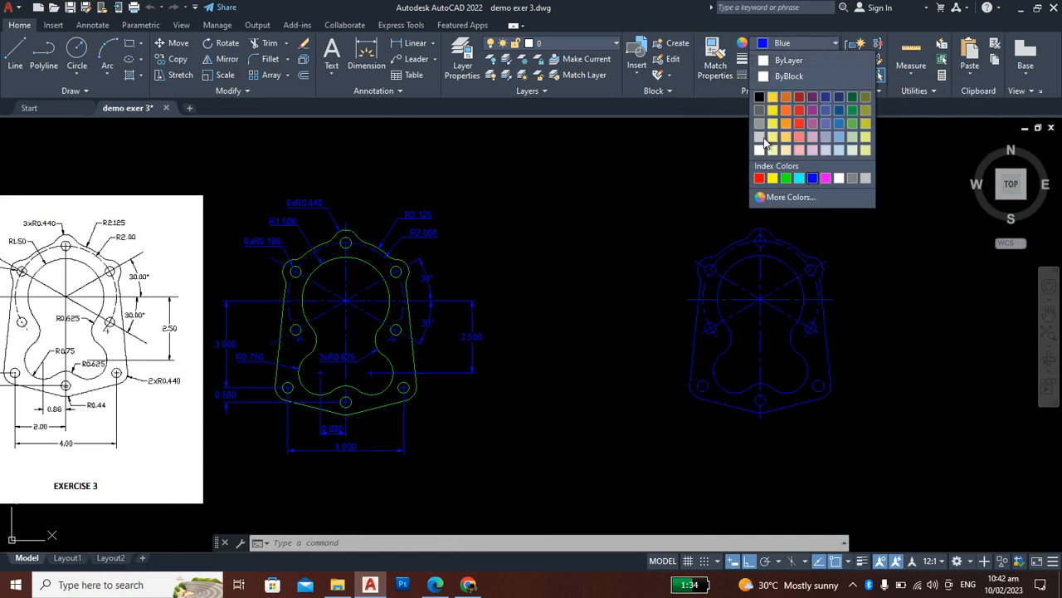
click(839, 179)
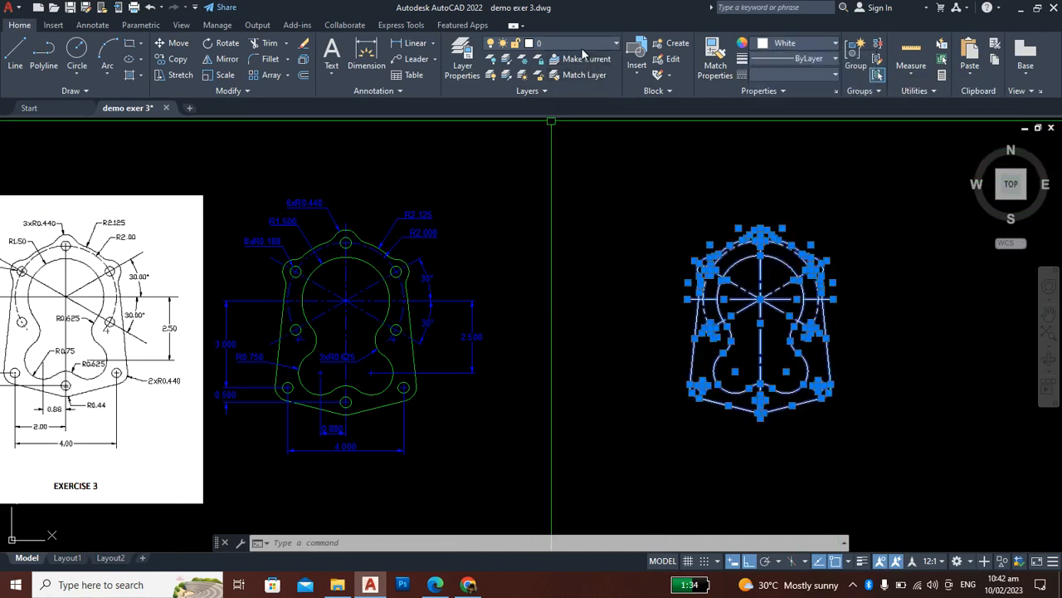
key(Escape)
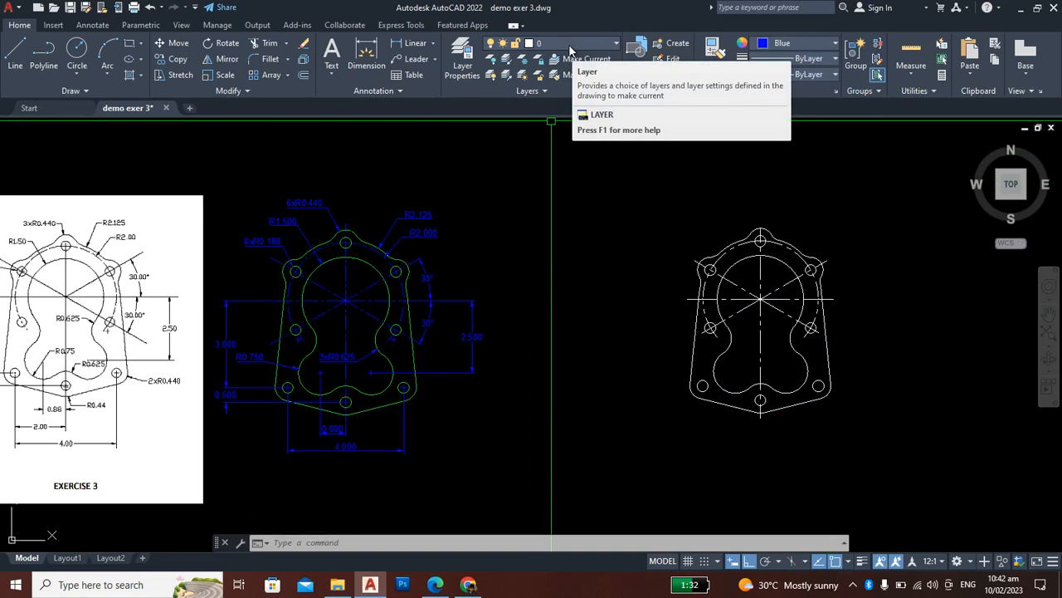
Step: Set the current object colour to ByLayer with nothing selected
click(569, 47)
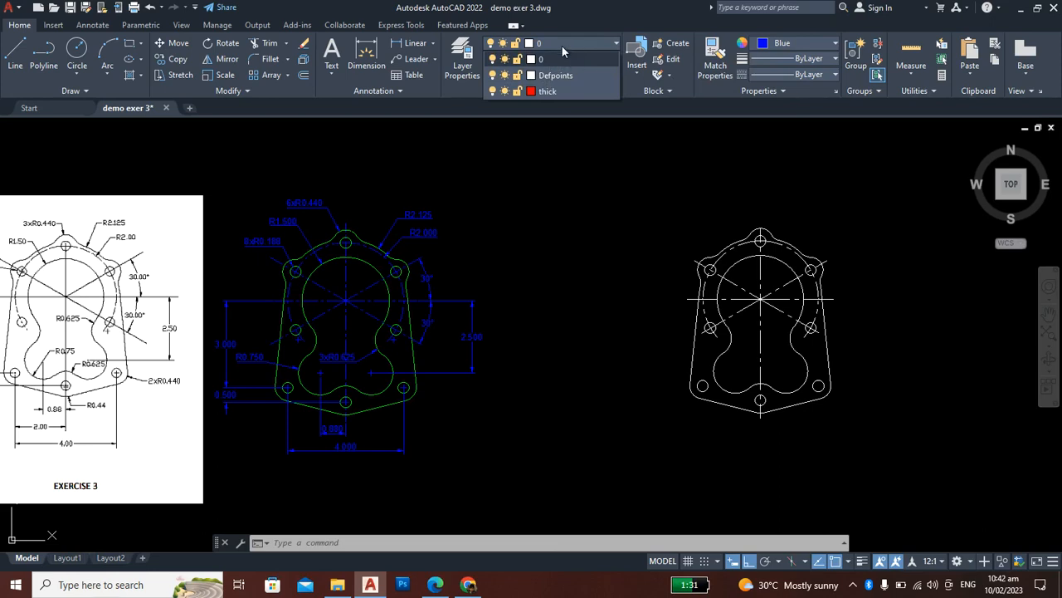
click(561, 43)
click(762, 39)
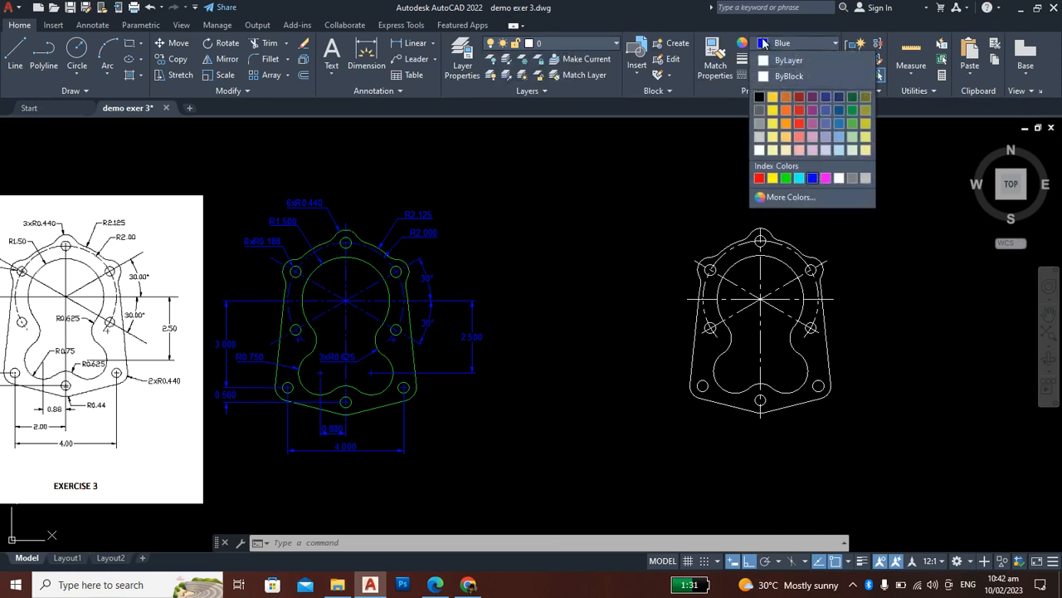
click(785, 61)
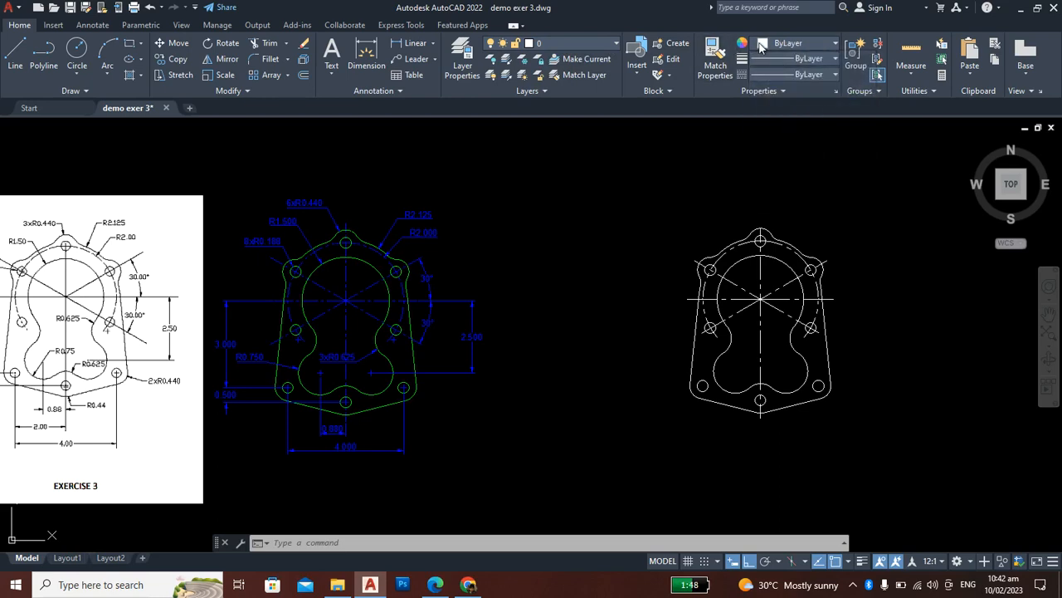
Step: Examine which layers are available in the drawing while the whole white gasket is selected
click(659, 433)
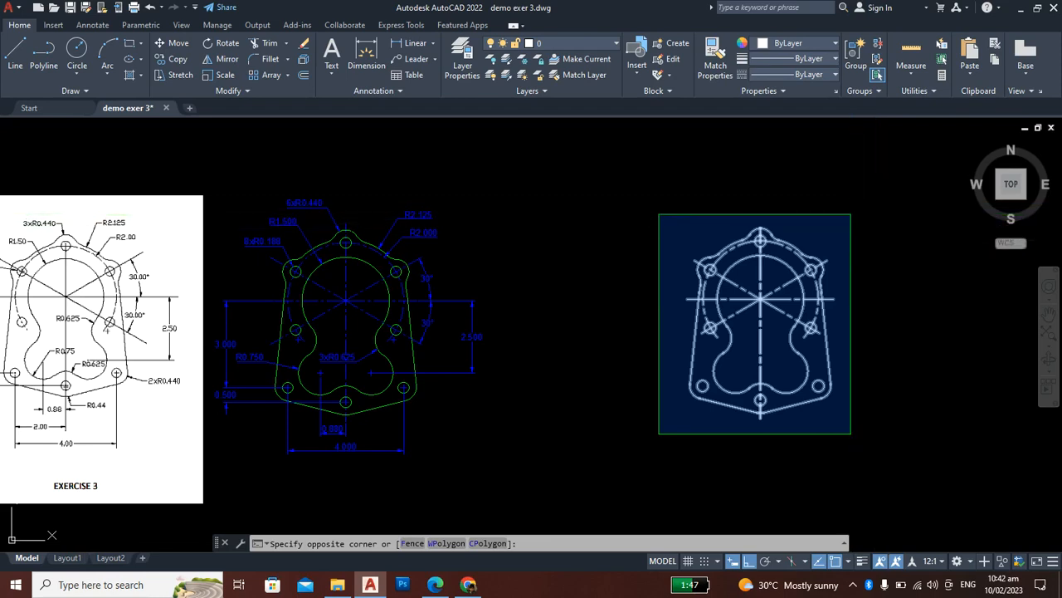
click(850, 217)
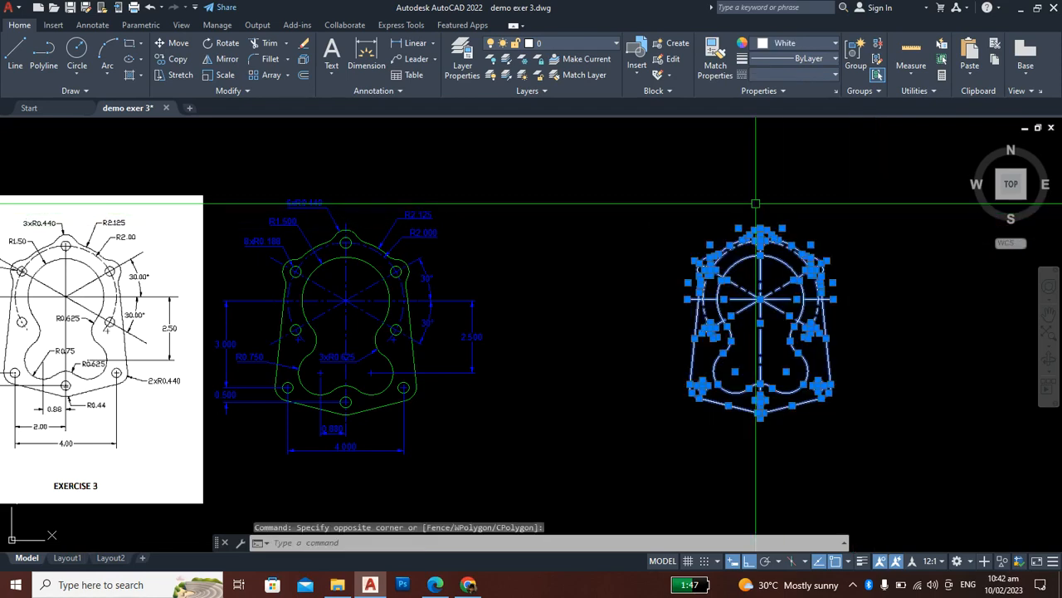
click(572, 43)
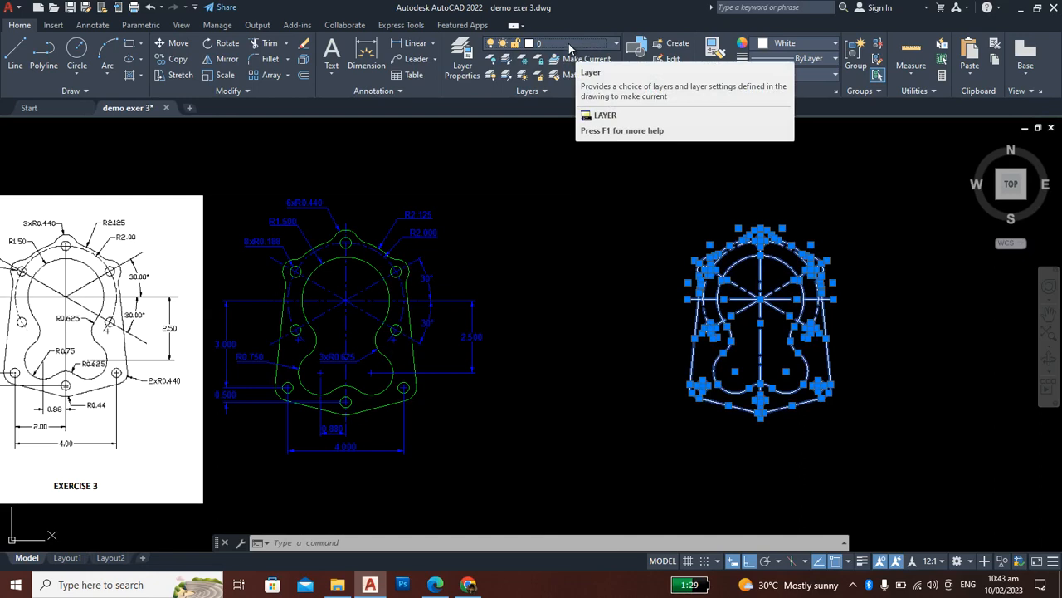
click(568, 45)
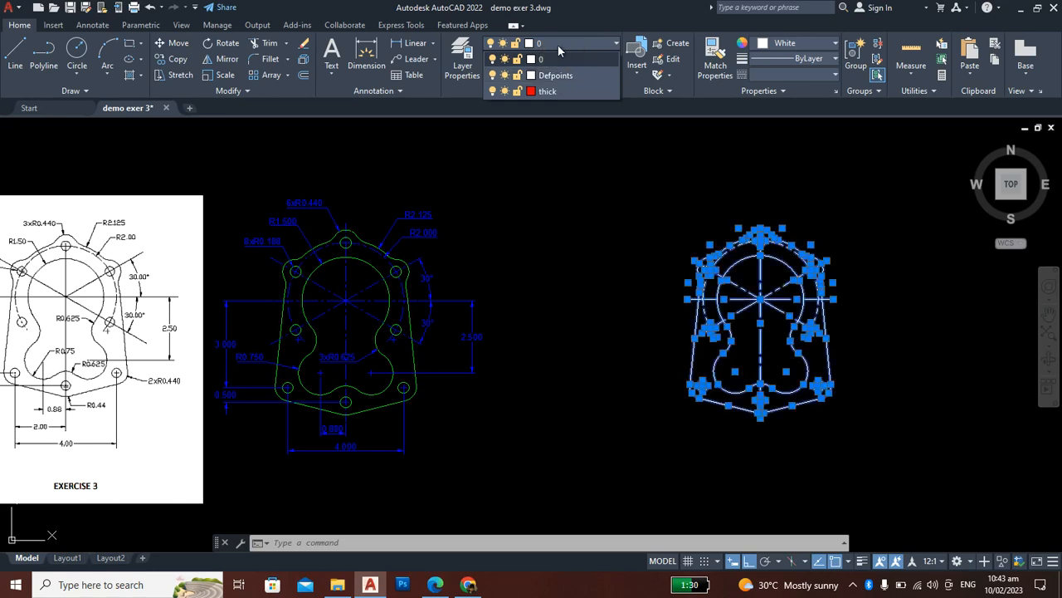
click(559, 40)
click(563, 40)
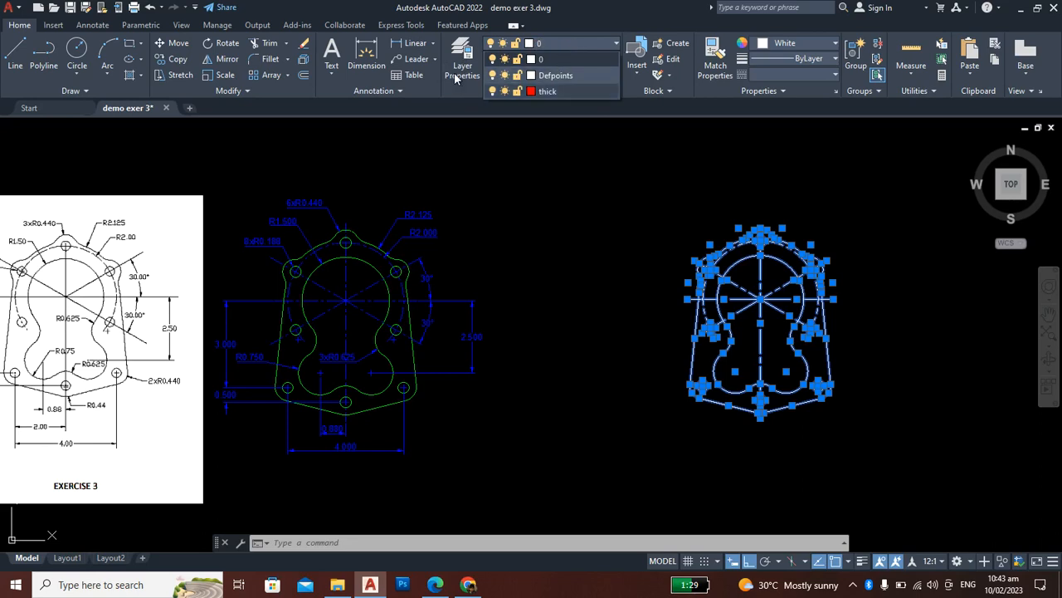
click(557, 40)
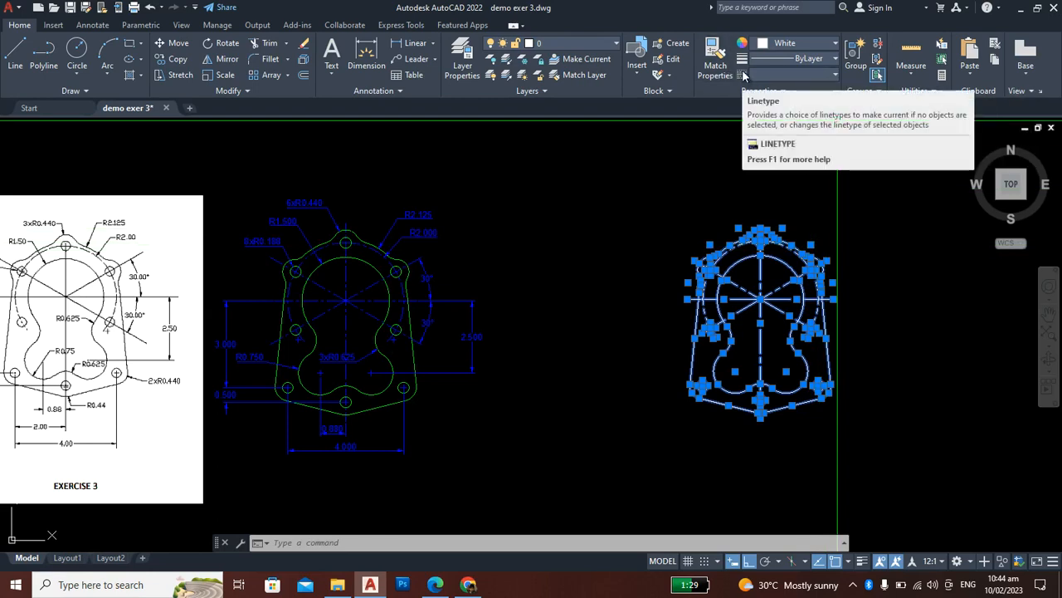
key(Escape)
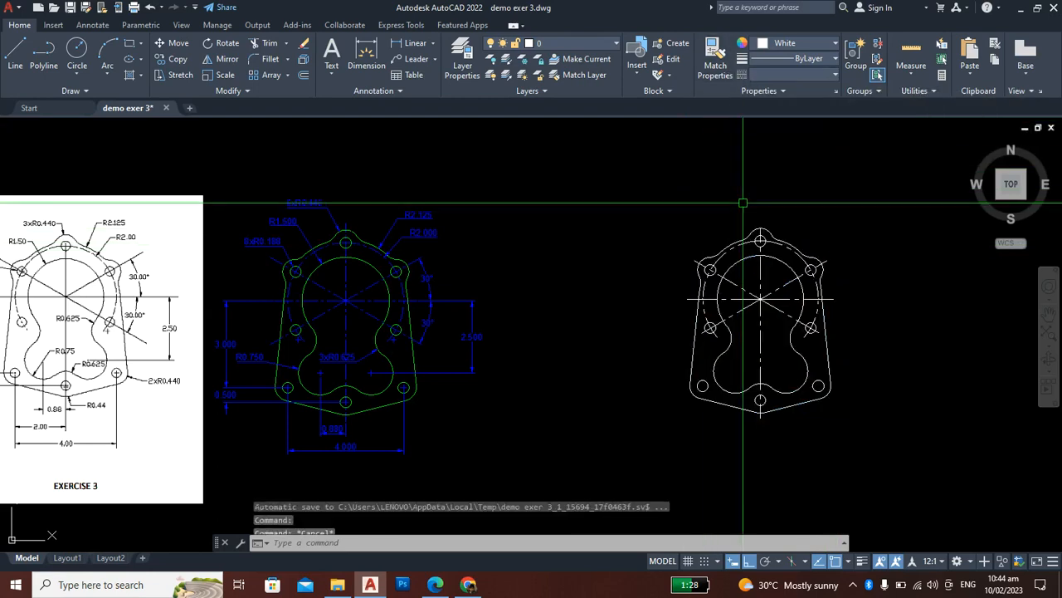
Step: Set the current object colour to Green and draw a vertical test line in the empty space between the two gaskets
scroll(805, 277, up, 5)
scroll(694, 294, down, 4)
scroll(698, 294, up, 1)
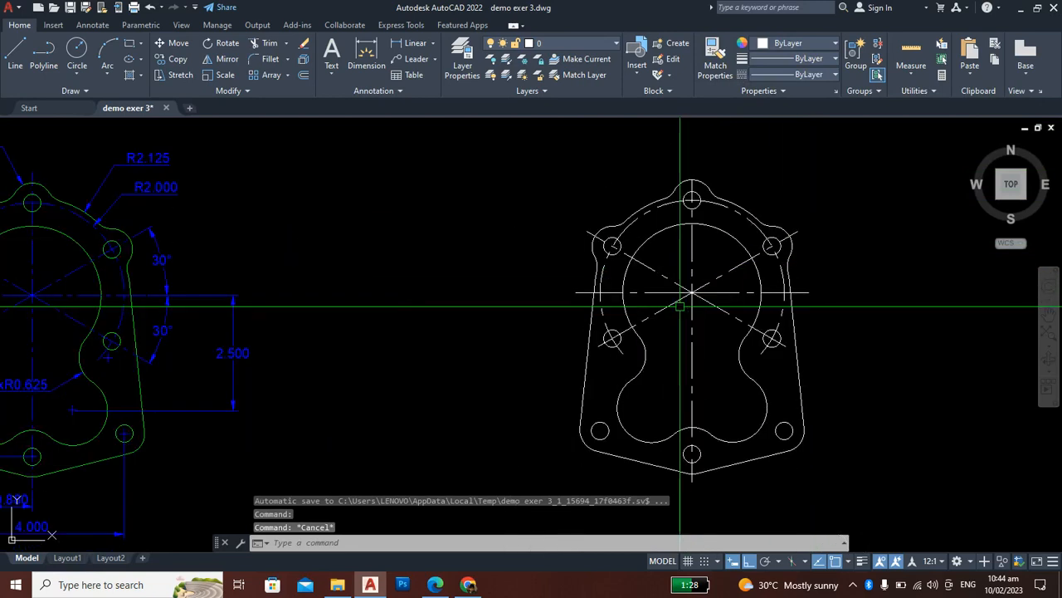
middle_drag(734, 322, 720, 305)
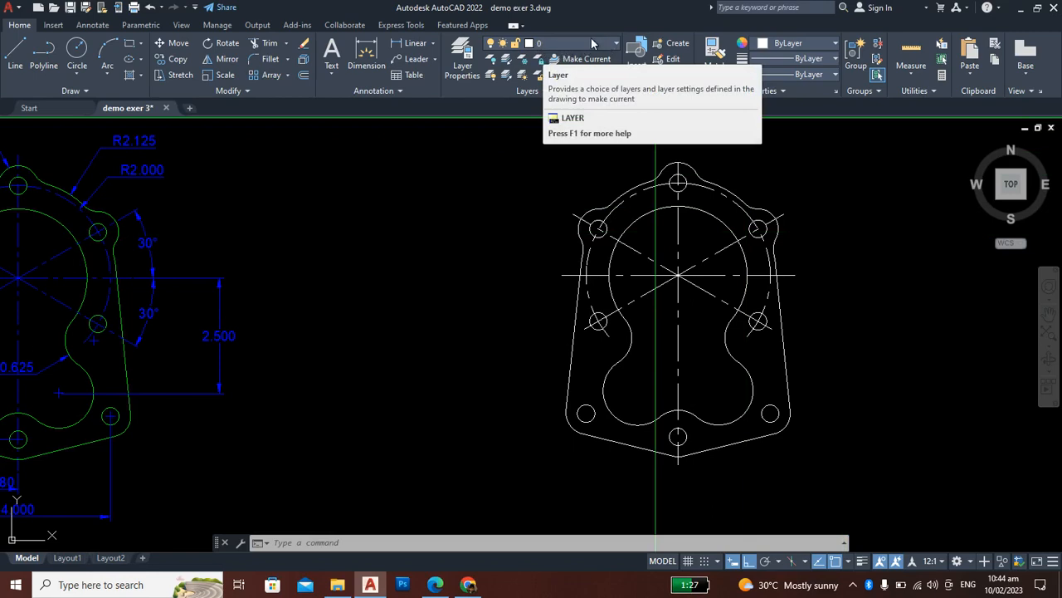
click(762, 47)
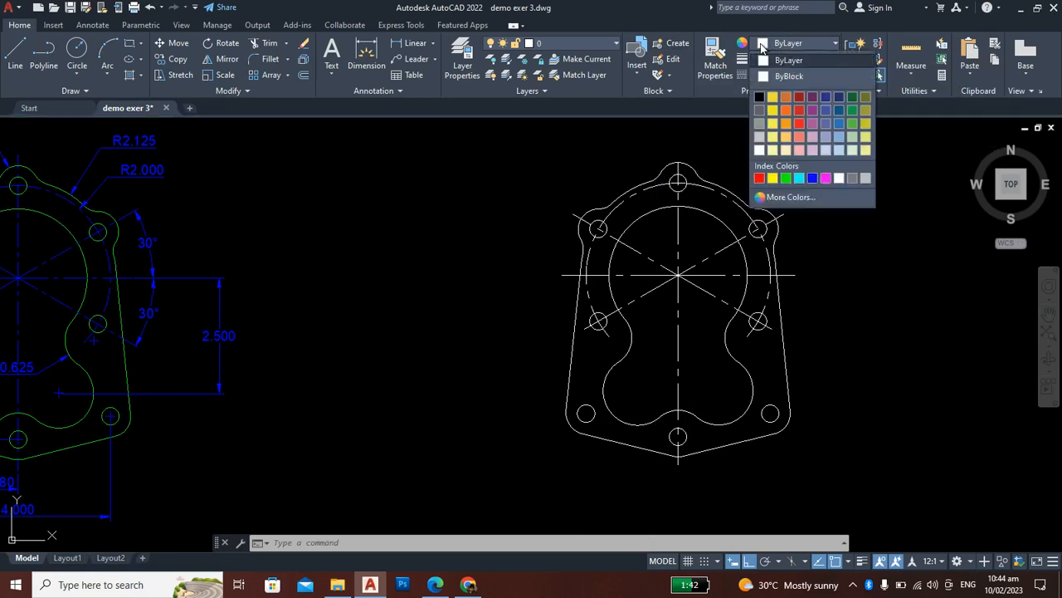
click(786, 180)
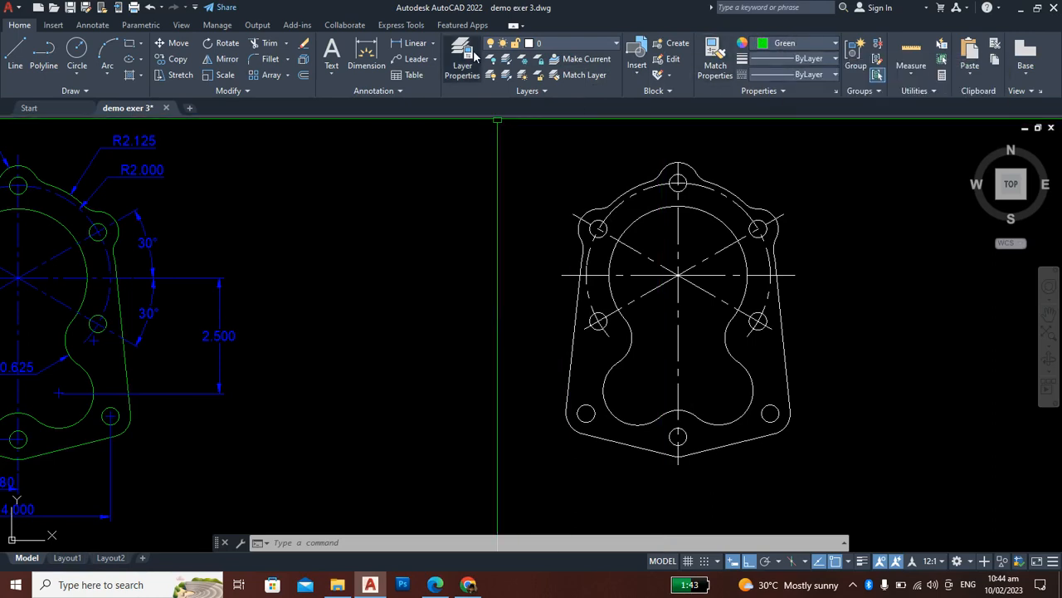
click(21, 52)
click(470, 163)
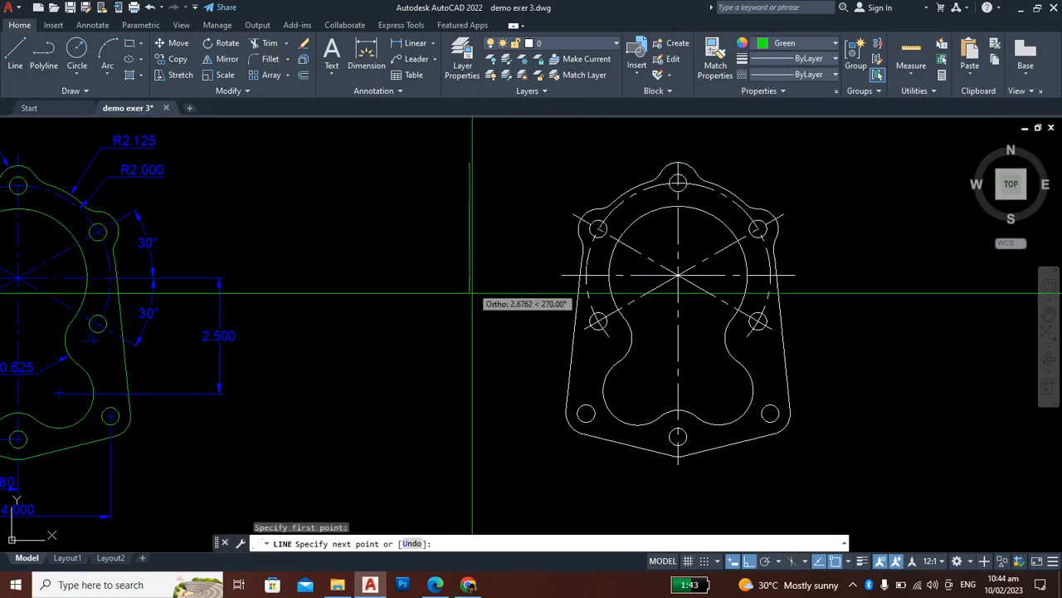
click(470, 354)
right_click(510, 294)
click(532, 301)
click(520, 275)
click(429, 227)
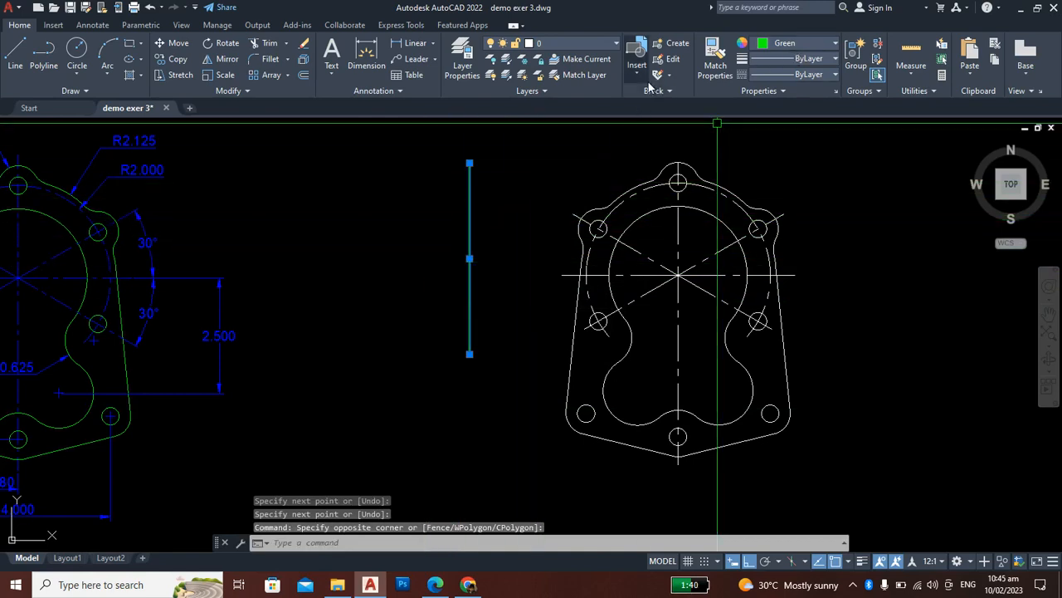
key(Escape)
Step: Set the current object colour to Blue and draw a second vertical test line beside the green one
click(771, 46)
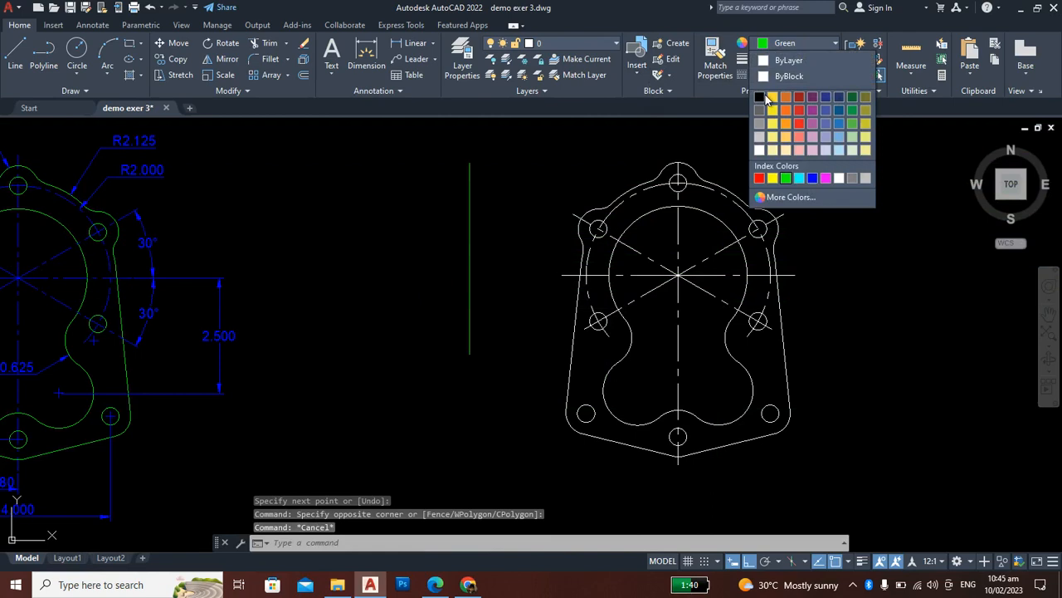
click(812, 179)
click(15, 52)
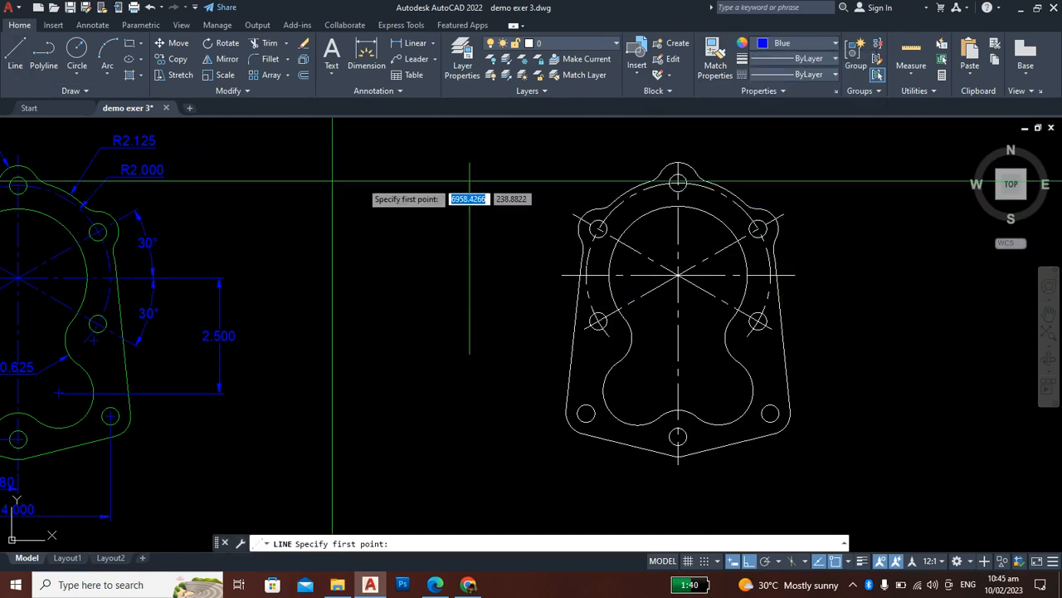
click(431, 163)
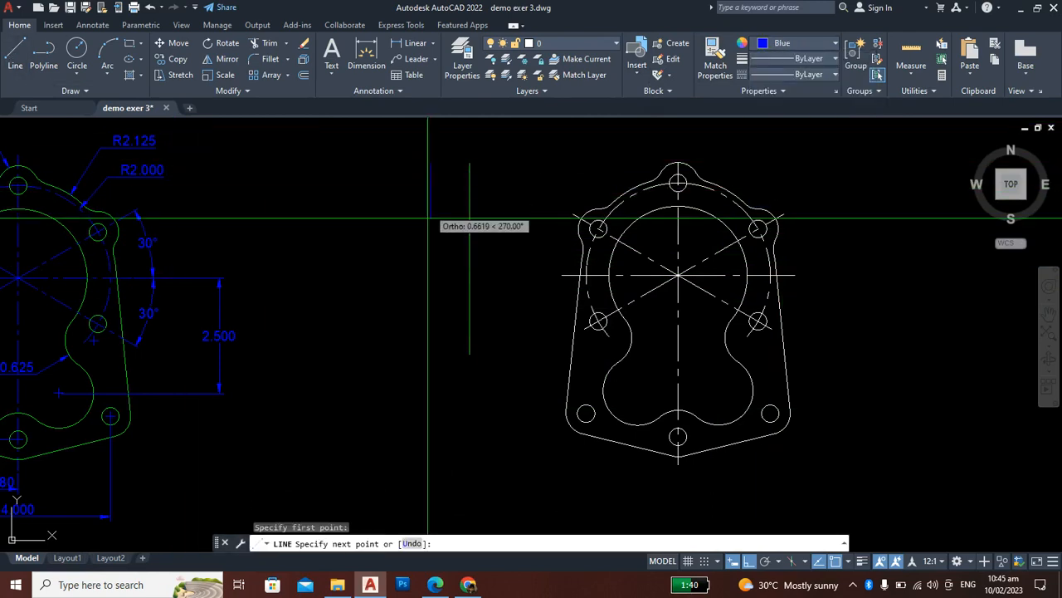
click(422, 356)
right_click(408, 283)
click(449, 289)
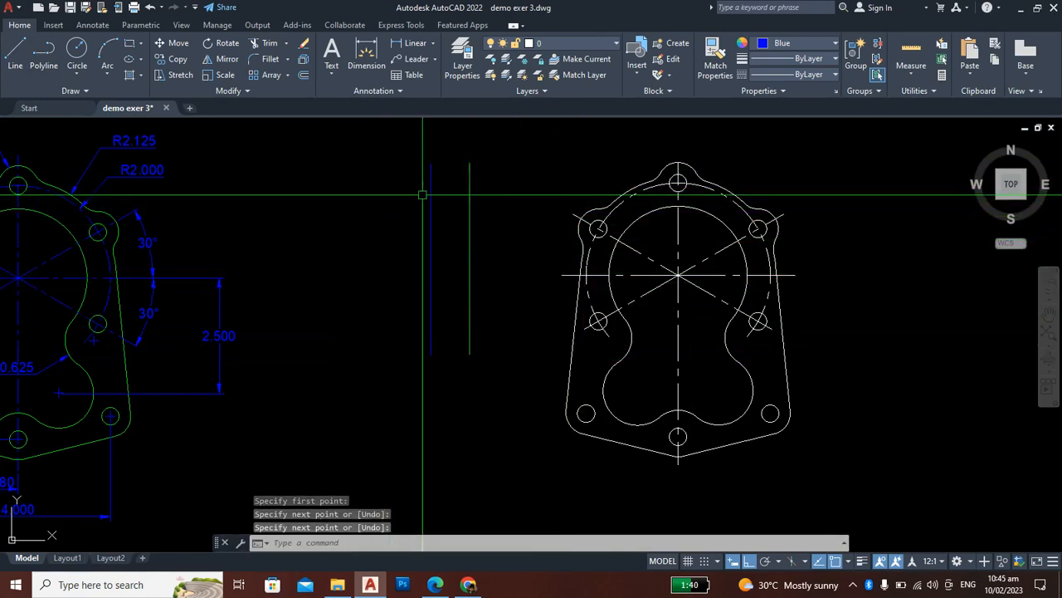
Step: Erase the green and blue test lines and set the current object colour to White
click(480, 152)
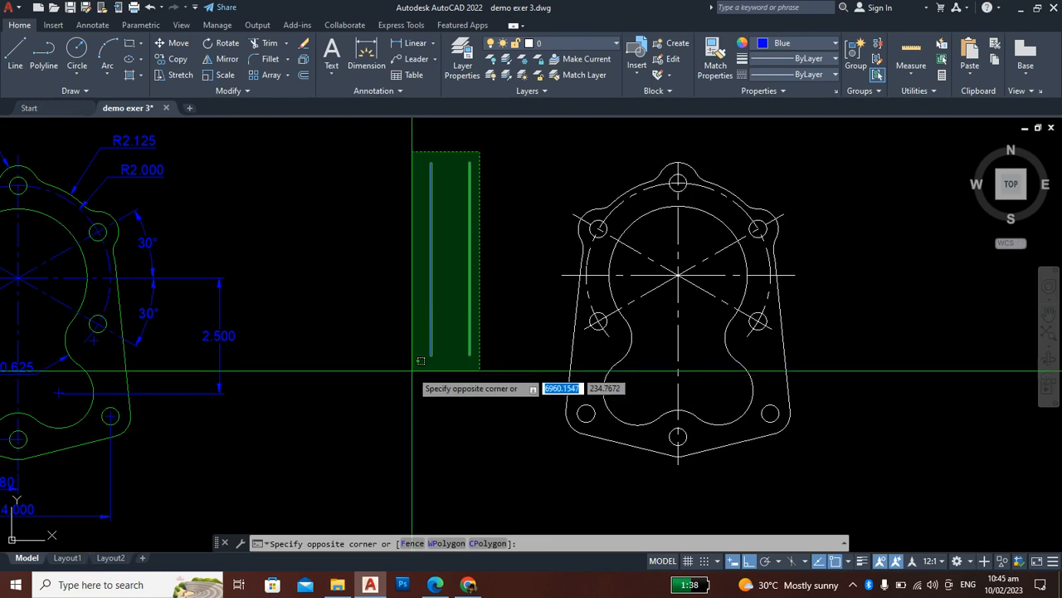
click(415, 375)
key(Delete)
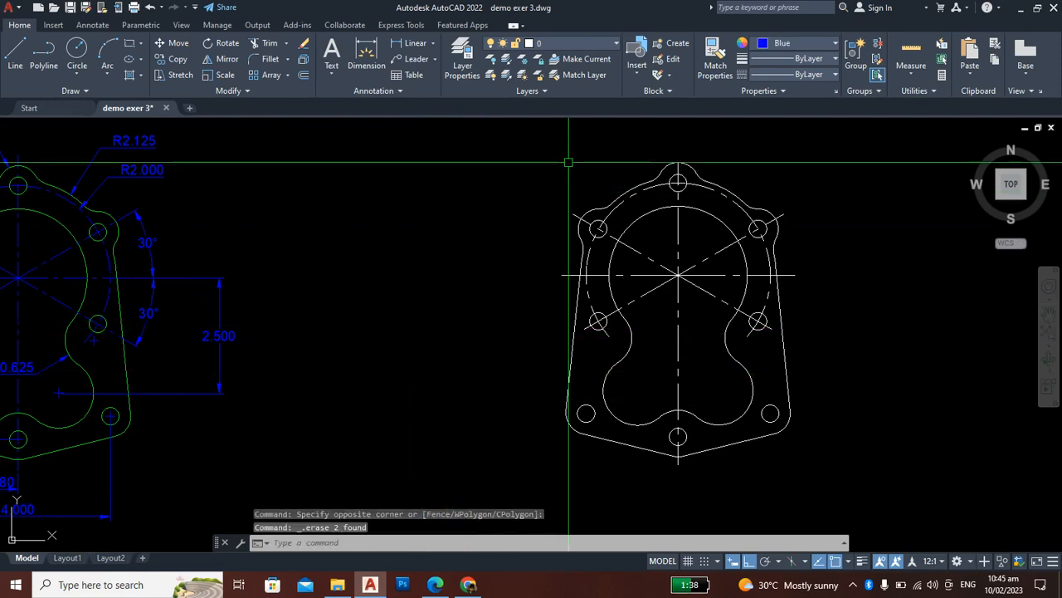
click(764, 46)
click(838, 178)
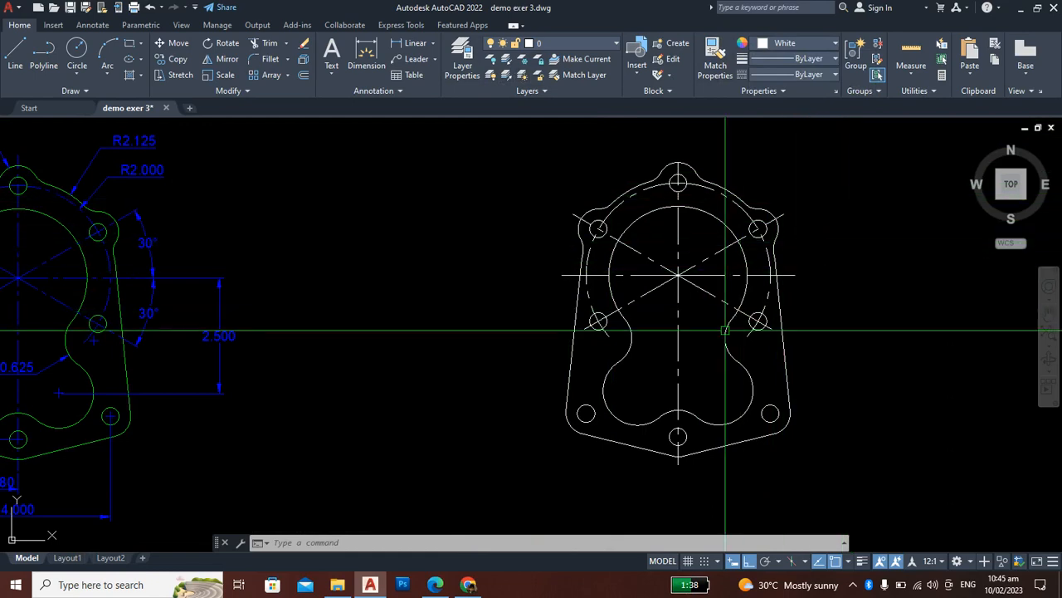
Step: Select the white gasket's lower outer outline, both bottom corner holes and the lower-right lobe of the inner opening
scroll(577, 356, up, 4)
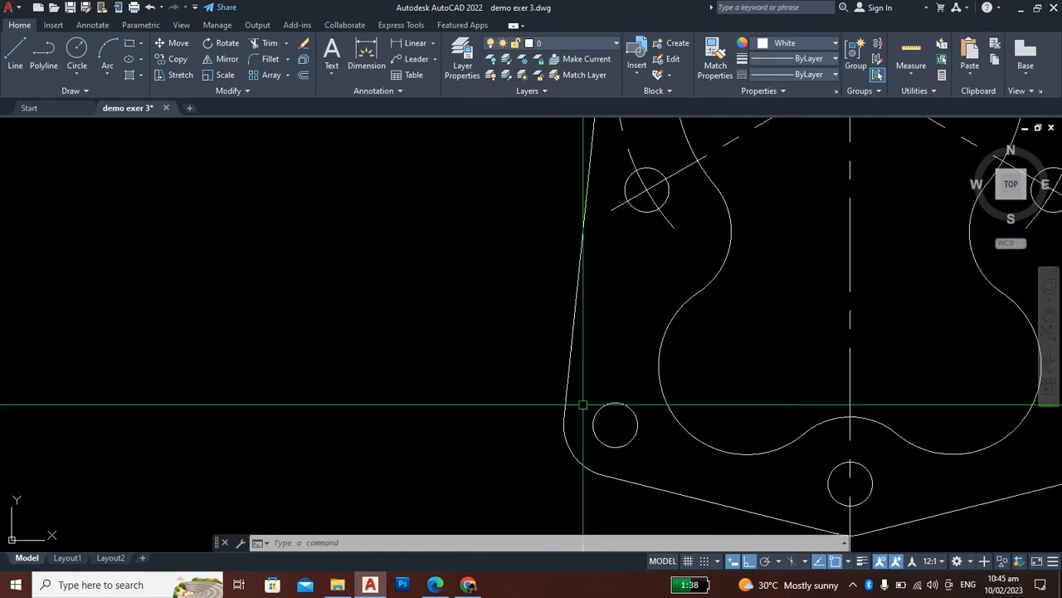
click(636, 275)
scroll(614, 315, down, 4)
click(610, 407)
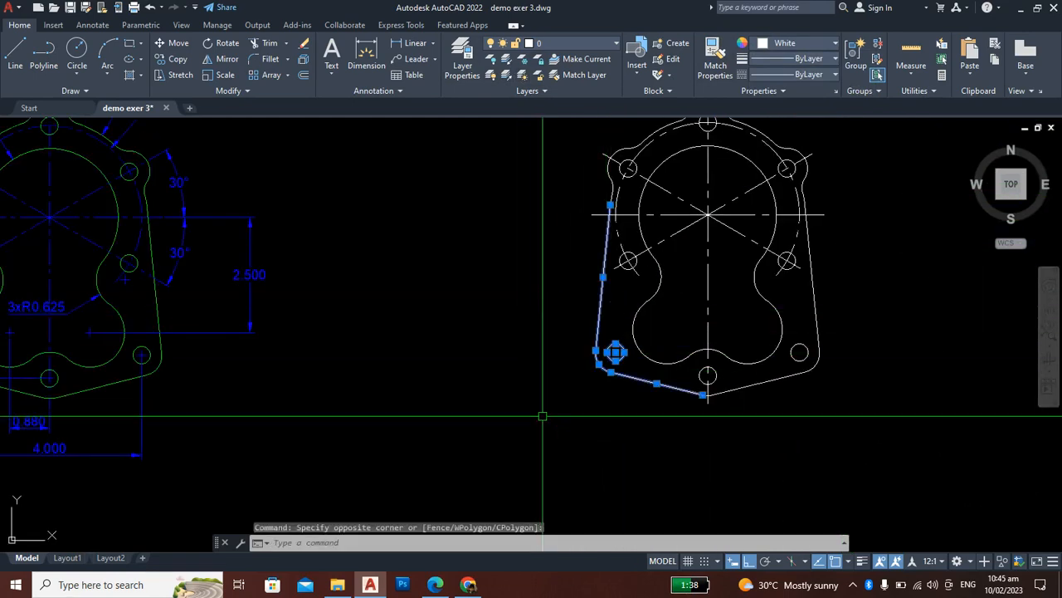
scroll(846, 363, up, 2)
click(847, 300)
click(663, 423)
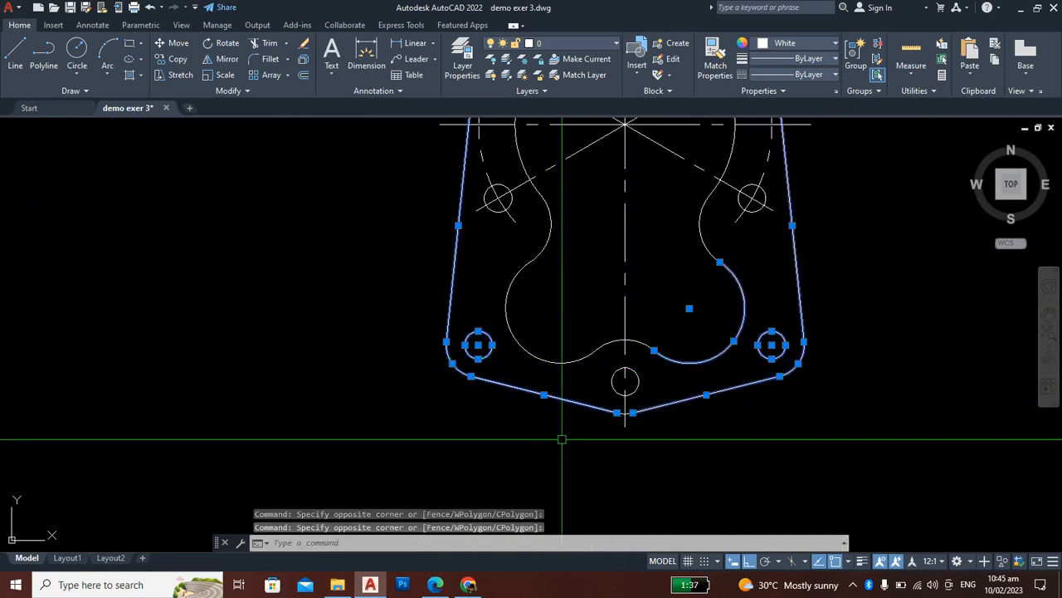
Step: Add the bottom centre hole, the bottom inner arcs, the lower-left inner lobe and the left neck arc to the selection
click(552, 422)
click(735, 294)
click(536, 267)
click(548, 322)
scroll(664, 184, down, 4)
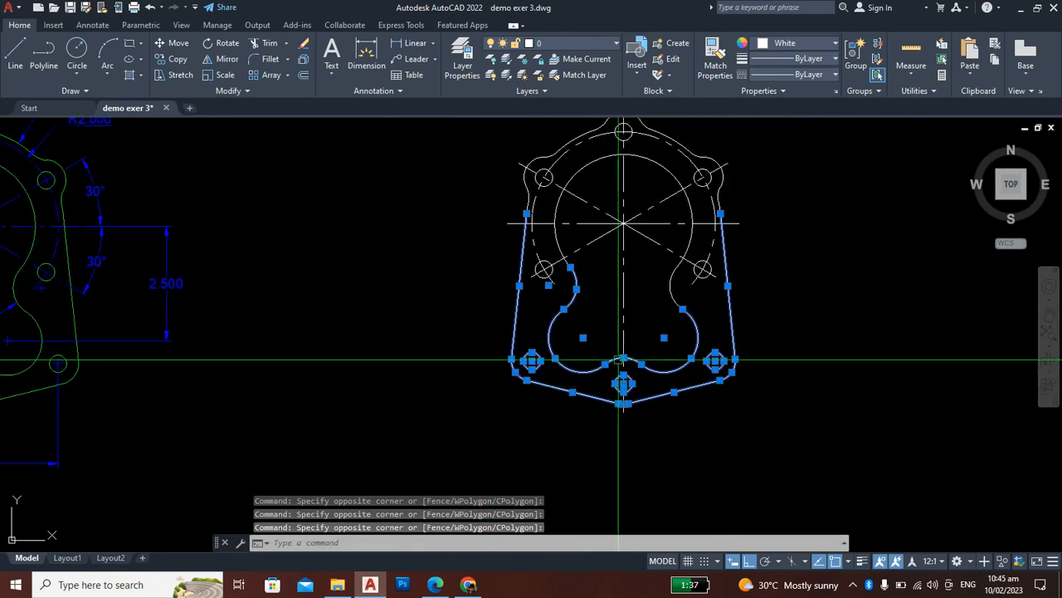
scroll(674, 208, up, 5)
scroll(688, 166, down, 3)
scroll(662, 229, up, 7)
scroll(647, 179, down, 6)
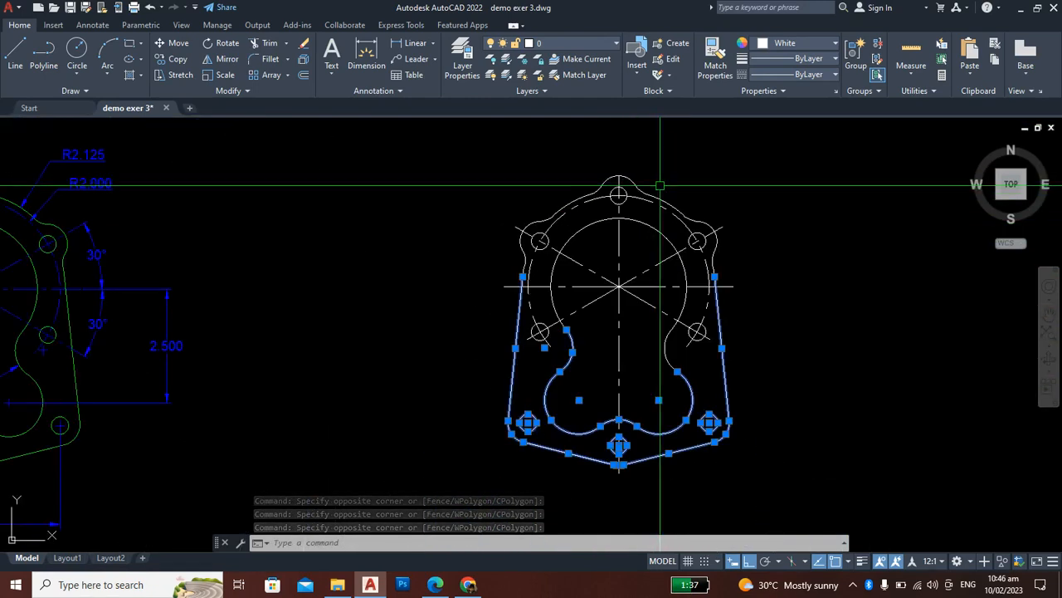
Step: Add both arcs of the large upper inner opening to the selection, leaving out the centre lines
scroll(581, 241, down, 1)
scroll(575, 238, up, 4)
click(594, 235)
click(589, 223)
click(714, 209)
Step: Add the outer arc around the upper-left hole and its adjoining upper fillet to the selection
scroll(598, 174, up, 8)
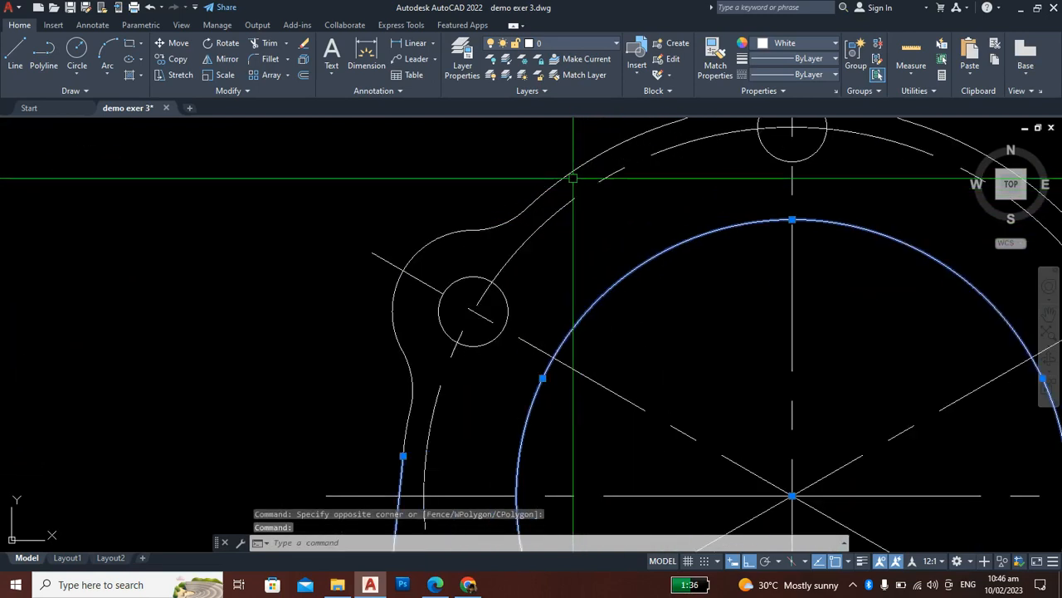
click(580, 143)
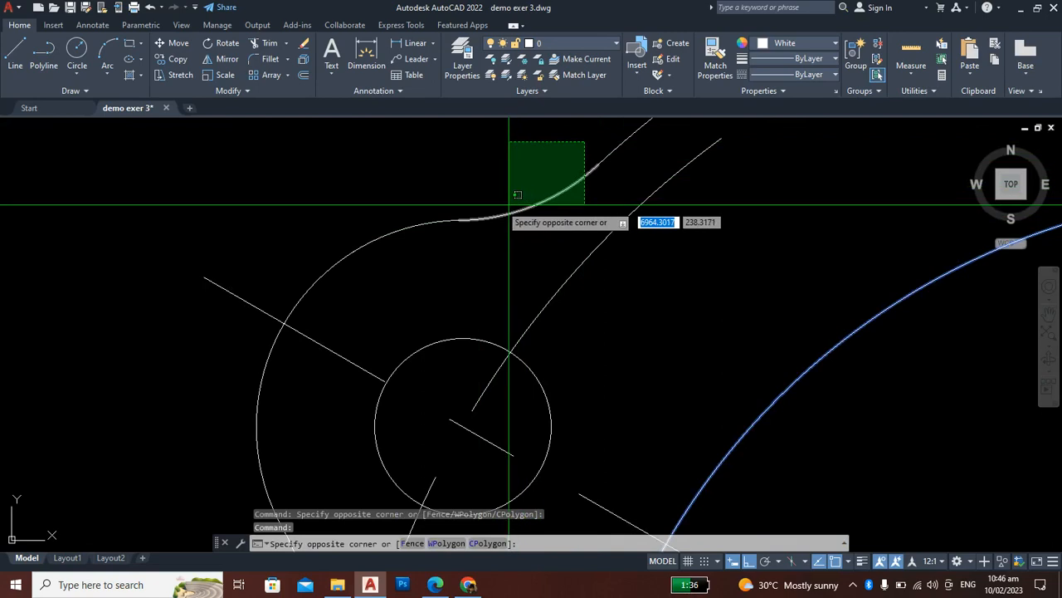
click(412, 230)
scroll(502, 257, down, 3)
scroll(506, 272, down, 2)
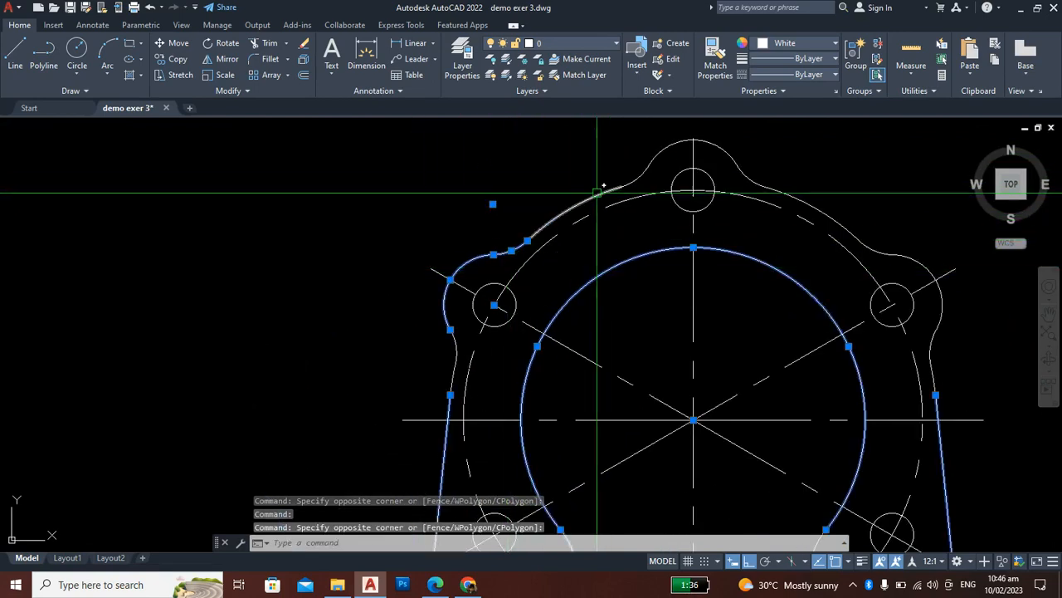
Step: Add the upper-left outer shoulder arc and the rounded top lobe with its fillets on both sides to the selection
scroll(742, 137, up, 5)
click(797, 176)
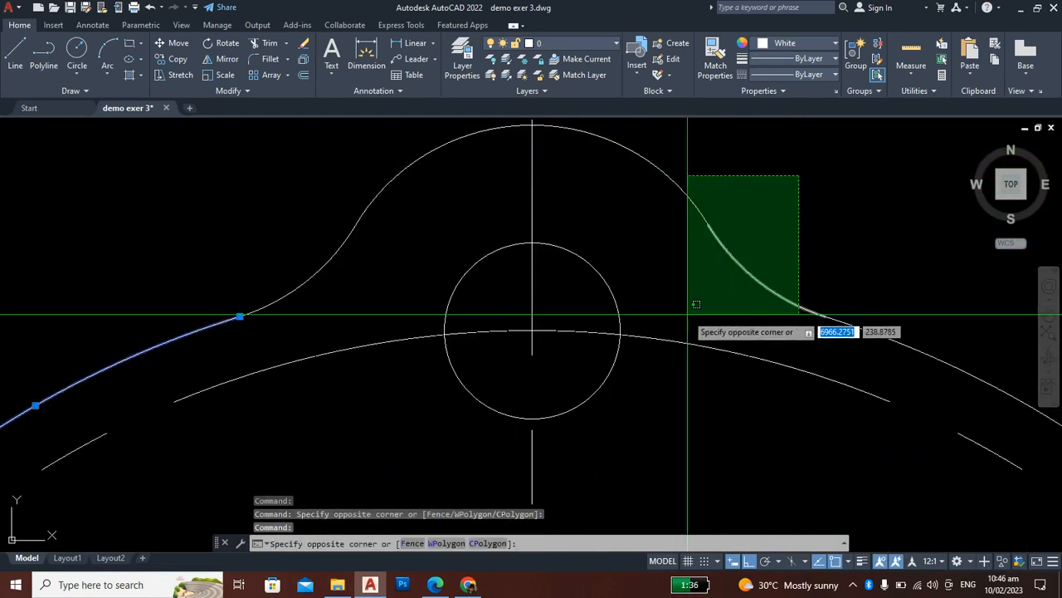
click(676, 303)
click(409, 204)
click(325, 222)
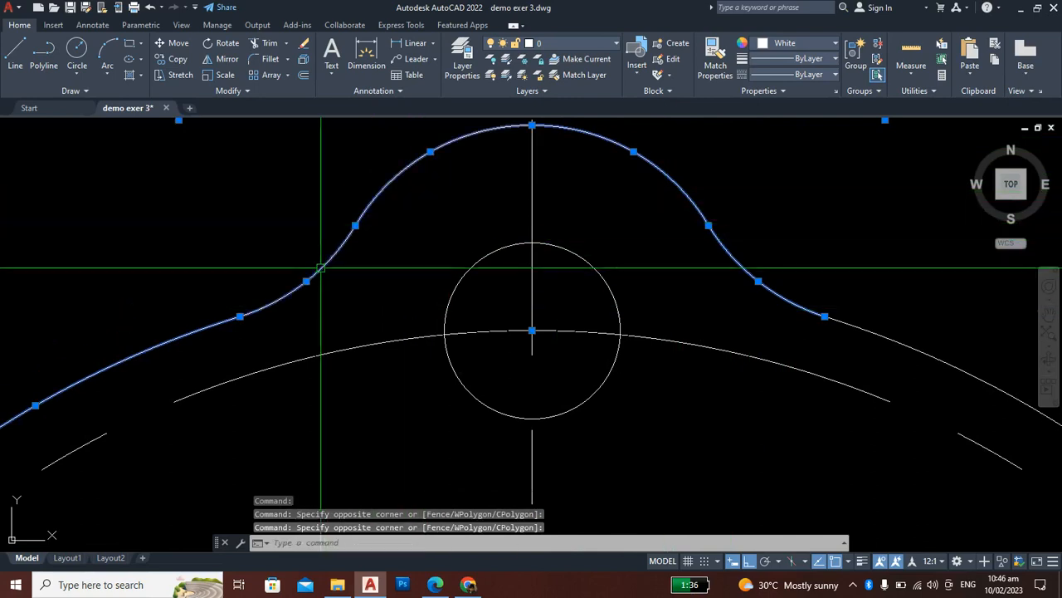
Step: Add the upper-right outer shoulder arc and the rounded outline around the upper-right hole to the selection
scroll(399, 249, down, 3)
scroll(515, 249, up, 6)
click(545, 198)
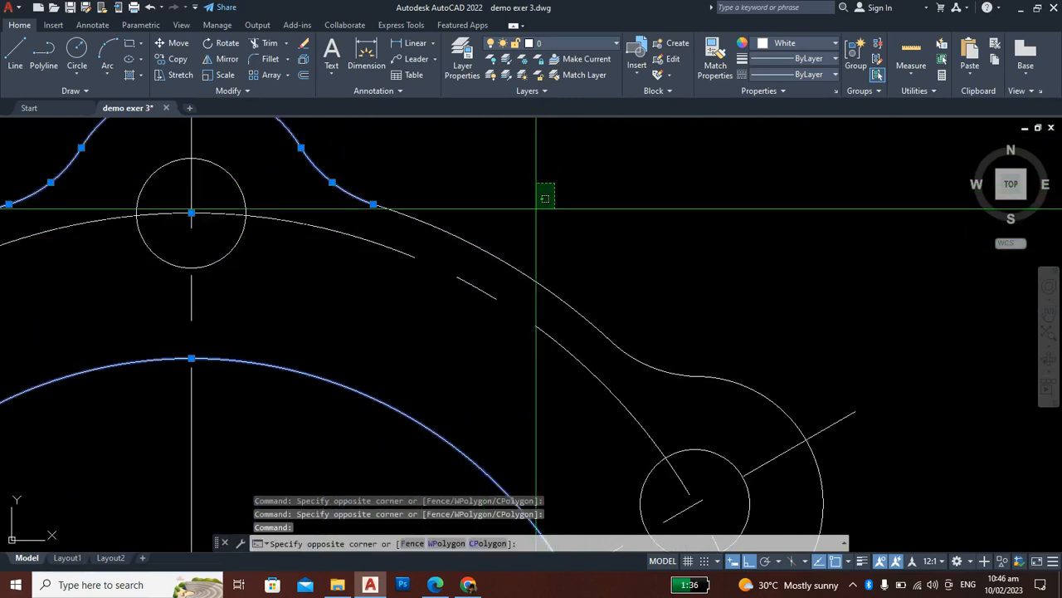
click(474, 260)
scroll(612, 219, down, 5)
scroll(617, 221, up, 7)
click(821, 172)
click(677, 309)
Step: Add the short outer arcs joining the upper-right lobe to the long right side line to the selection
scroll(701, 289, down, 5)
scroll(701, 289, up, 6)
click(819, 158)
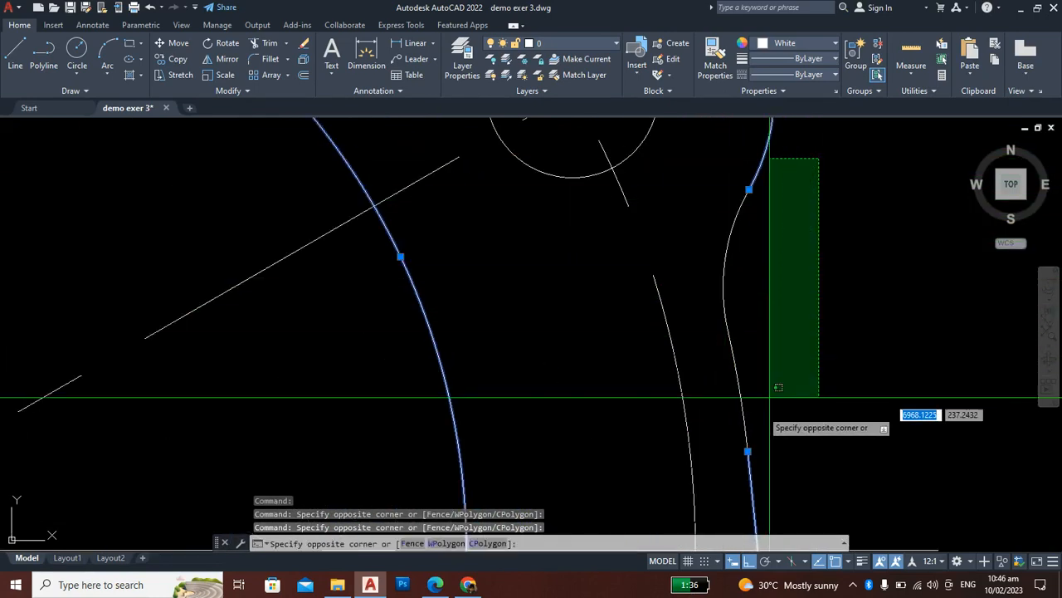
click(731, 470)
scroll(753, 356, down, 5)
scroll(790, 343, up, 2)
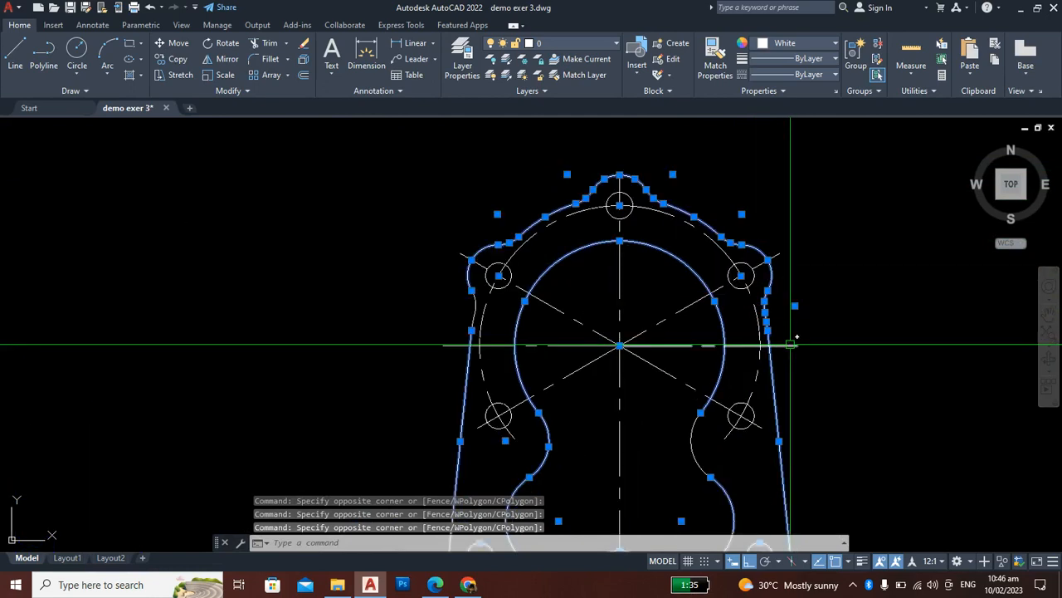
Step: Add the top, upper-left and upper-right bolt hole circles to the selection
scroll(637, 209, up, 6)
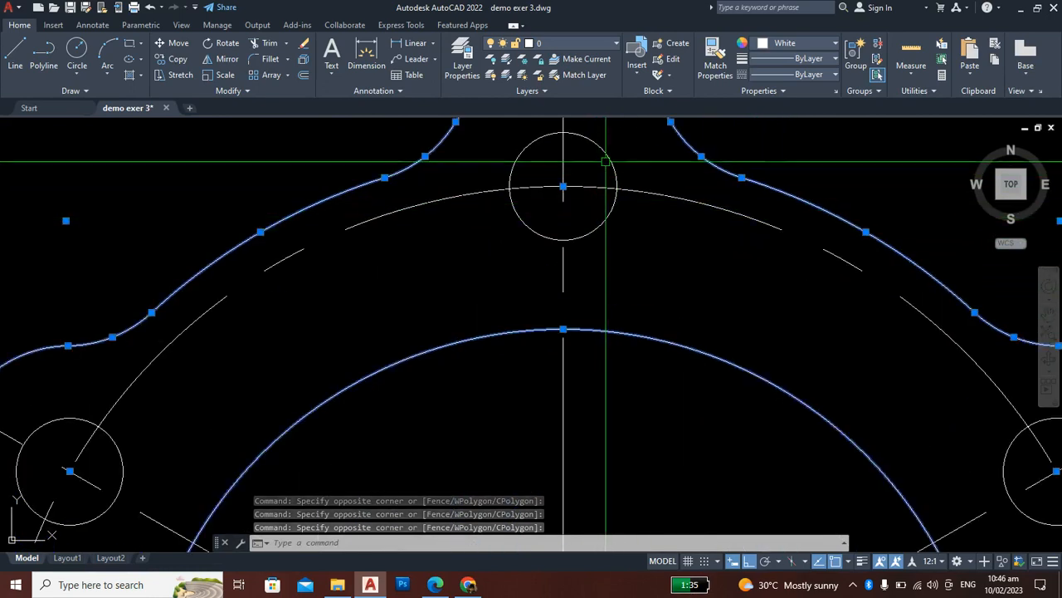
scroll(598, 170, down, 5)
scroll(573, 191, up, 7)
click(566, 196)
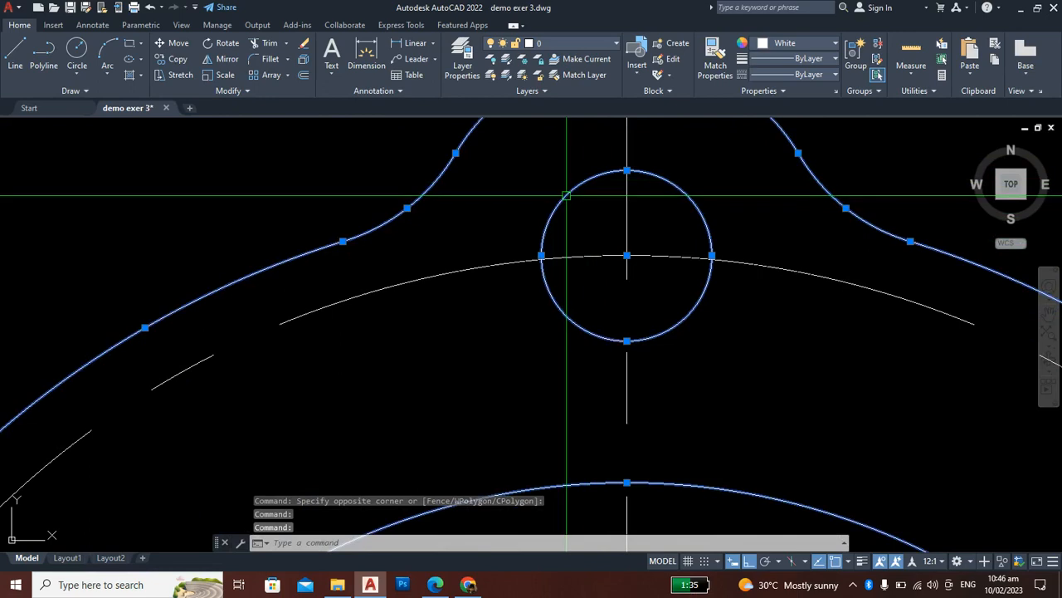
scroll(498, 249, down, 5)
scroll(415, 308, up, 5)
click(415, 309)
scroll(448, 312, down, 3)
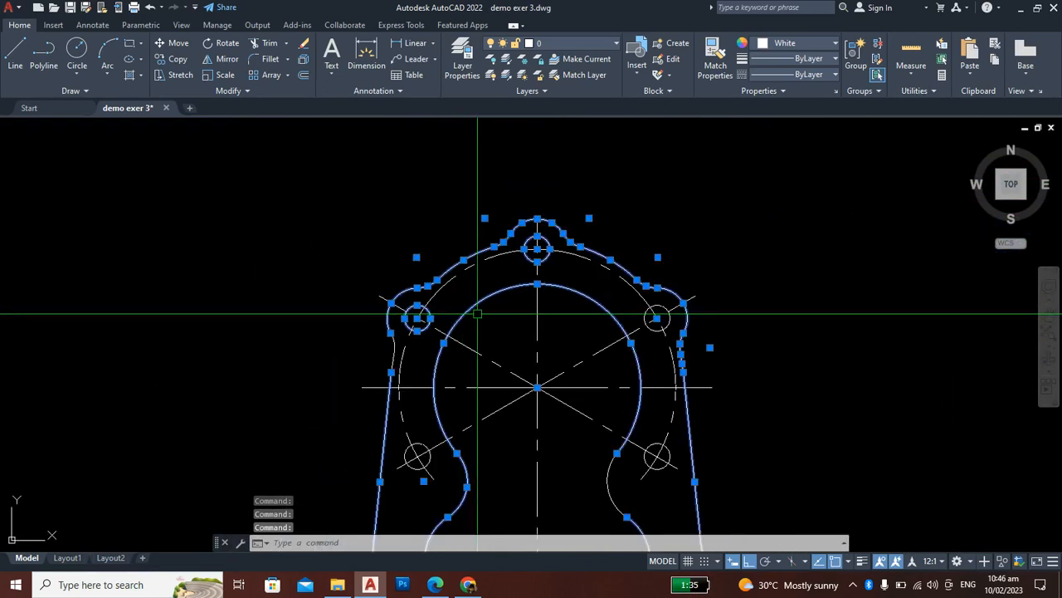
scroll(687, 305, up, 5)
click(573, 312)
scroll(602, 274, down, 5)
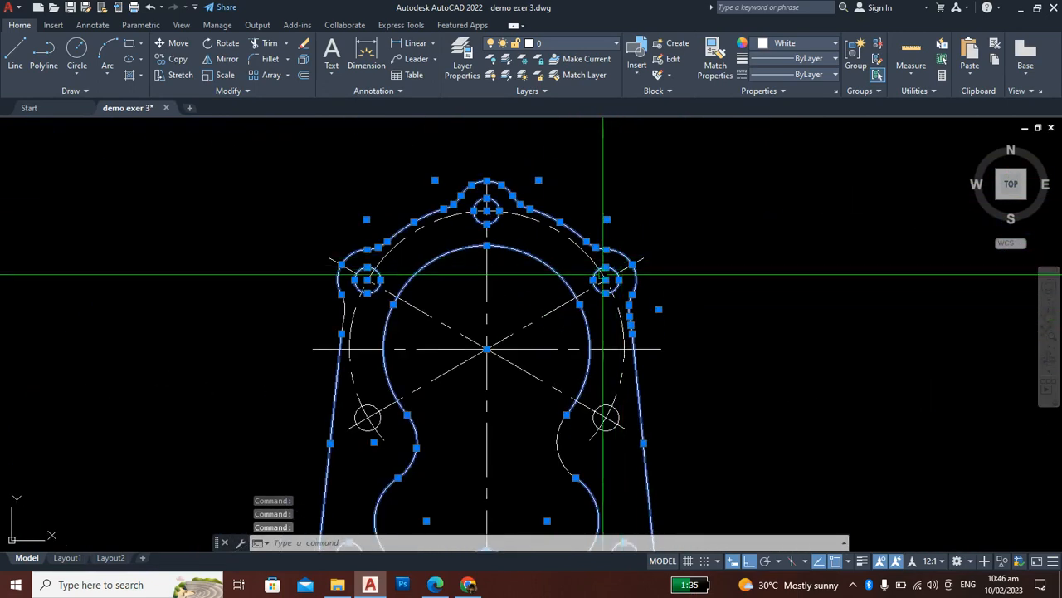
Step: Add the two lower bolt hole circles at the ends of the dashed centre arc to the selection
scroll(382, 422, up, 5)
click(362, 395)
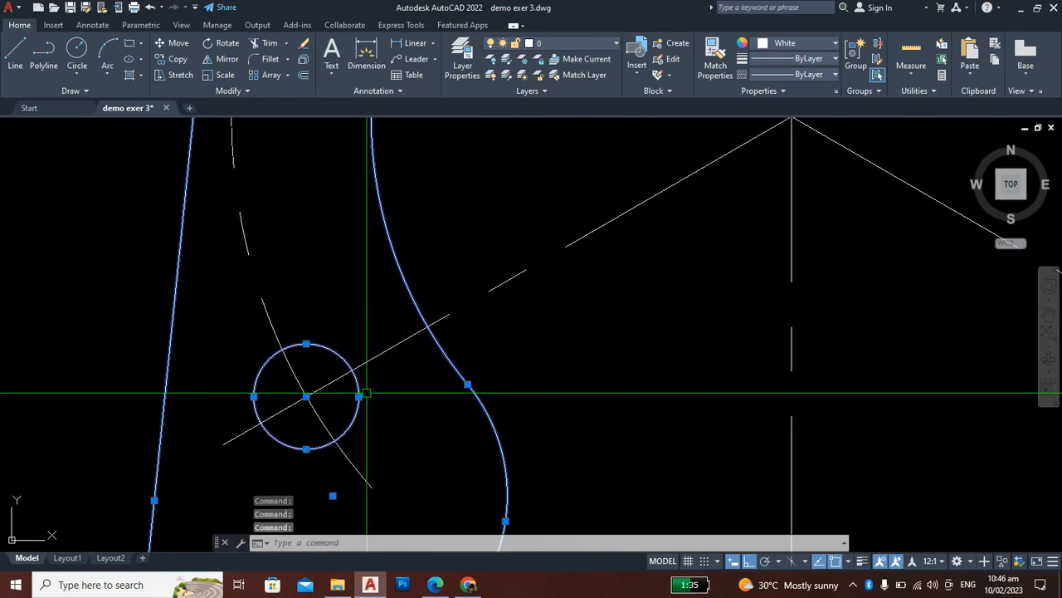
scroll(366, 393, down, 5)
scroll(759, 359, up, 4)
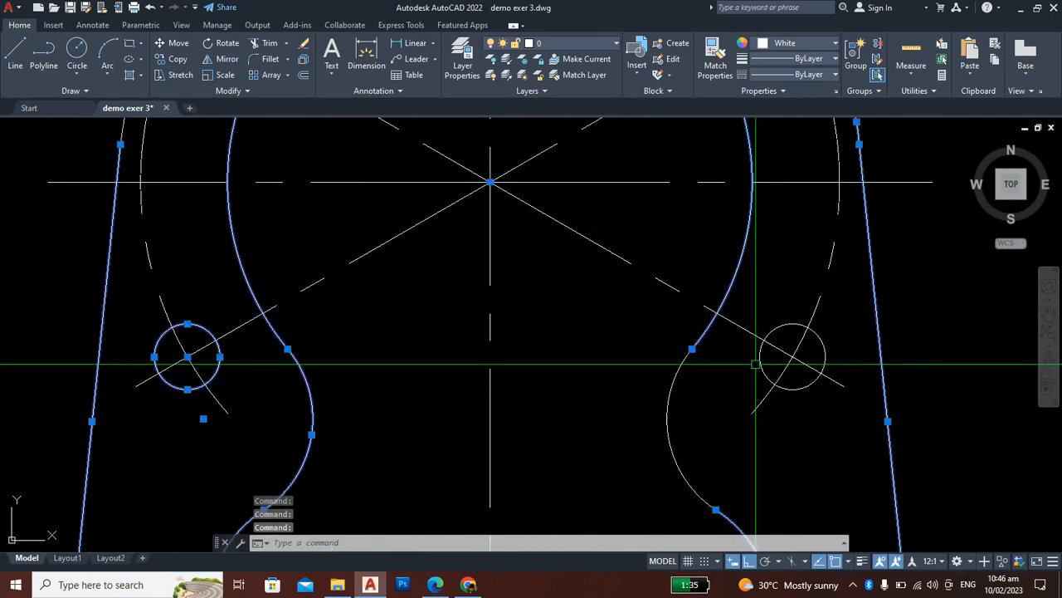
click(758, 366)
Step: Add the right neck arc of the inner opening to the selection
scroll(747, 352, down, 4)
scroll(735, 390, up, 4)
click(733, 376)
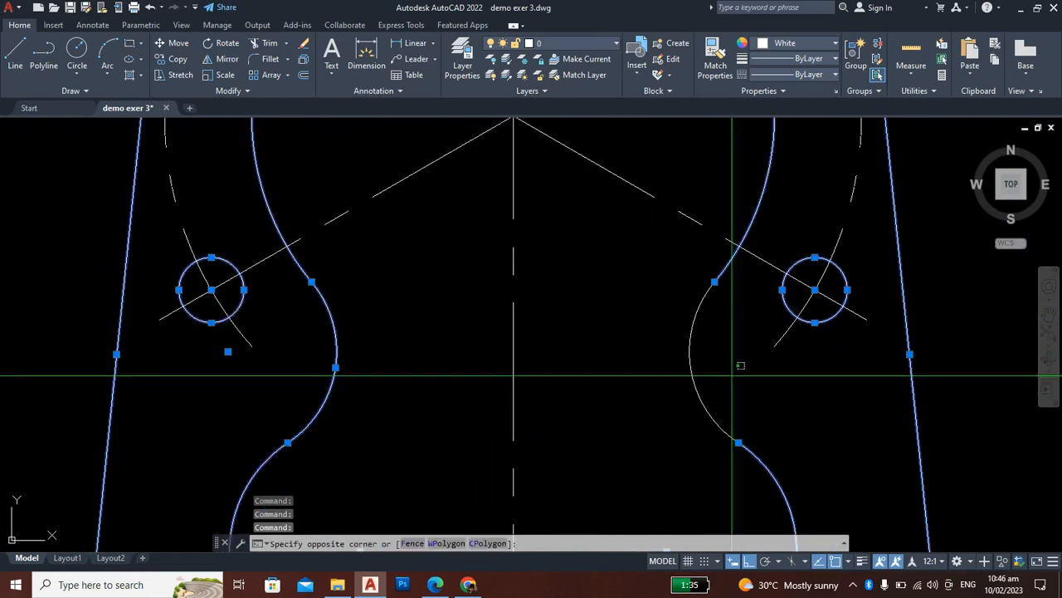
click(669, 425)
scroll(669, 426, down, 5)
scroll(688, 419, up, 2)
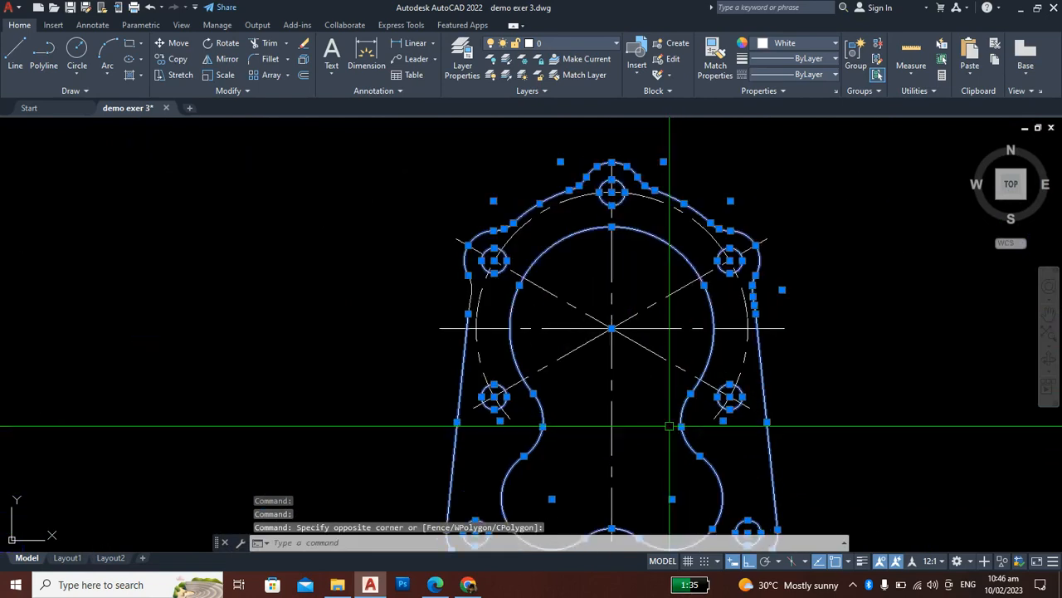
Step: Add the short outer arcs joining the upper-left lobe to the long left side line, completing the outline selection
mouse_move(689, 420)
middle_down()
mouse_move(710, 330)
mouse_move(716, 423)
middle_up()
scroll(664, 349, up, 2)
scroll(497, 275, up, 6)
click(498, 287)
click(377, 453)
scroll(486, 351, down, 5)
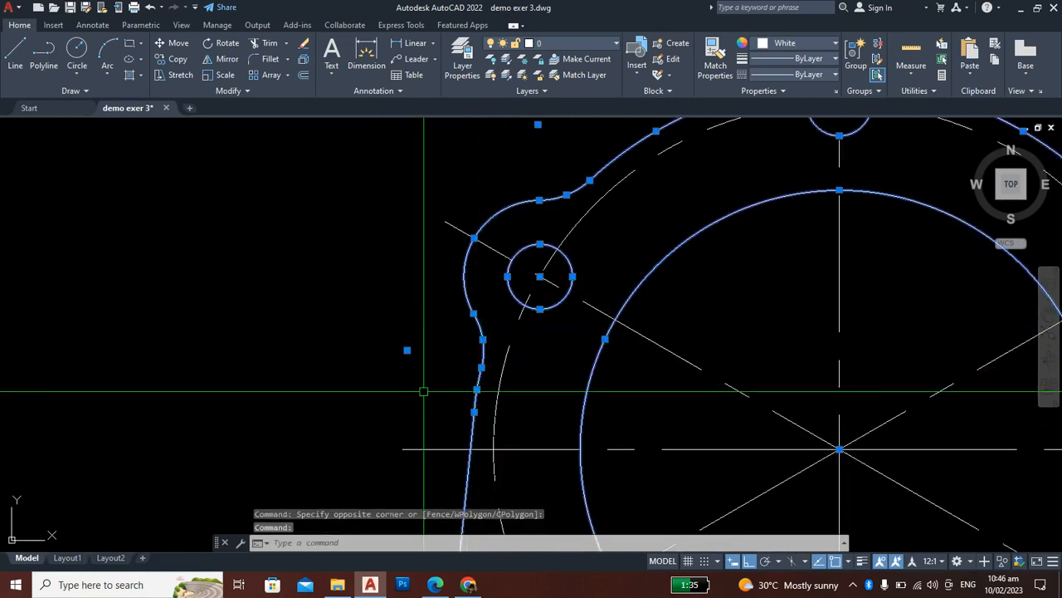
scroll(582, 380, down, 3)
scroll(656, 365, up, 4)
scroll(738, 384, down, 4)
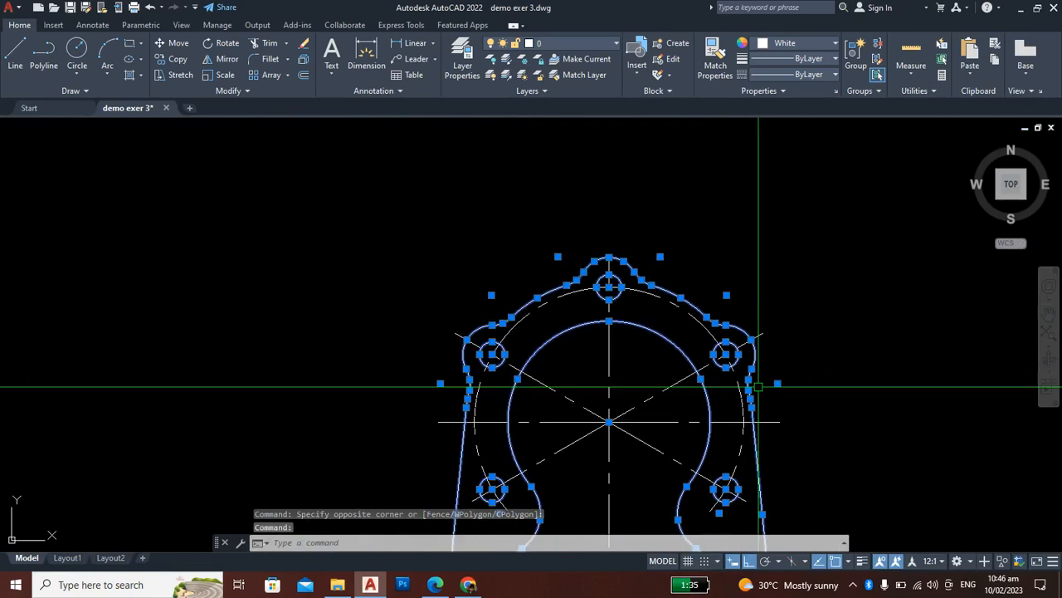
middle_drag(648, 419, 643, 292)
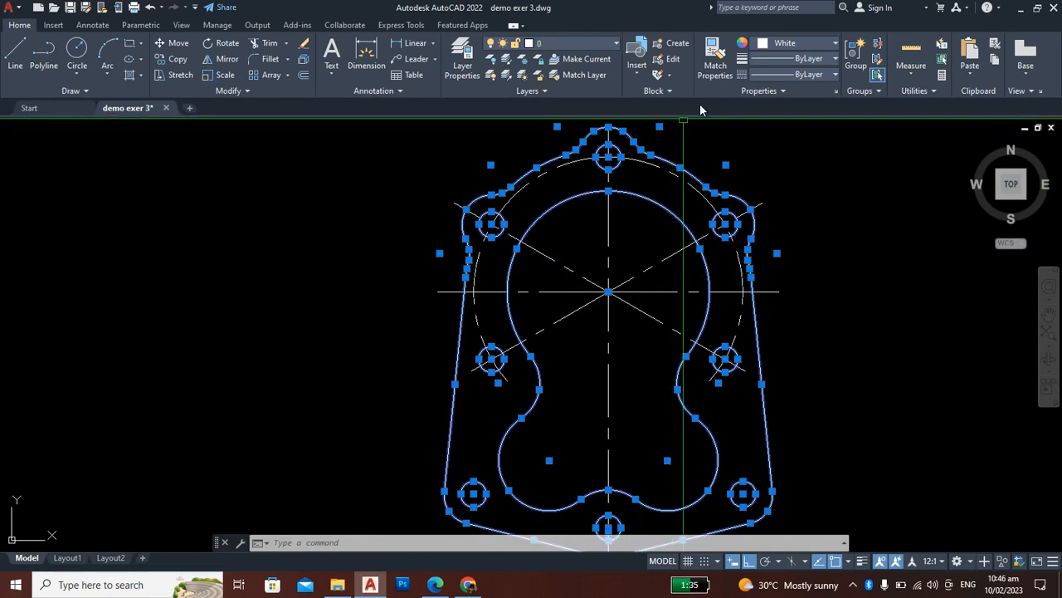
Step: Set the colour of the selected outlines and holes to Green and clear the selection
click(765, 44)
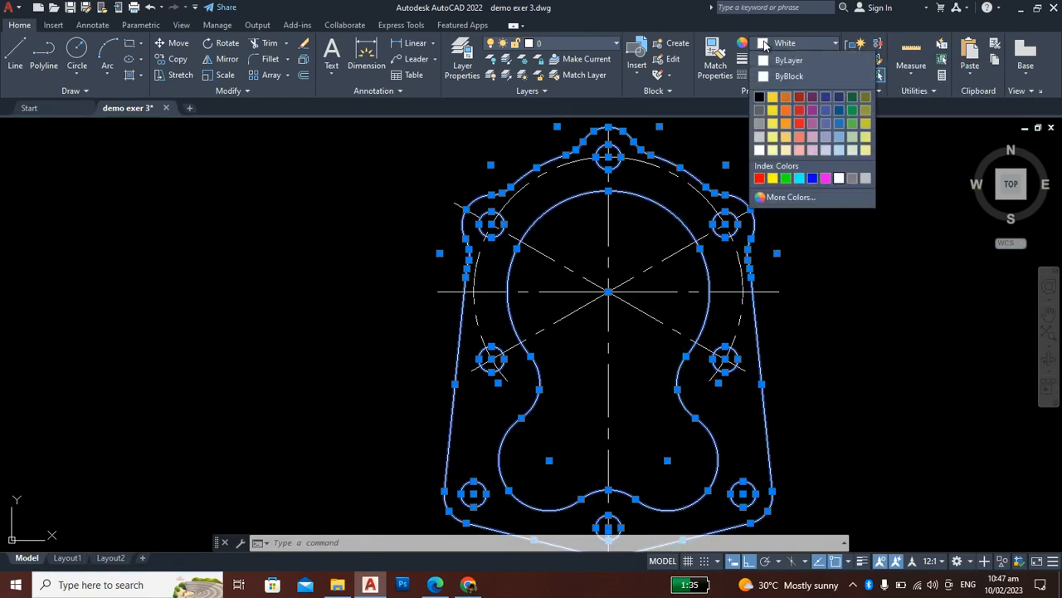
click(786, 178)
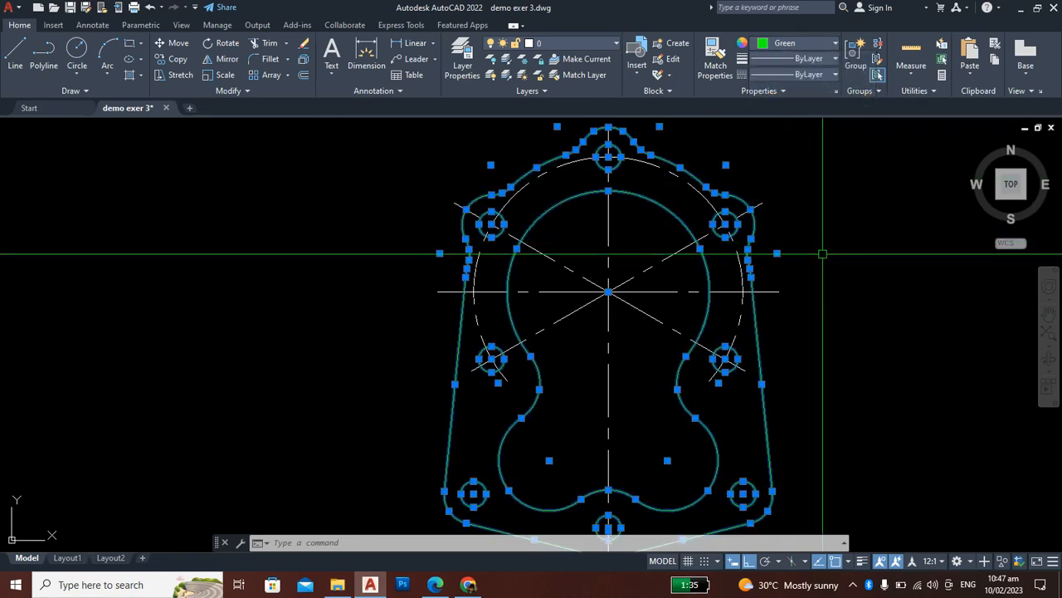
key(Escape)
key(Escape)
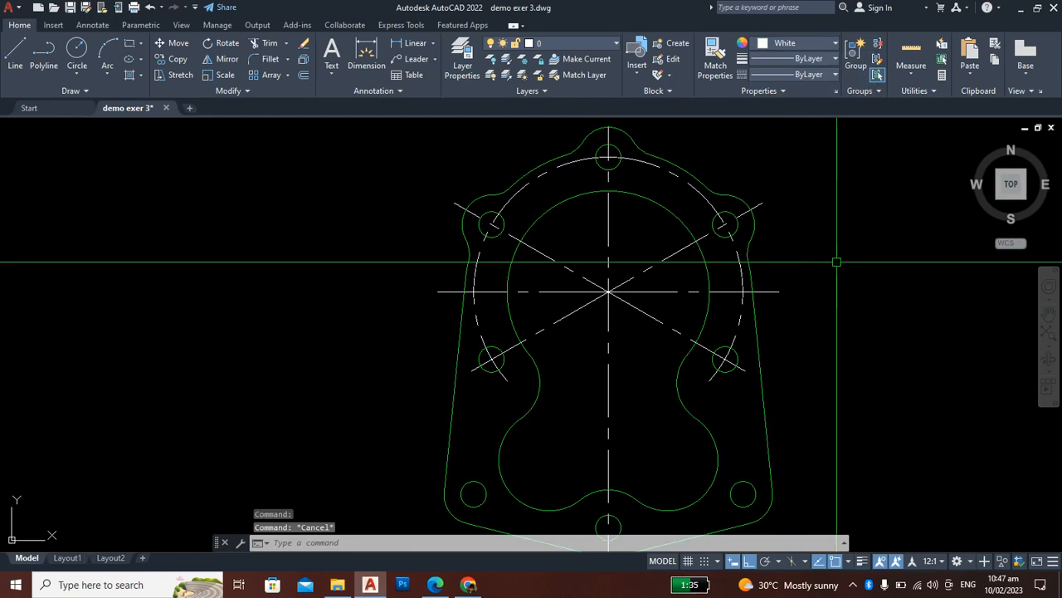
Step: Check the assigned colour of the large inner arc on the recoloured gasket
scroll(836, 263, up, 1)
scroll(825, 249, down, 3)
scroll(780, 244, up, 3)
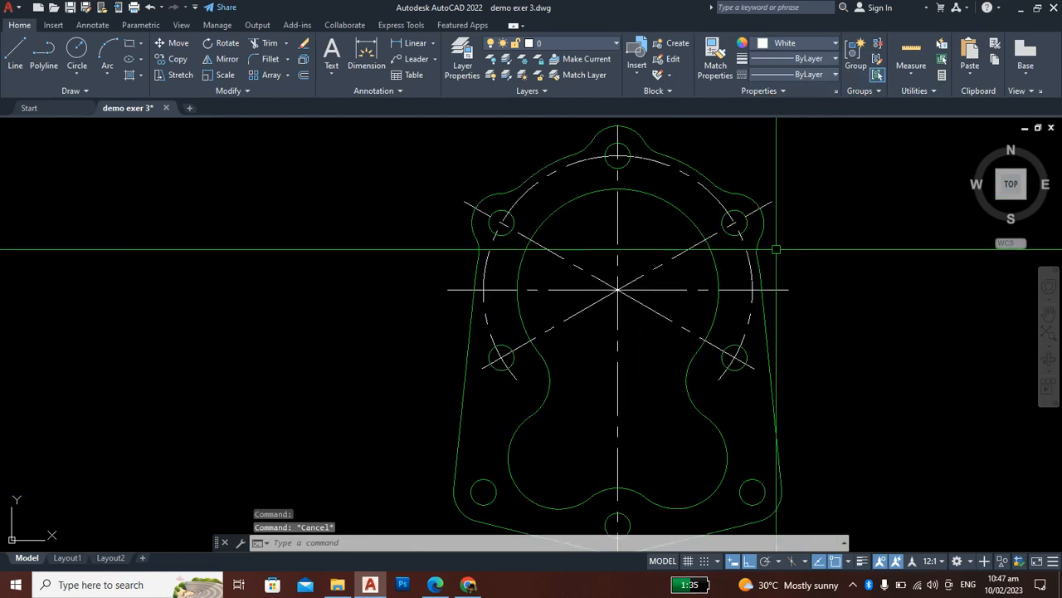
scroll(821, 241, down, 1)
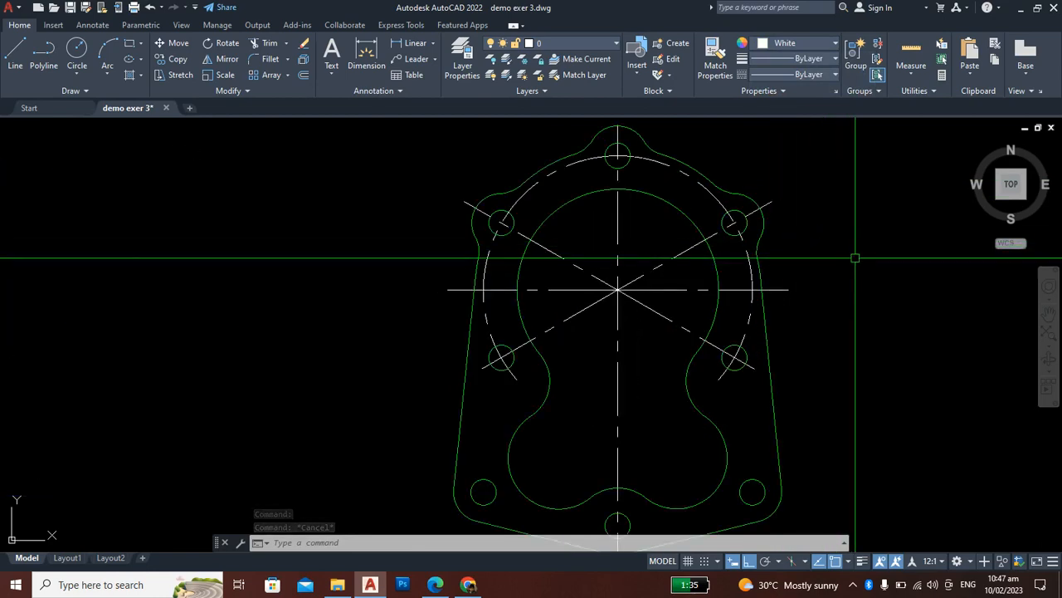
scroll(840, 266, down, 1)
scroll(825, 277, up, 2)
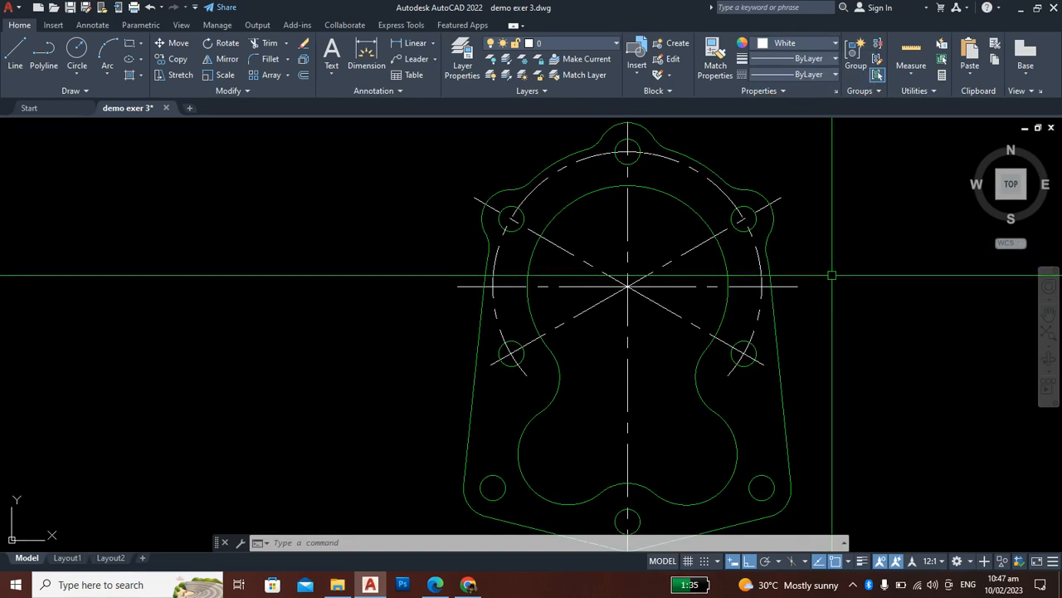
click(686, 206)
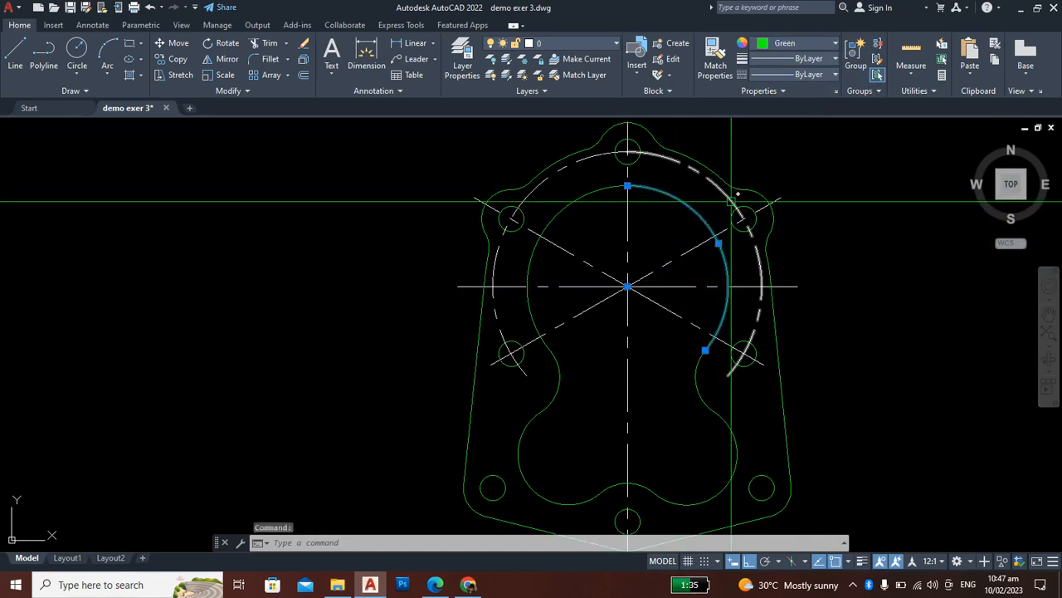
key(Escape)
Step: Check the colour used for the centre lines and dimensions on the original dimensioned gasket
scroll(704, 277, down, 2)
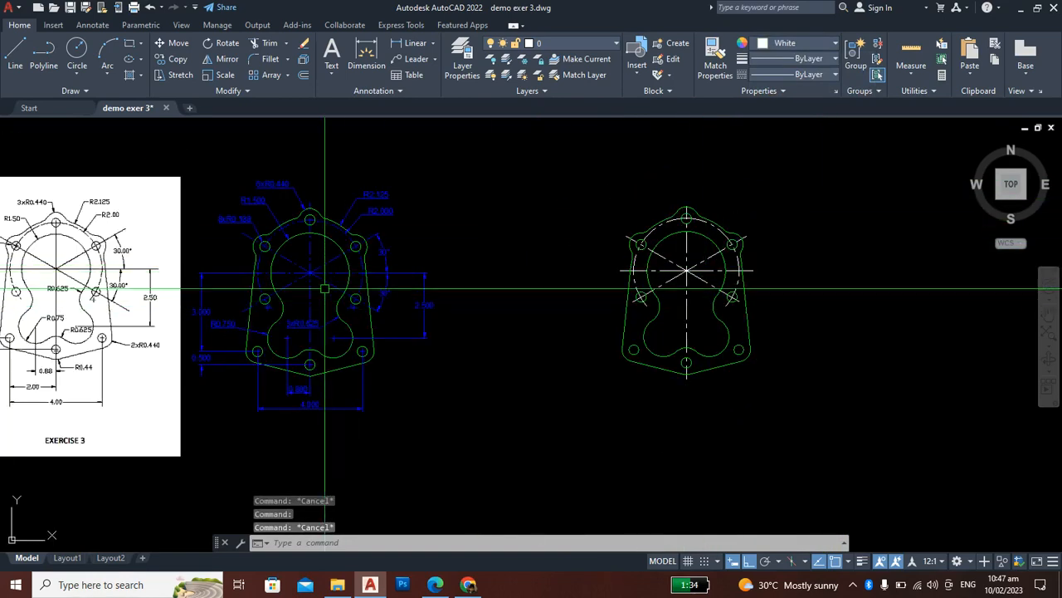
scroll(315, 249, up, 2)
click(310, 220)
click(284, 263)
scroll(482, 317, down, 5)
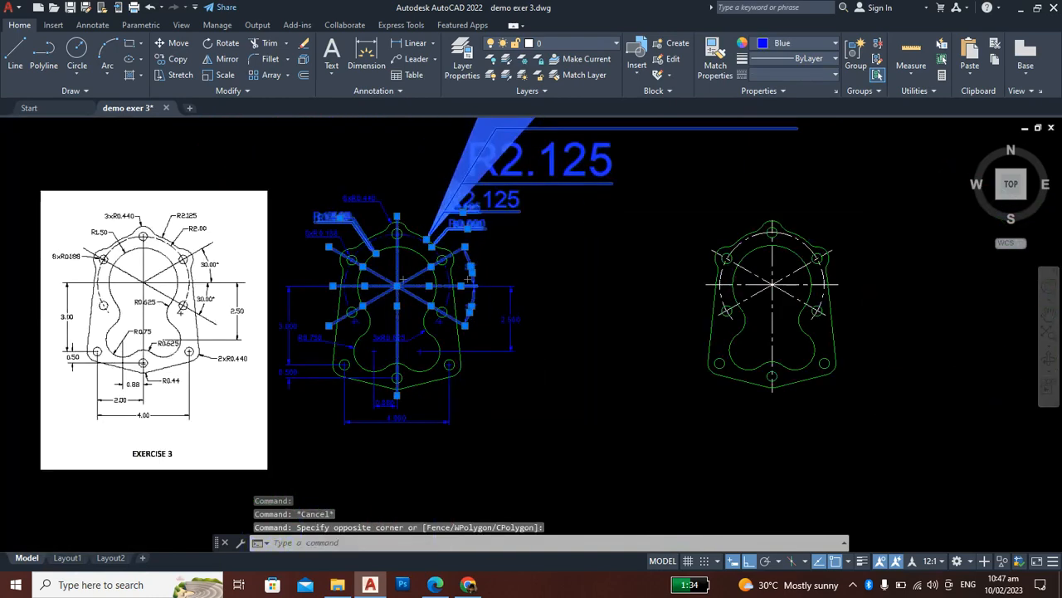
key(Escape)
key(Escape)
scroll(656, 297, up, 4)
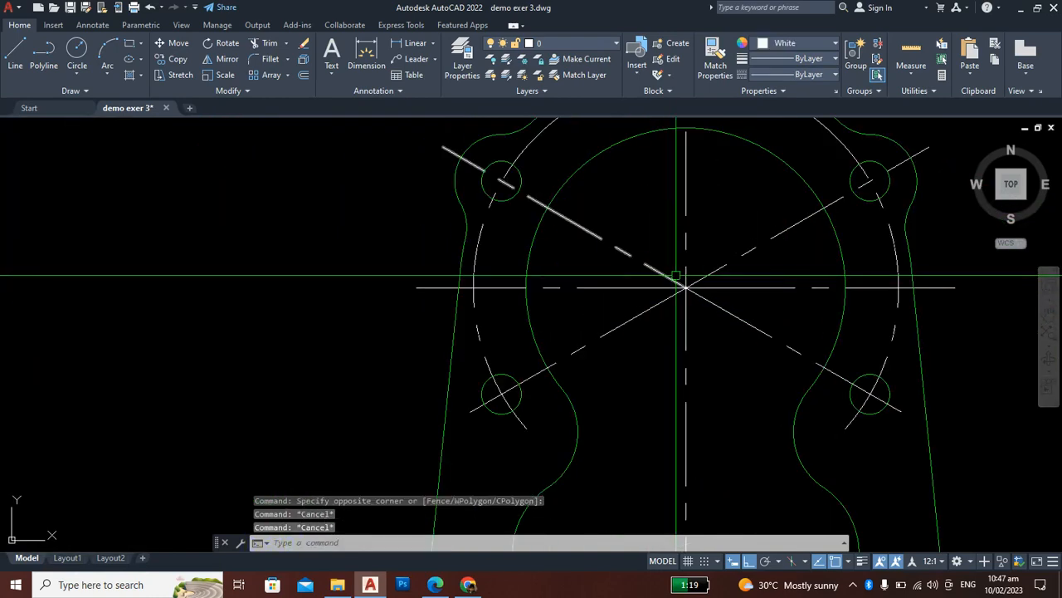
scroll(683, 280, up, 2)
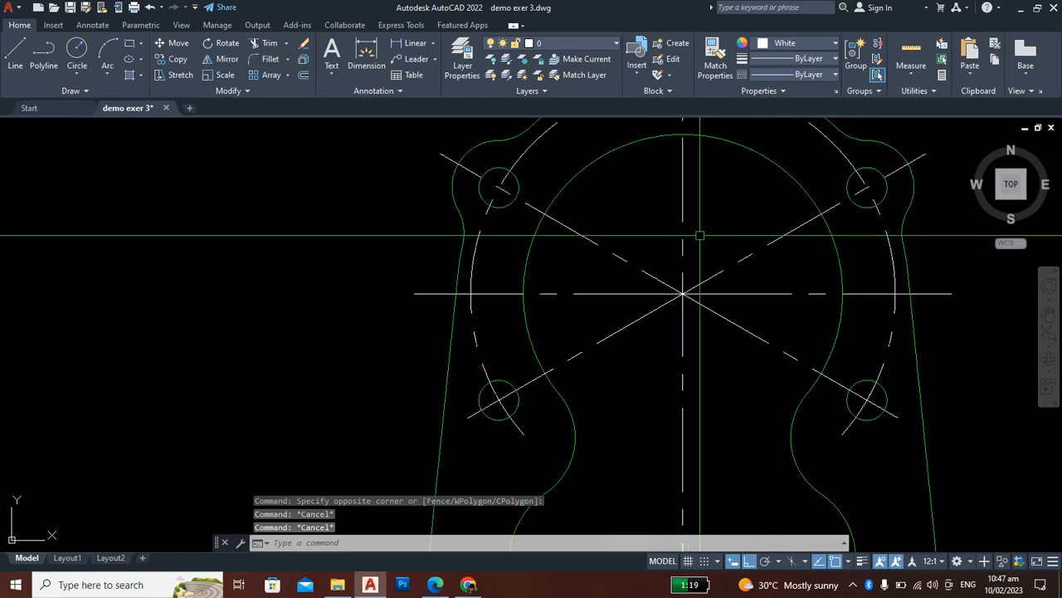
Step: Set the colour of the copied gasket's straight centre lines and dashed bolt-circle arc to Red, and clear the selection
click(722, 230)
click(643, 339)
scroll(708, 299, down, 3)
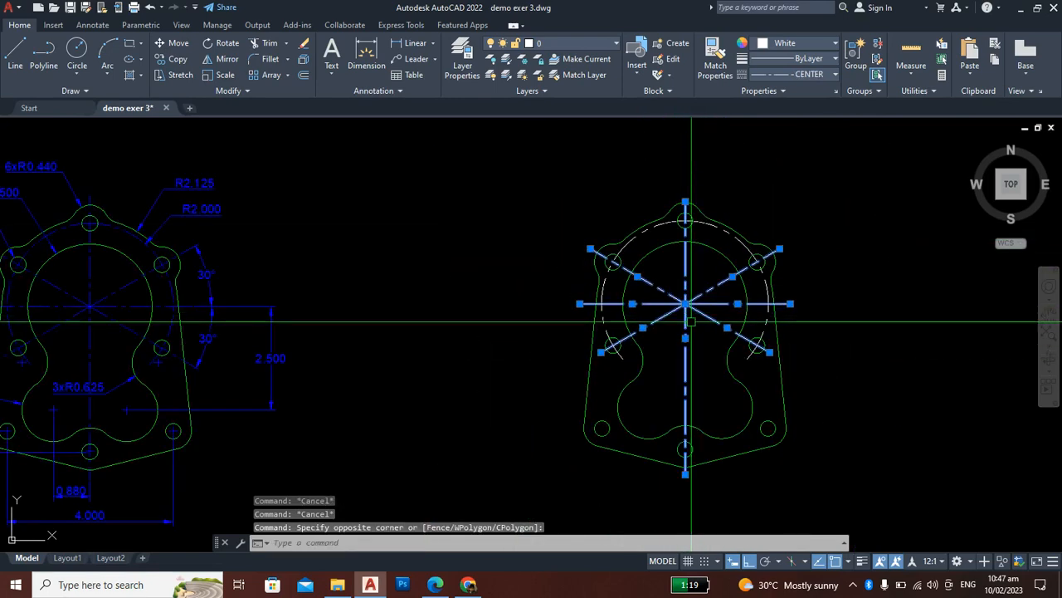
scroll(702, 232, up, 4)
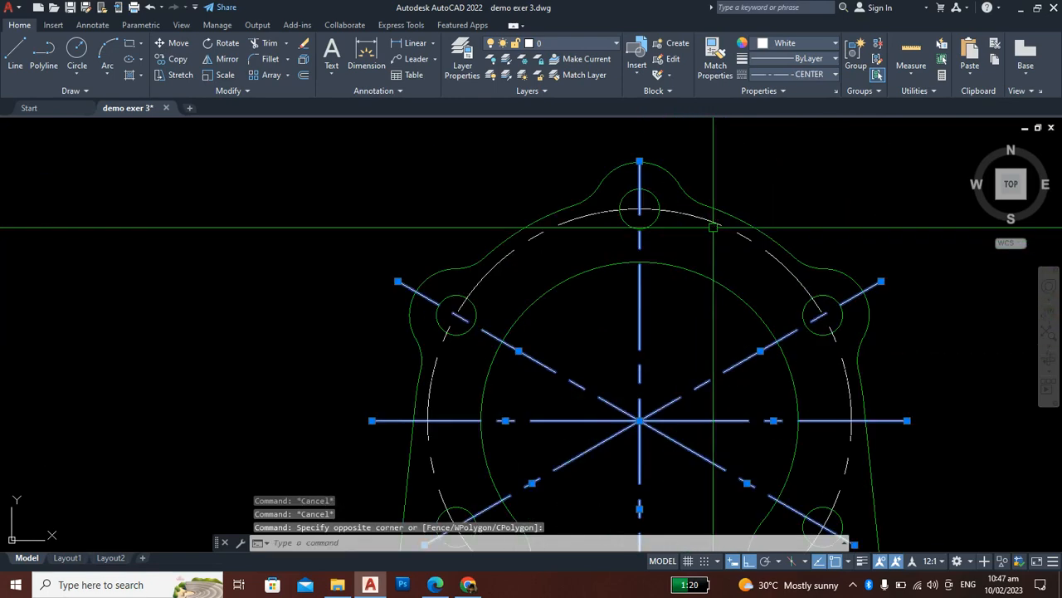
click(631, 212)
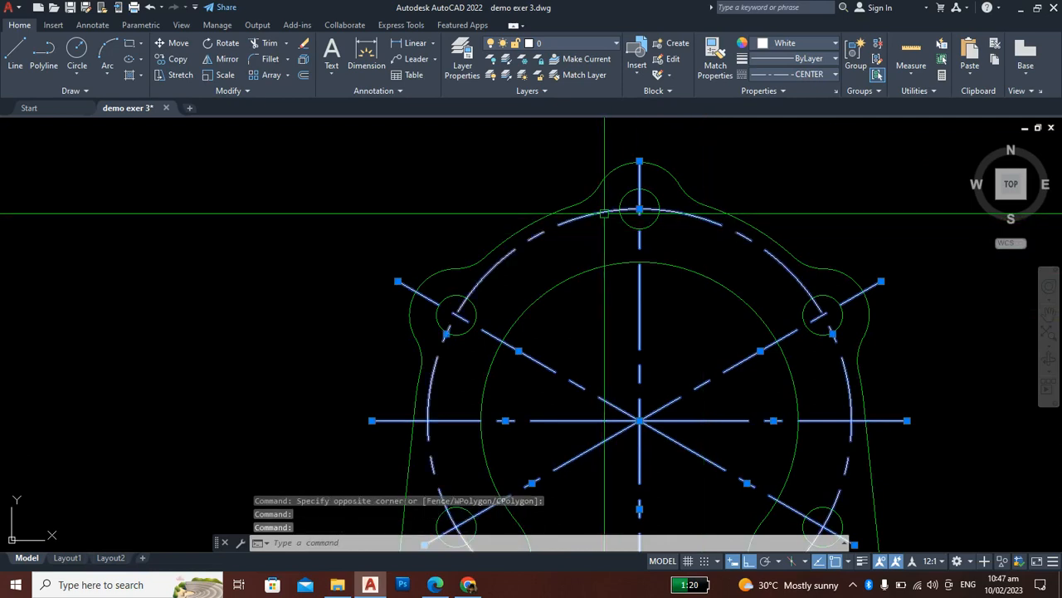
scroll(605, 232, down, 2)
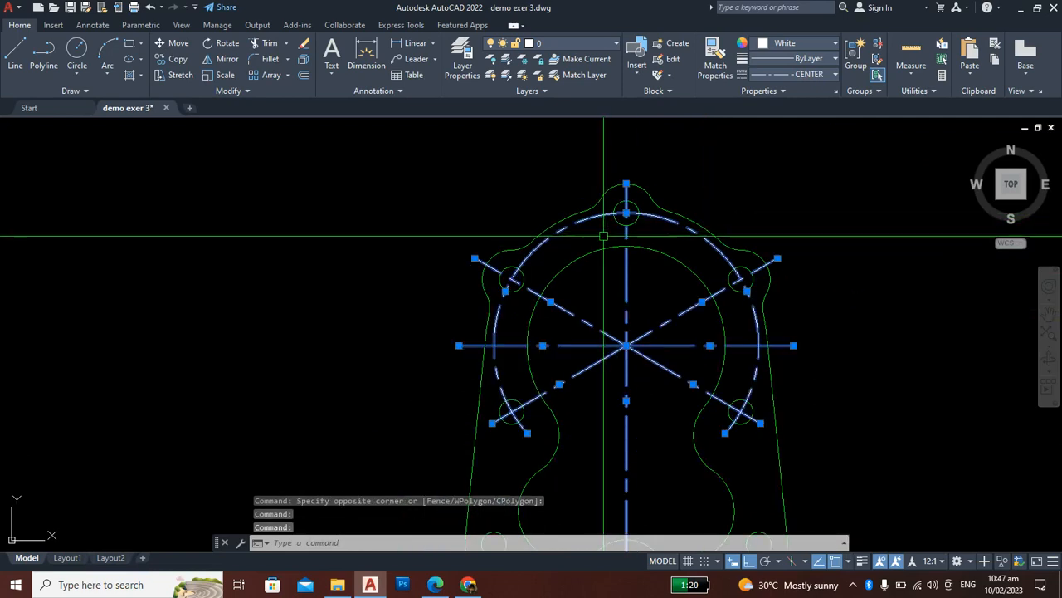
click(765, 47)
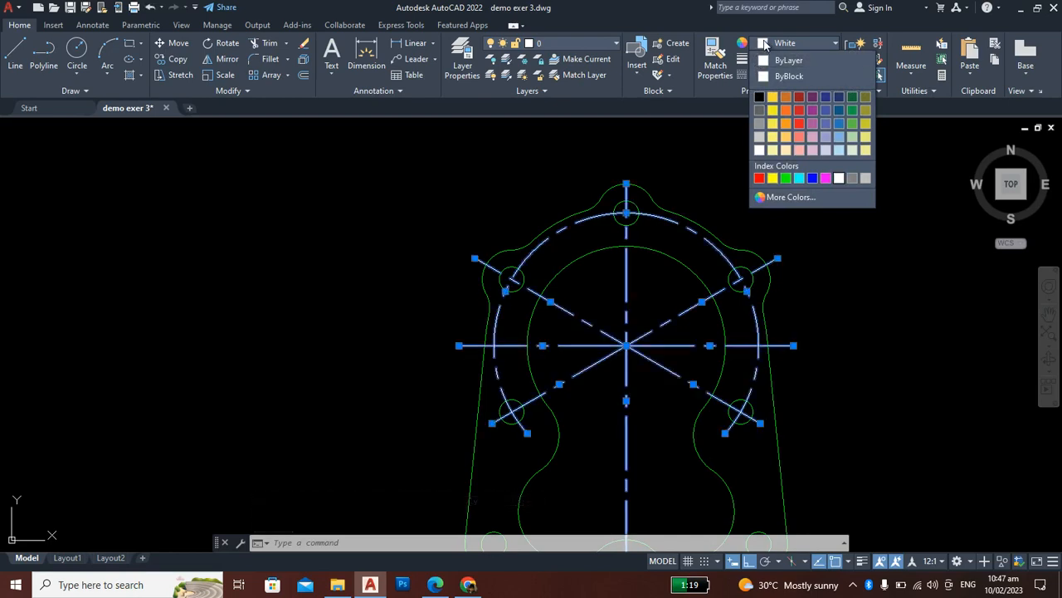
click(760, 178)
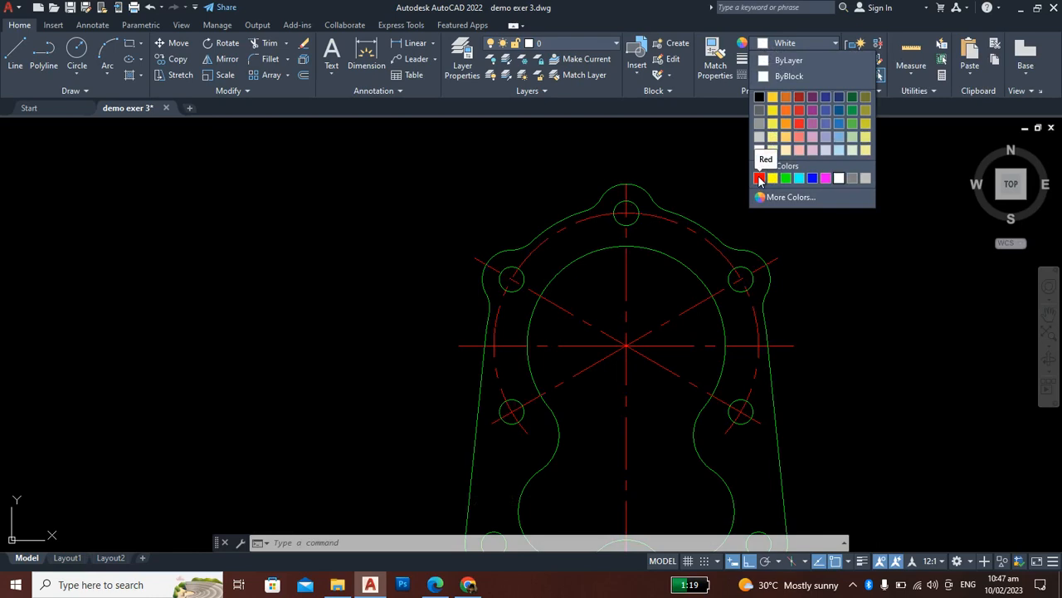
key(Escape)
Step: Compare the recoloured copy with the original gasket and examine the original's centre marks in the lower lobe and corner hole
scroll(767, 204, down, 4)
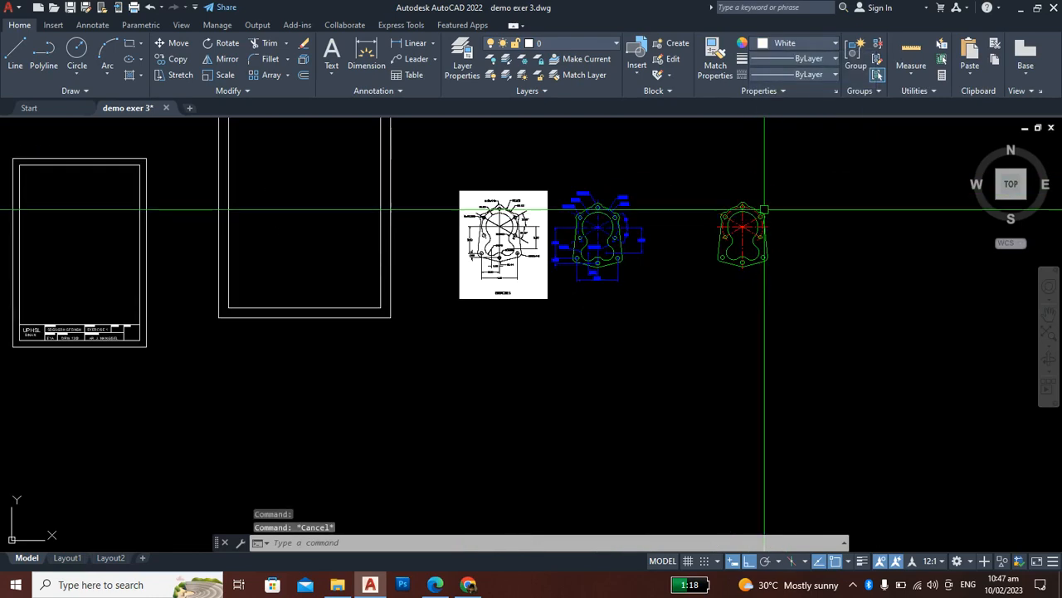
scroll(772, 211, up, 4)
scroll(711, 291, down, 2)
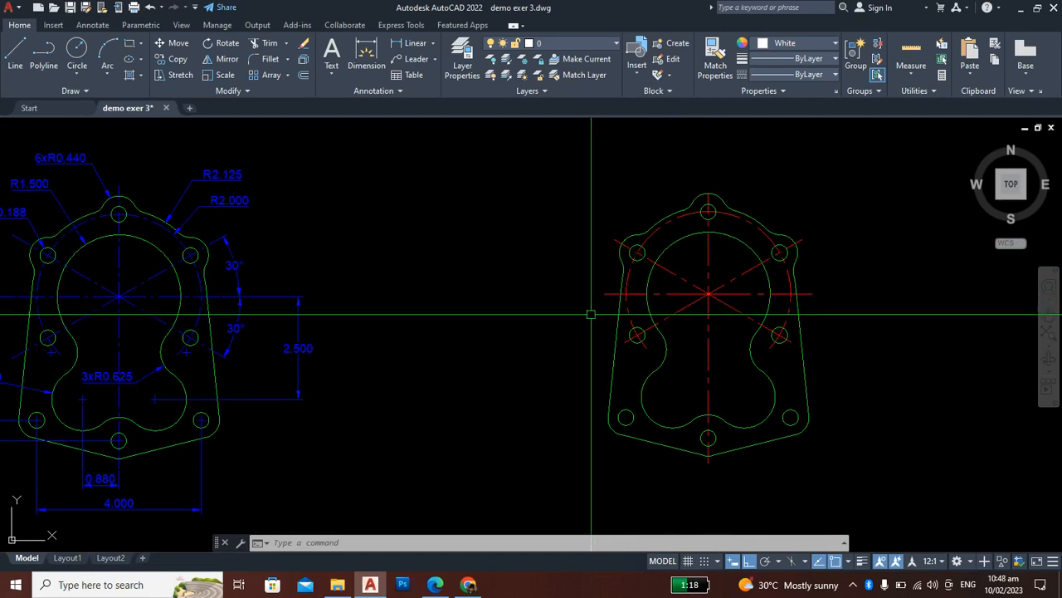
scroll(646, 350, down, 3)
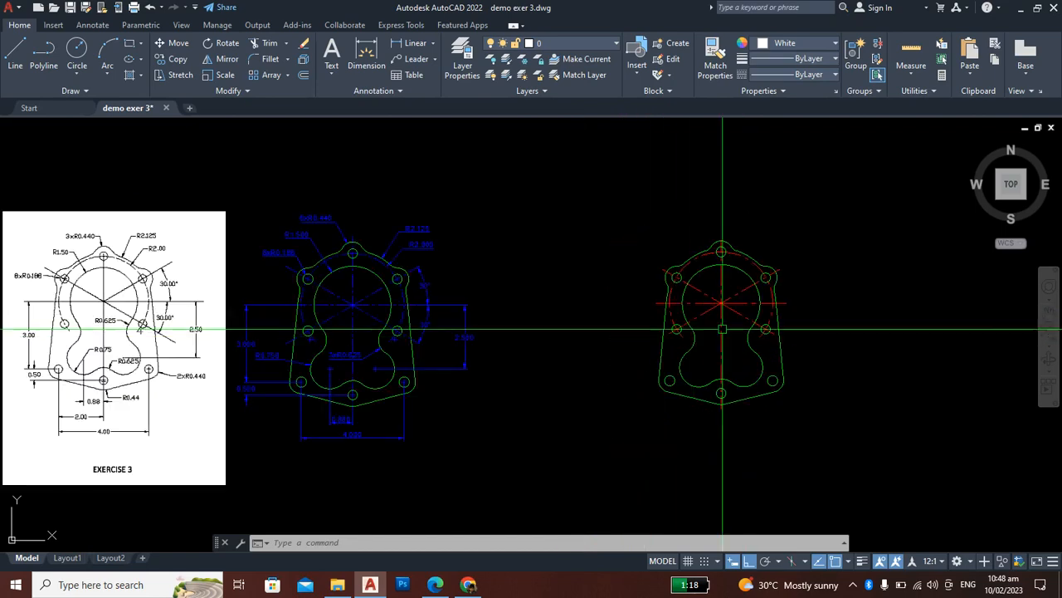
scroll(311, 374, up, 3)
scroll(312, 374, up, 9)
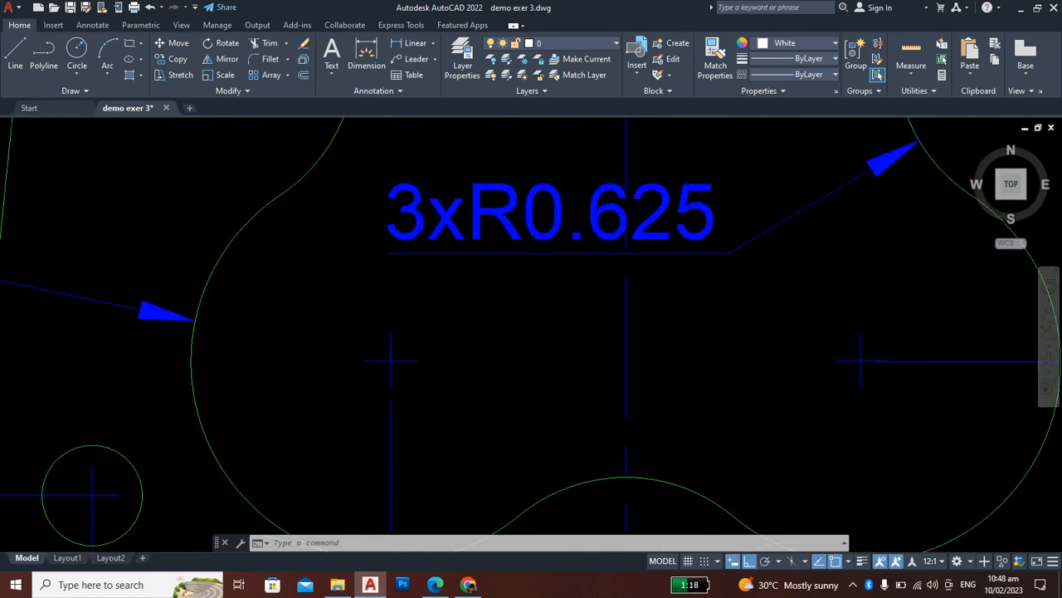
click(399, 360)
scroll(400, 360, down, 5)
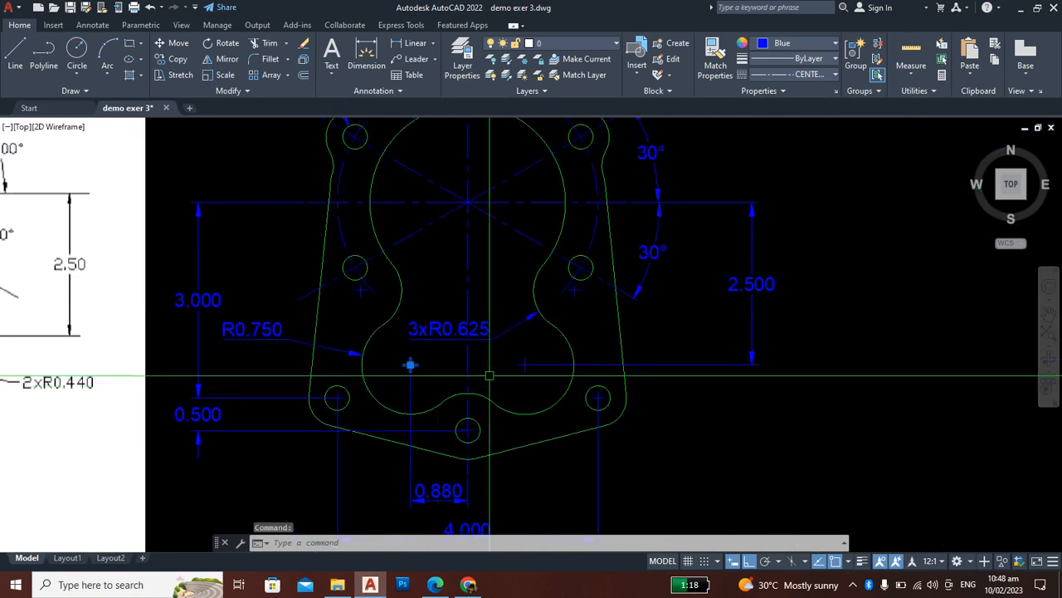
scroll(406, 362, up, 3)
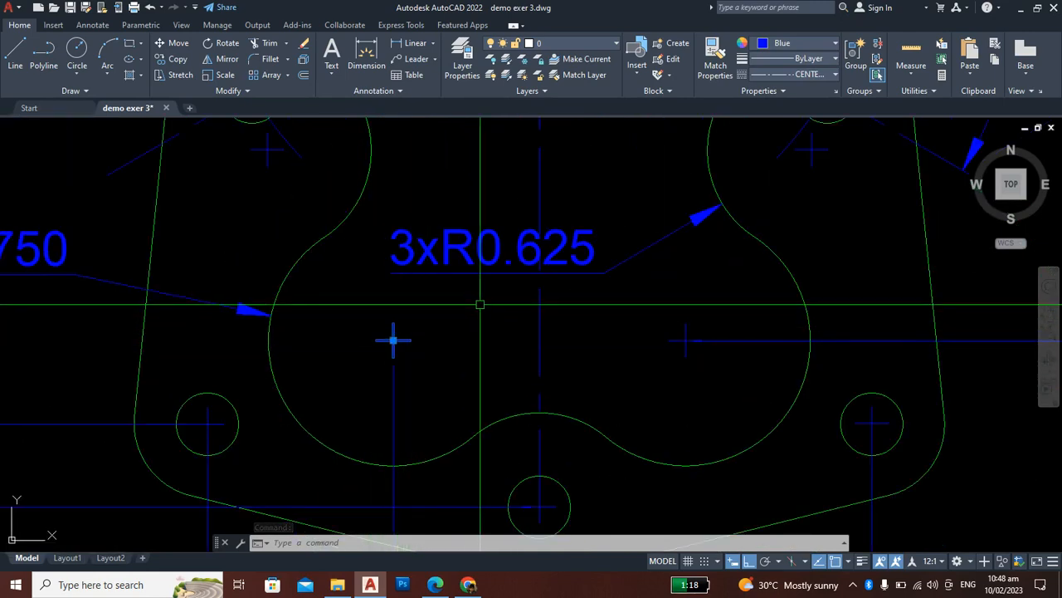
scroll(473, 498, down, 5)
scroll(558, 383, up, 6)
scroll(559, 384, down, 5)
scroll(434, 280, up, 6)
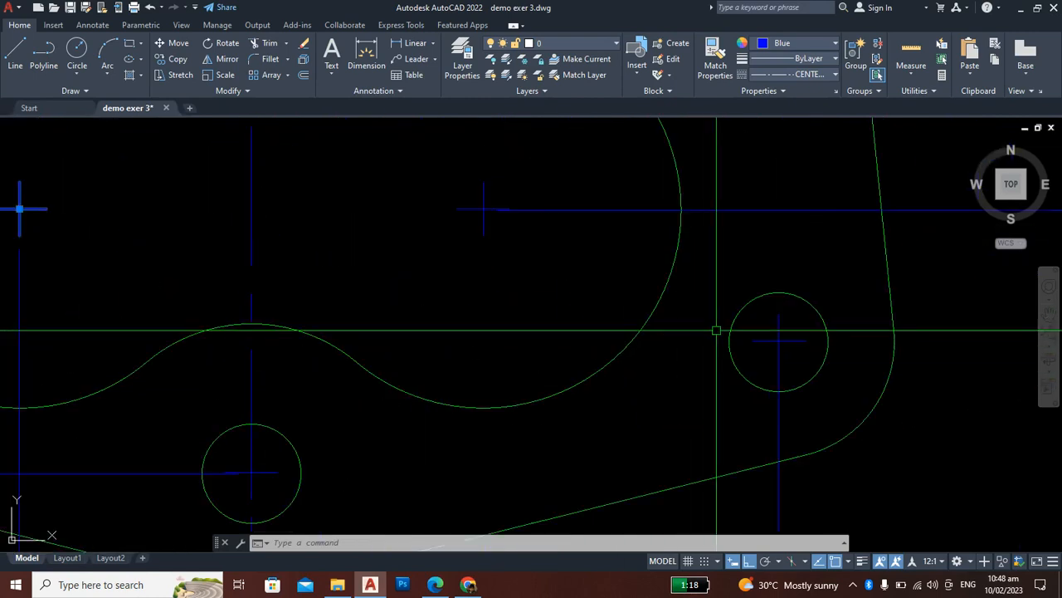
scroll(531, 332, down, 3)
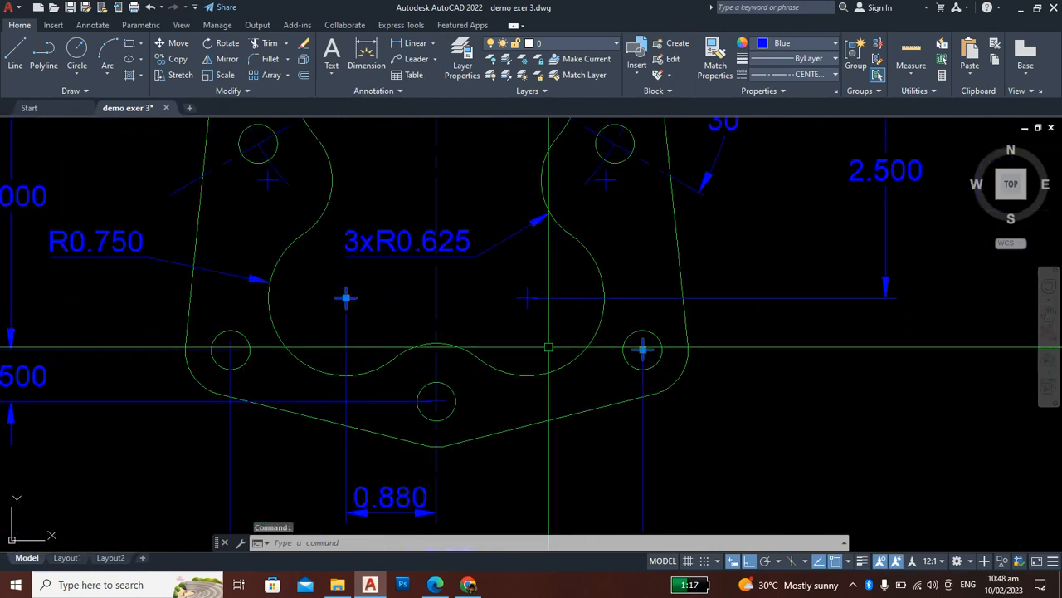
scroll(519, 312, up, 2)
key(Escape)
key(Escape)
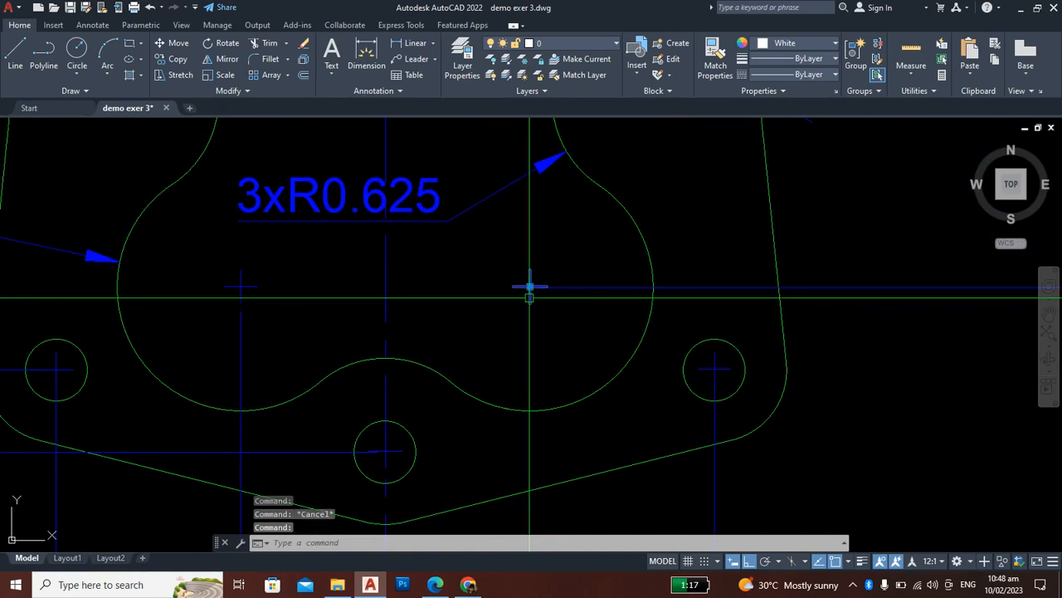
Step: Check the lower corner holes and lower-left lobe arc of the copied gasket for matching centre marks
scroll(539, 349, down, 3)
scroll(526, 378, down, 3)
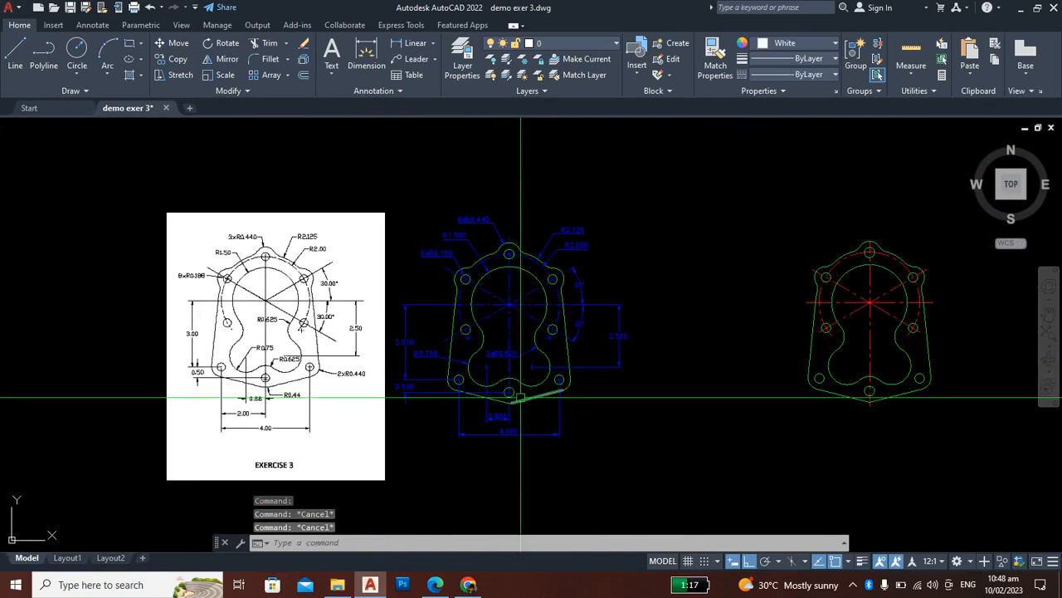
scroll(867, 388, up, 4)
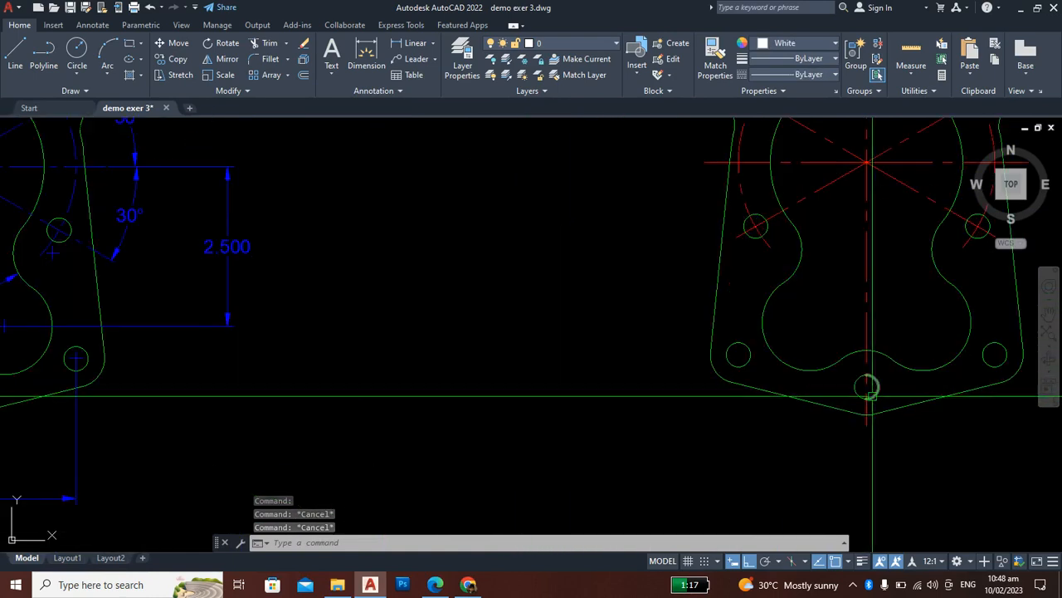
middle_drag(863, 398, 608, 474)
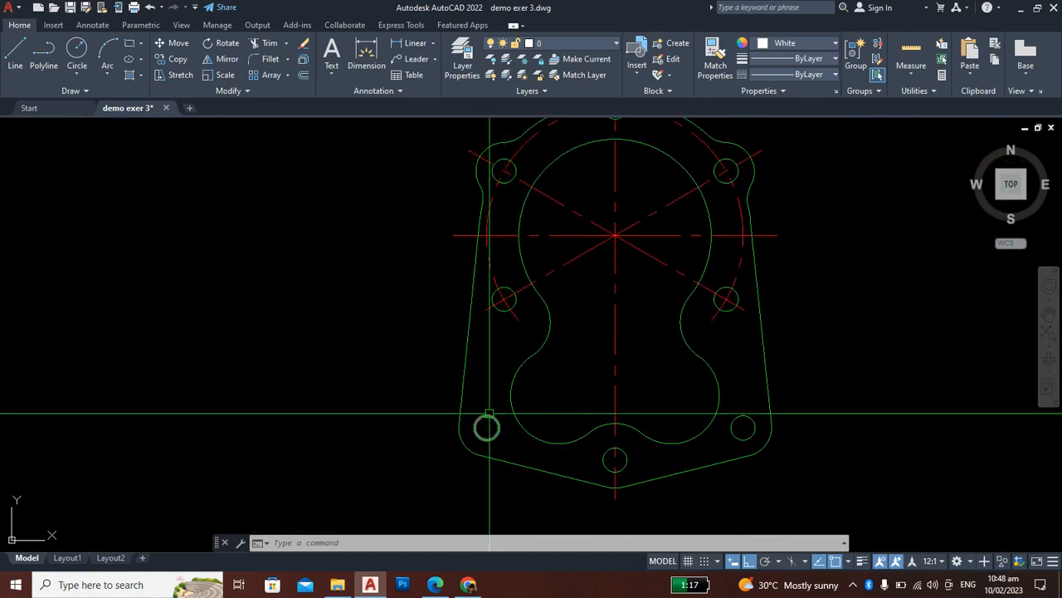
scroll(622, 340, down, 3)
scroll(556, 380, up, 5)
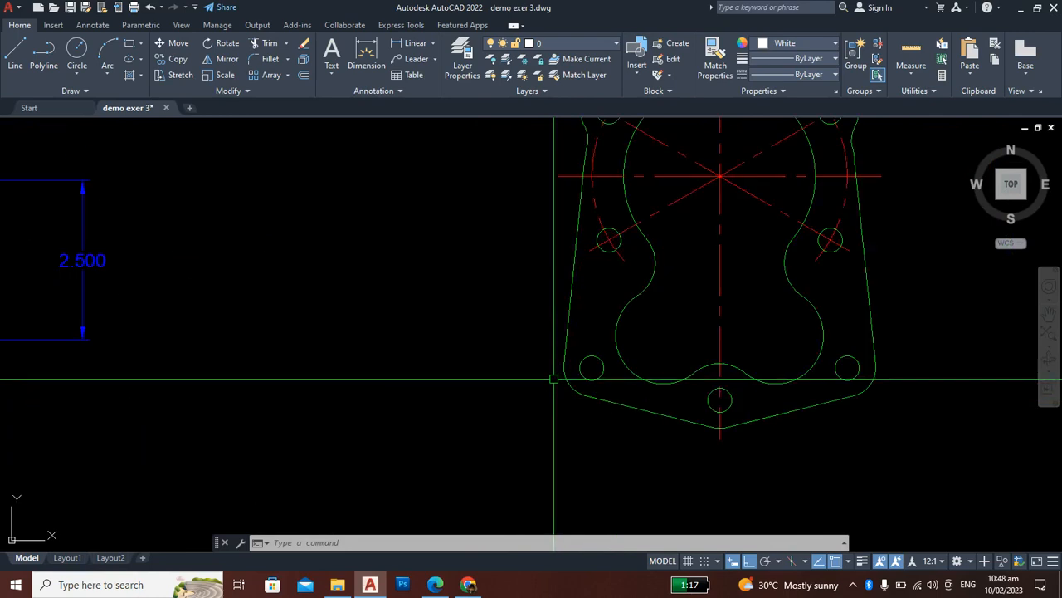
click(610, 359)
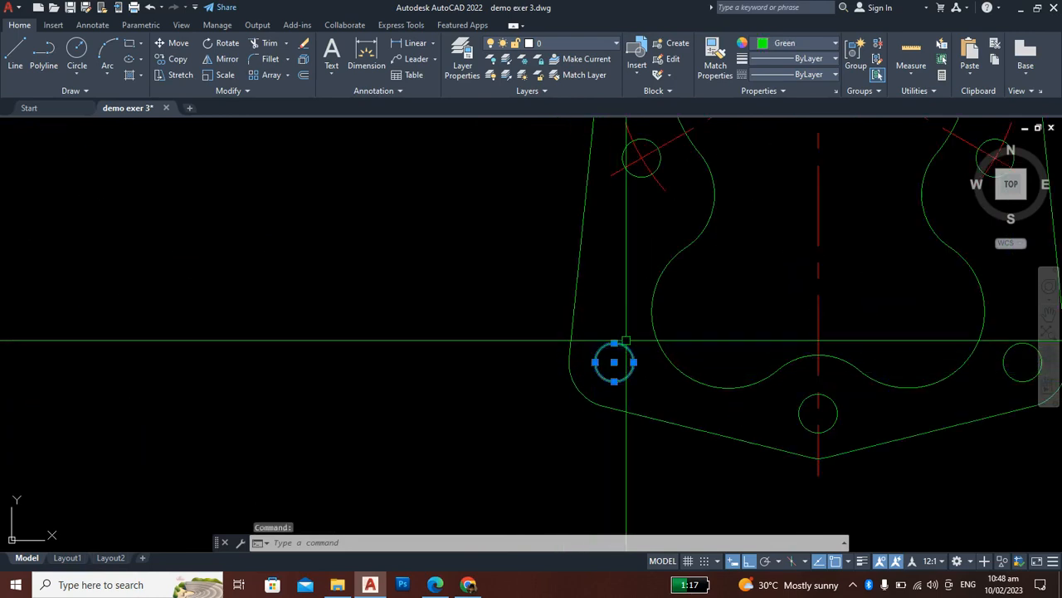
key(Escape)
key(Escape)
scroll(622, 360, down, 5)
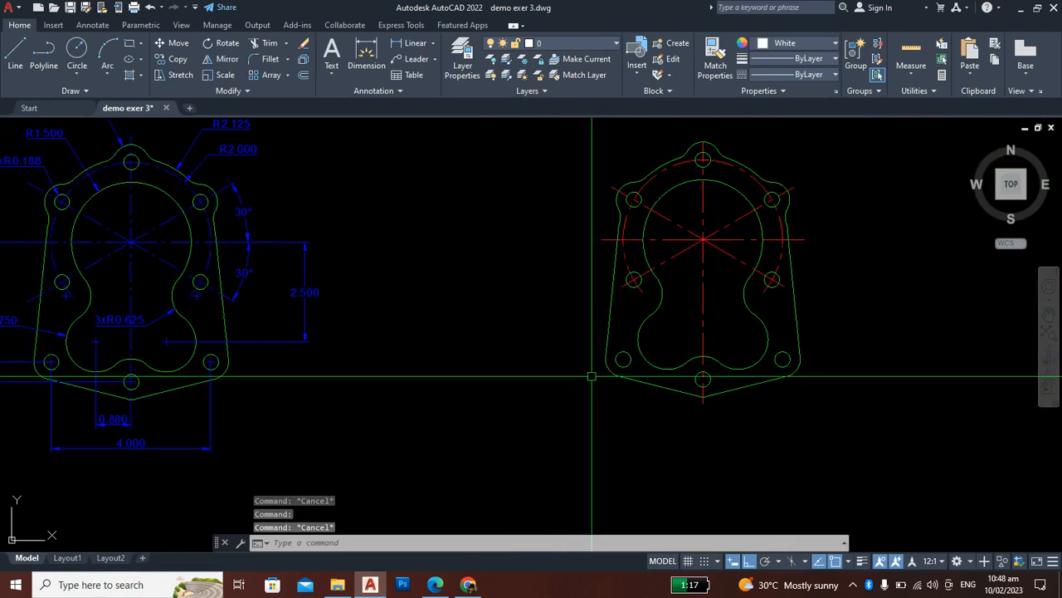
scroll(620, 359, up, 4)
scroll(648, 332, up, 2)
click(659, 310)
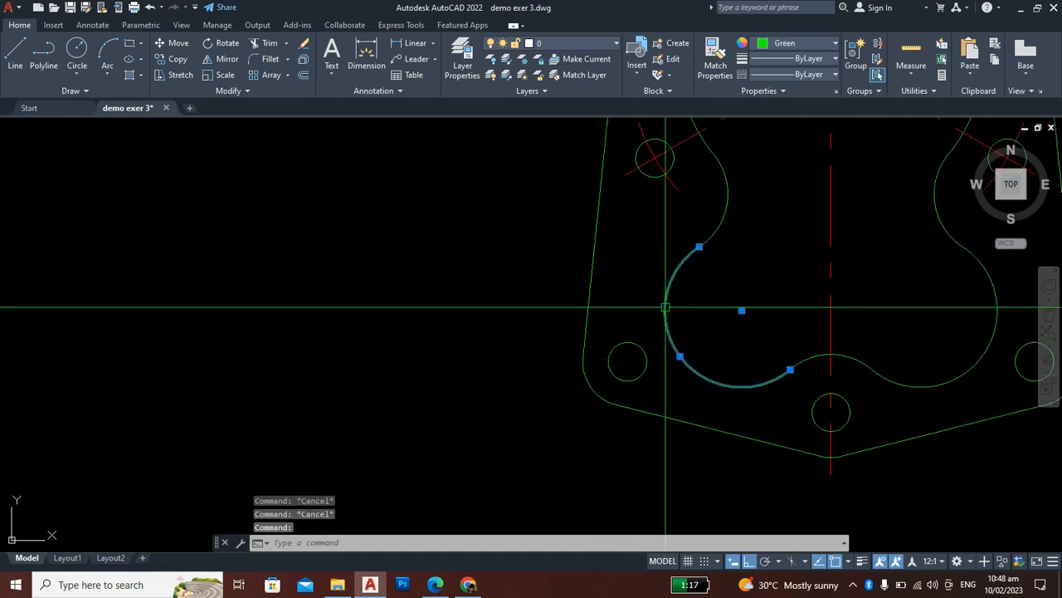
scroll(656, 335, down, 4)
key(Escape)
scroll(657, 336, up, 2)
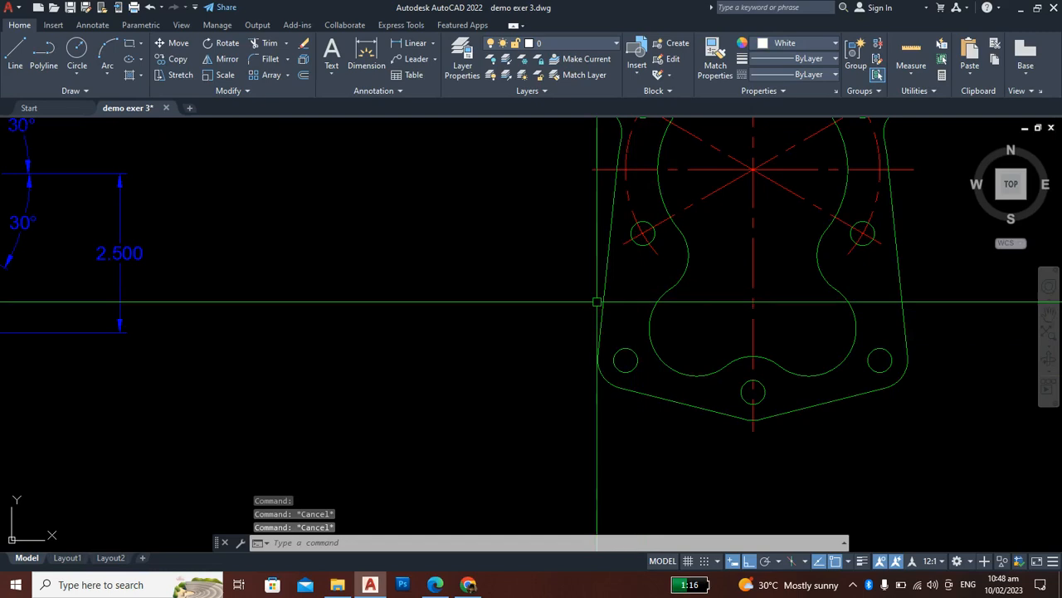
Step: Select the centre mark in the original gasket's lower-left lobe to check its properties
scroll(466, 300, down, 4)
scroll(459, 300, up, 5)
scroll(368, 258, down, 1)
middle_drag(368, 258, 416, 353)
scroll(520, 327, up, 2)
click(470, 423)
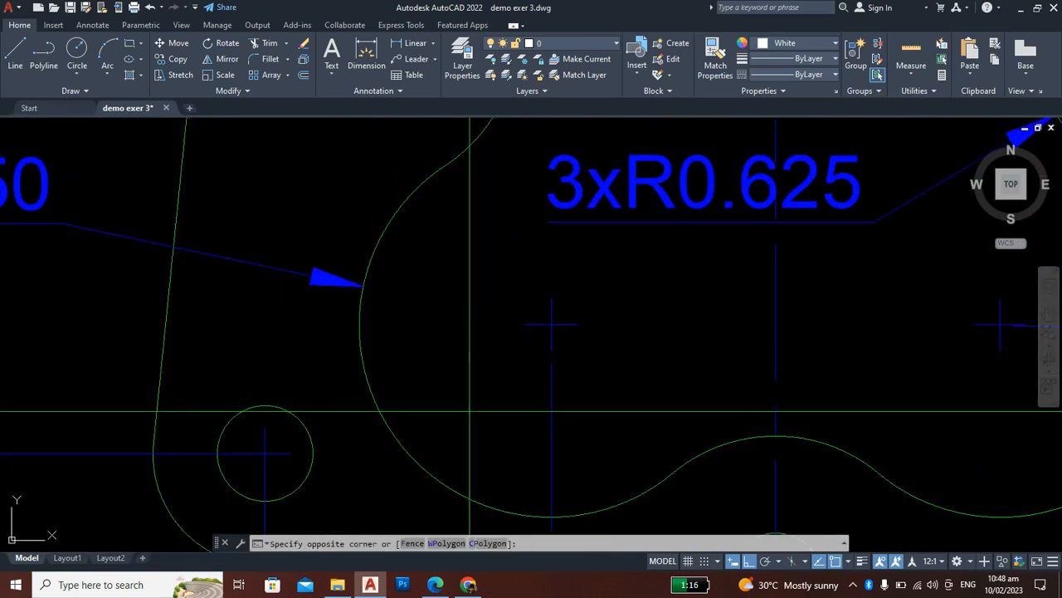
click(654, 261)
scroll(448, 340, down, 3)
scroll(453, 343, down, 4)
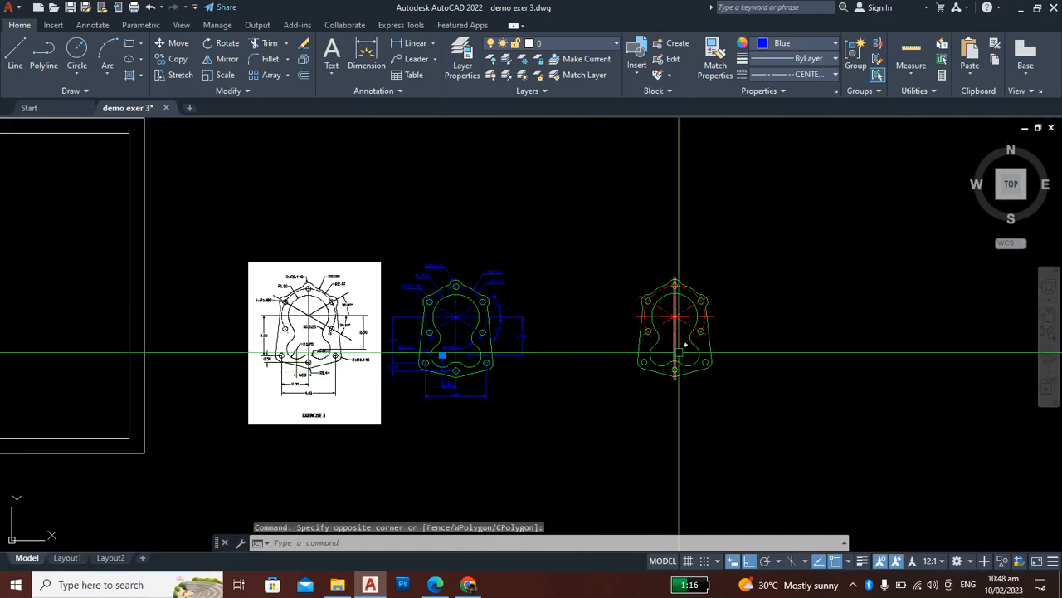
Step: Add a radius dimension to the lower-left lobe arc of the copied gasket, placing its text inside the opening
scroll(685, 355, up, 4)
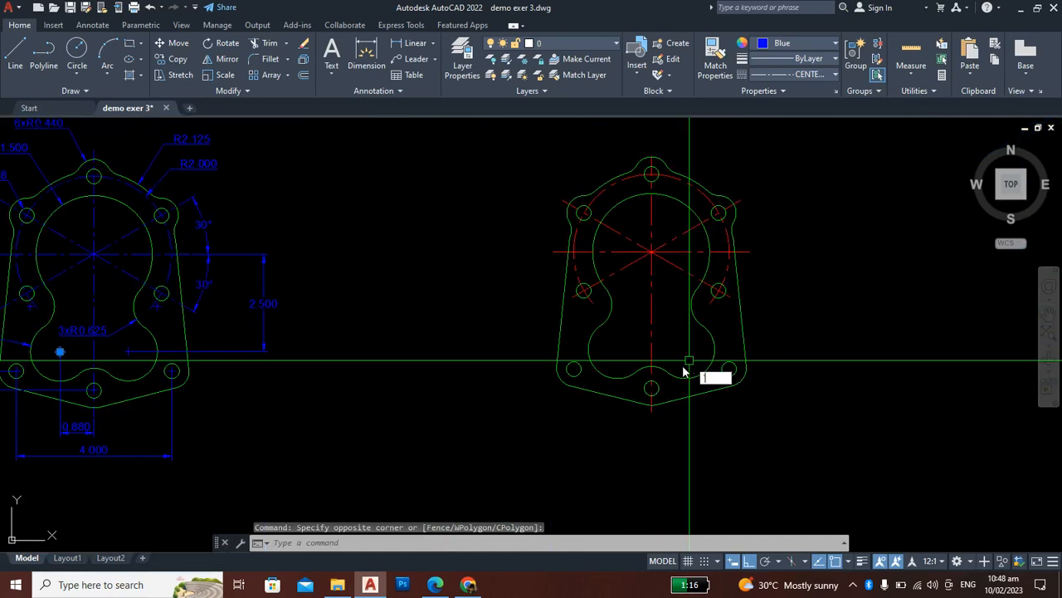
click(432, 47)
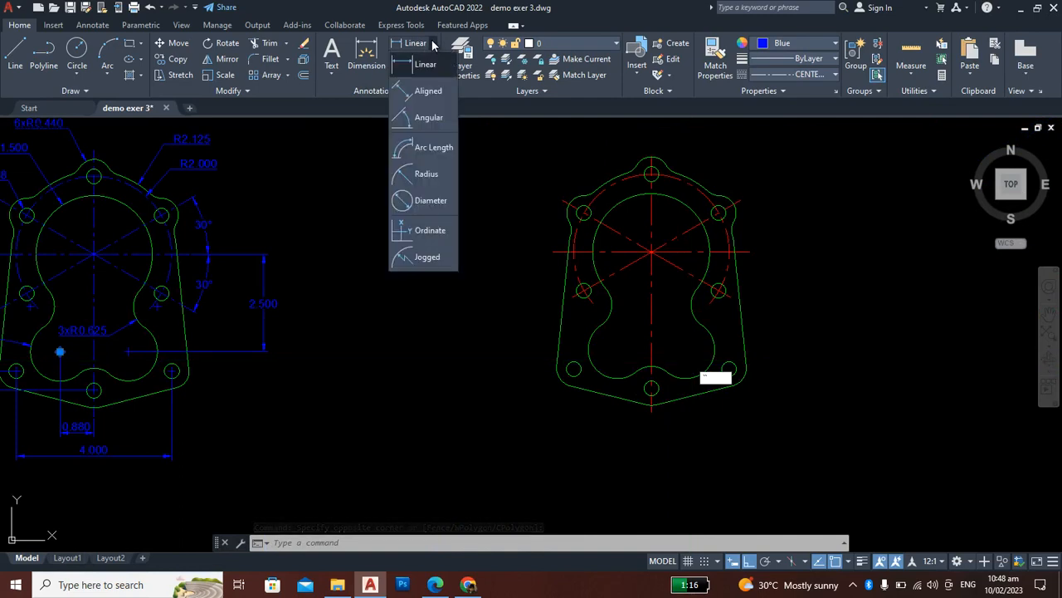
click(423, 174)
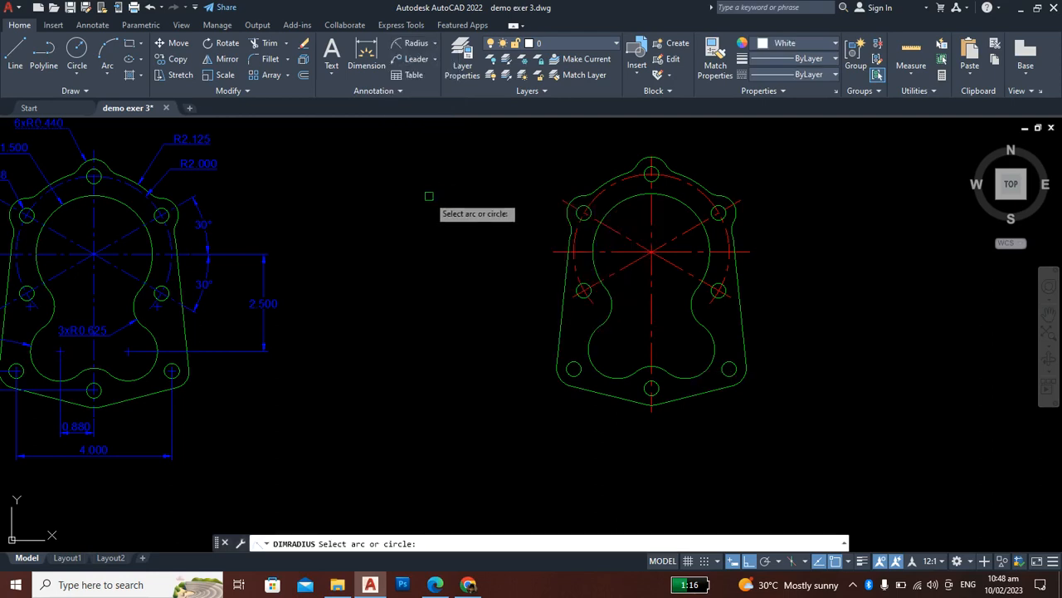
click(596, 371)
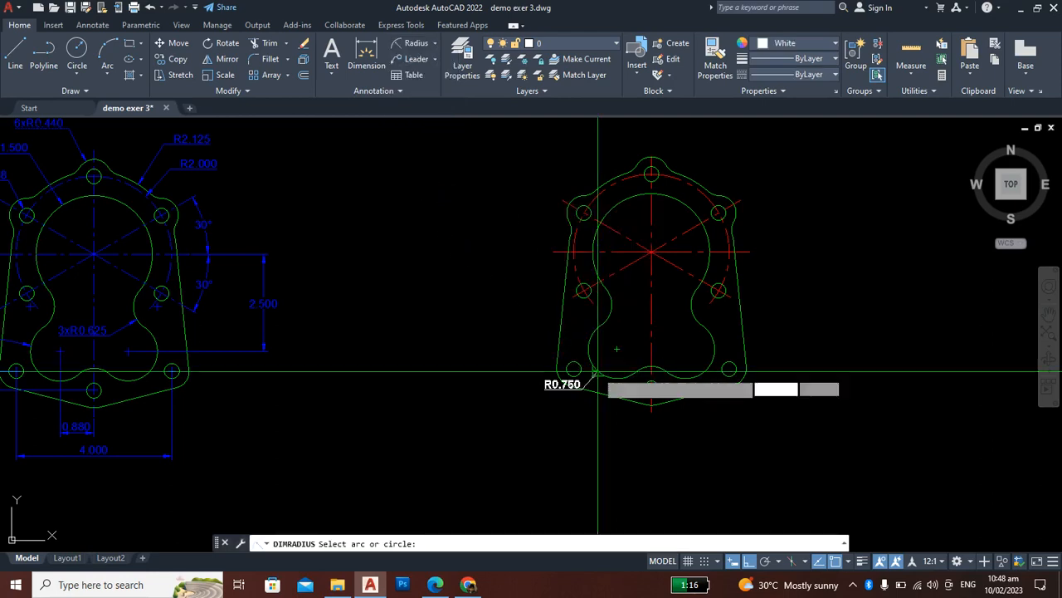
scroll(622, 365, up, 5)
scroll(622, 365, down, 3)
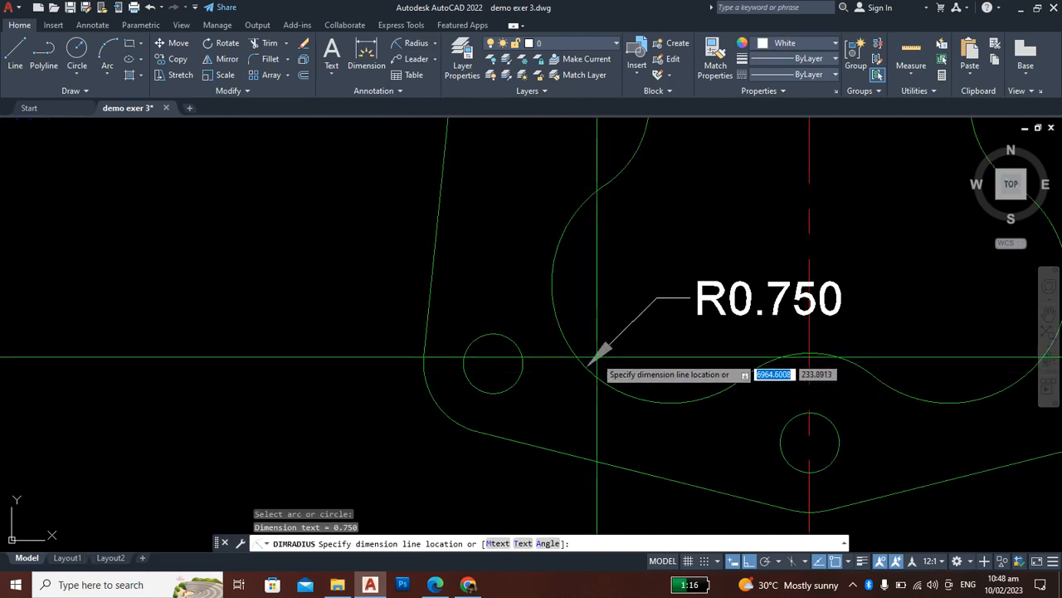
click(615, 376)
key(Escape)
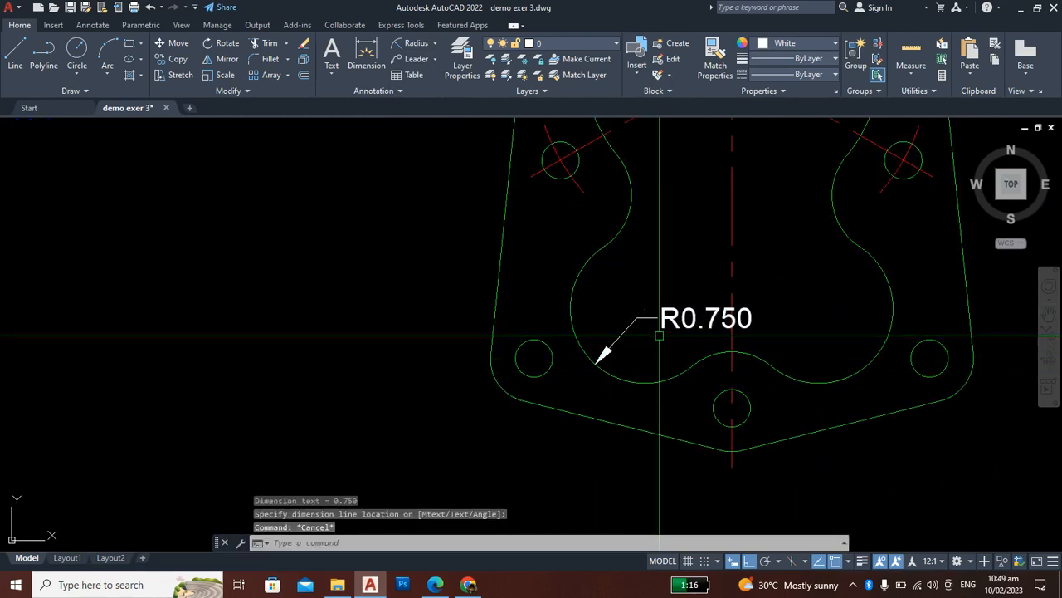
Step: Examine the radius dimension on the copied gasket's lower-left lobe to see whether it includes a centre mark
scroll(636, 323, up, 5)
scroll(671, 271, up, 6)
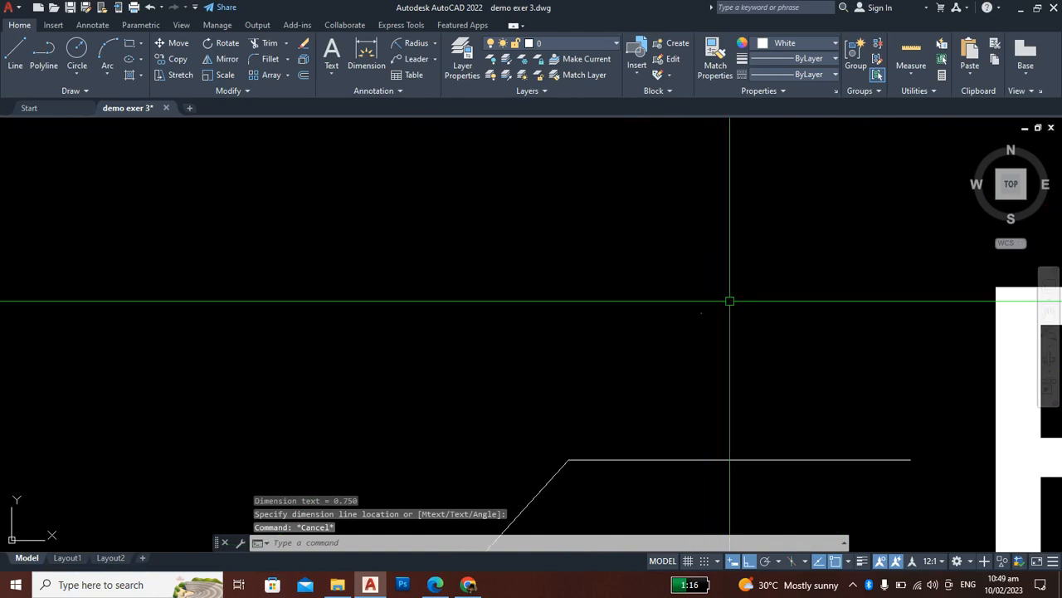
scroll(674, 260, down, 10)
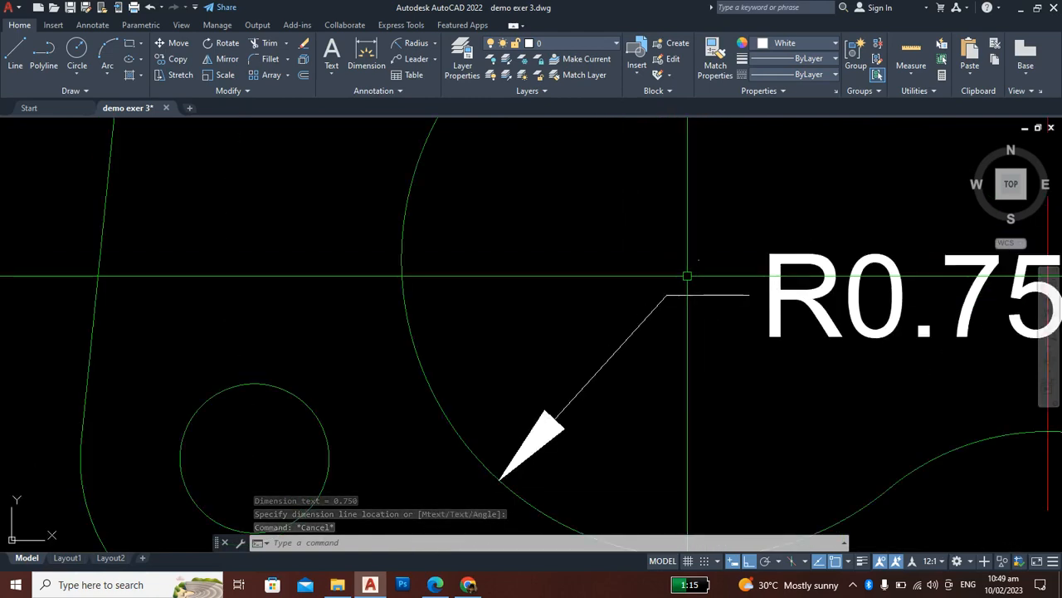
key(Escape)
scroll(672, 307, up, 3)
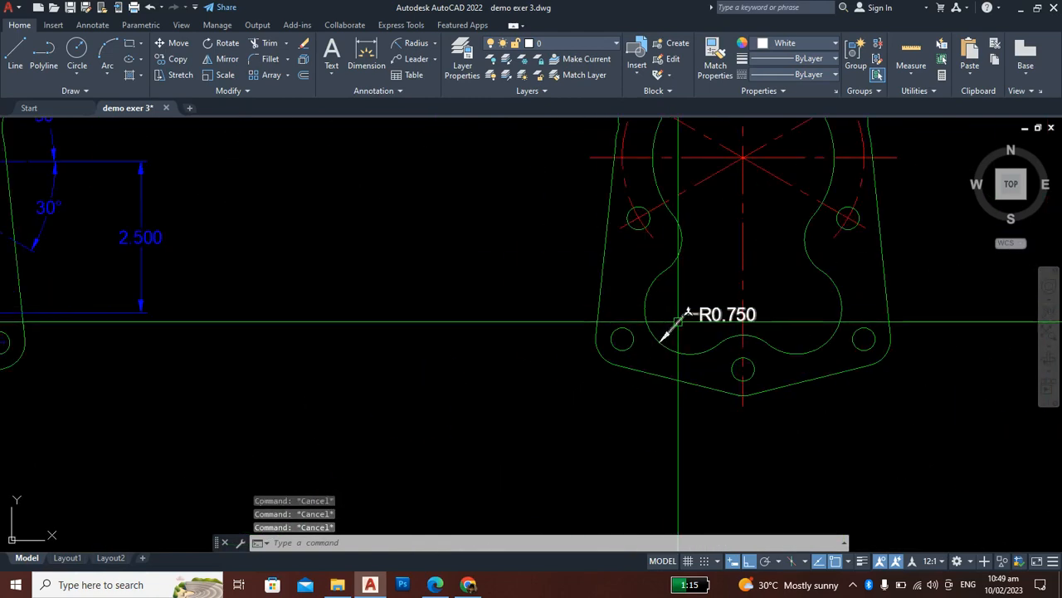
click(676, 324)
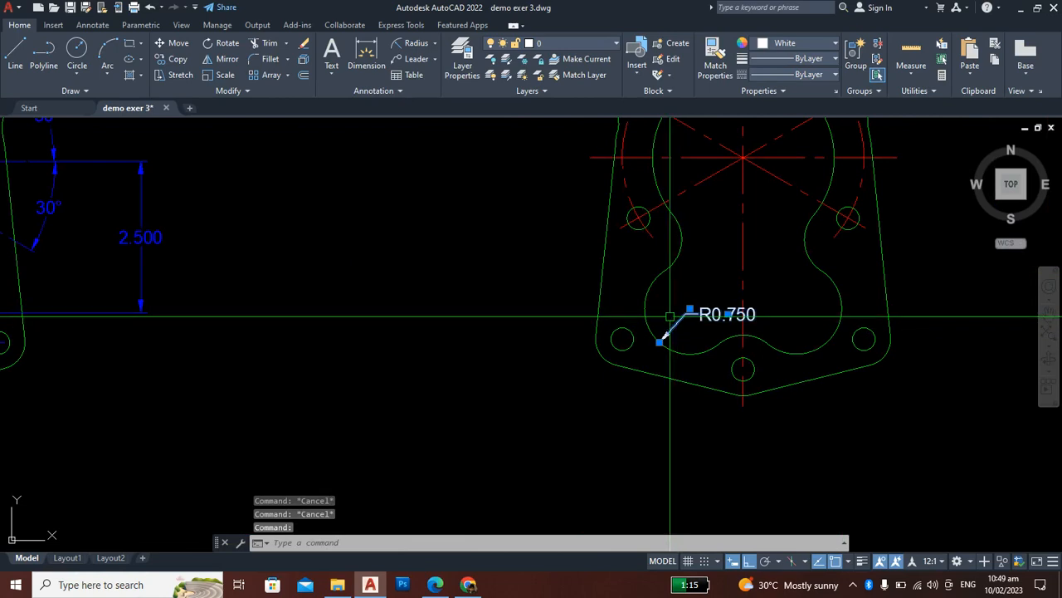
key(Escape)
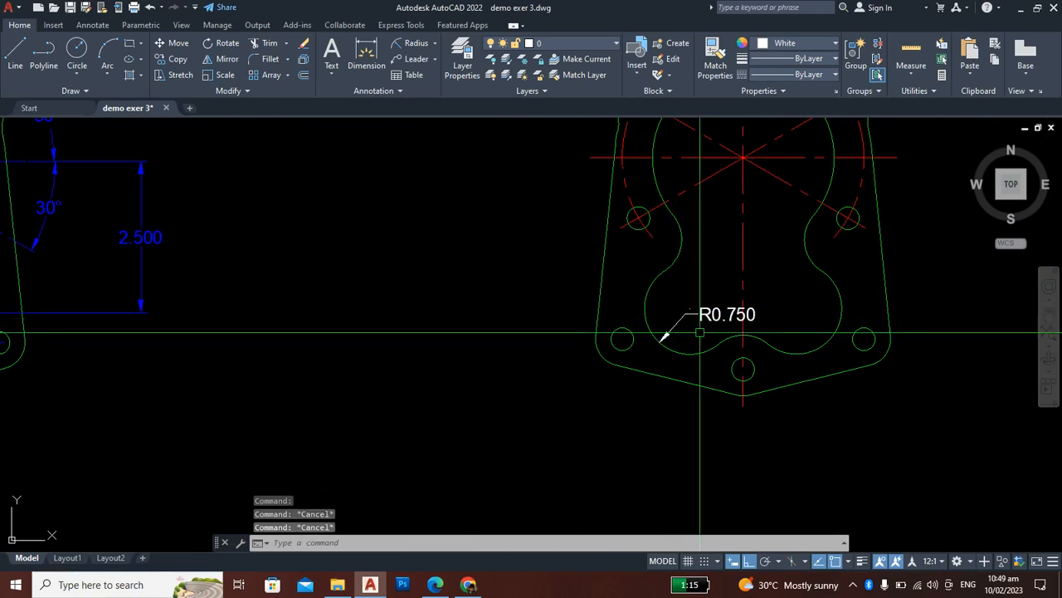
Step: Delete the radius dimension from the lower-left lobe of the copied gasket
scroll(699, 332, down, 3)
scroll(670, 349, up, 1)
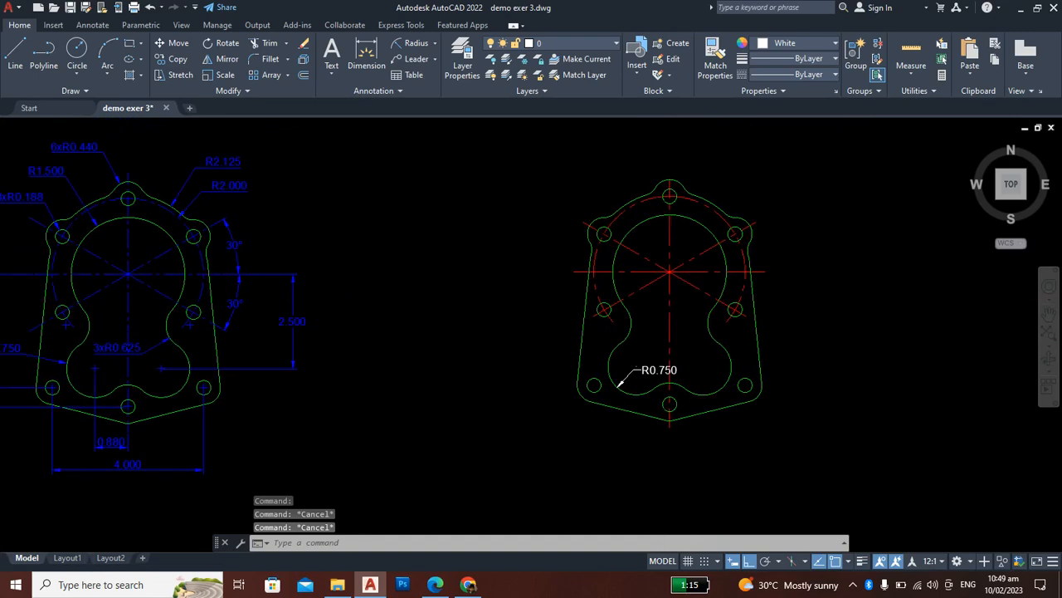
scroll(667, 335, up, 2)
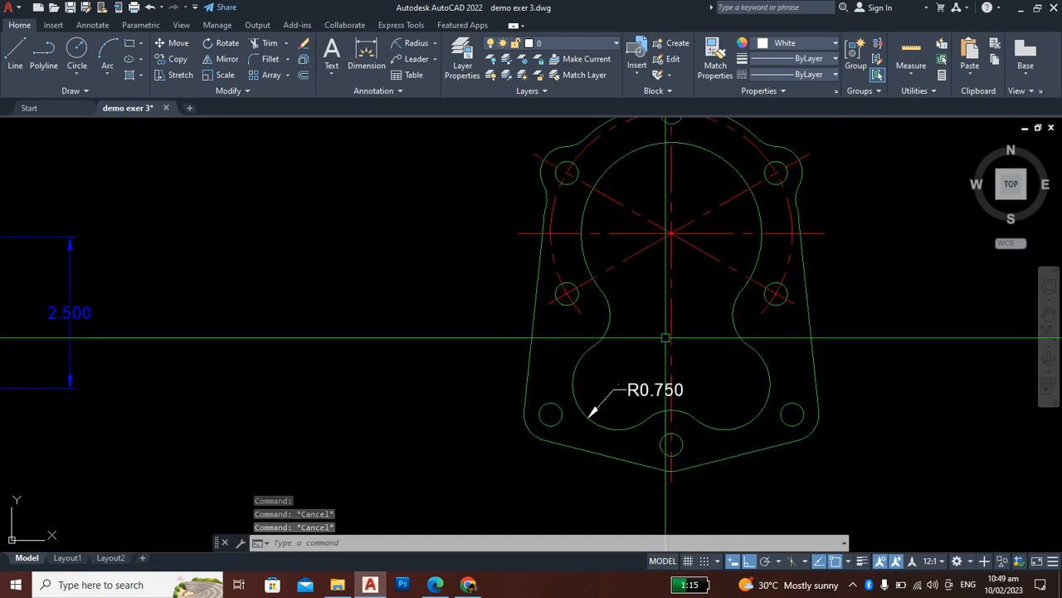
click(615, 395)
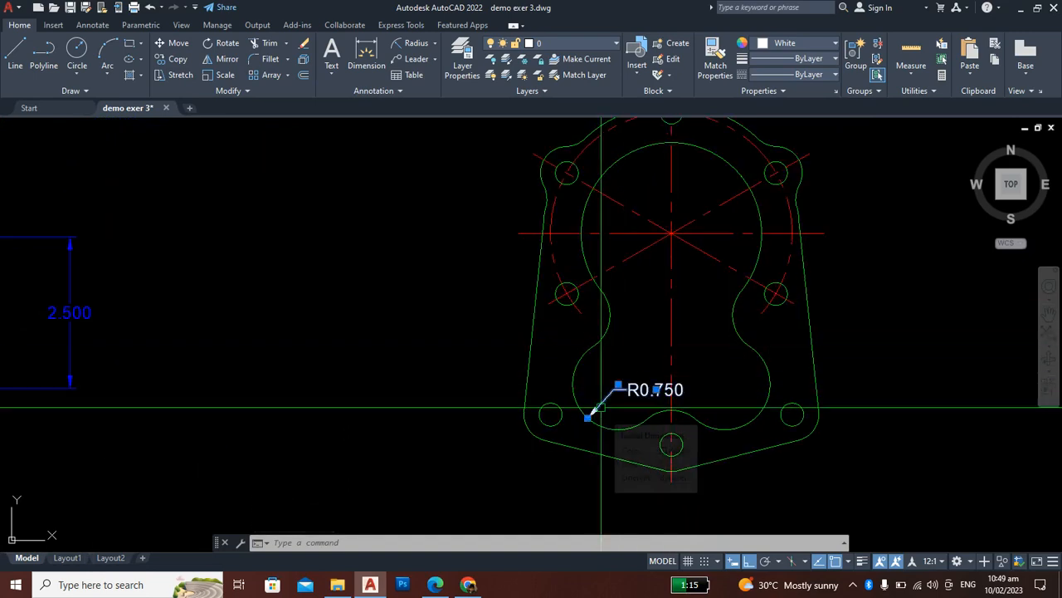
key(Delete)
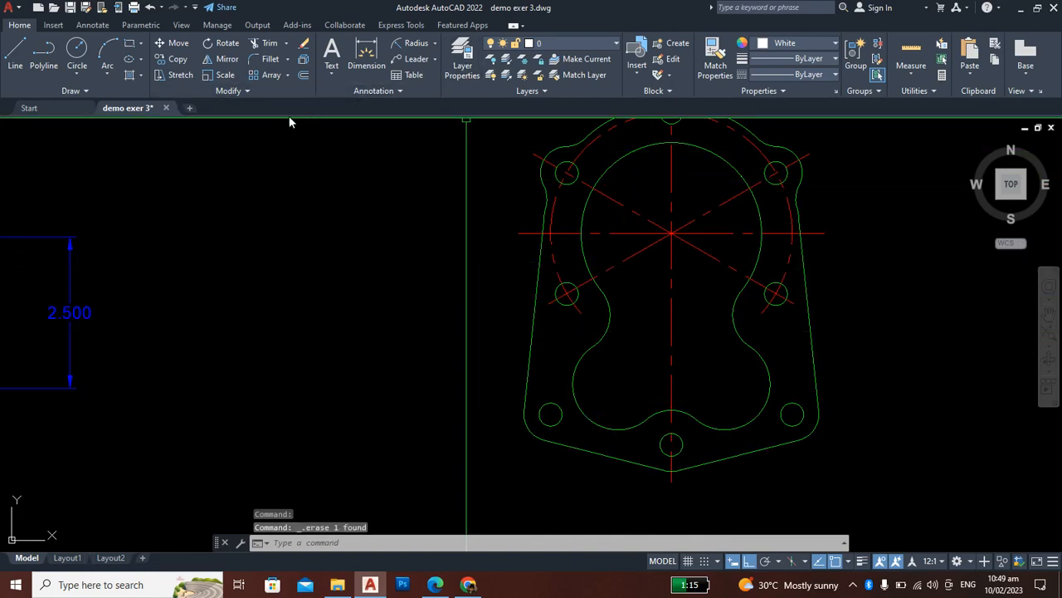
Step: Open the Annotative dimension style for modification and set its center marks to Mark
click(94, 25)
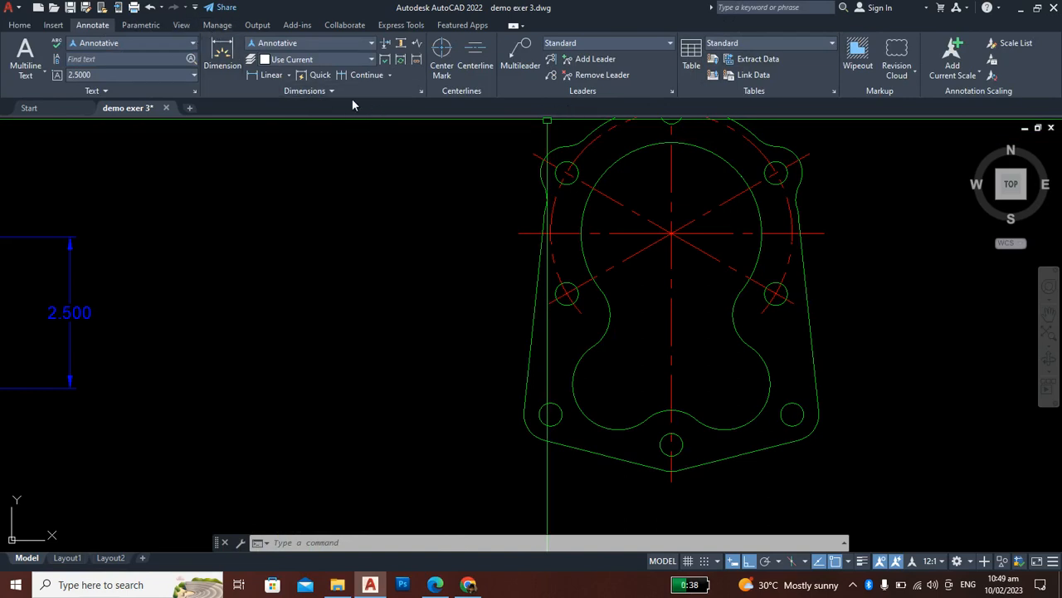
click(421, 92)
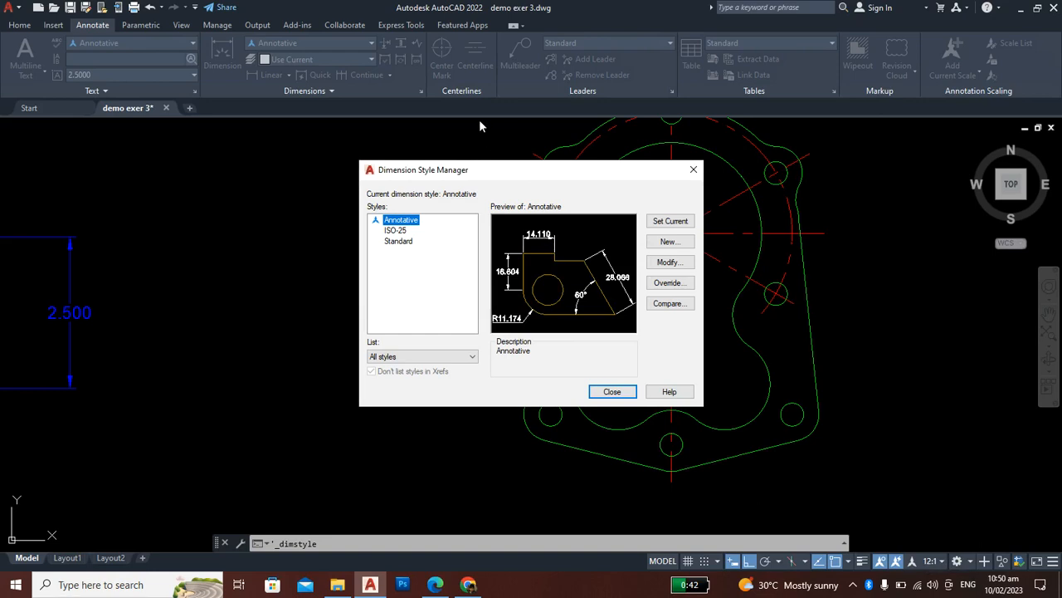
click(664, 263)
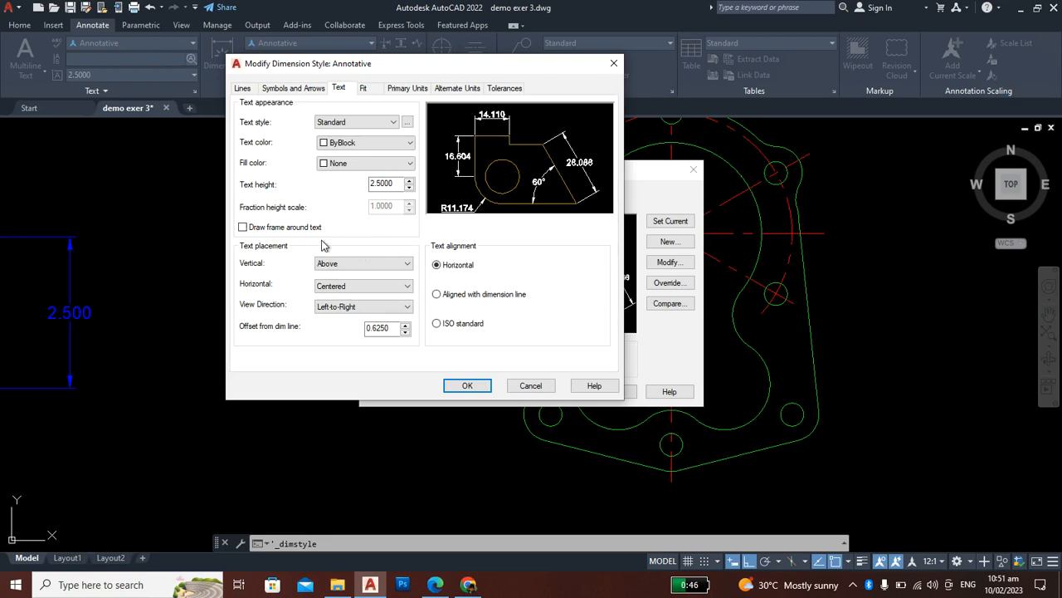
click(286, 89)
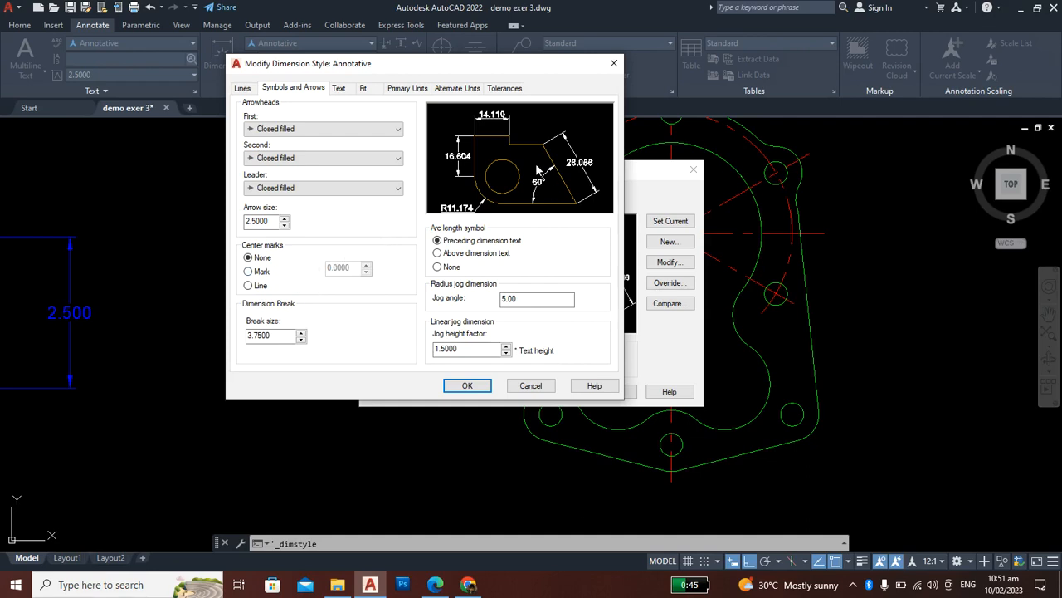
click(249, 272)
Step: Set the center mark size to 7 in the Annotative dimension style and apply the change
double_click(348, 267)
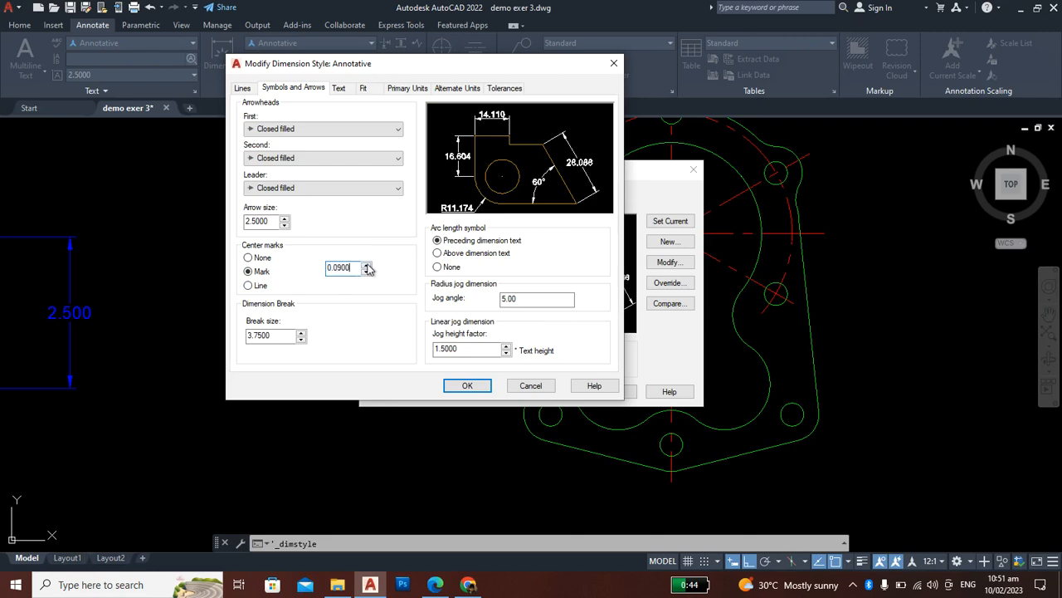
click(366, 265)
click(366, 264)
click(366, 264)
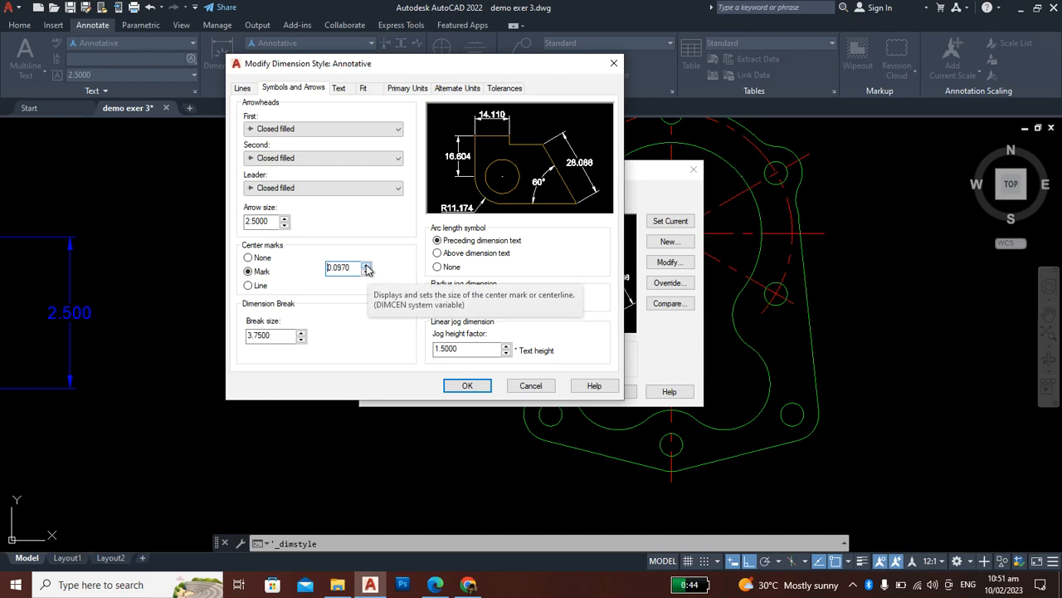
click(366, 267)
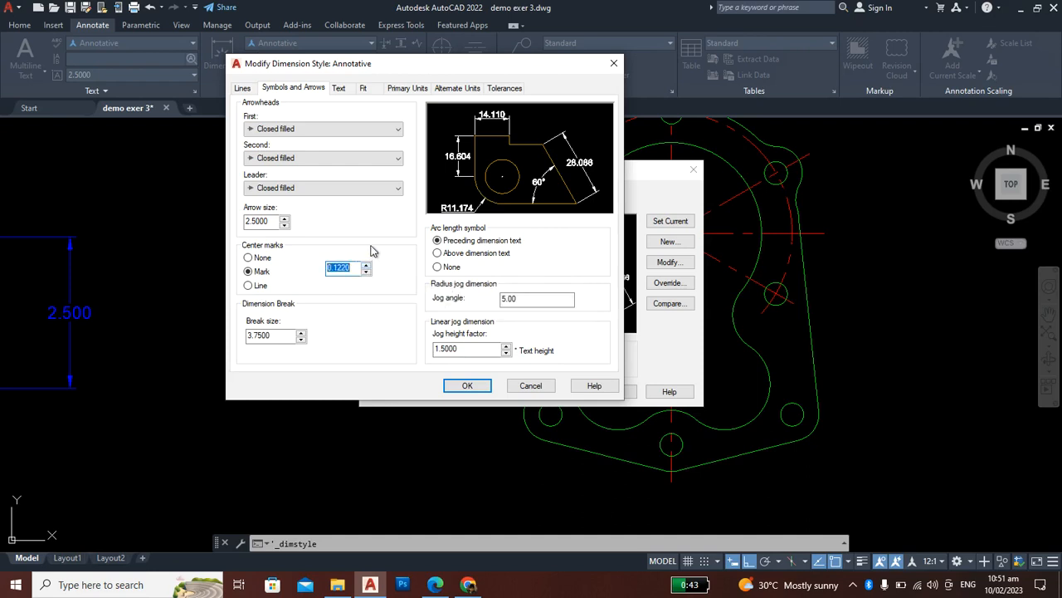
text(3)
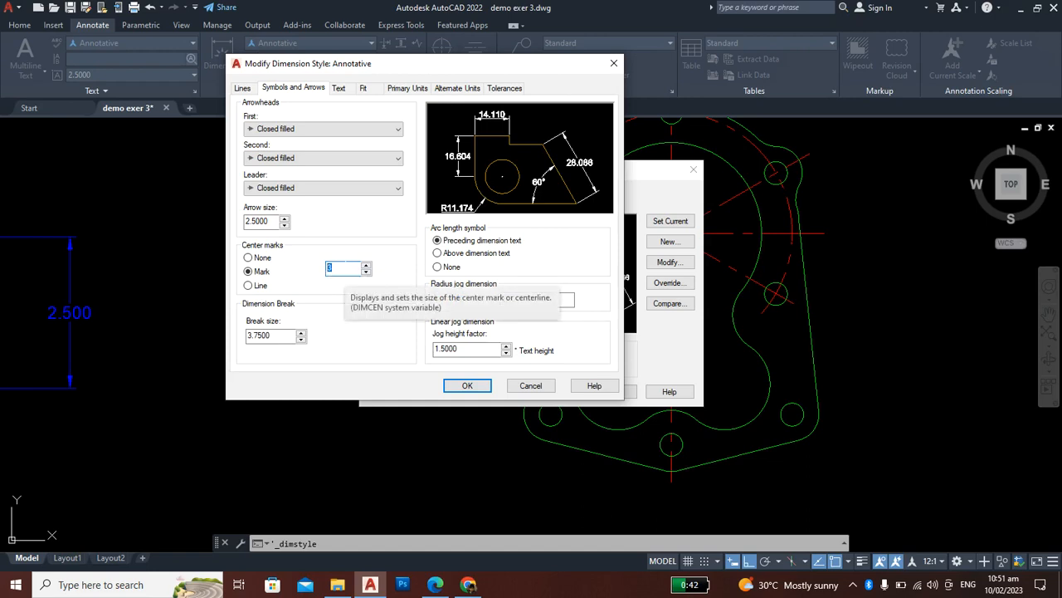
text(7)
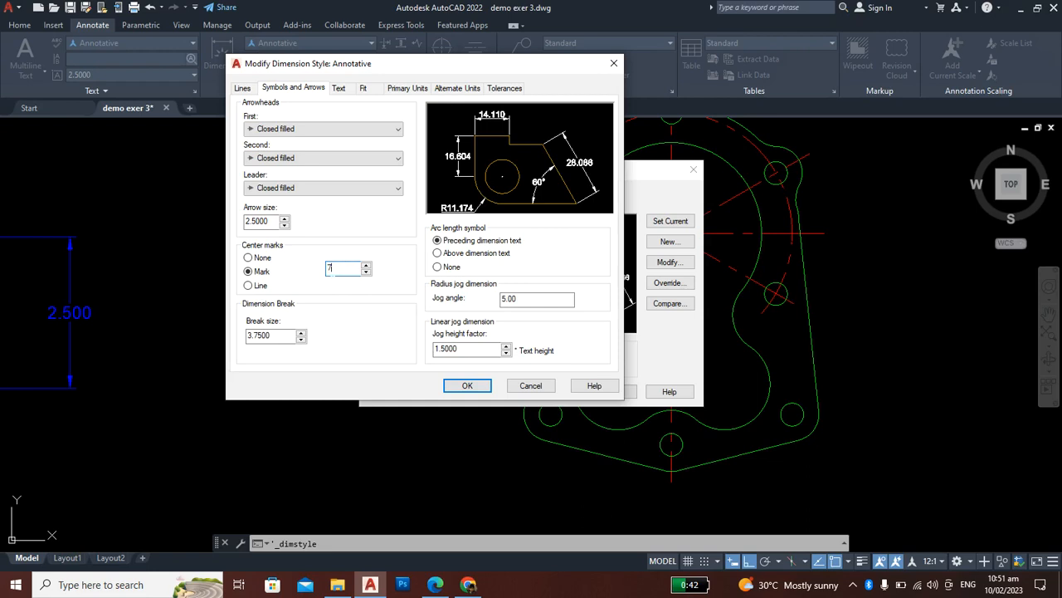
click(467, 387)
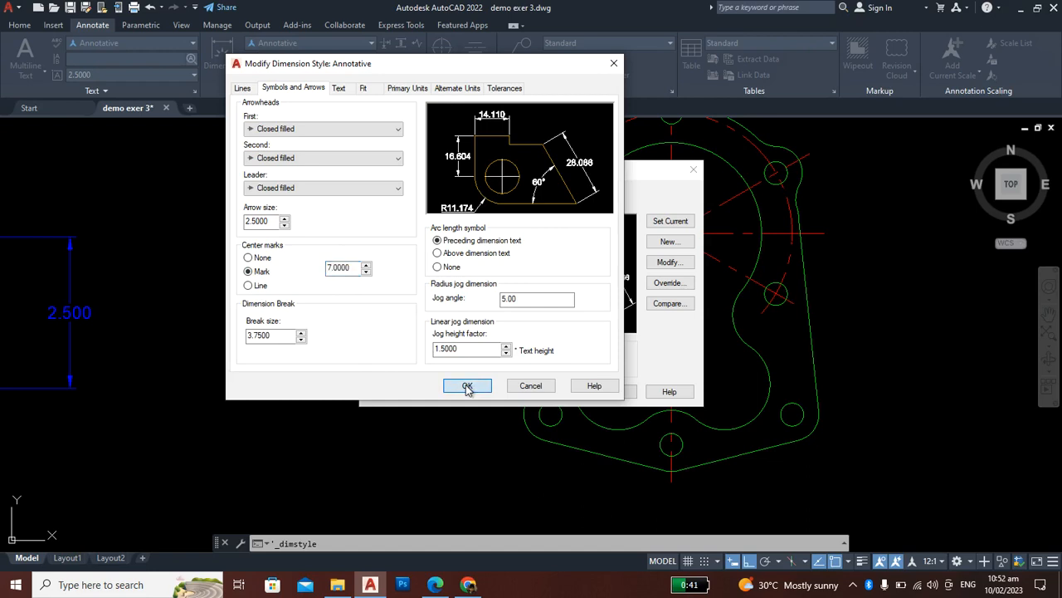
click(467, 387)
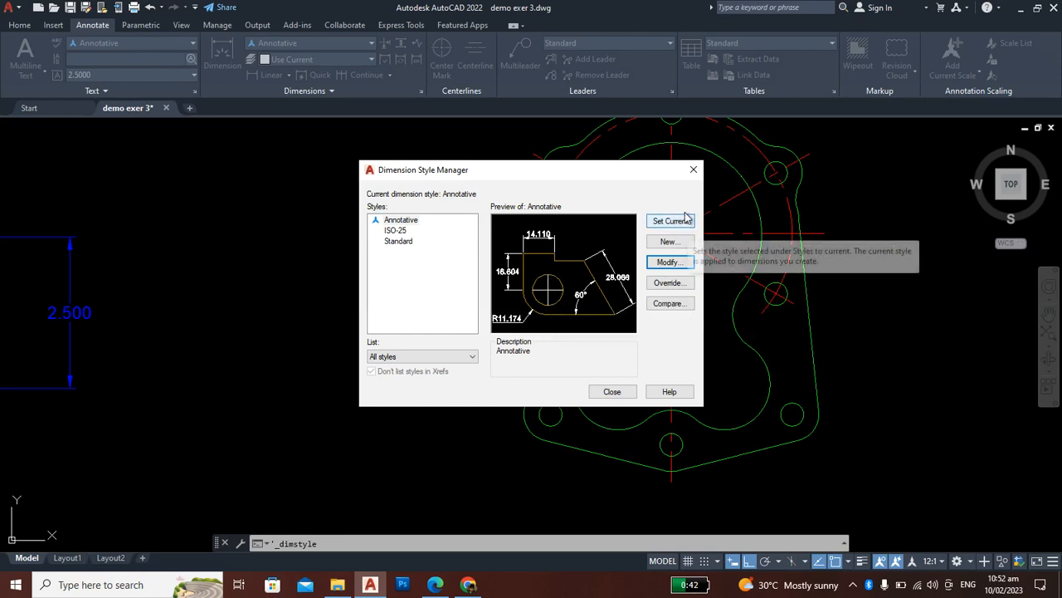
click(614, 392)
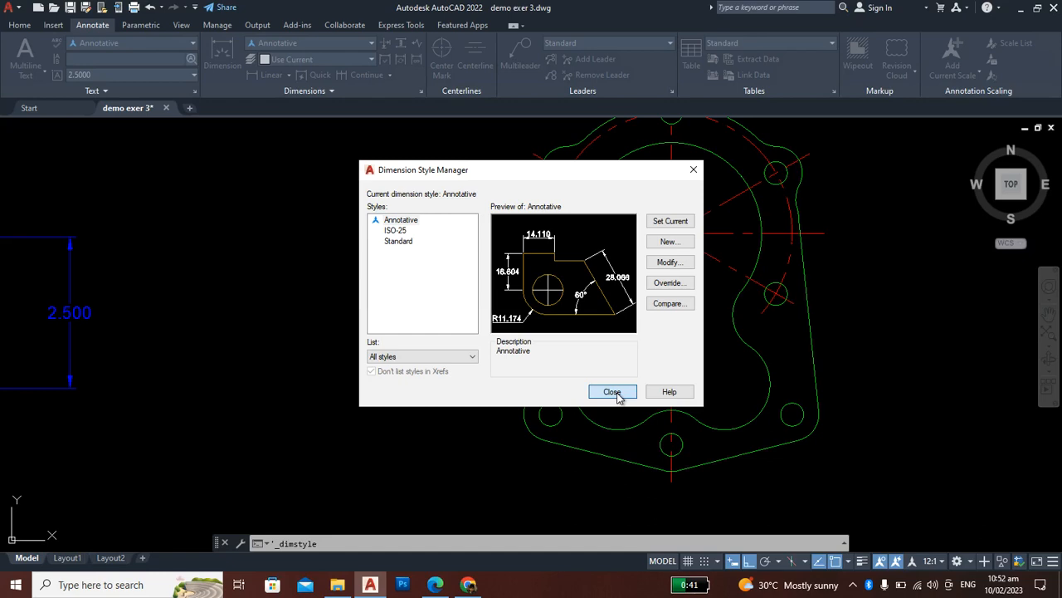
click(617, 394)
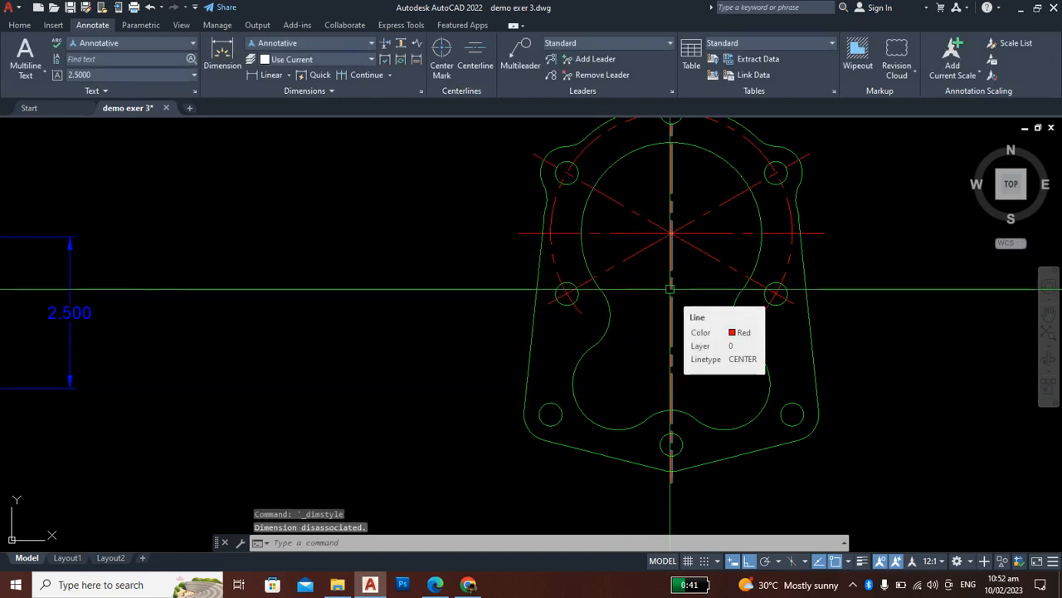
Step: Add a radius dimension to the copied gasket's lower-left corner hole, placing its text outside the outline, up and to the left
scroll(694, 283, down, 5)
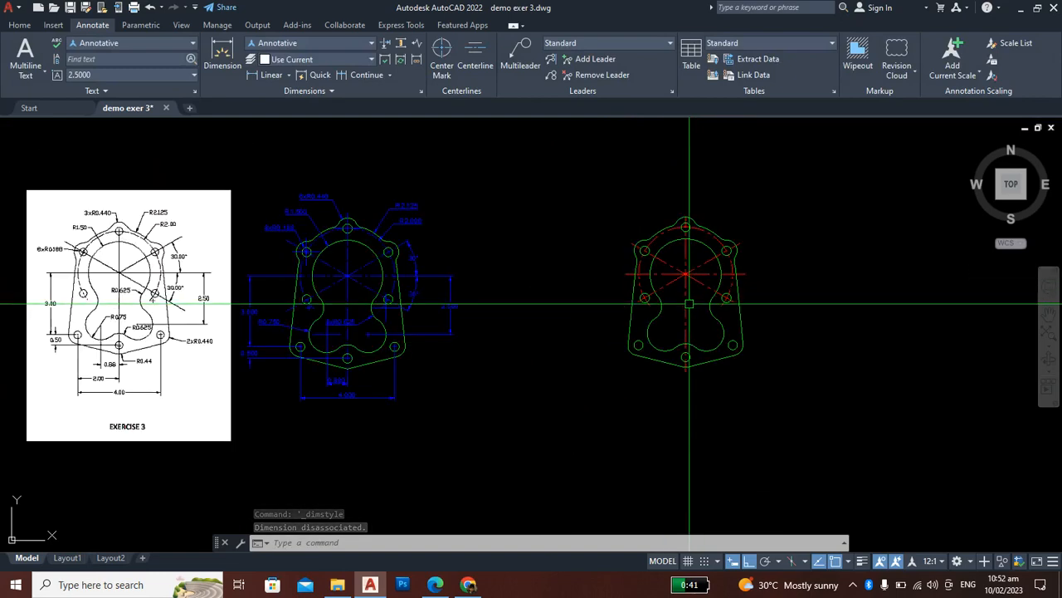
scroll(680, 283, up, 3)
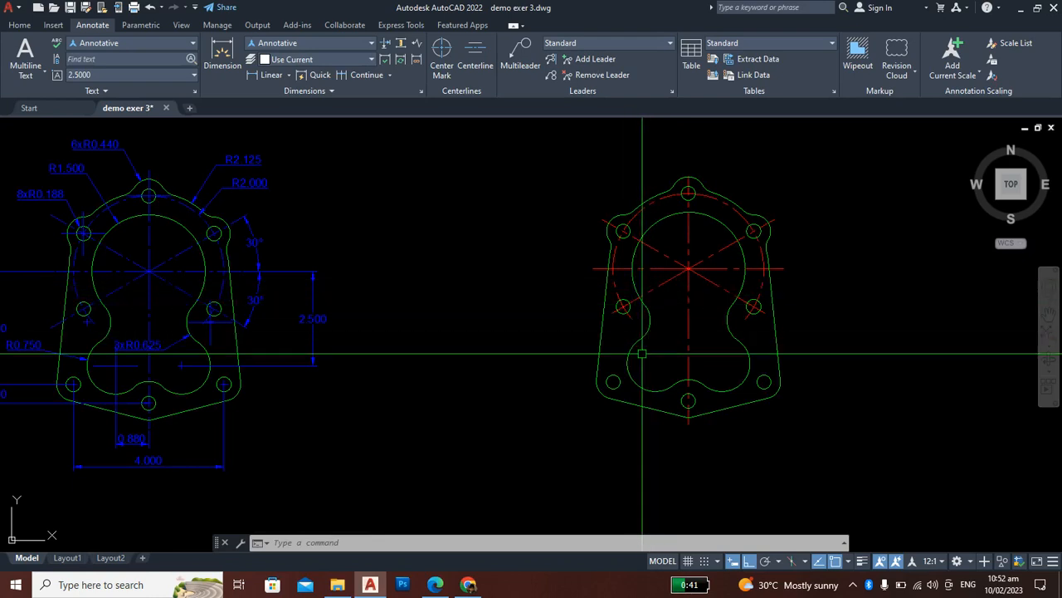
scroll(645, 403, up, 2)
scroll(646, 403, down, 5)
scroll(652, 384, up, 3)
scroll(652, 385, up, 3)
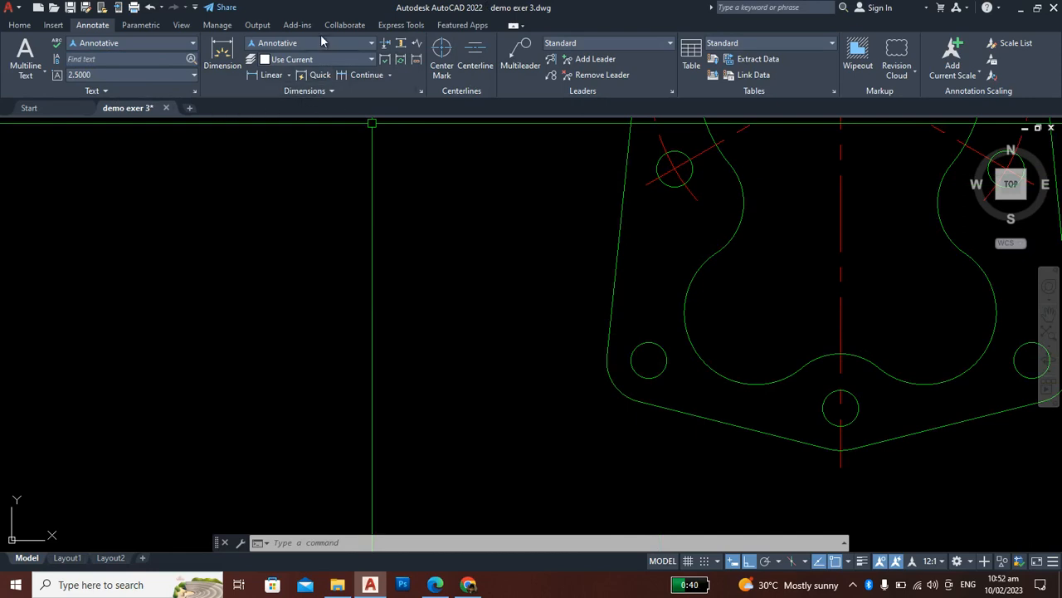
click(289, 76)
click(279, 209)
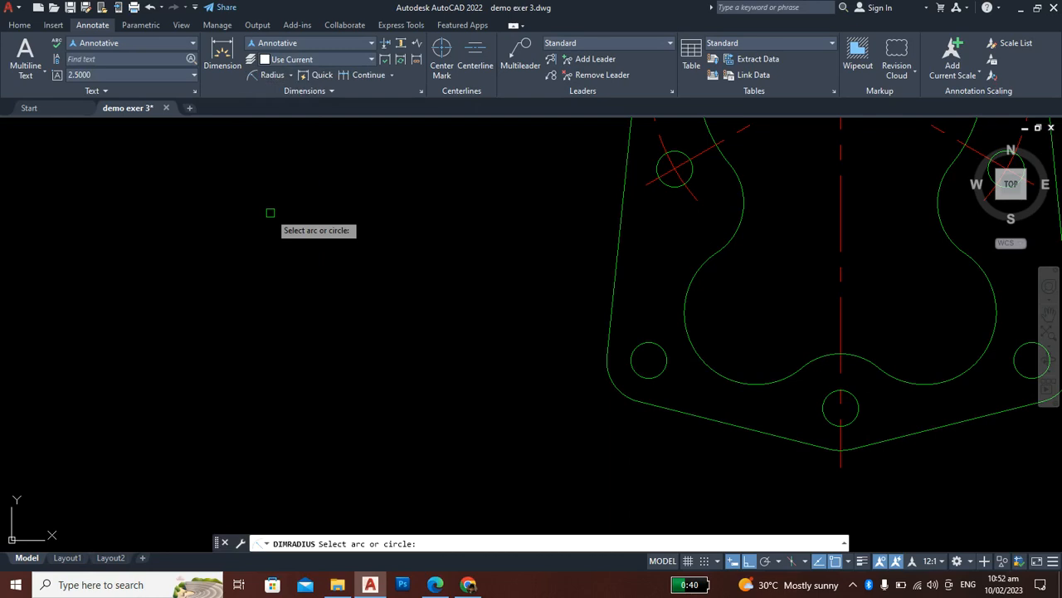
click(644, 355)
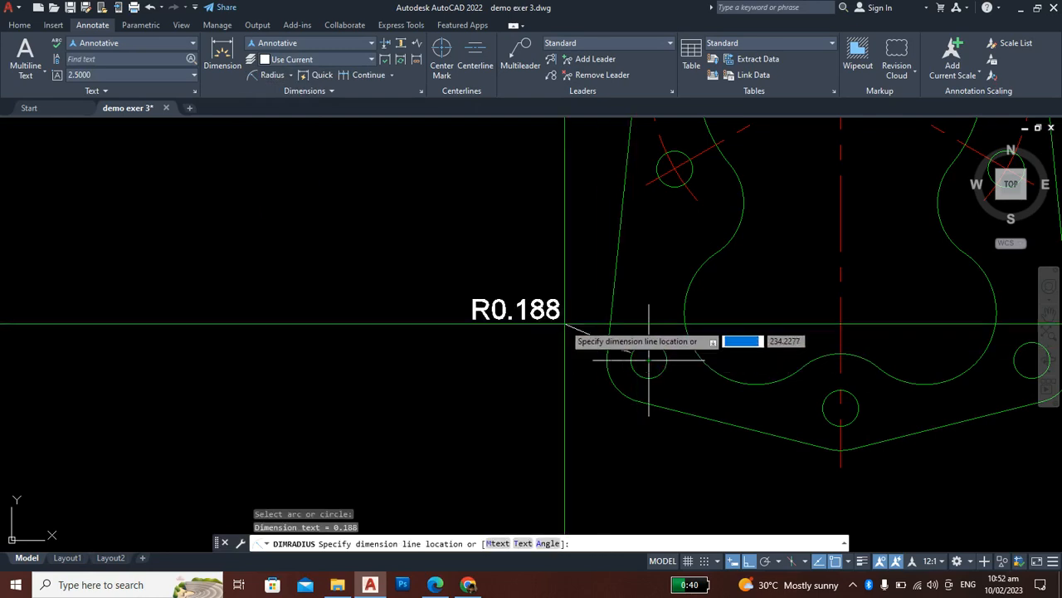
scroll(612, 338, down, 2)
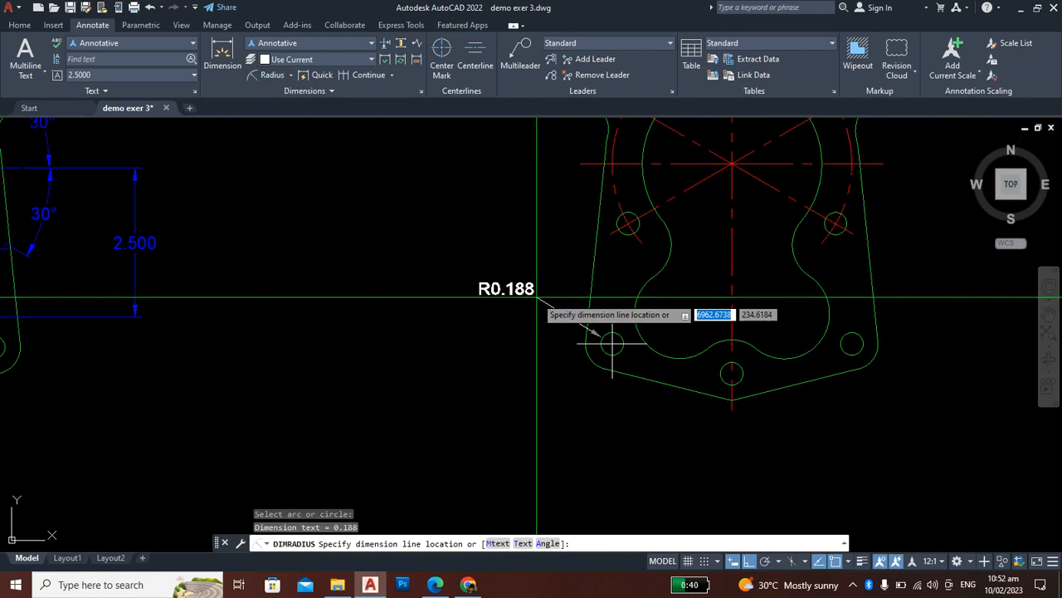
click(537, 296)
scroll(613, 337, up, 2)
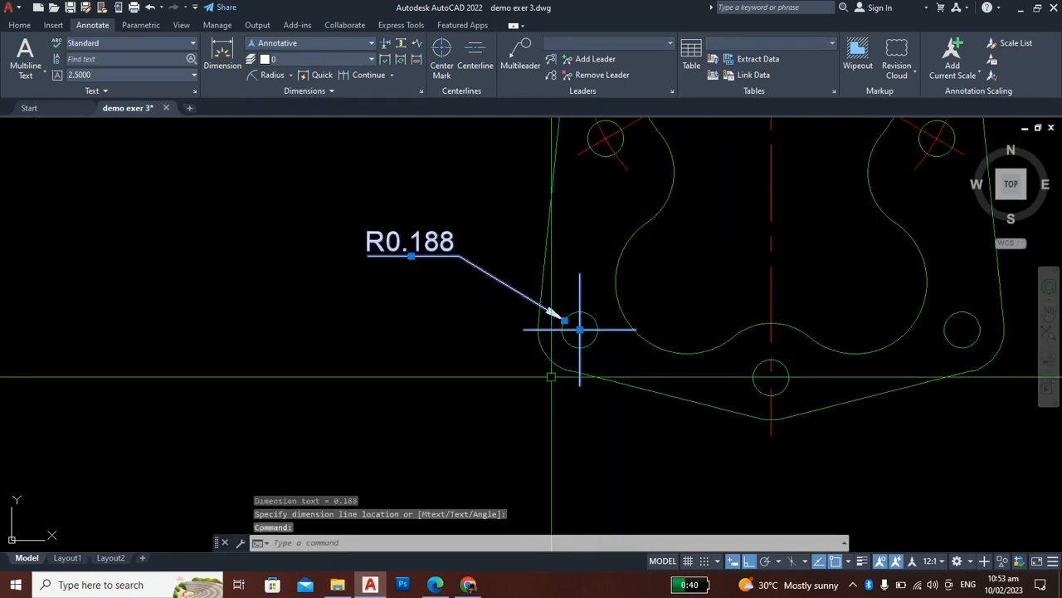
key(Escape)
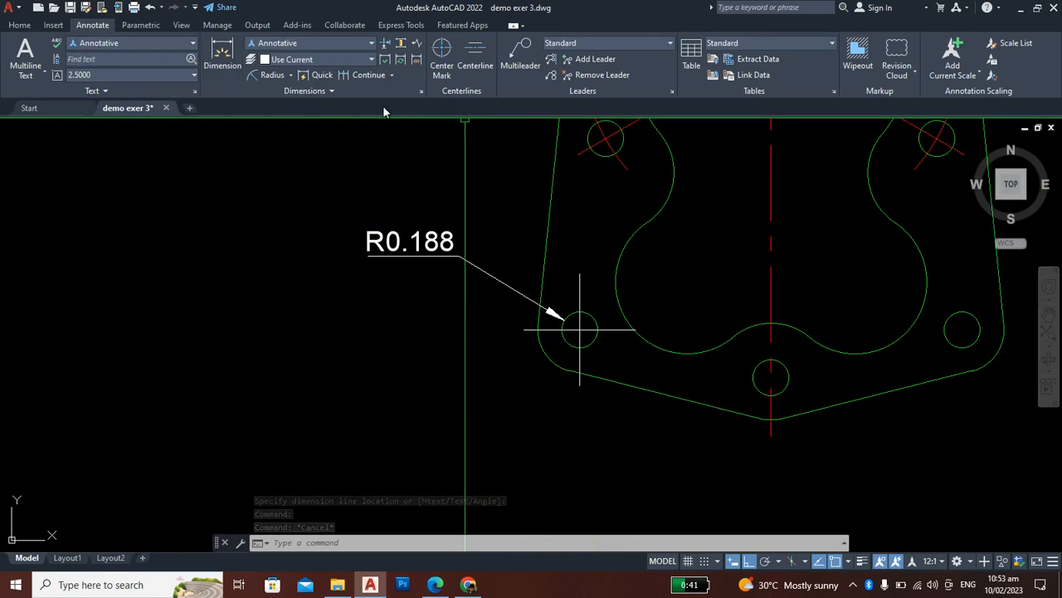
Step: Reduce the Annotative dimension style's center mark size to 3 and apply the change
click(421, 93)
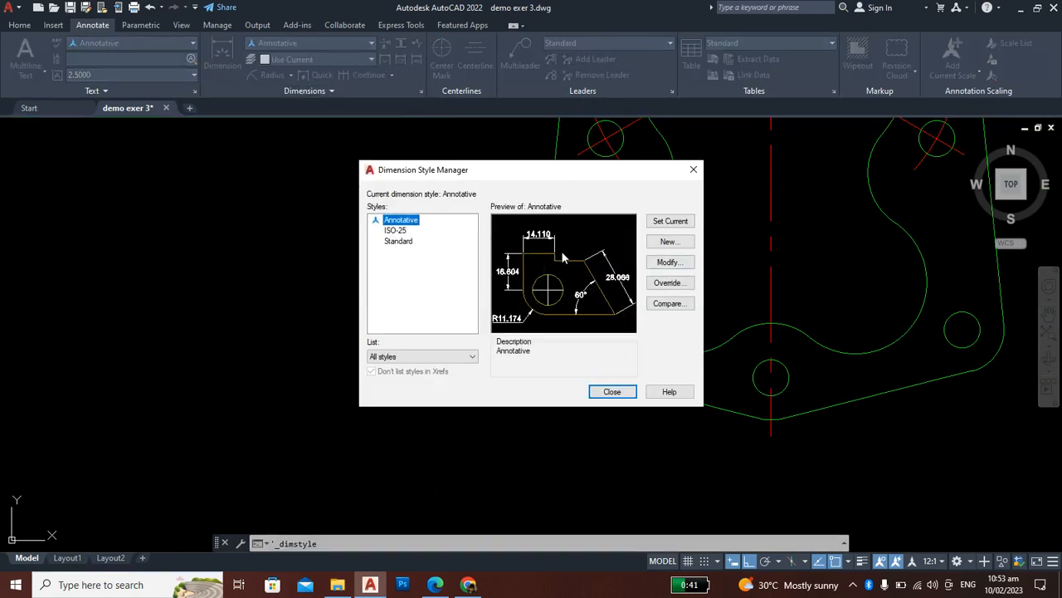
click(411, 222)
click(431, 226)
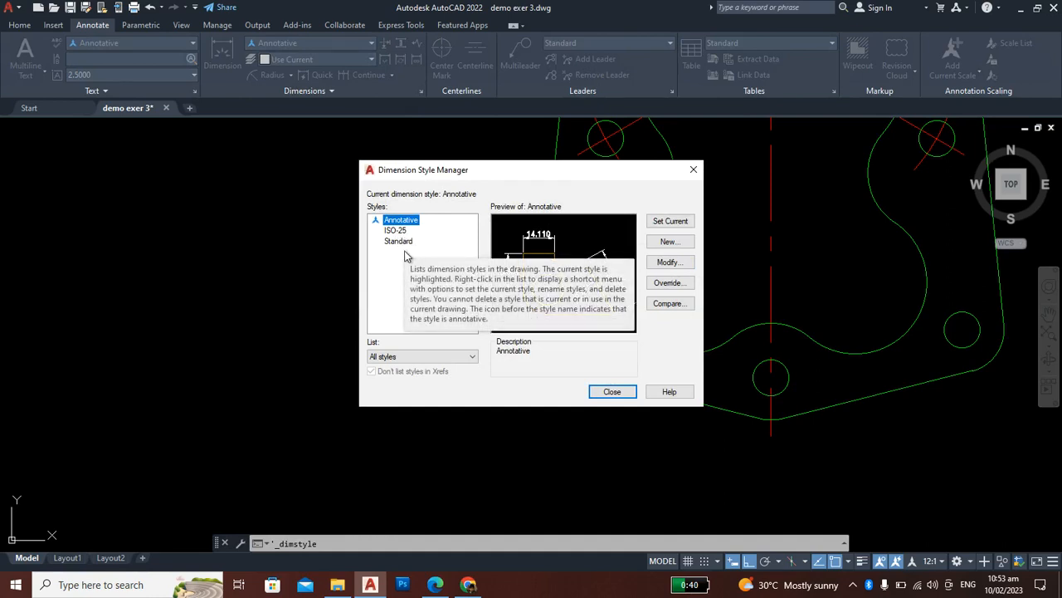
click(677, 264)
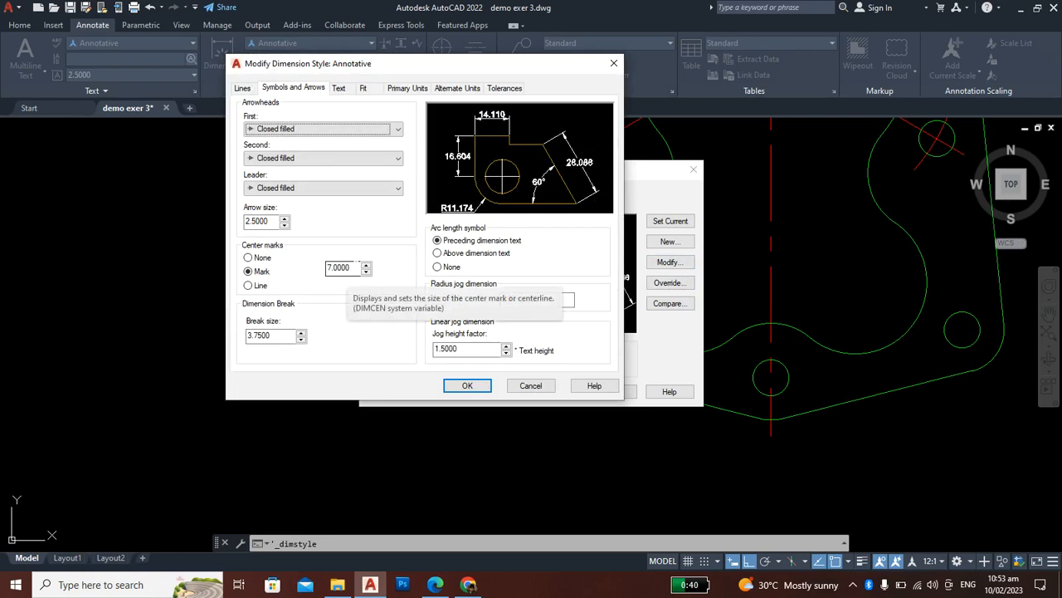
click(354, 266)
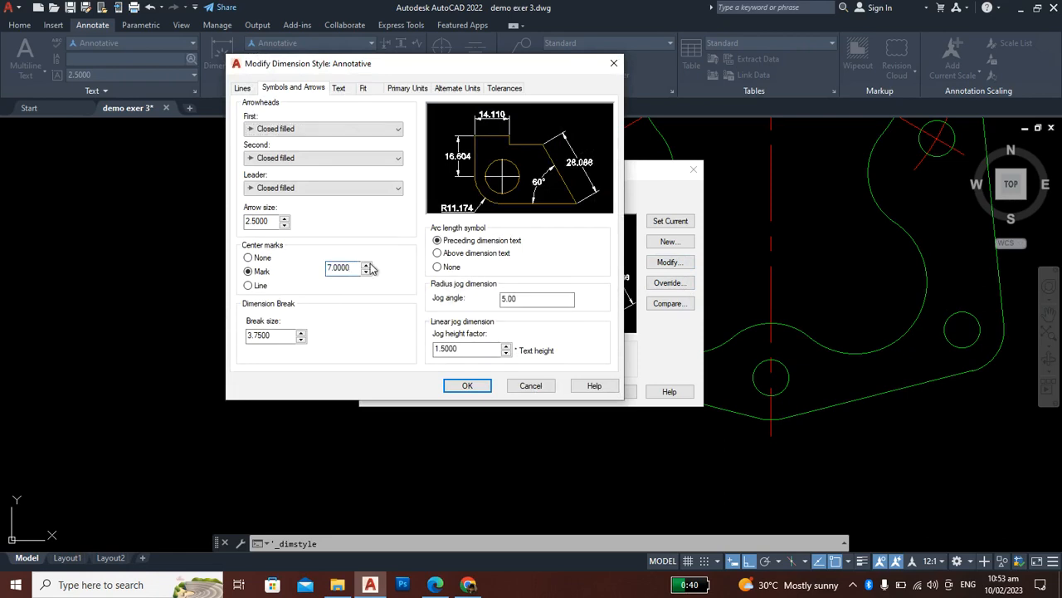
double_click(341, 268)
text(3)
click(455, 392)
click(610, 392)
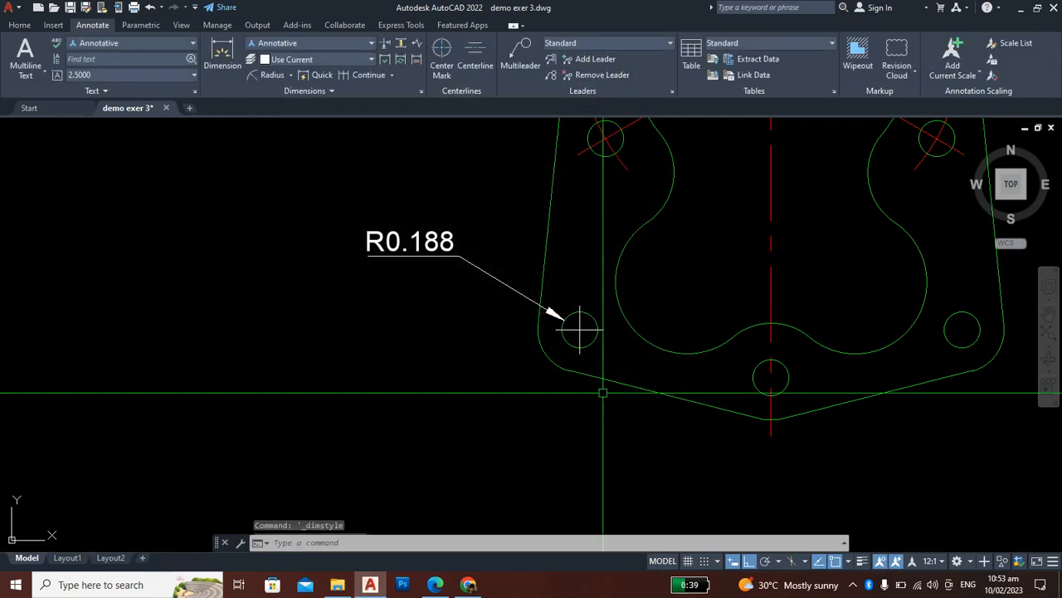
Step: Compare the center mark on the copied gasket's lower-left hole with those on the original gasket's holes
scroll(580, 330, up, 3)
scroll(627, 336, down, 5)
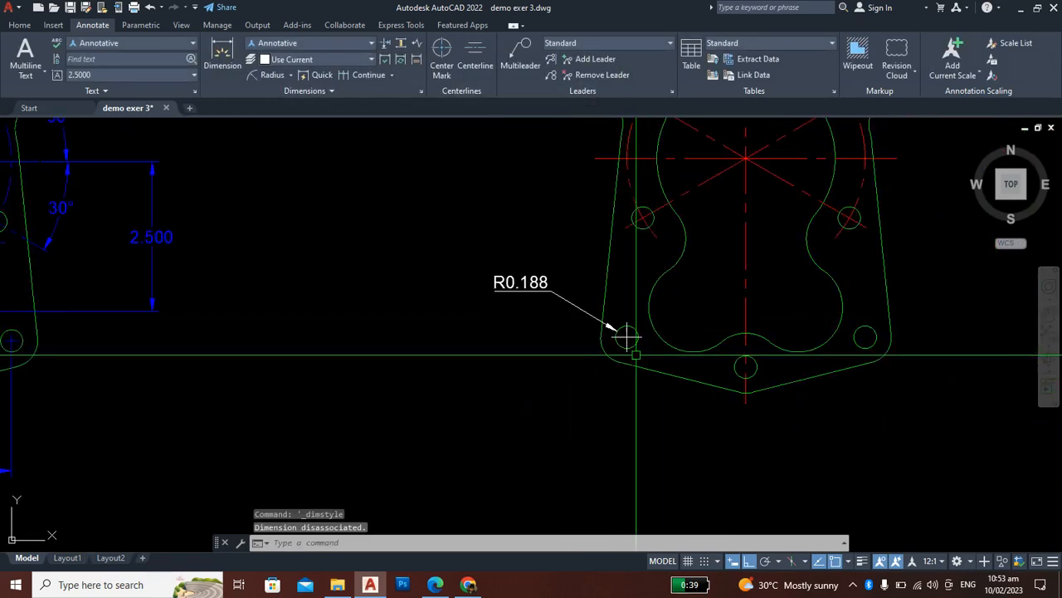
scroll(627, 336, down, 2)
scroll(621, 346, up, 5)
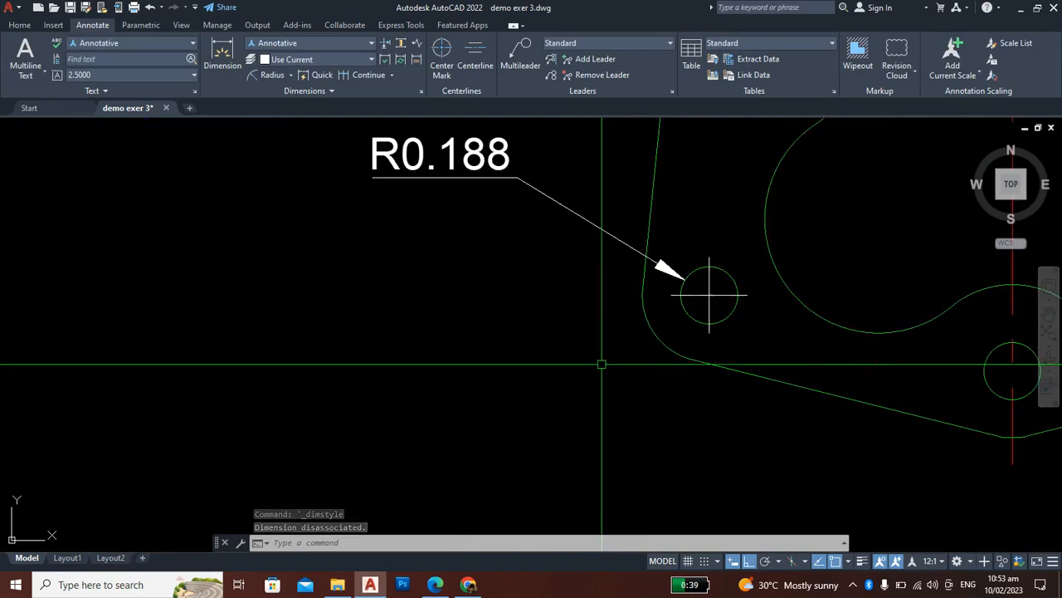
scroll(693, 375, down, 6)
scroll(198, 369, up, 2)
scroll(198, 369, up, 6)
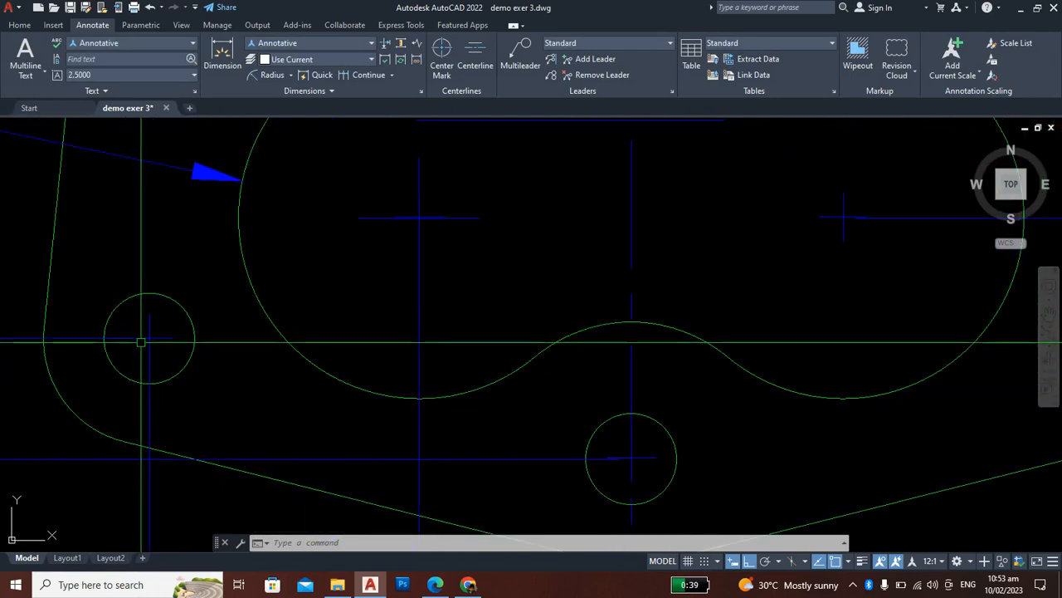
scroll(318, 249, down, 2)
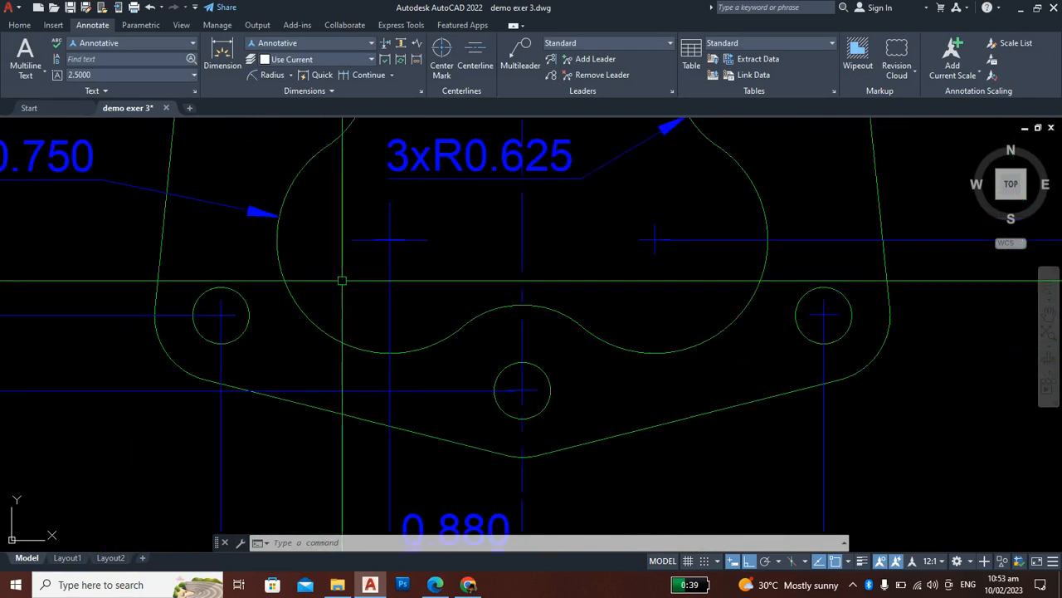
right_click(347, 316)
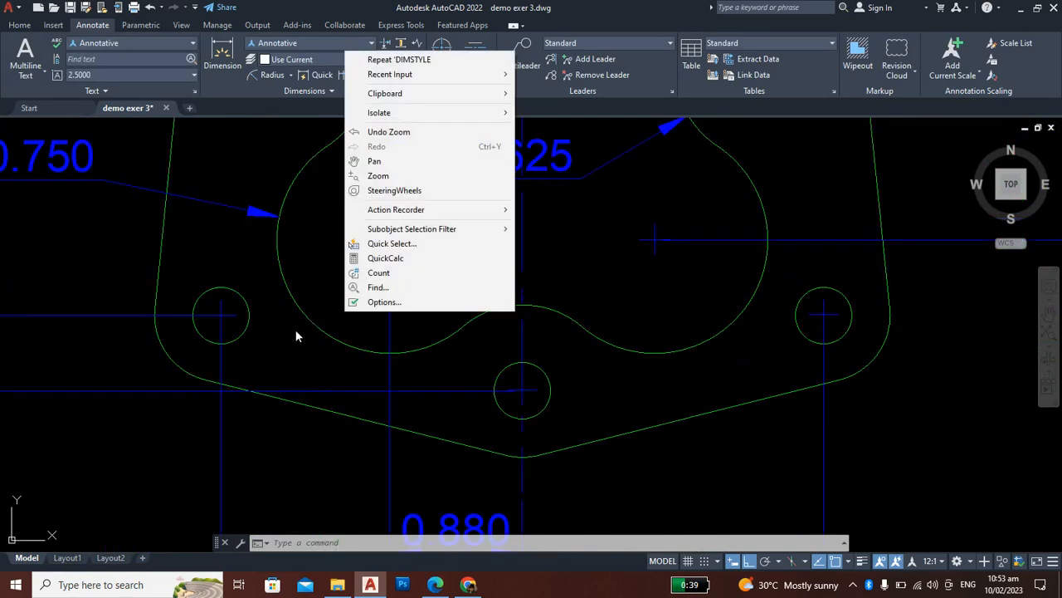
click(314, 332)
scroll(318, 349, down, 4)
scroll(318, 348, down, 3)
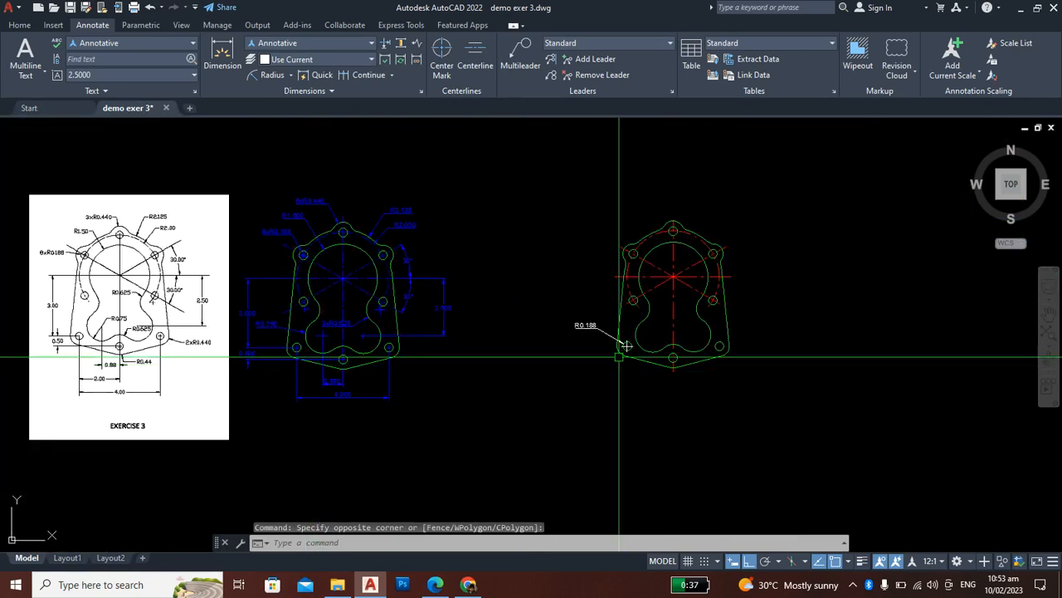
Step: Set the center mark size to 1.5 in the Annotative dimension style and apply the change
scroll(621, 351, up, 6)
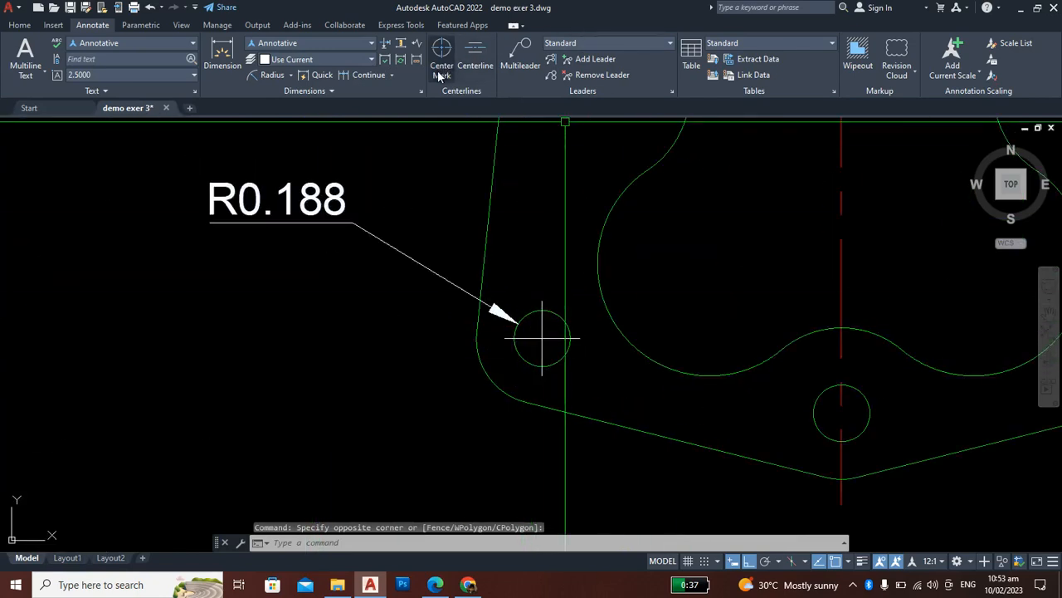
click(421, 91)
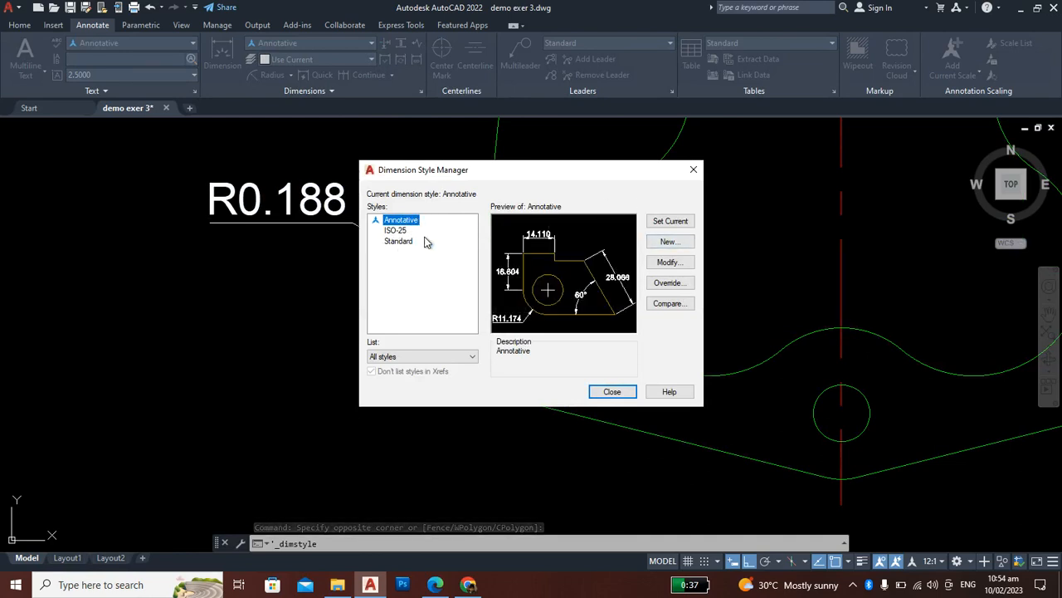
click(671, 263)
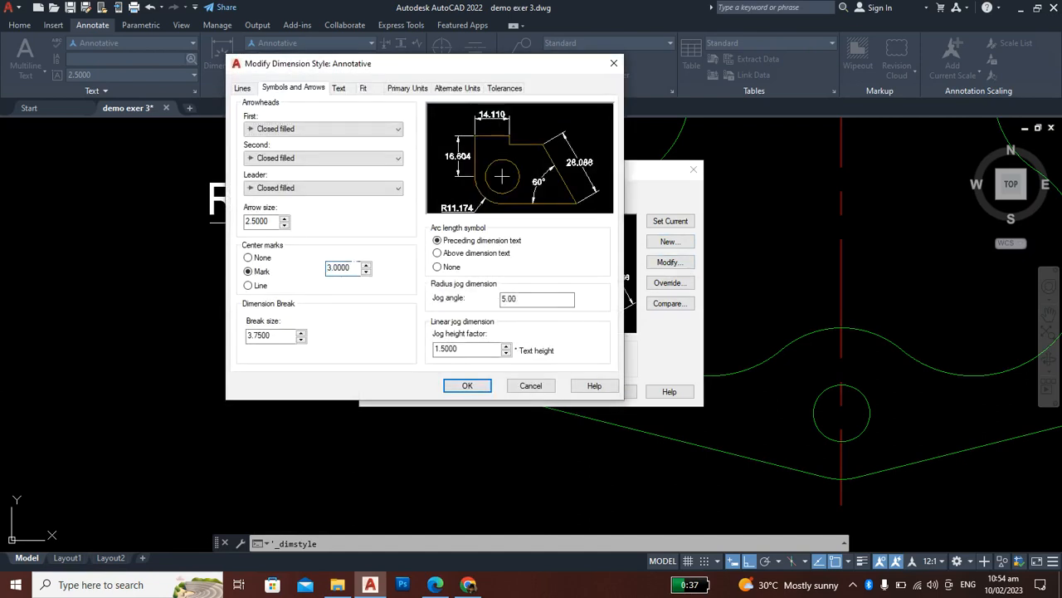
text(1.5)
click(483, 391)
click(613, 393)
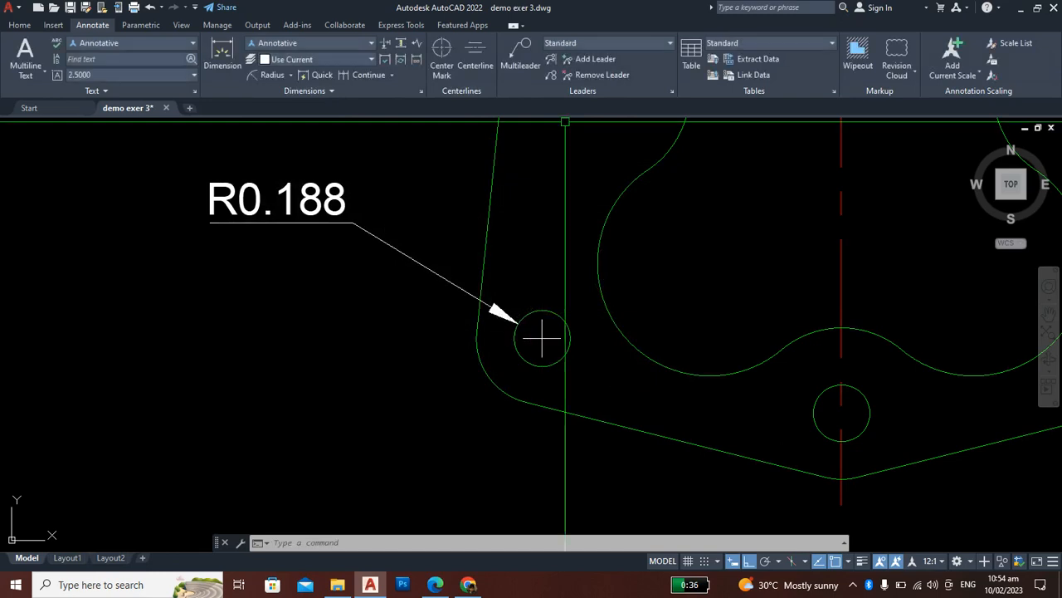
scroll(598, 340, down, 3)
scroll(604, 334, up, 2)
scroll(586, 353, up, 3)
click(667, 242)
click(645, 283)
scroll(641, 332, down, 3)
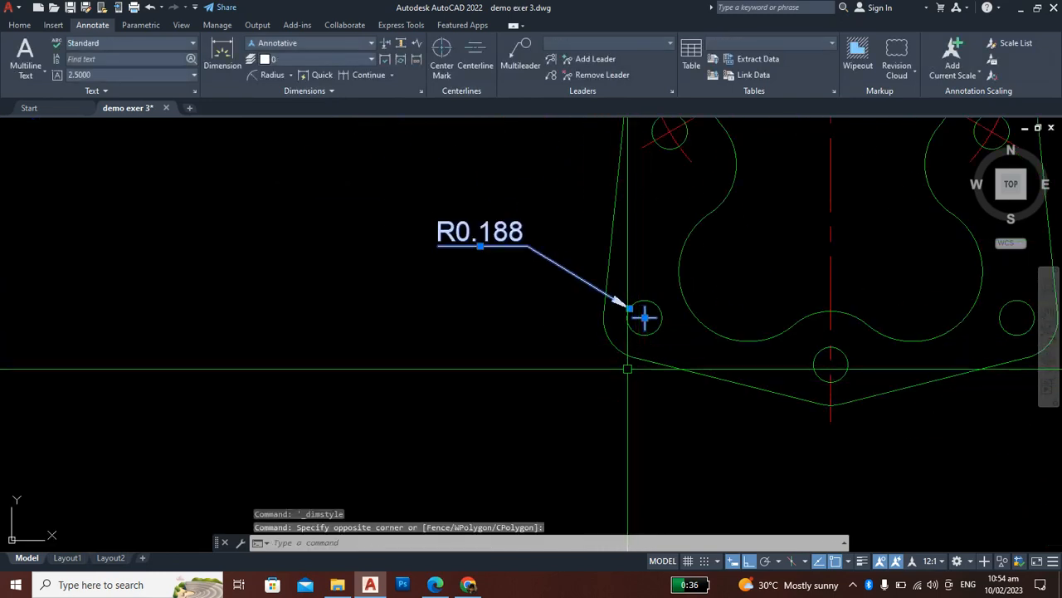
key(Escape)
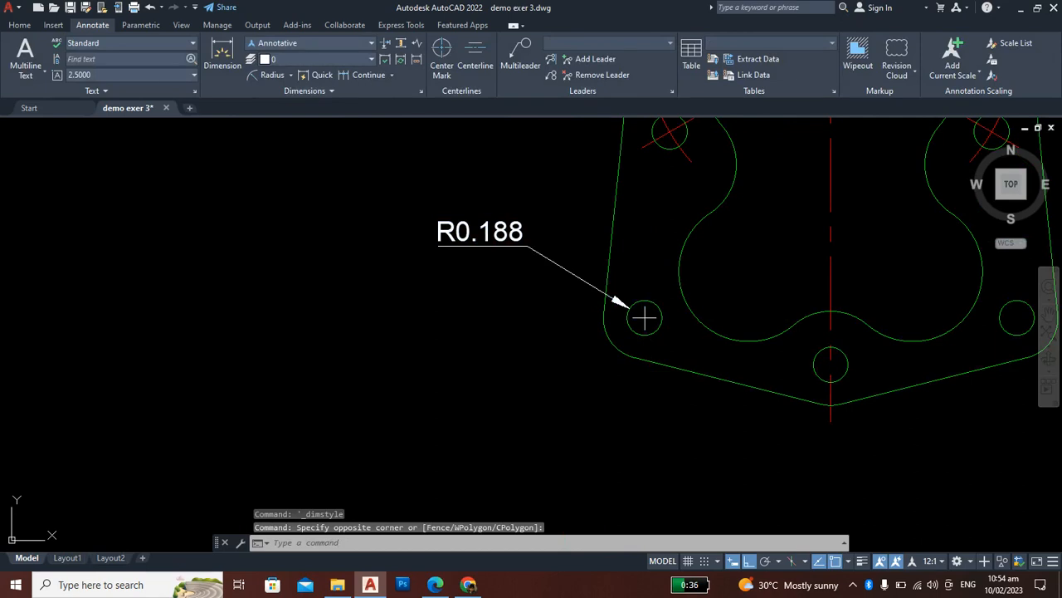
Step: Erase the radius dimension of the copied gasket's lower-left corner hole together with its center mark
drag(537, 199, 448, 317)
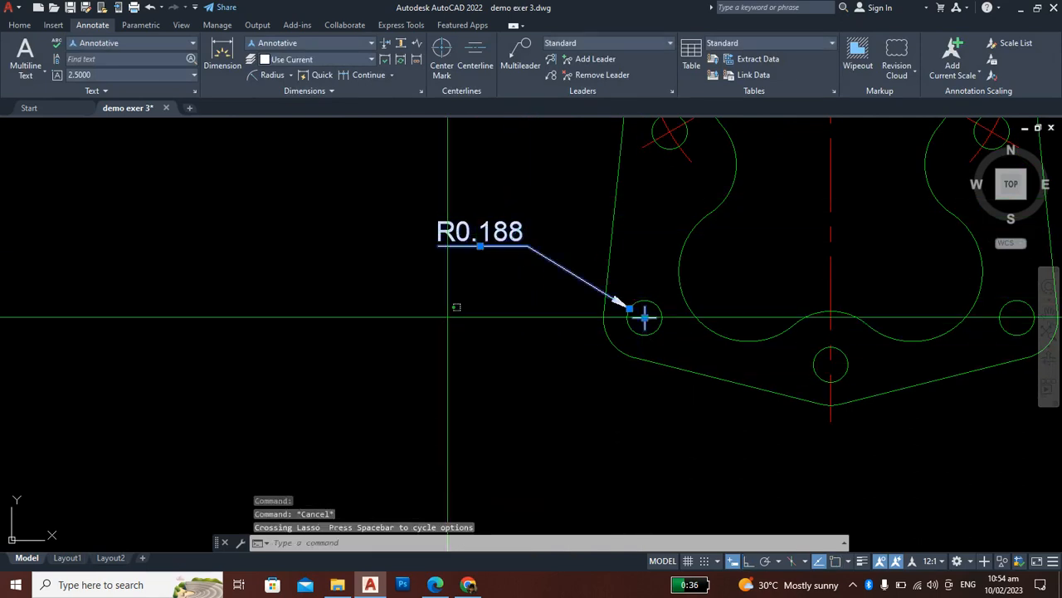
click(448, 317)
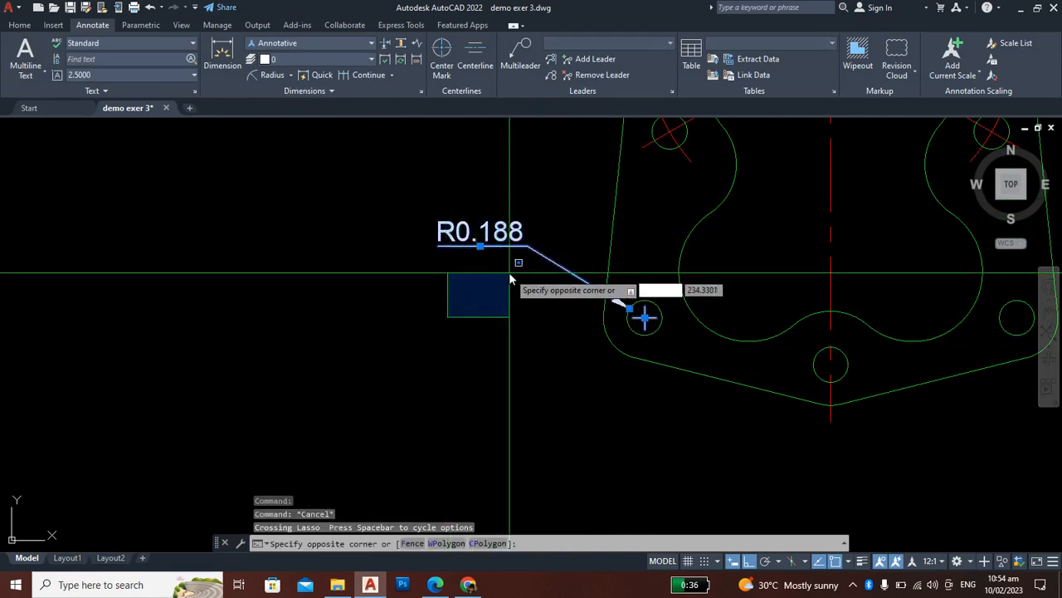
text(e)
key(Return)
scroll(510, 270, down, 4)
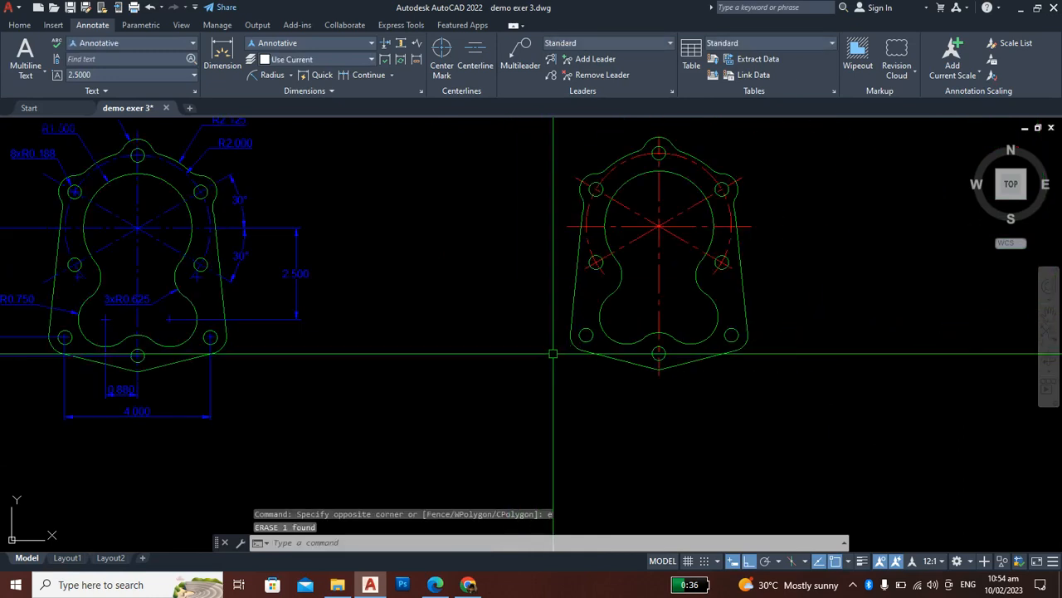
scroll(573, 354, up, 4)
key(Escape)
Step: Examine the copied gasket's lower holes that lack center marks and compare them with the original gasket
scroll(668, 356, down, 2)
scroll(648, 359, down, 3)
scroll(616, 352, up, 3)
scroll(662, 353, up, 2)
scroll(656, 334, down, 4)
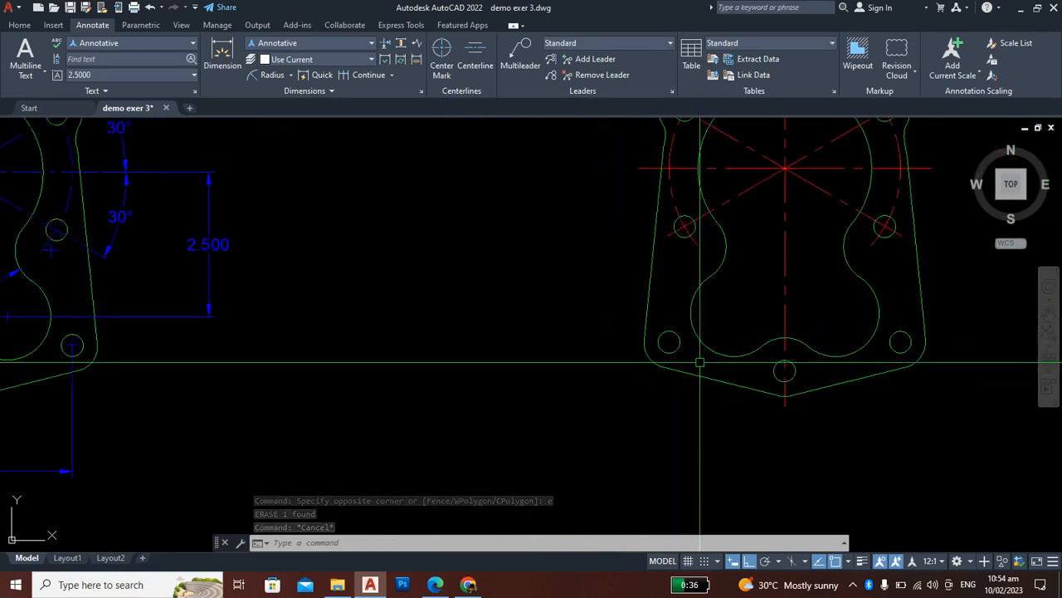
scroll(705, 361, up, 4)
scroll(707, 365, down, 2)
scroll(676, 372, down, 3)
scroll(699, 367, up, 4)
scroll(732, 368, down, 1)
scroll(732, 367, down, 4)
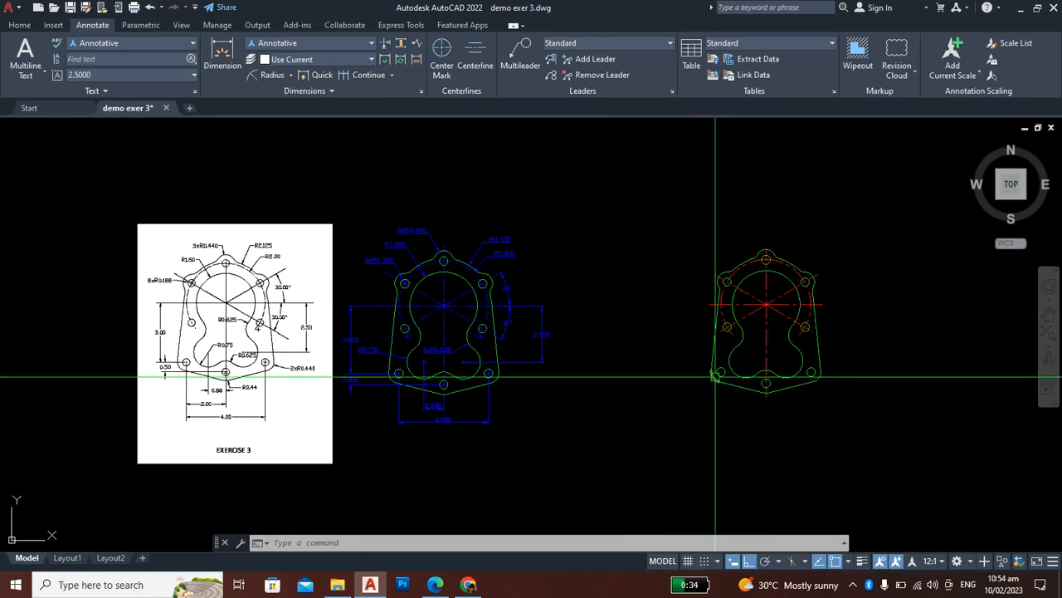
scroll(712, 373, up, 2)
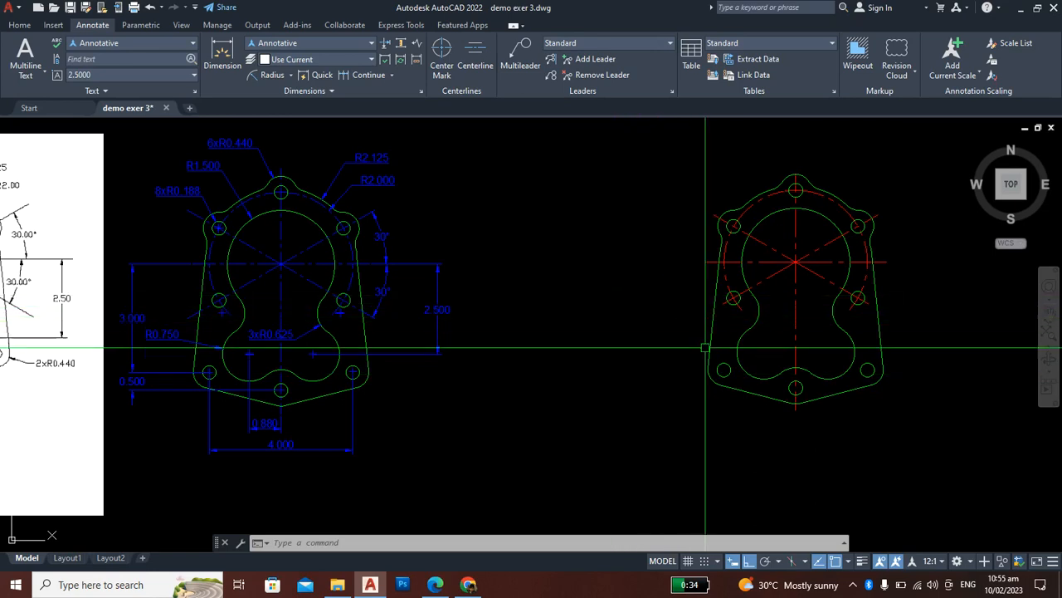
Step: Examine the original gasket's 8xR0.188 hole dimension and its center mark against the reference drawing
scroll(705, 348, down, 2)
scroll(367, 237, up, 3)
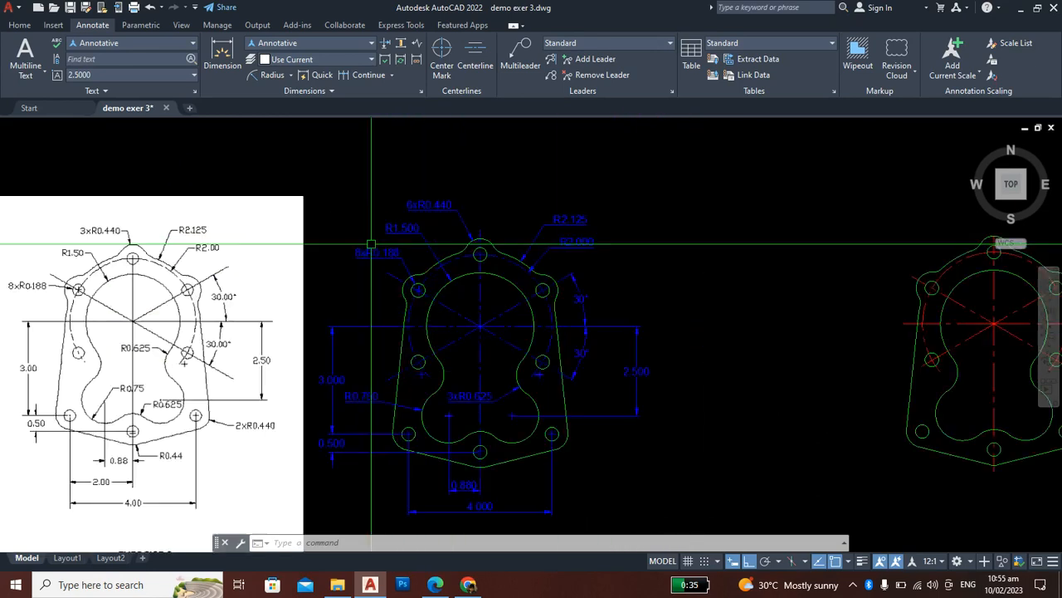
scroll(387, 266, down, 1)
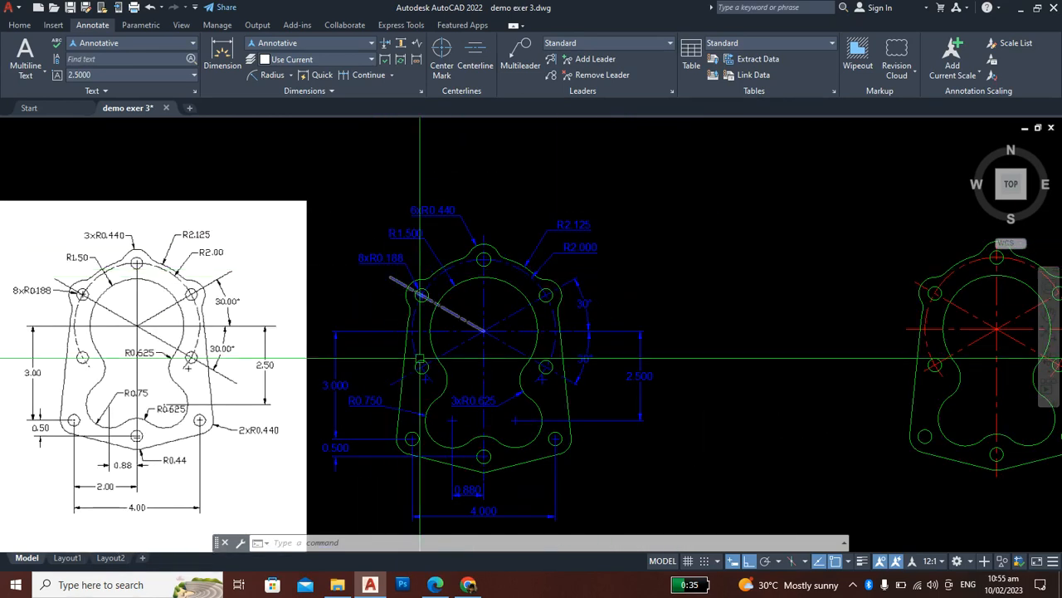
click(373, 255)
scroll(371, 252, up, 5)
key(Escape)
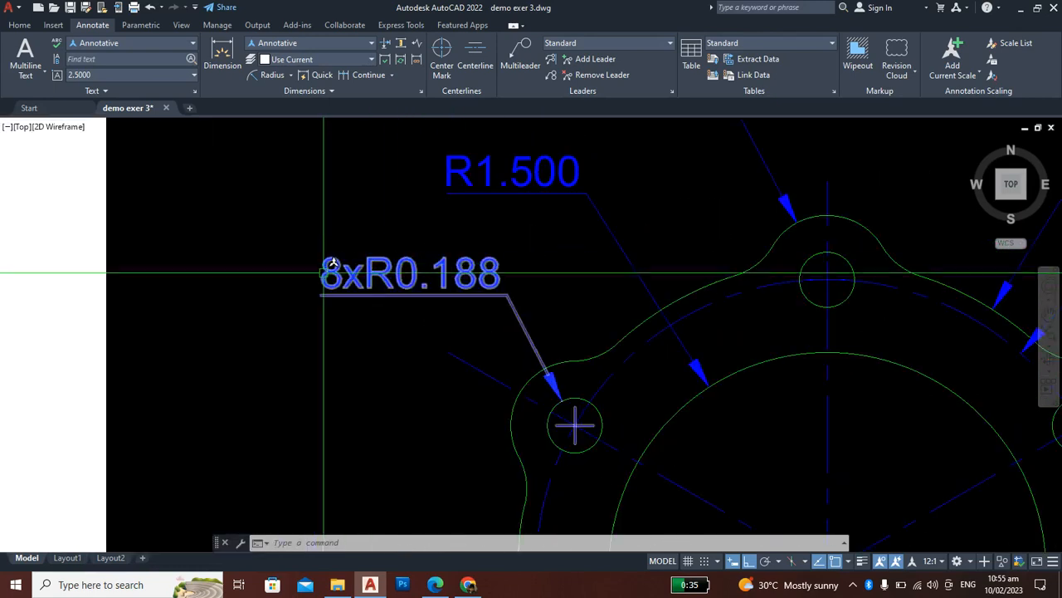
click(274, 311)
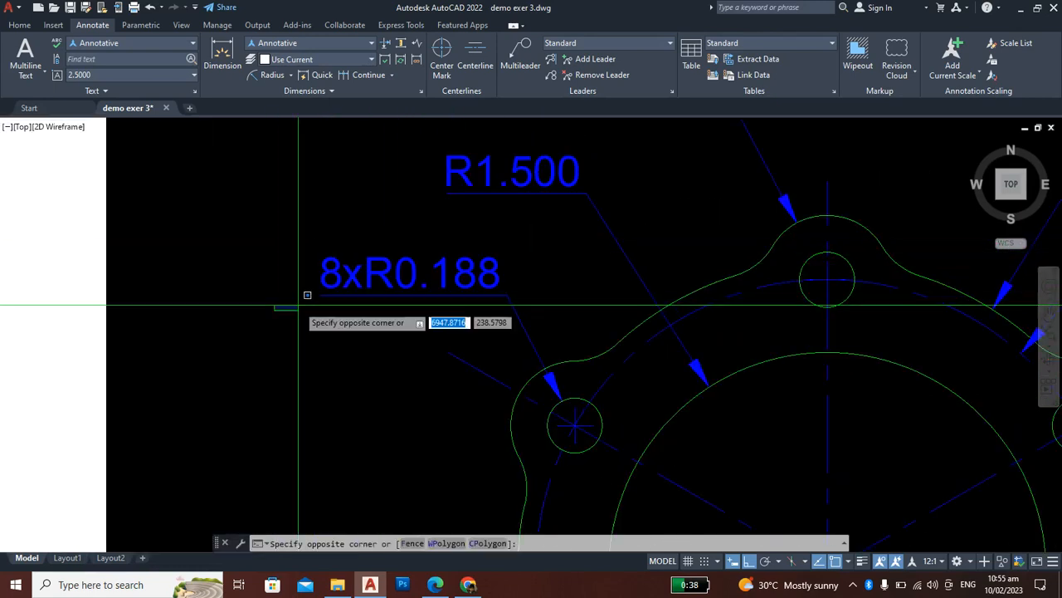
click(312, 338)
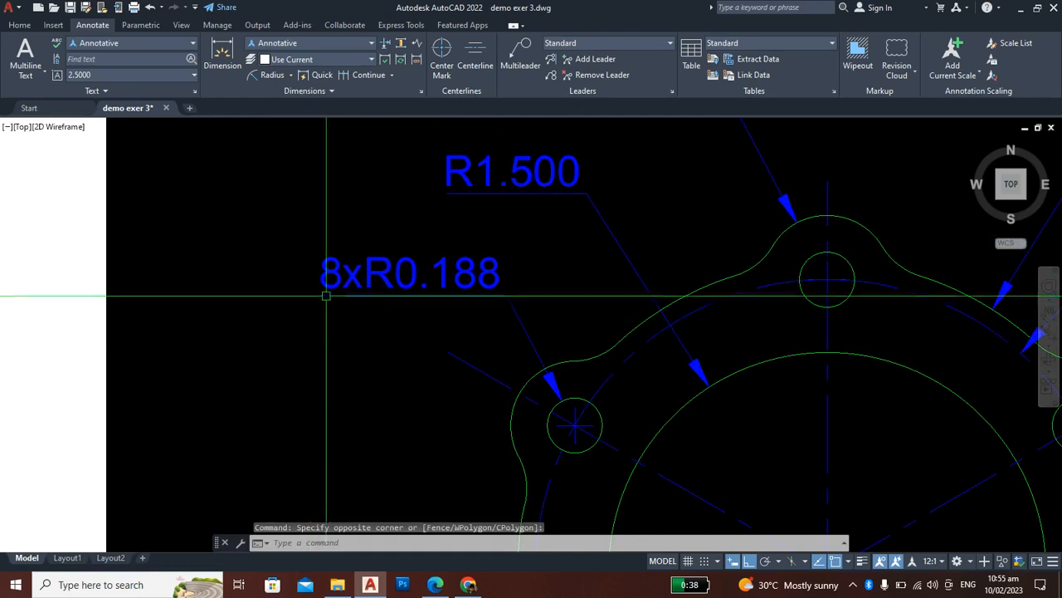
scroll(391, 204, down, 5)
scroll(406, 222, up, 4)
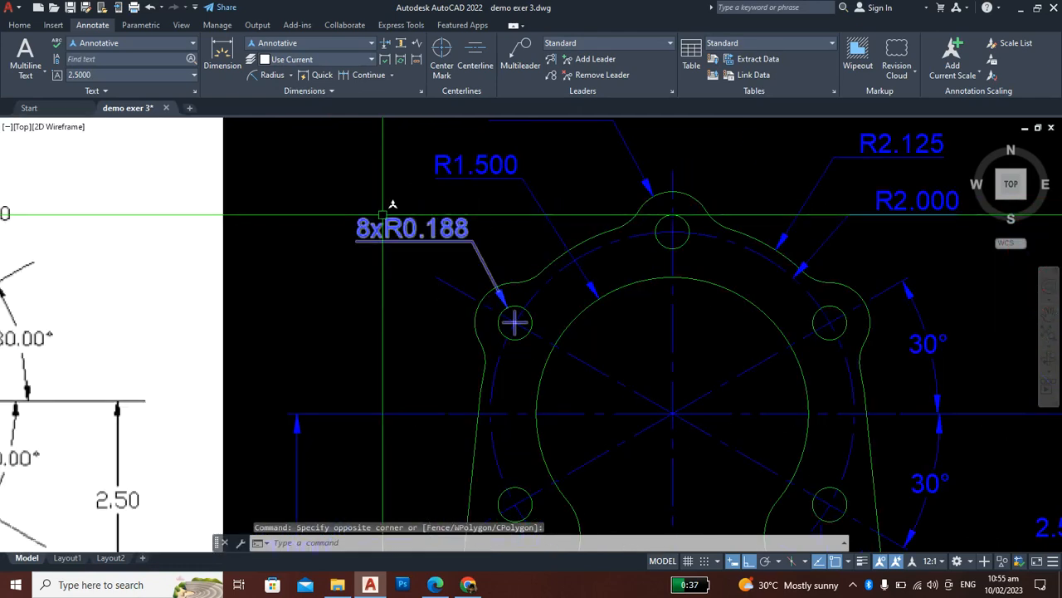
scroll(419, 218, down, 2)
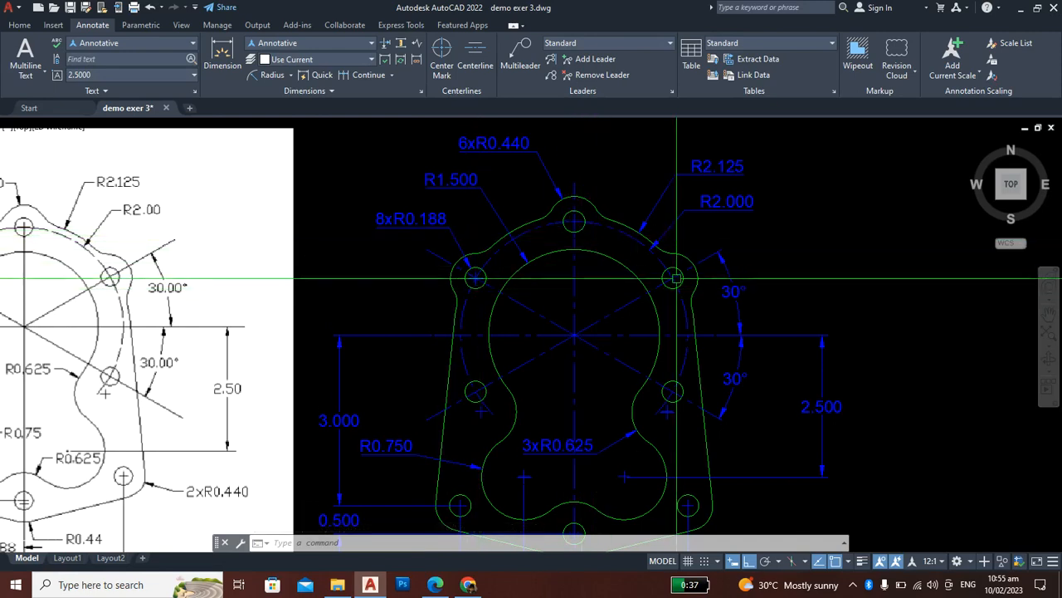
scroll(392, 212, up, 8)
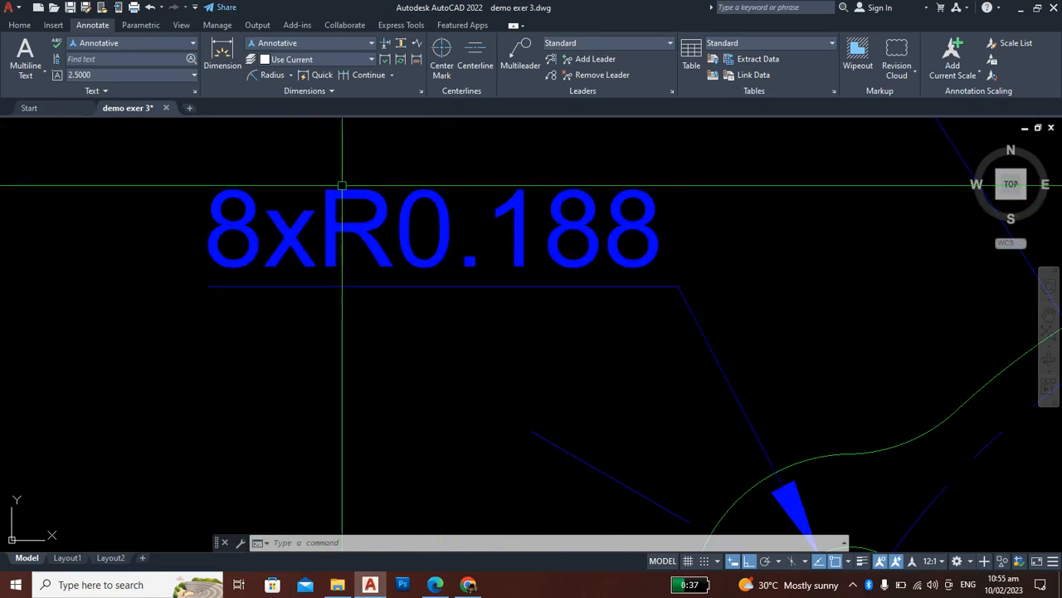
scroll(402, 257, down, 3)
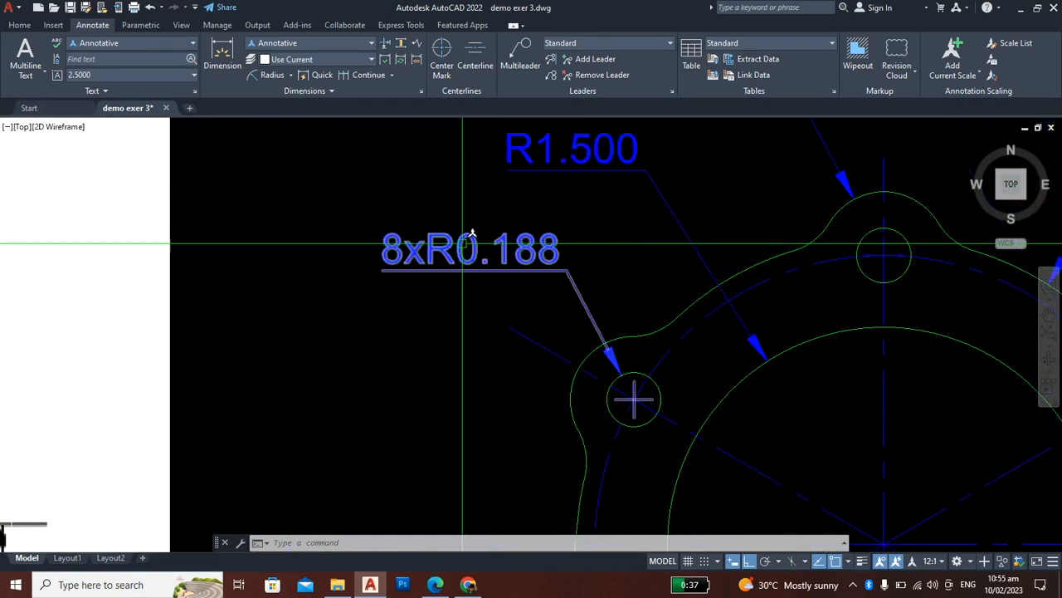
scroll(475, 251, down, 2)
scroll(485, 242, down, 2)
scroll(477, 239, up, 5)
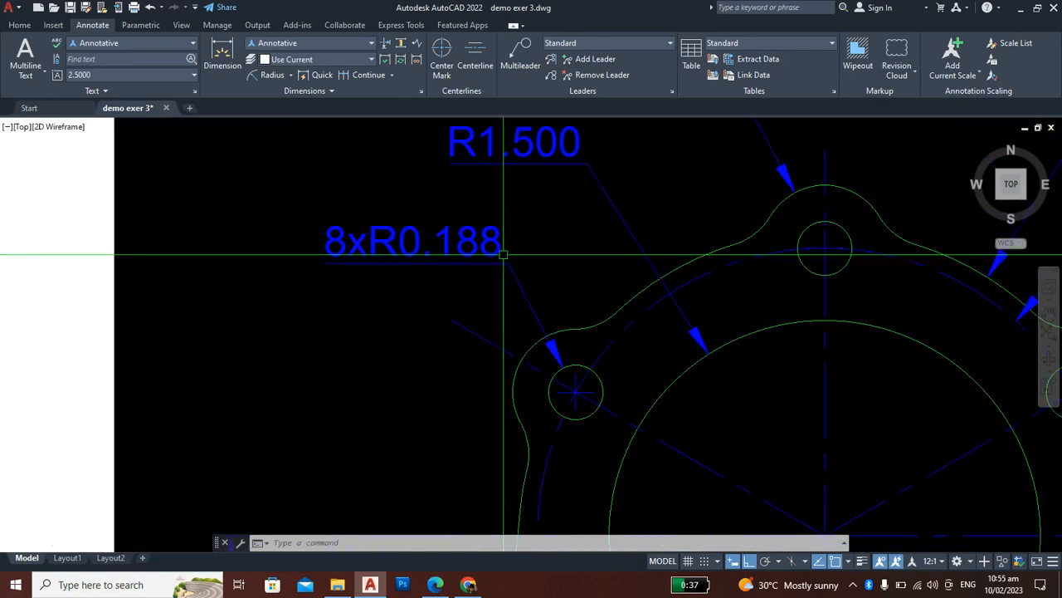
scroll(466, 240, down, 3)
scroll(466, 241, down, 3)
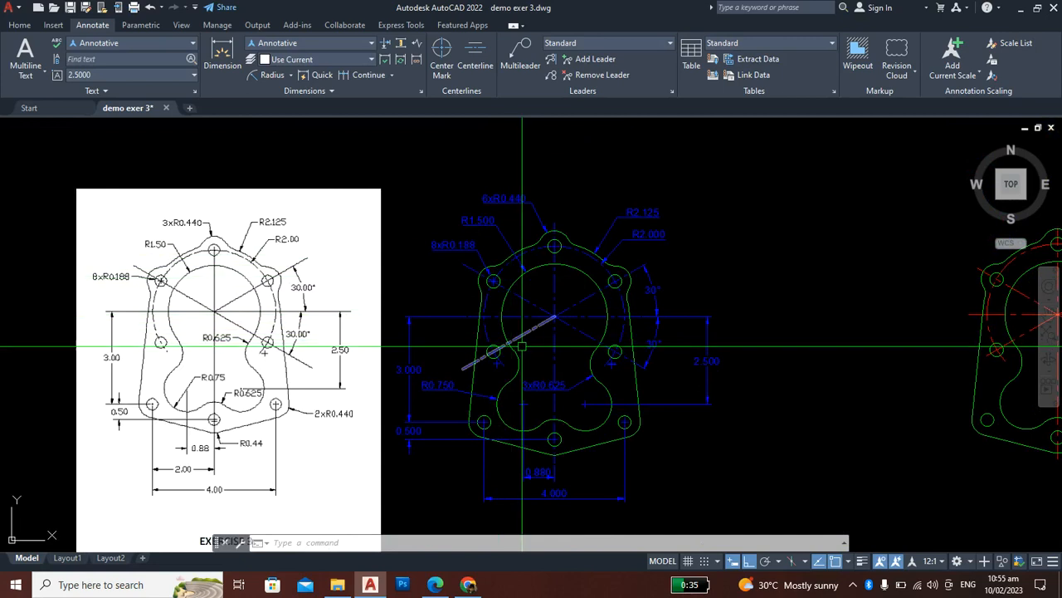
Step: Add an associative center mark to the copied gasket's lower-left corner hole with the Center Mark command
scroll(549, 376, down, 2)
scroll(702, 400, up, 4)
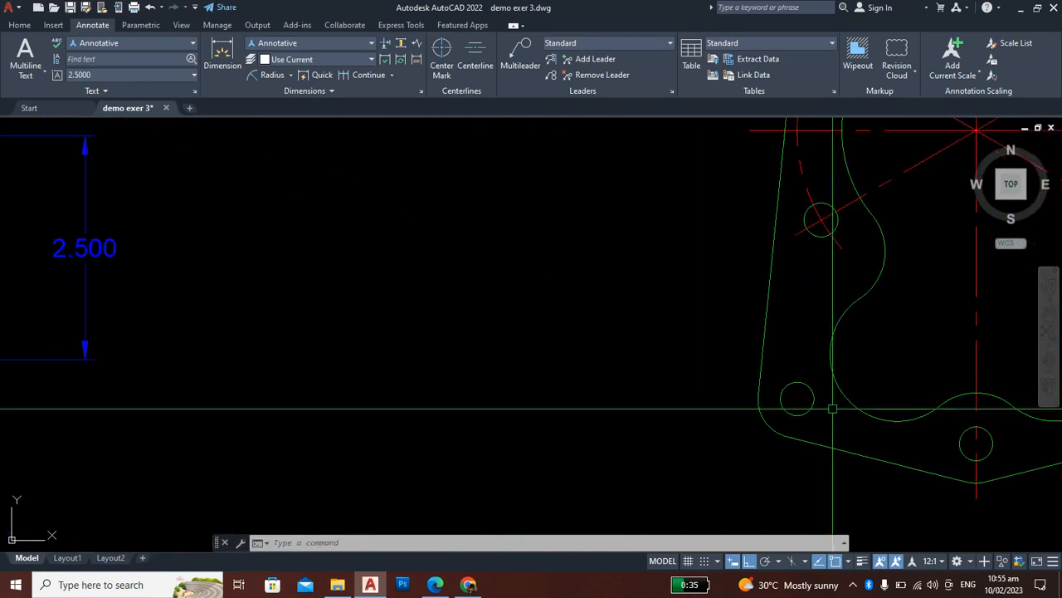
scroll(723, 407, down, 3)
scroll(735, 412, up, 1)
scroll(736, 412, up, 2)
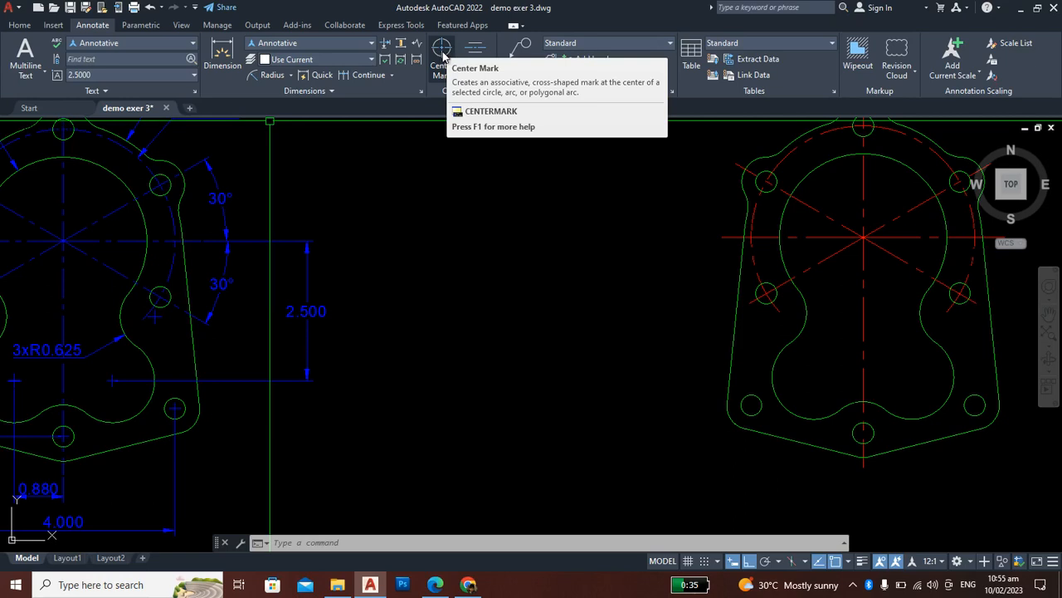
click(442, 51)
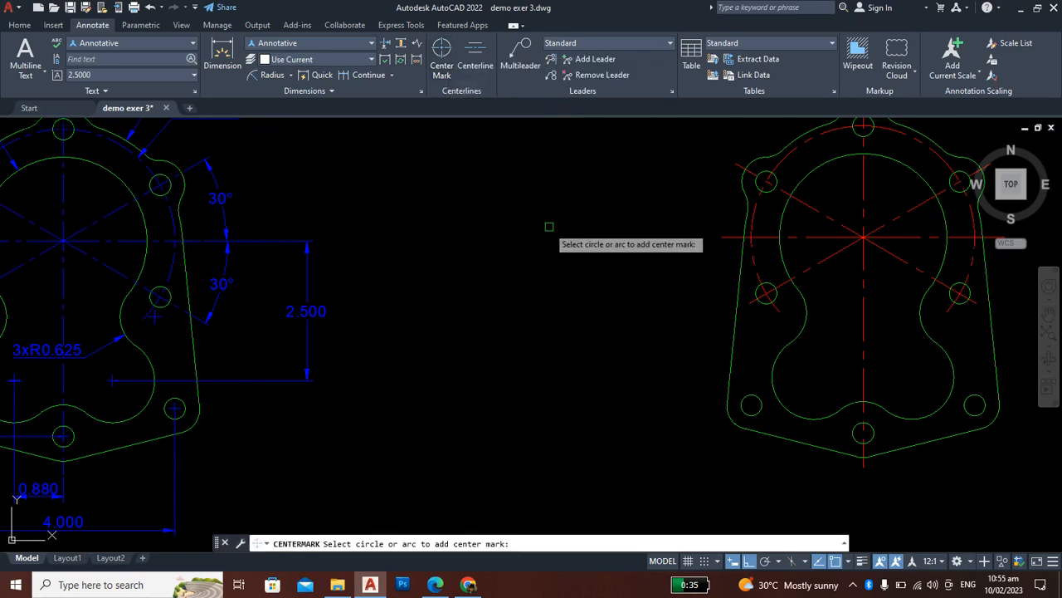
scroll(567, 260, down, 2)
scroll(658, 334, up, 4)
scroll(702, 368, down, 4)
scroll(686, 339, up, 4)
click(697, 337)
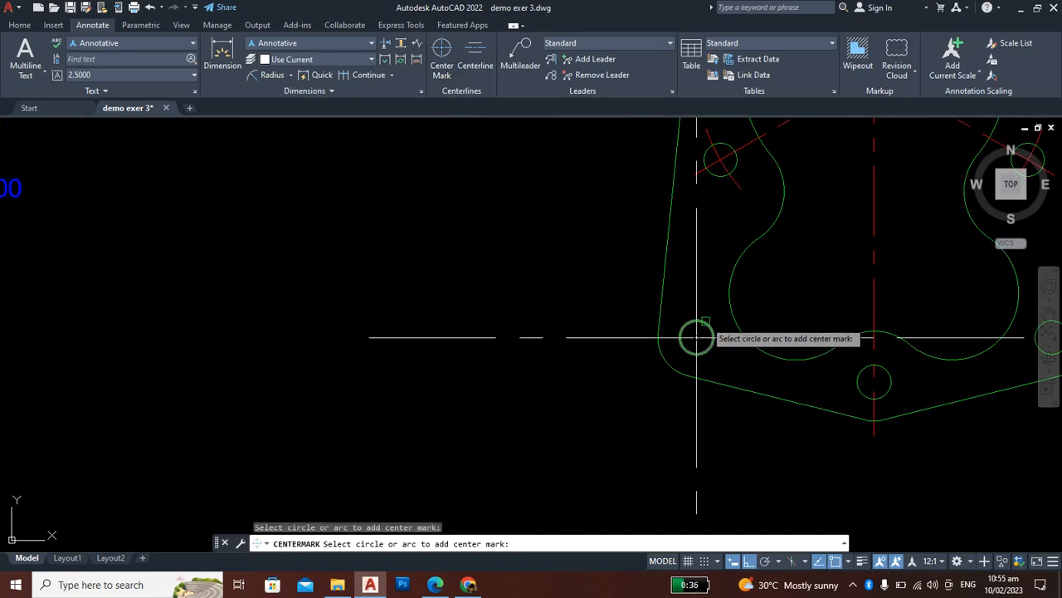
click(696, 337)
scroll(694, 337, down, 4)
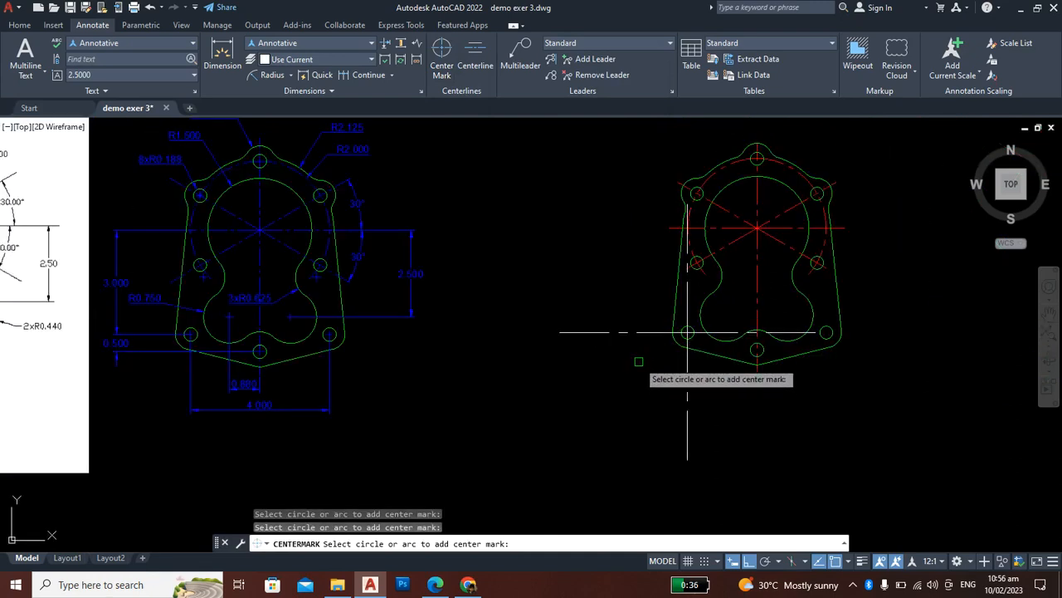
scroll(641, 362, up, 2)
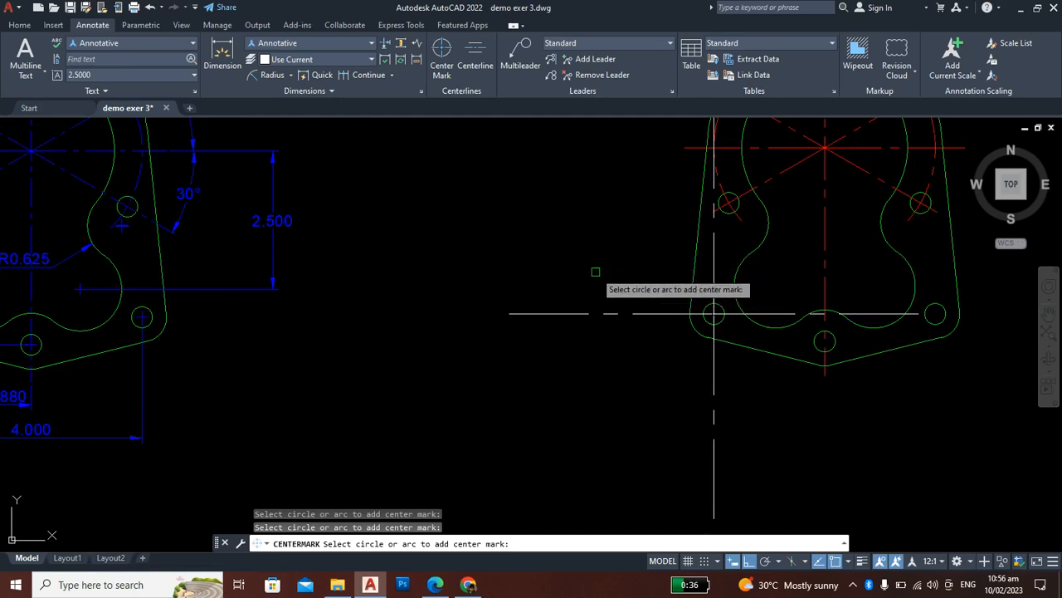
Step: End the Center Mark command and open the properties of the center mark on the copied gasket's lower-left corner hole
key(Escape)
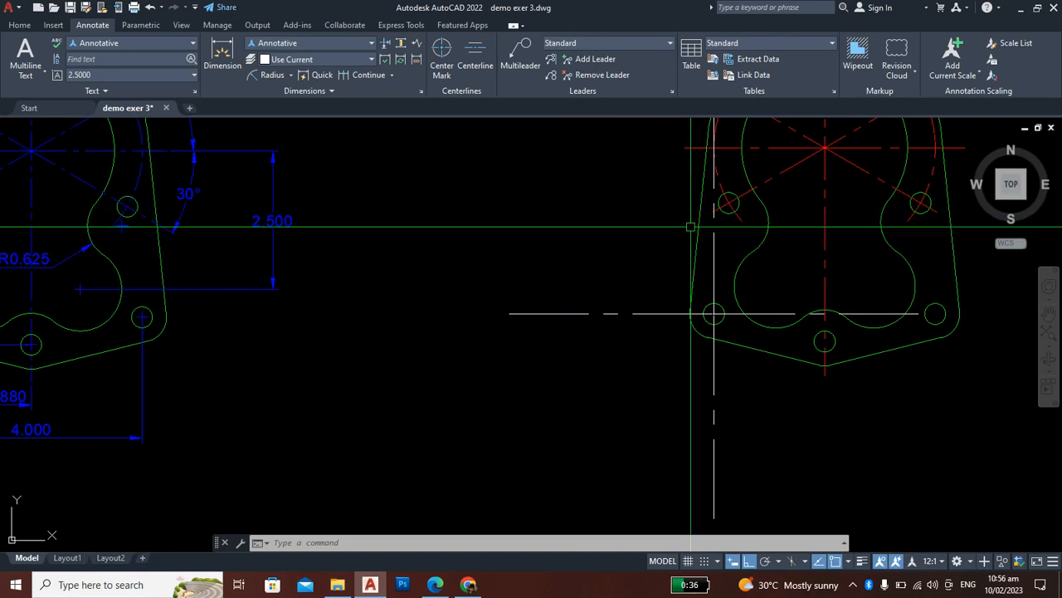
click(639, 277)
click(630, 287)
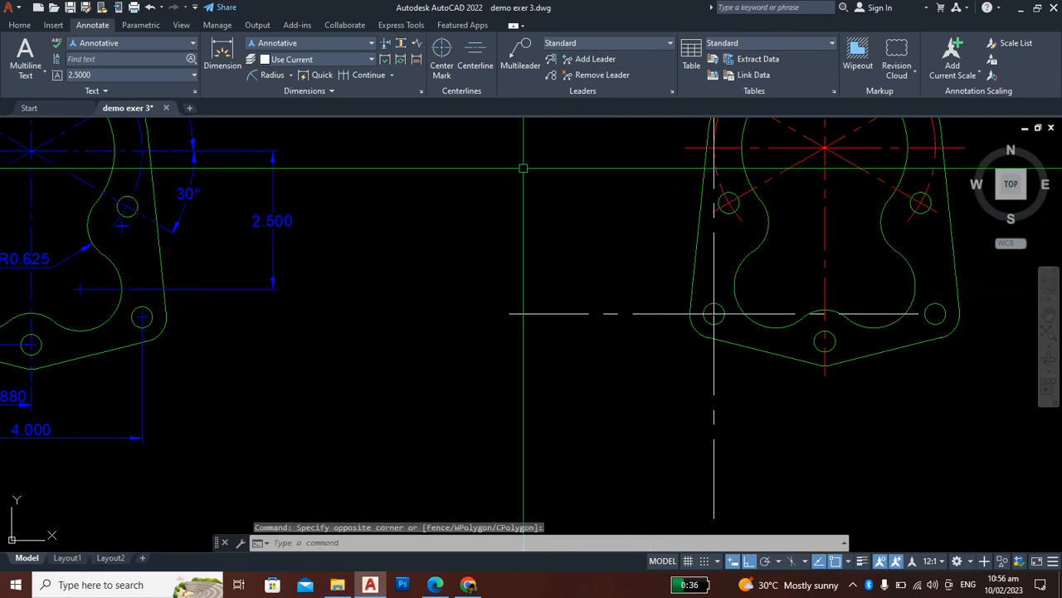
click(656, 314)
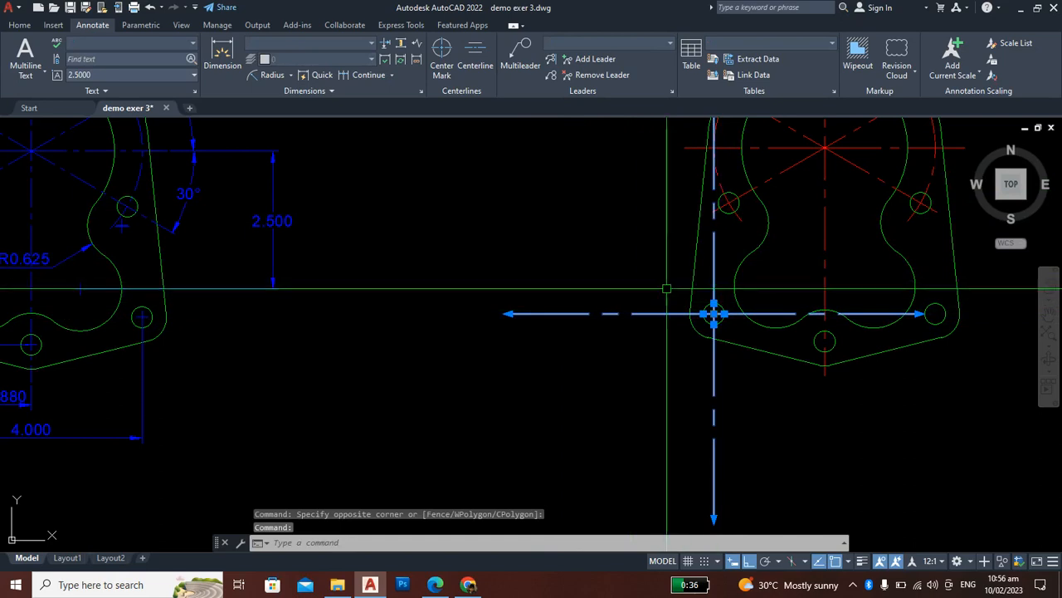
right_click(640, 241)
click(680, 547)
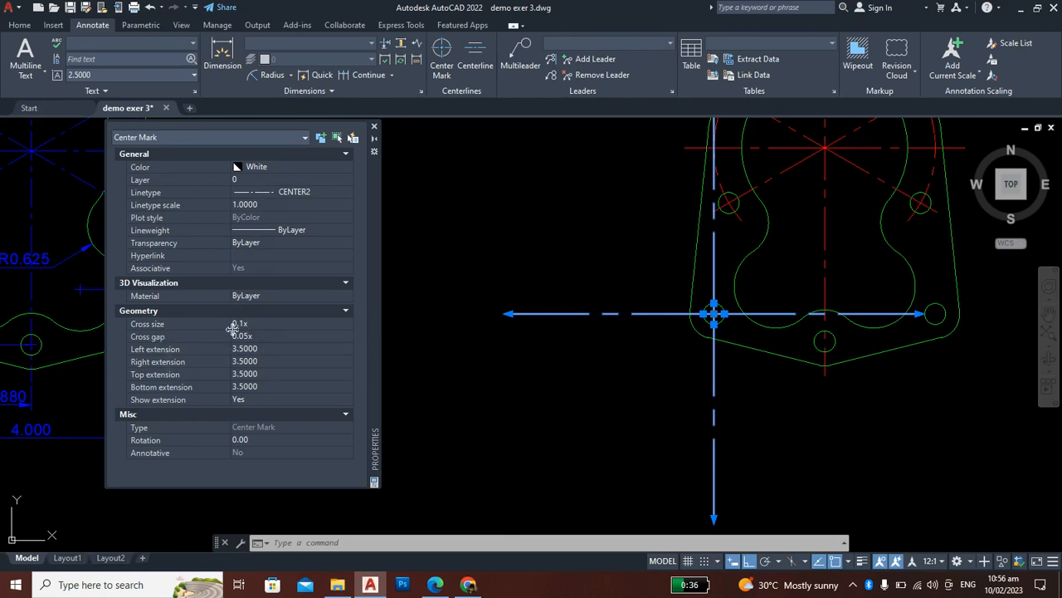
scroll(715, 316, up, 4)
scroll(715, 316, up, 5)
scroll(742, 327, down, 8)
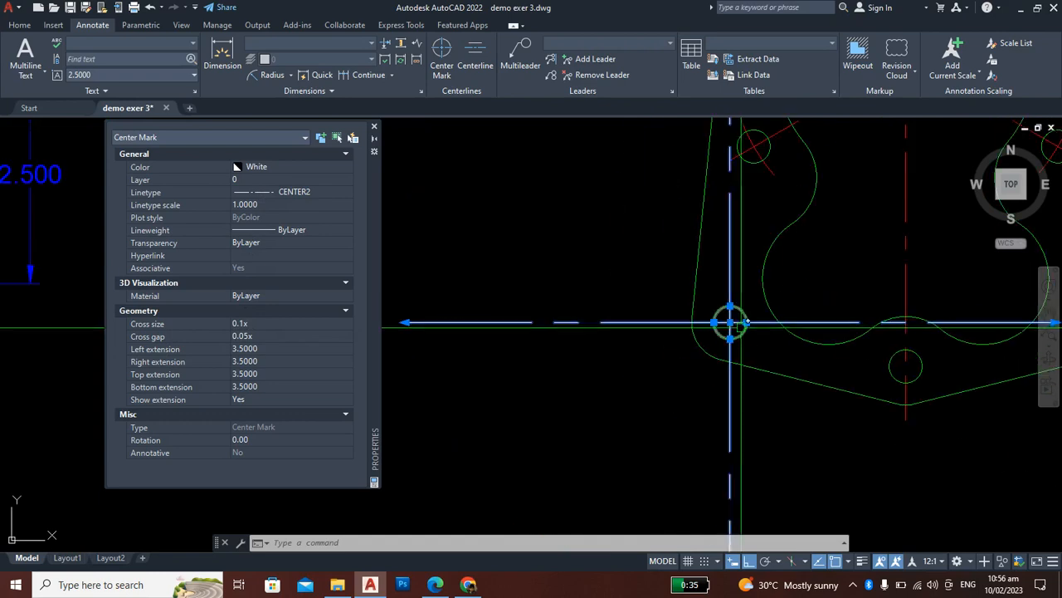
Step: Try a cross size of .3 for the lower-left corner hole's center mark and inspect its fit in the hole
click(269, 324)
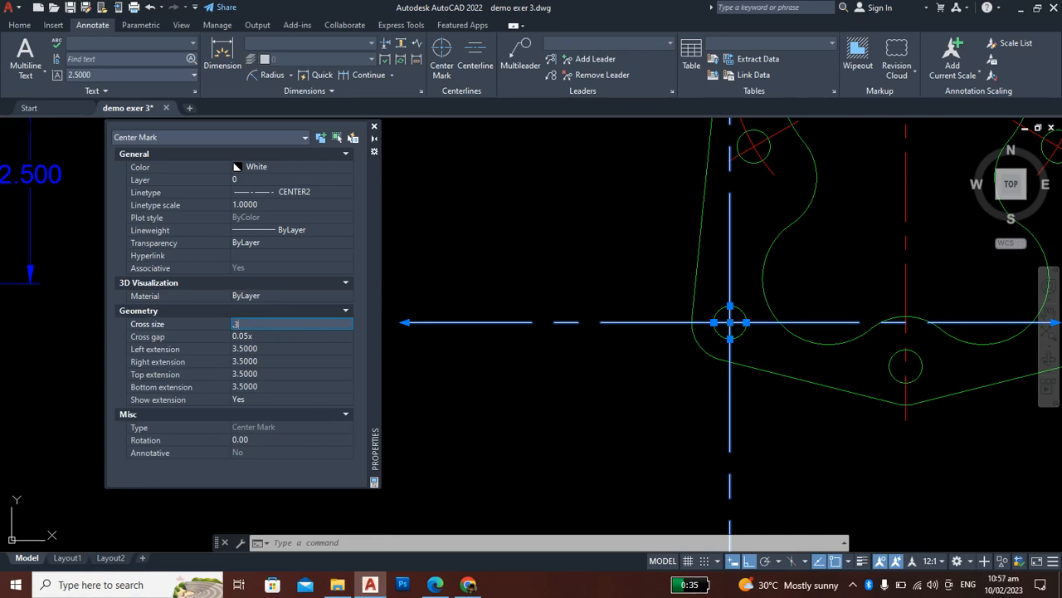
click(267, 338)
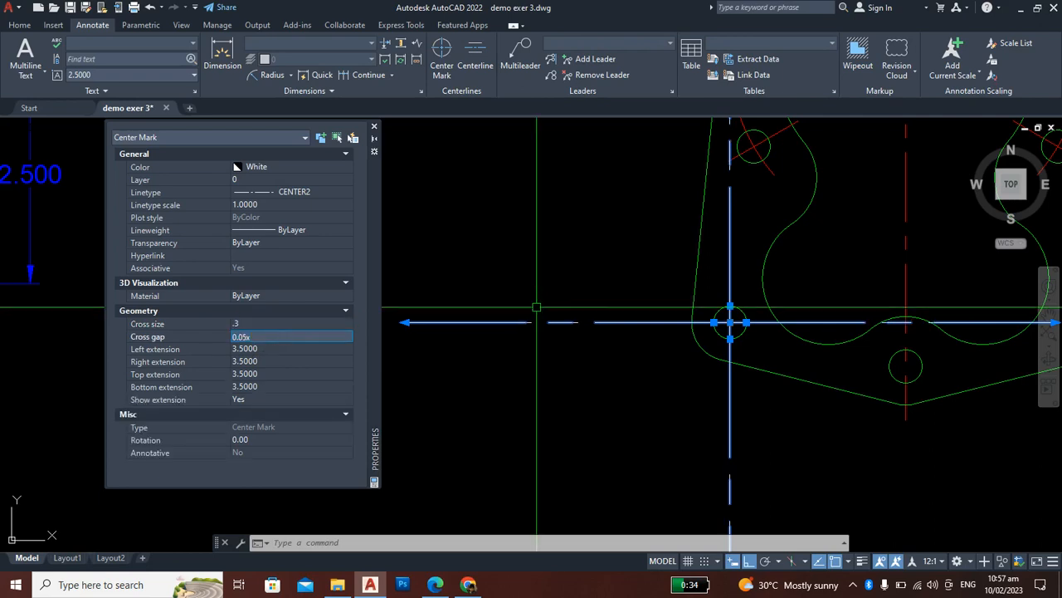
scroll(719, 328, up, 6)
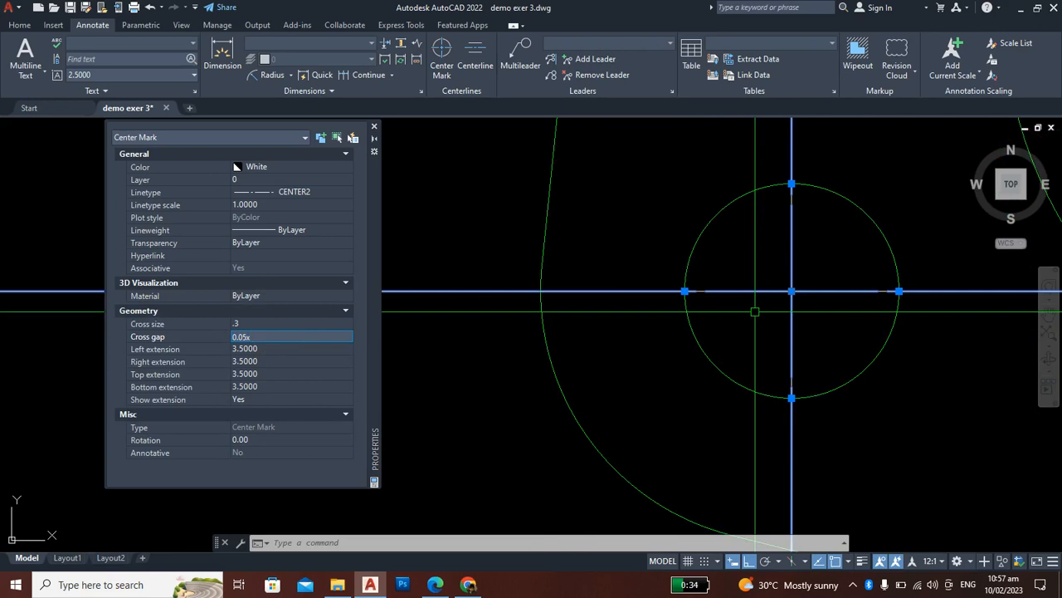
Step: Set the cross size of the lower-left corner hole's center mark to .2 and check its fit in the hole
click(293, 324)
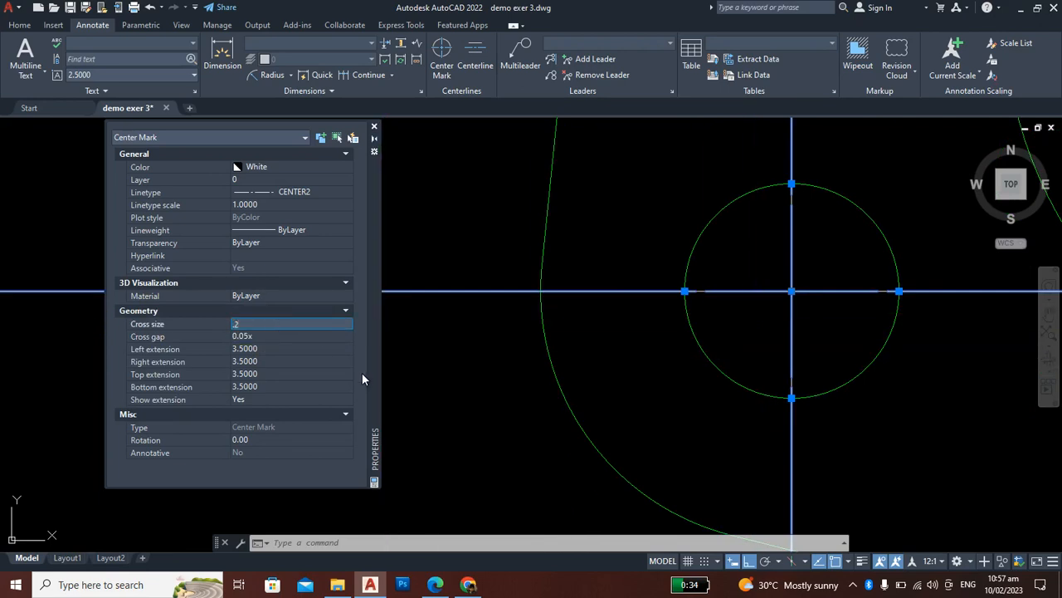
click(274, 336)
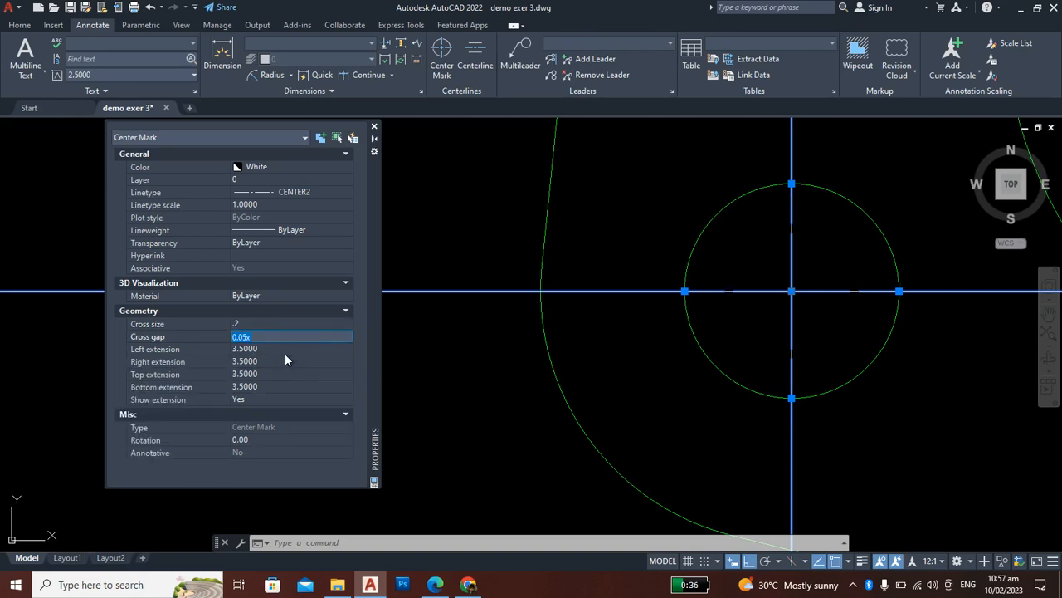
scroll(535, 336, down, 8)
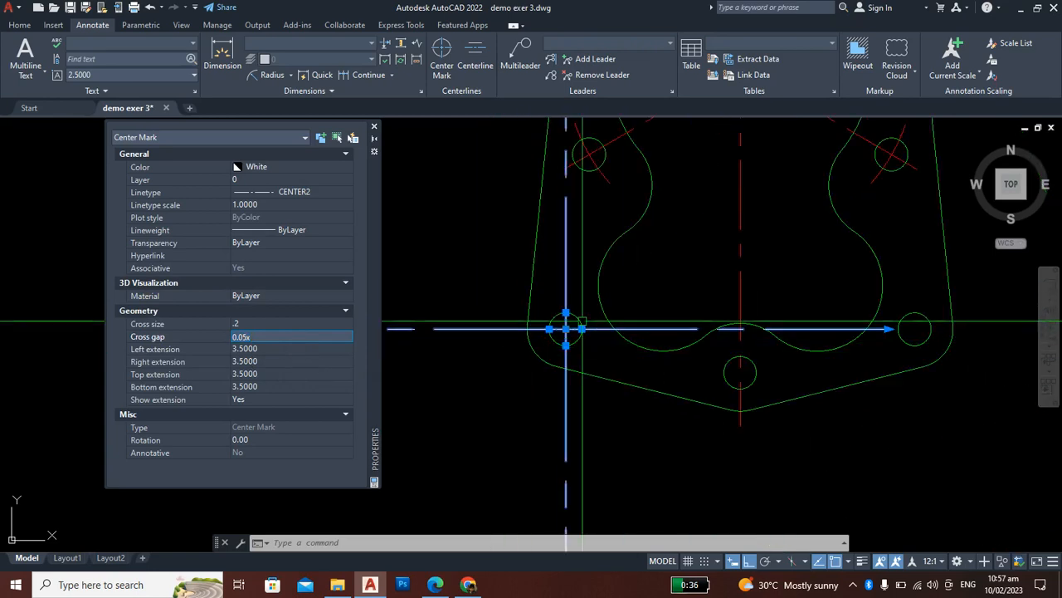
scroll(569, 330, up, 6)
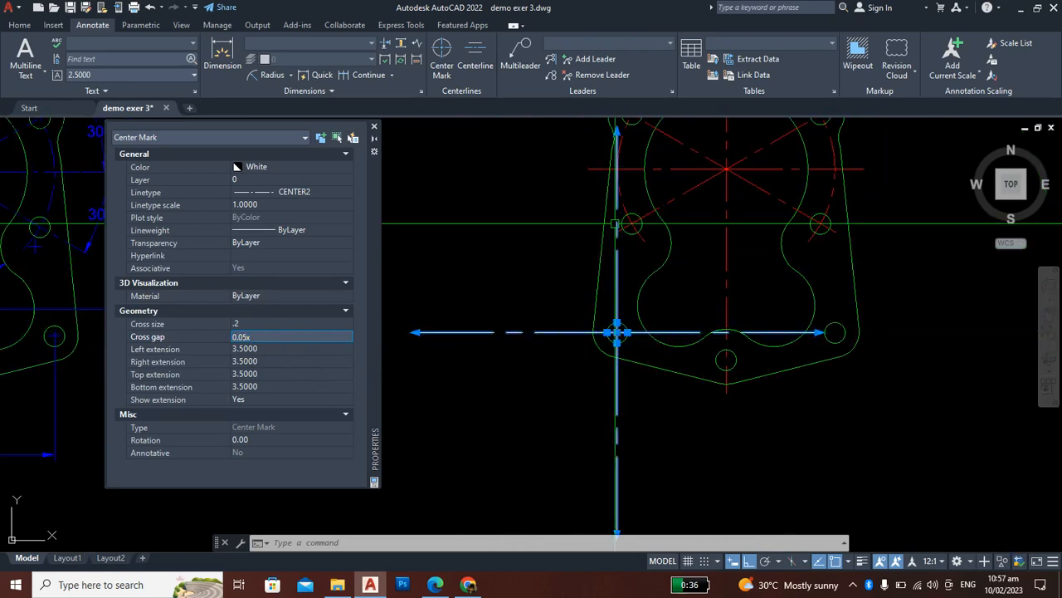
scroll(628, 336, up, 9)
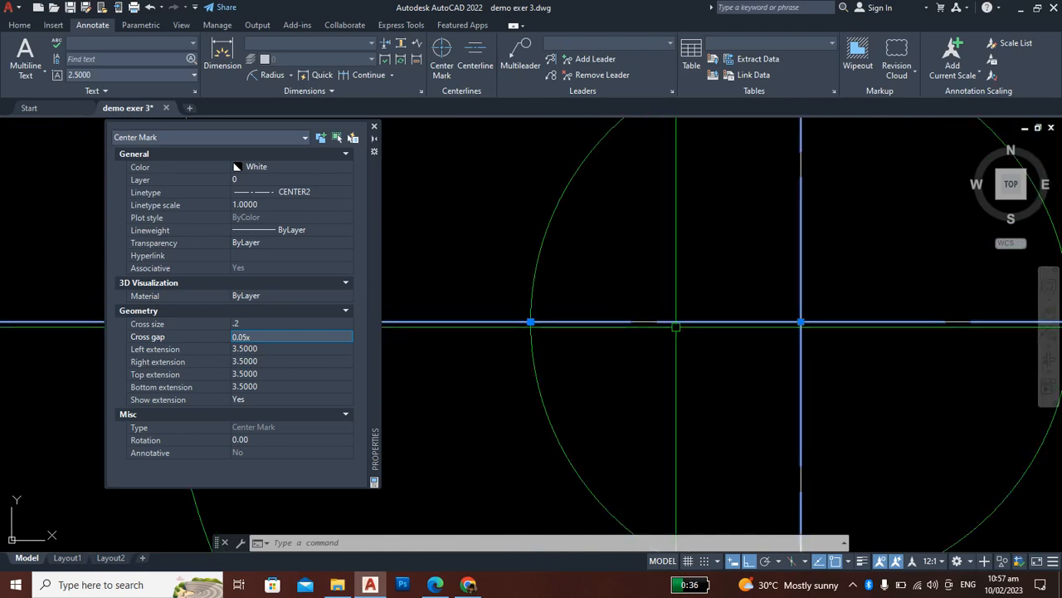
scroll(680, 322, down, 4)
Step: Set the left, right, top and bottom extensions of the selected center mark to 0
click(299, 348)
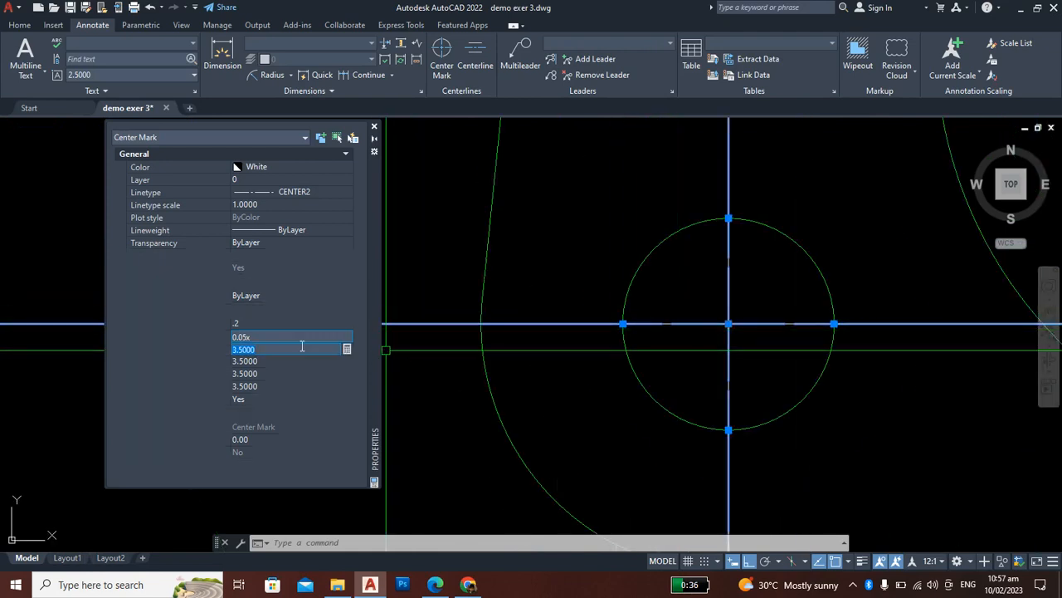
text(0)
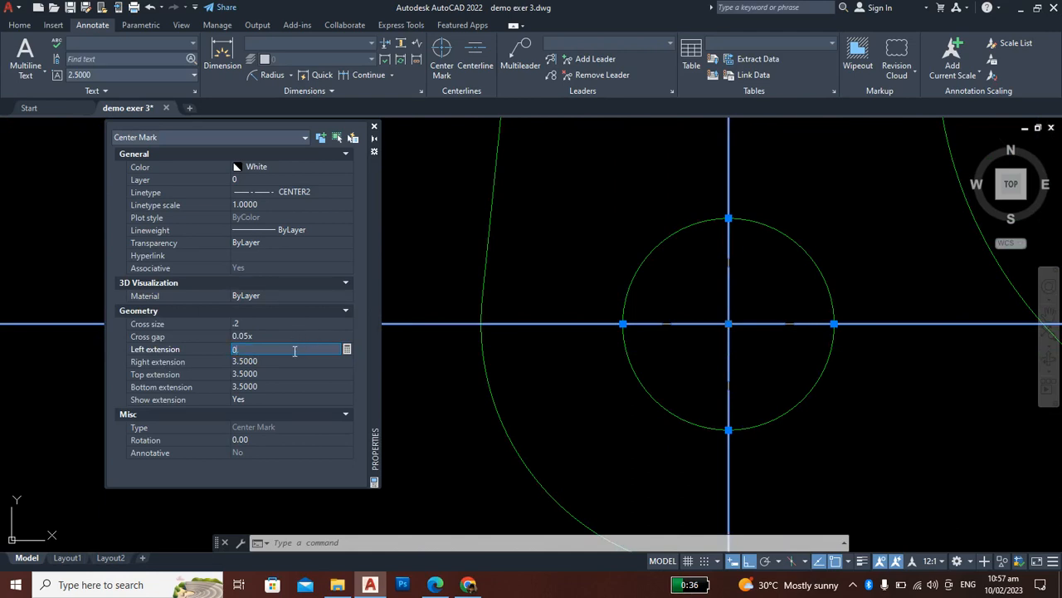
click(290, 361)
text(0)
click(279, 374)
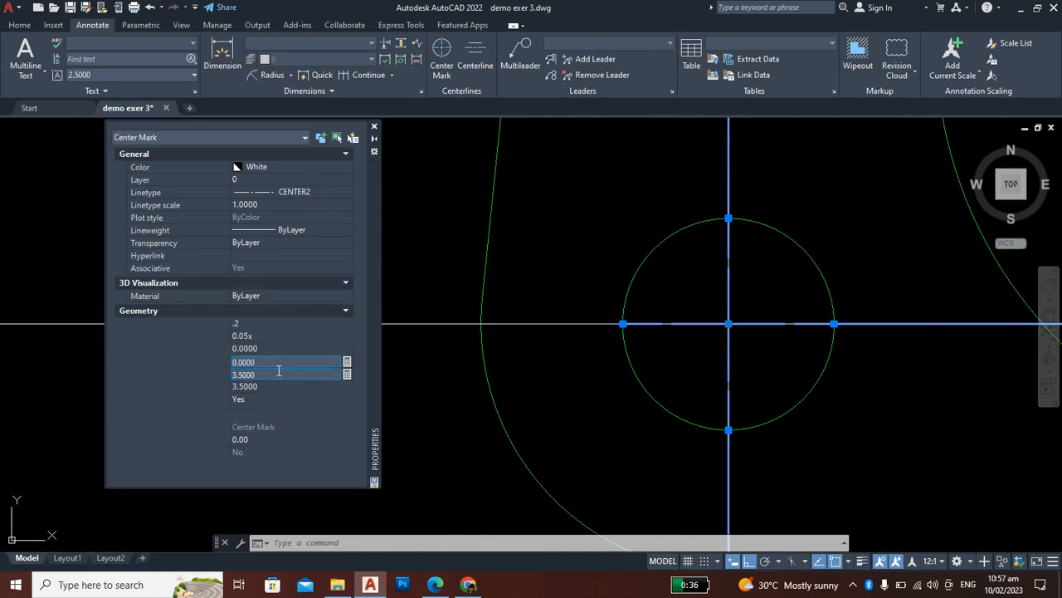
text(0)
click(285, 385)
text(0)
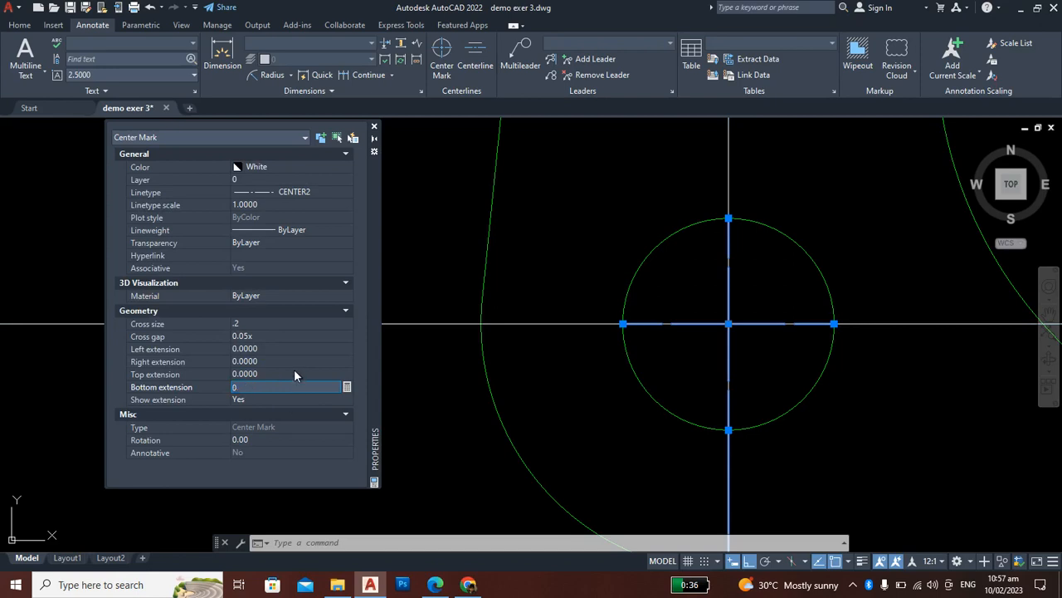
click(295, 372)
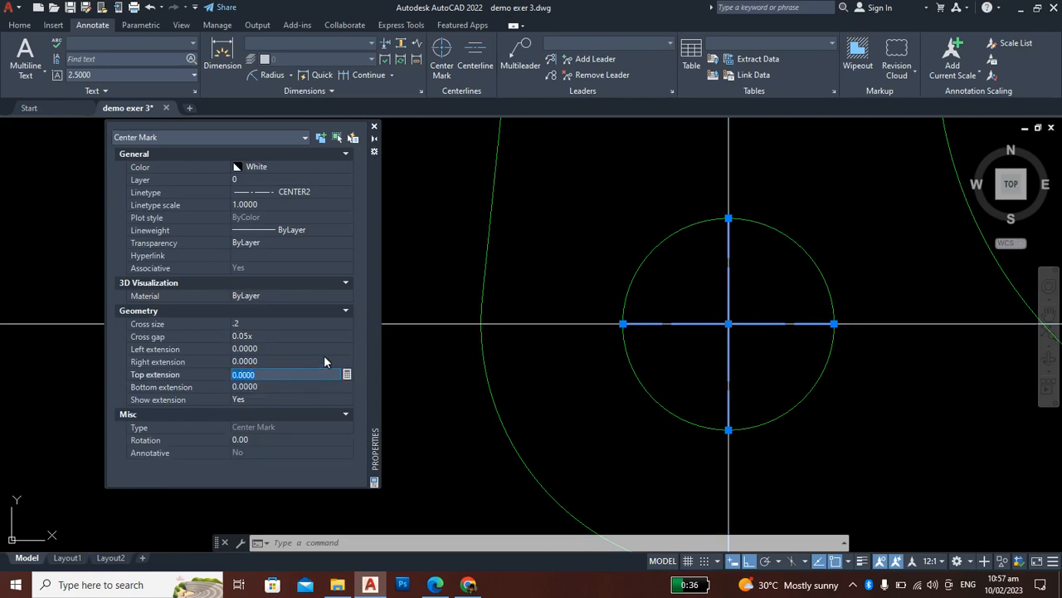
Step: Switch the selected center mark's extension display to No, return it to Yes, and clear the selection
click(280, 397)
click(318, 397)
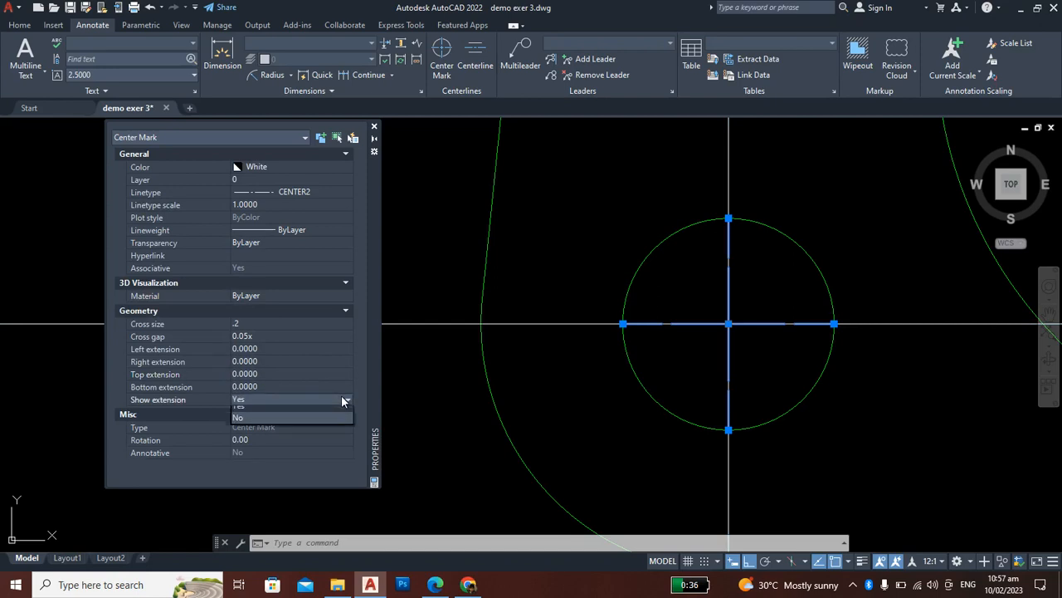
click(262, 422)
scroll(519, 365, down, 10)
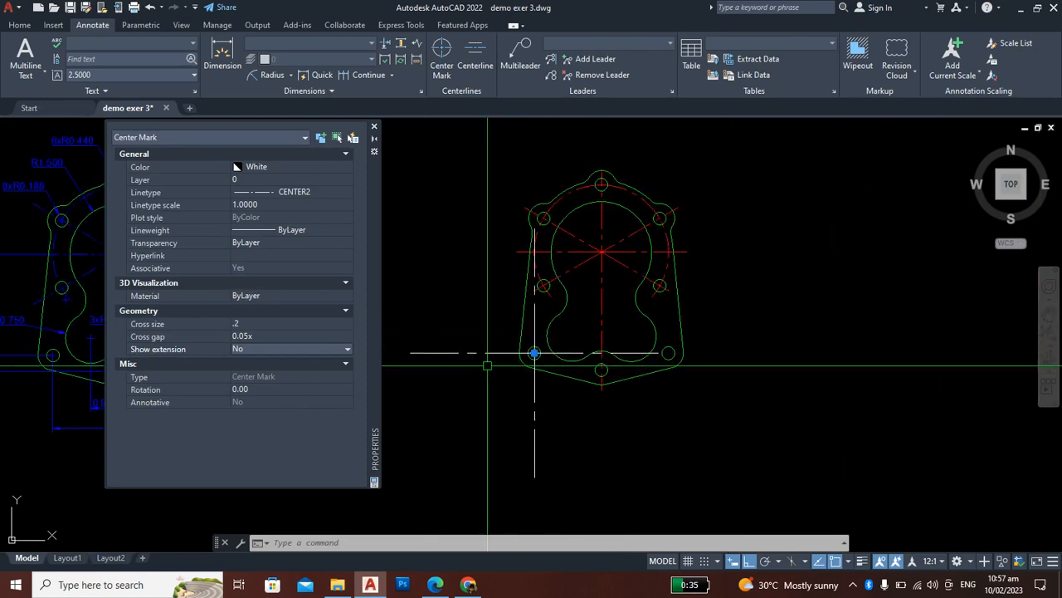
scroll(520, 369, up, 4)
double_click(298, 348)
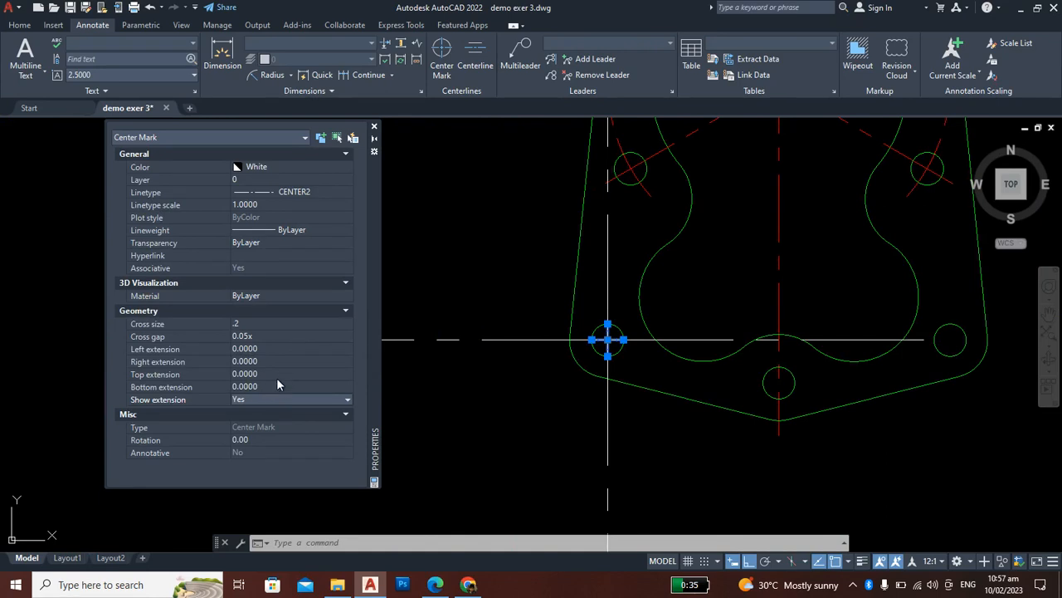
key(Escape)
Step: With nothing selected, set the current linetype scale to 0.5
scroll(664, 352, down, 2)
scroll(723, 360, down, 4)
scroll(690, 356, up, 2)
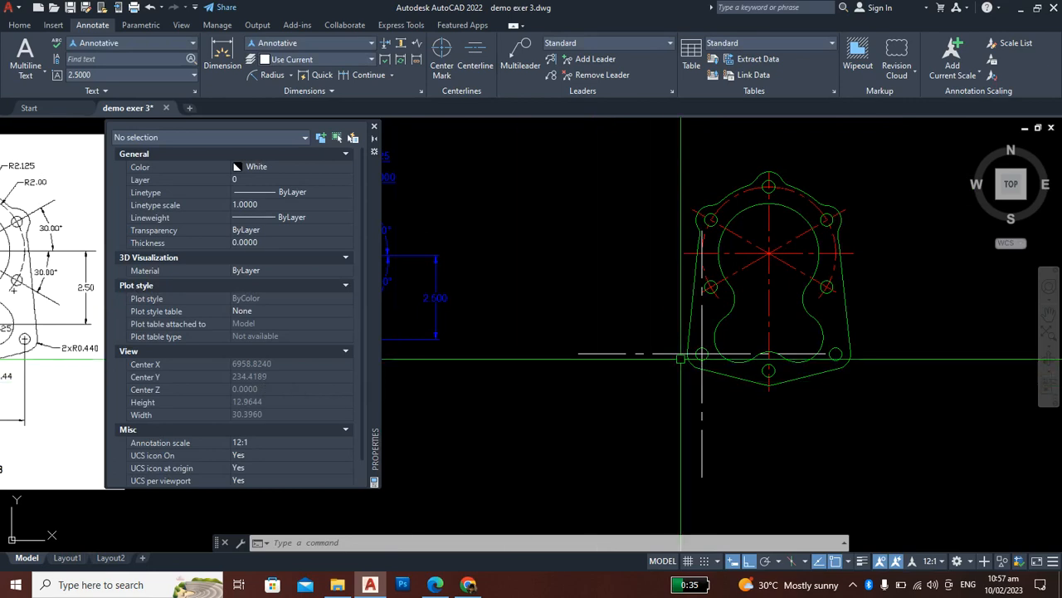
scroll(684, 358, up, 2)
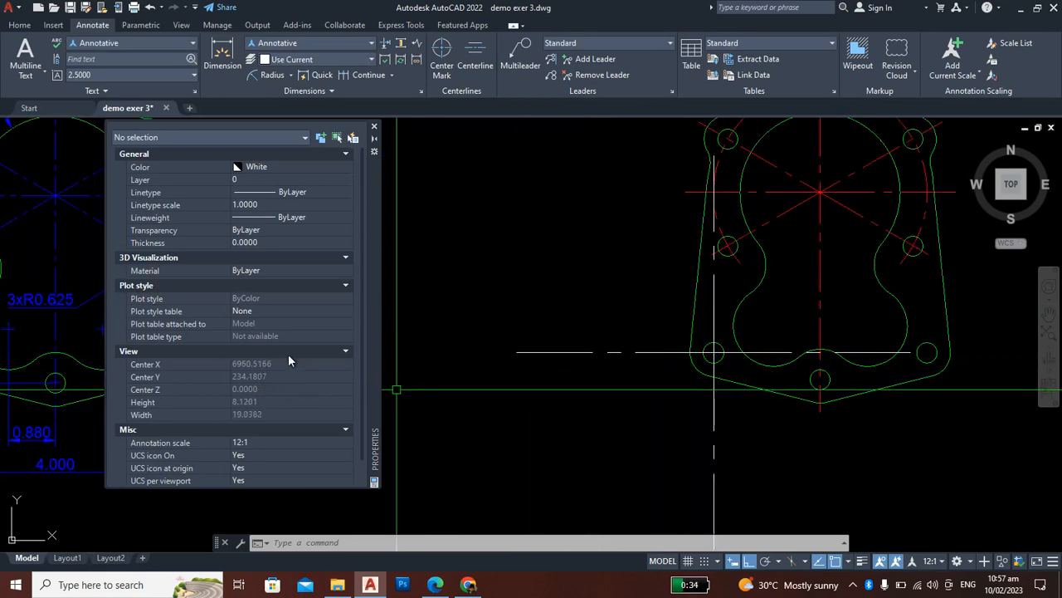
scroll(264, 373, down, 1)
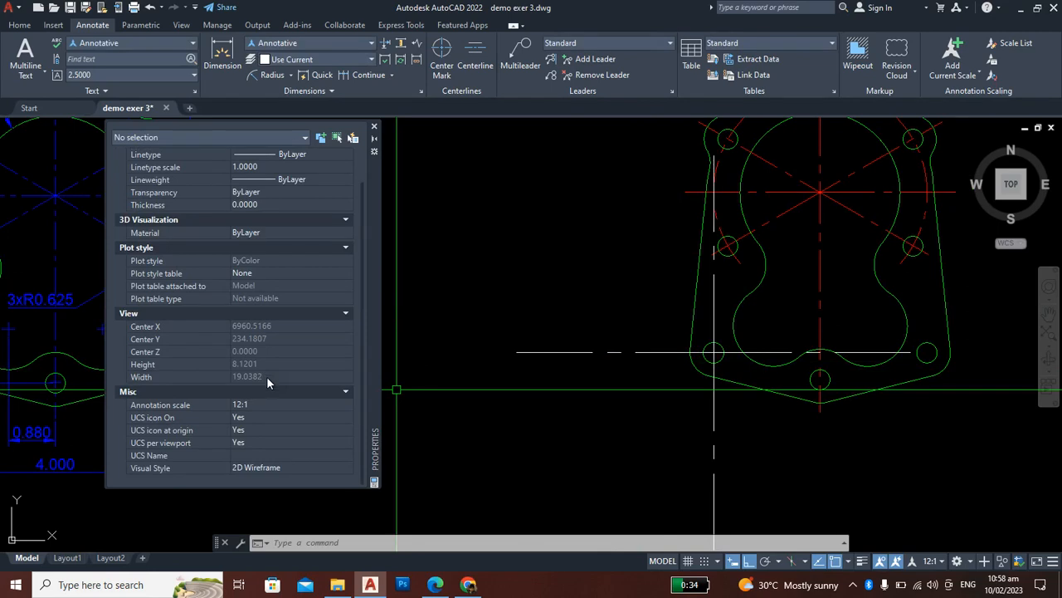
scroll(270, 382, up, 1)
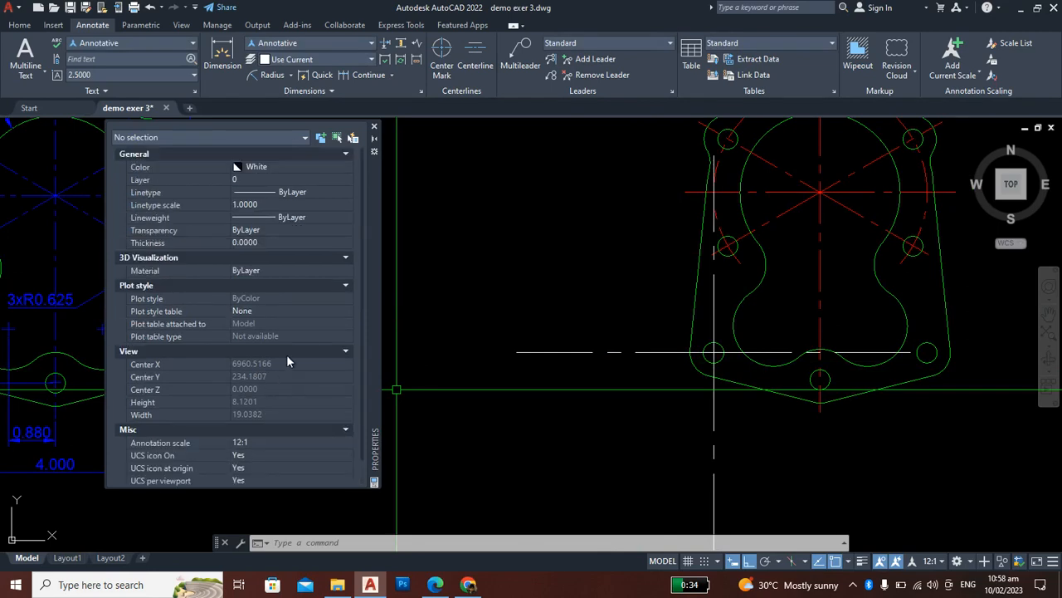
click(271, 205)
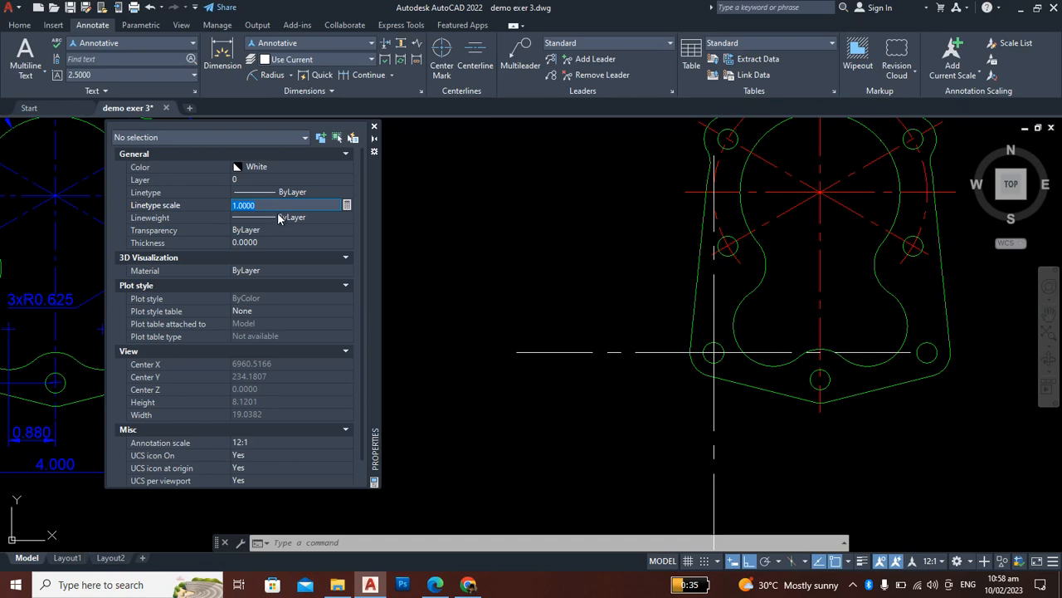
key(BackSpace)
click(287, 241)
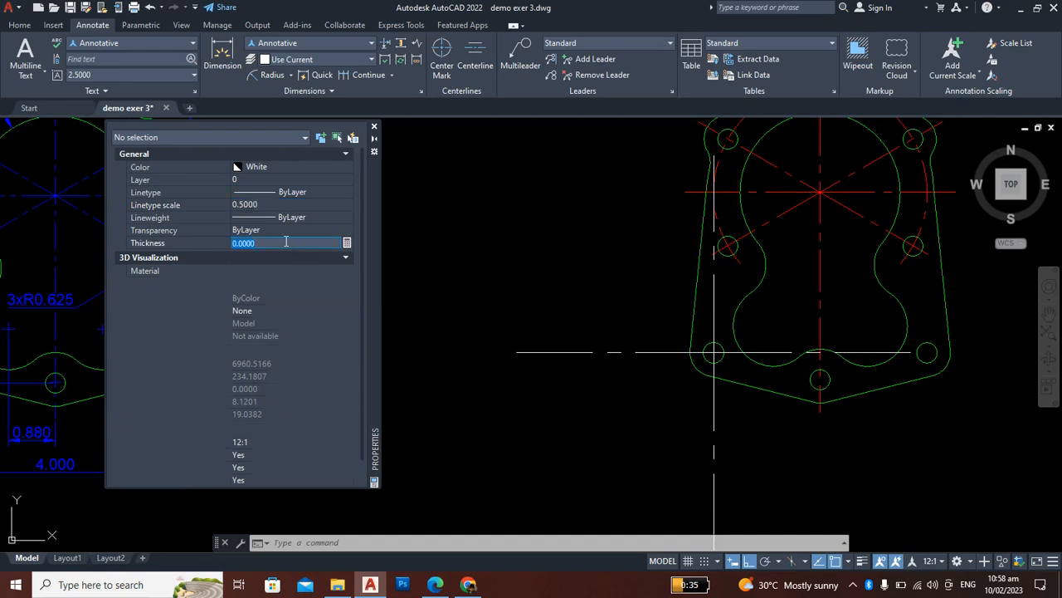
Step: Restore the current linetype scale to 1 with nothing selected
click(272, 206)
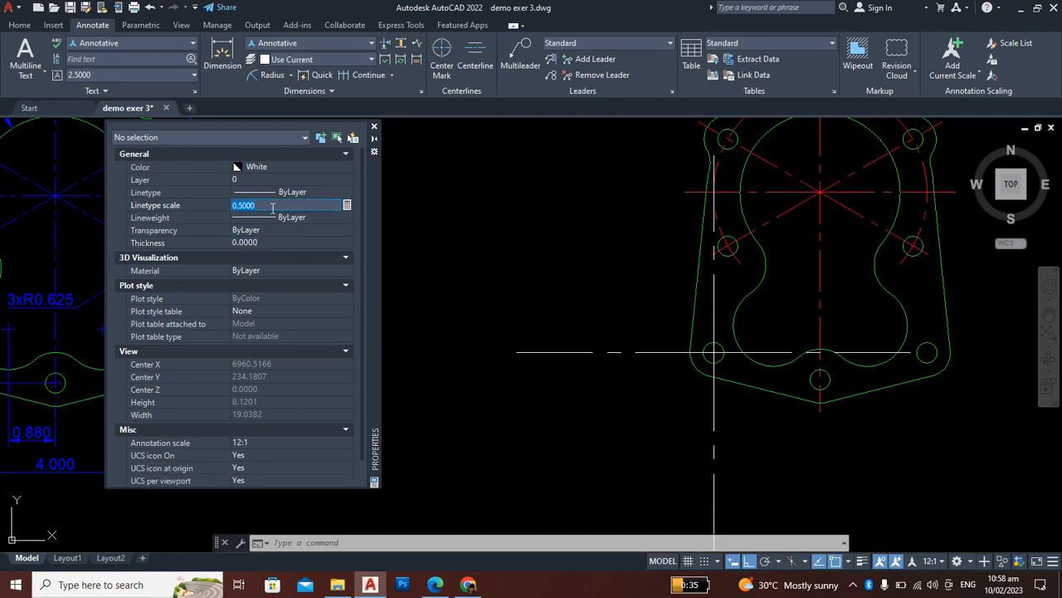
text(1)
scroll(289, 342, down, 2)
key(Return)
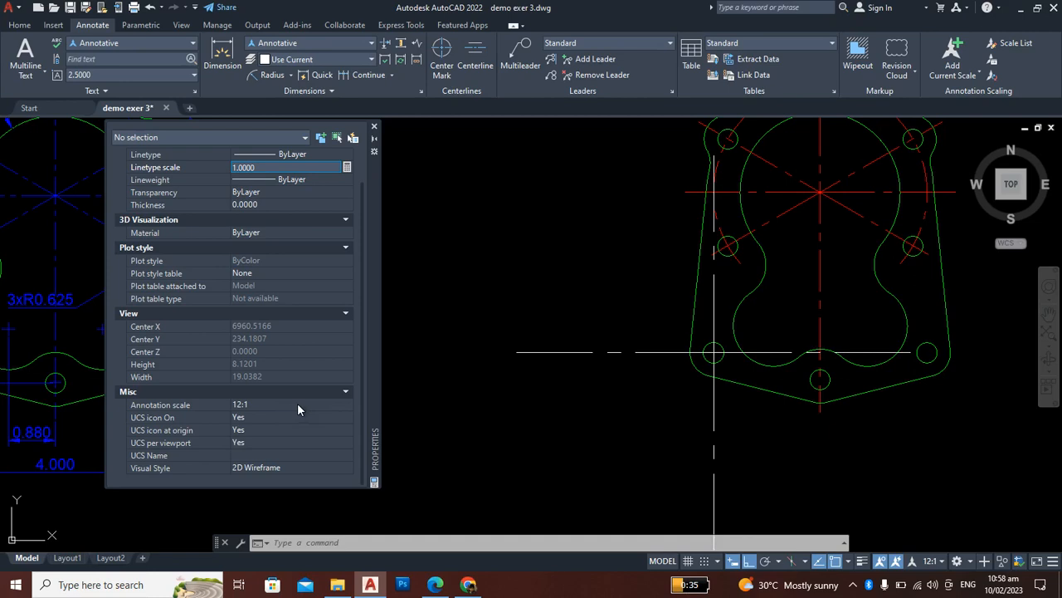
scroll(297, 402, up, 2)
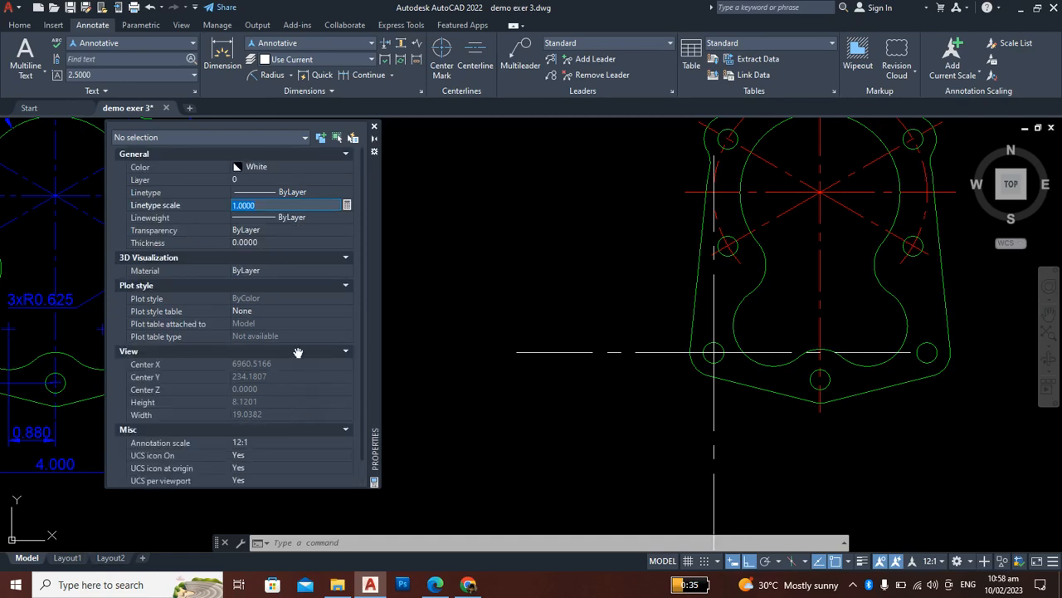
scroll(310, 342, down, 2)
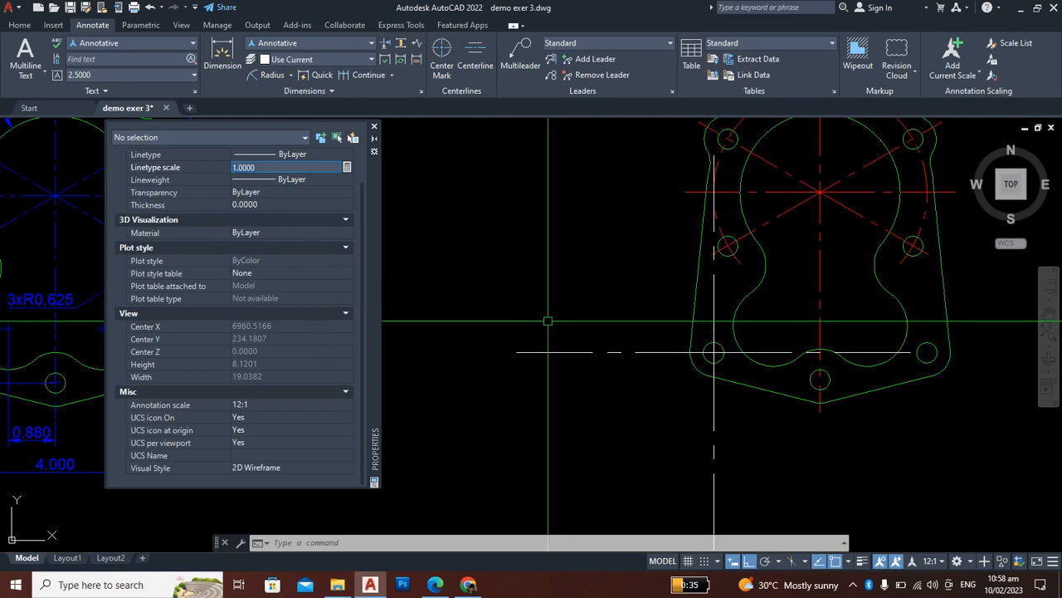
key(Escape)
key(Escape)
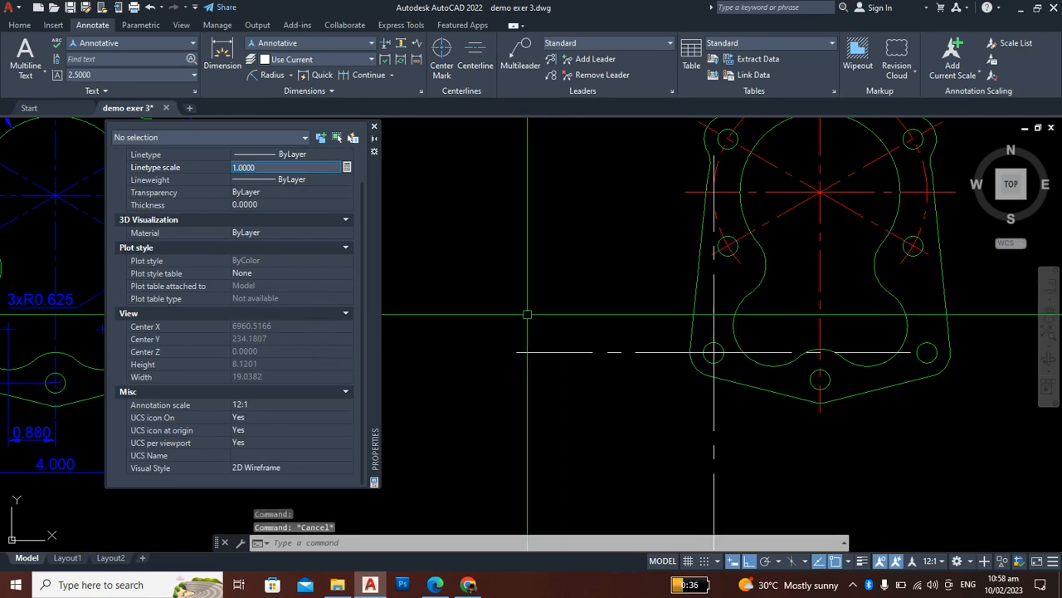
Step: Set the linetype scale to 0.5 for the center mark whose long extension lines cross the lower-left corner hole
click(548, 354)
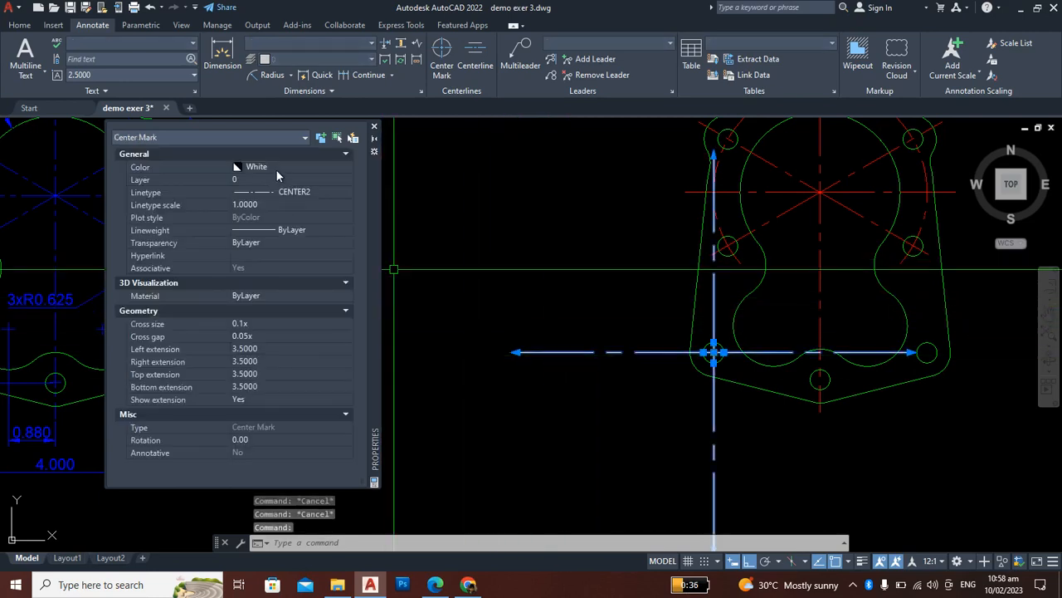
click(268, 207)
text(.5)
key(Return)
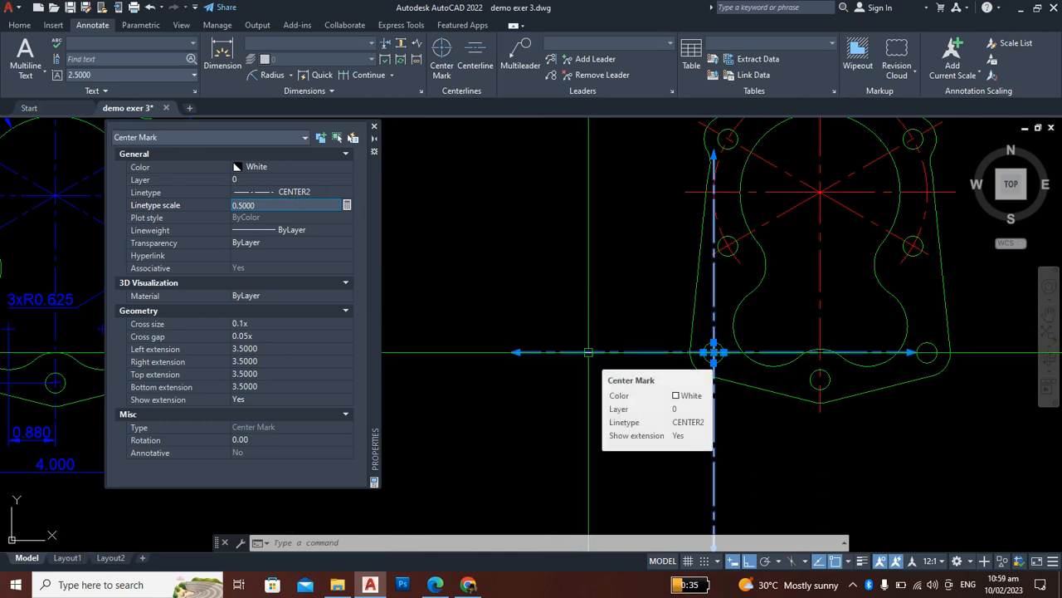
Step: Set the left, right, top and bottom extensions of the selected lower-left hole center mark to 0 and clear the selection
click(279, 349)
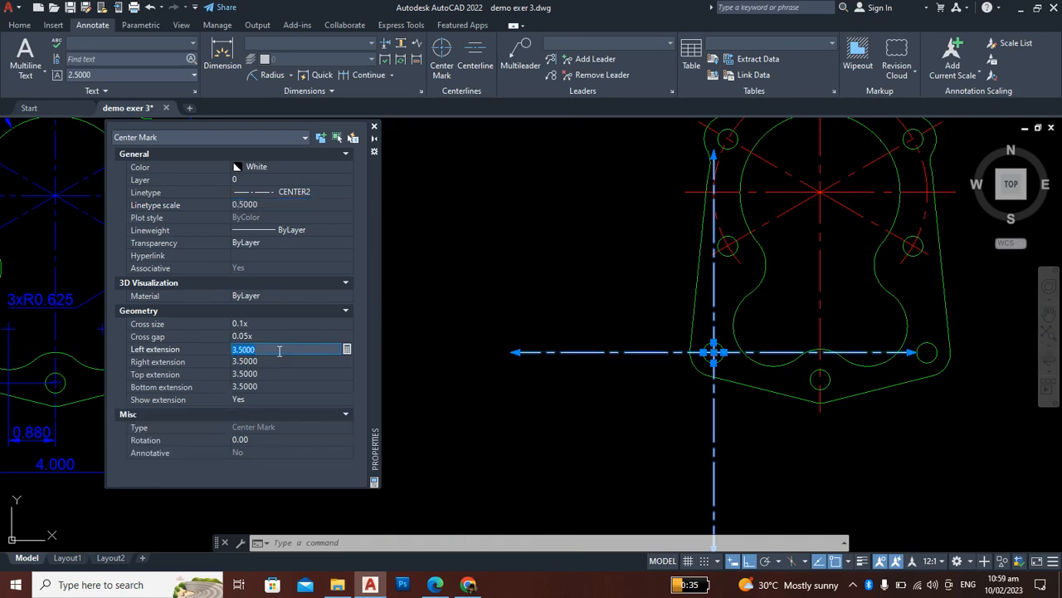
text(0)
click(282, 360)
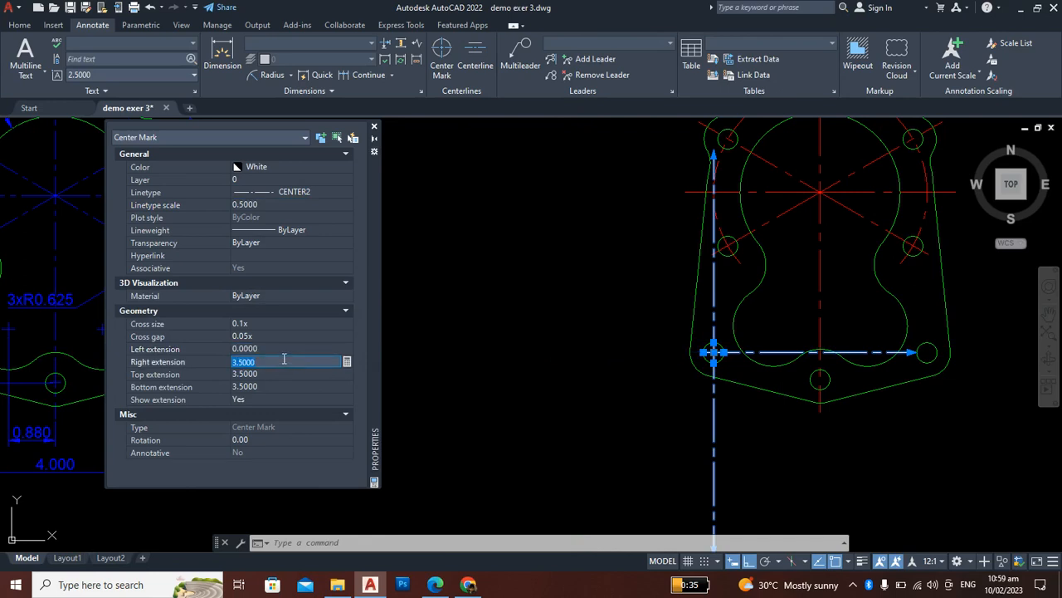
text(0)
click(281, 371)
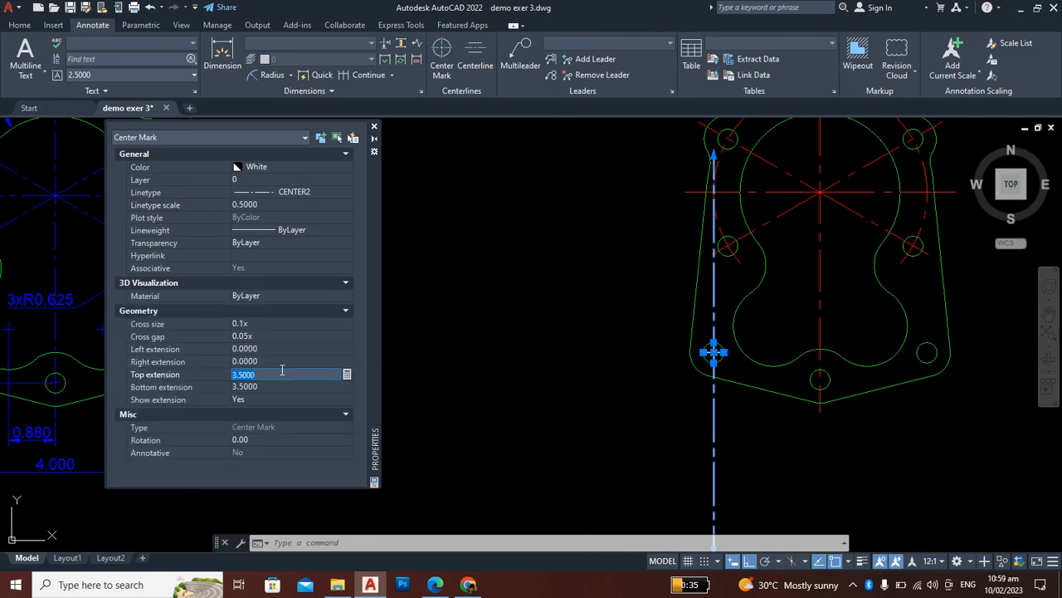
text(0)
click(281, 384)
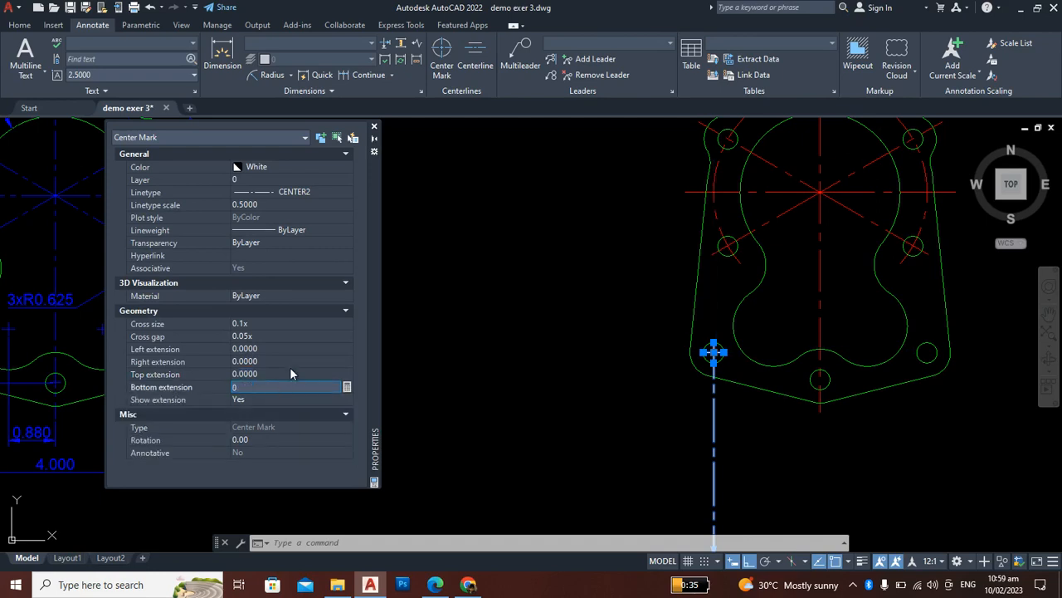
text(0)
click(288, 374)
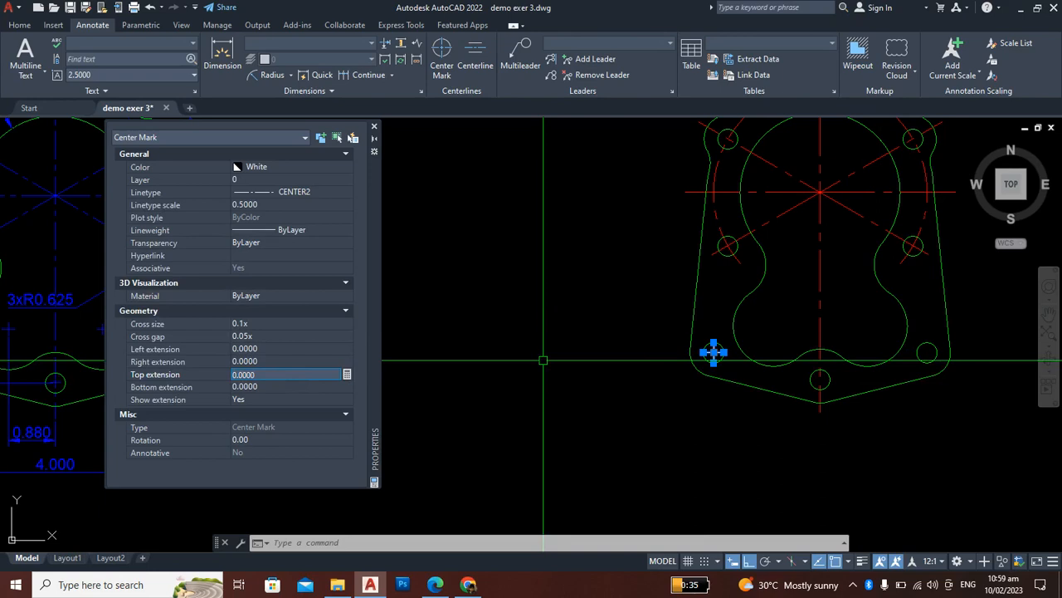
key(Escape)
Step: Select the overlapping center mark with linetype scale 1 in the lower-left corner hole and set its cross size to .1
scroll(712, 351, up, 5)
scroll(744, 291, down, 5)
scroll(728, 335, down, 4)
scroll(729, 336, up, 5)
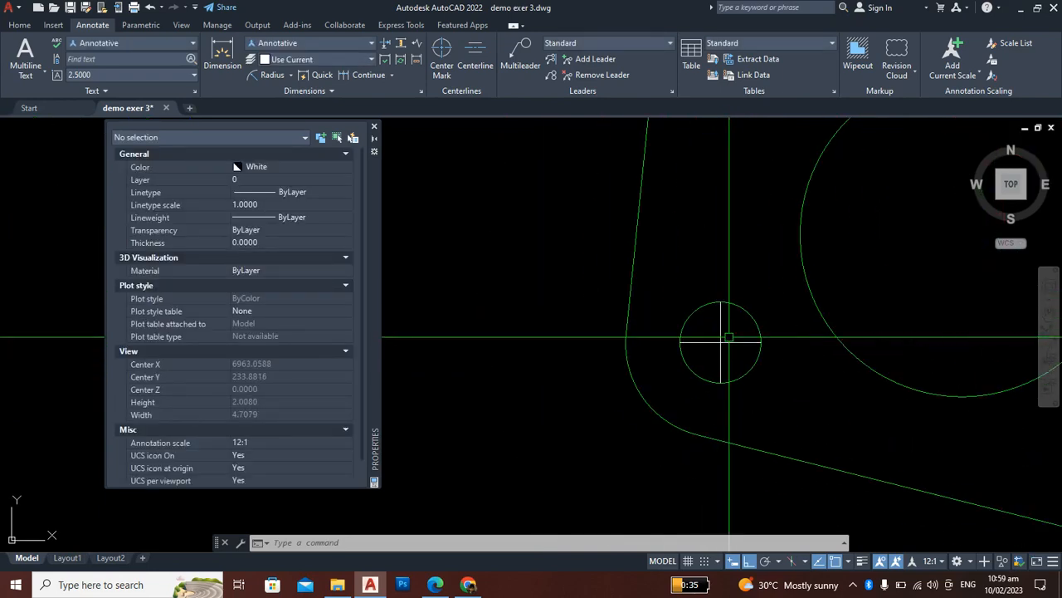
scroll(722, 342, down, 4)
scroll(727, 344, up, 4)
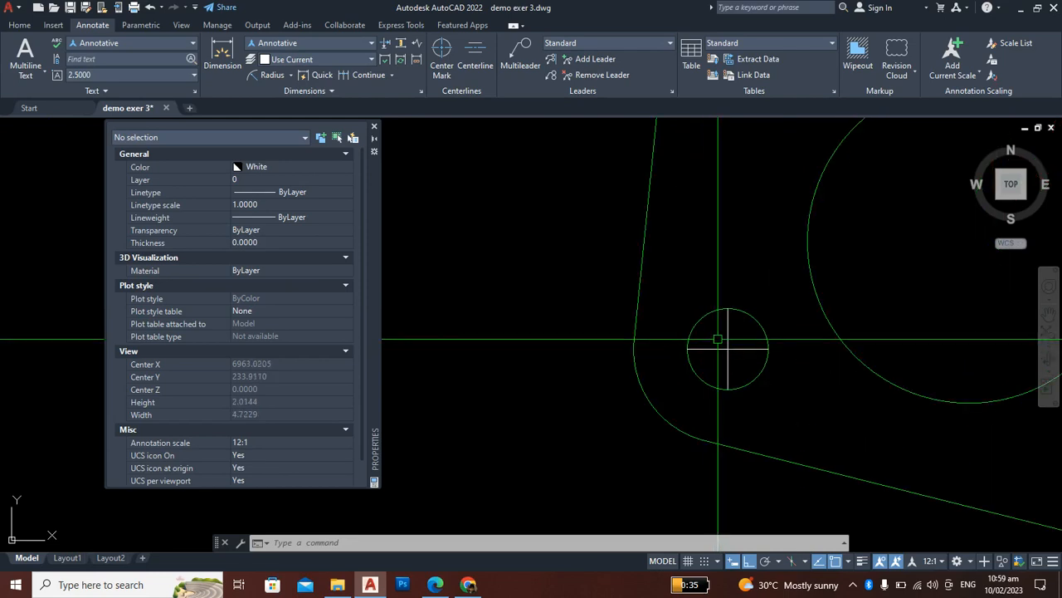
scroll(730, 334, up, 5)
scroll(730, 365, down, 9)
scroll(743, 355, up, 3)
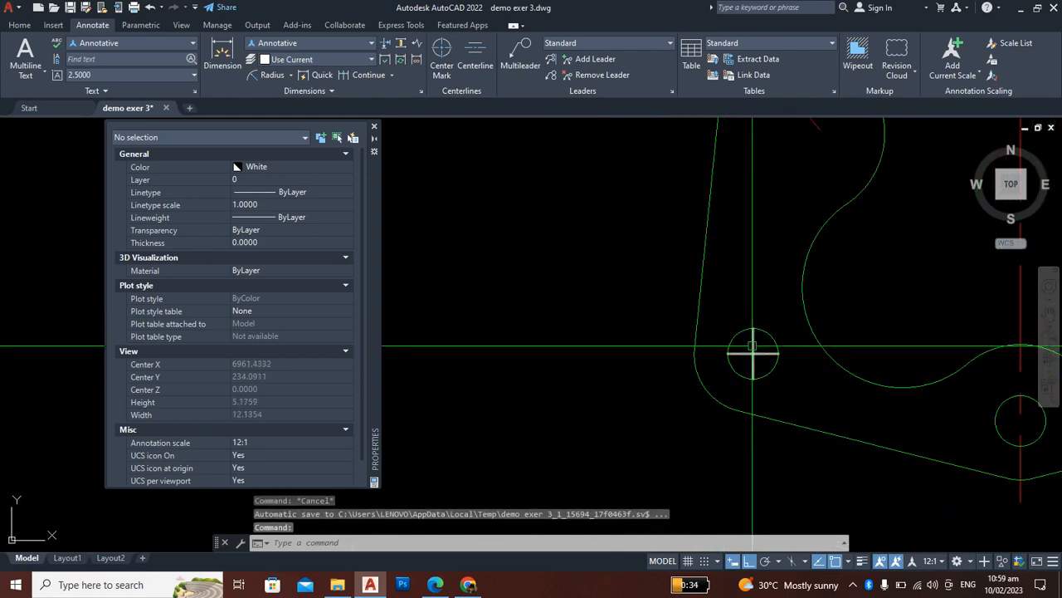
click(753, 353)
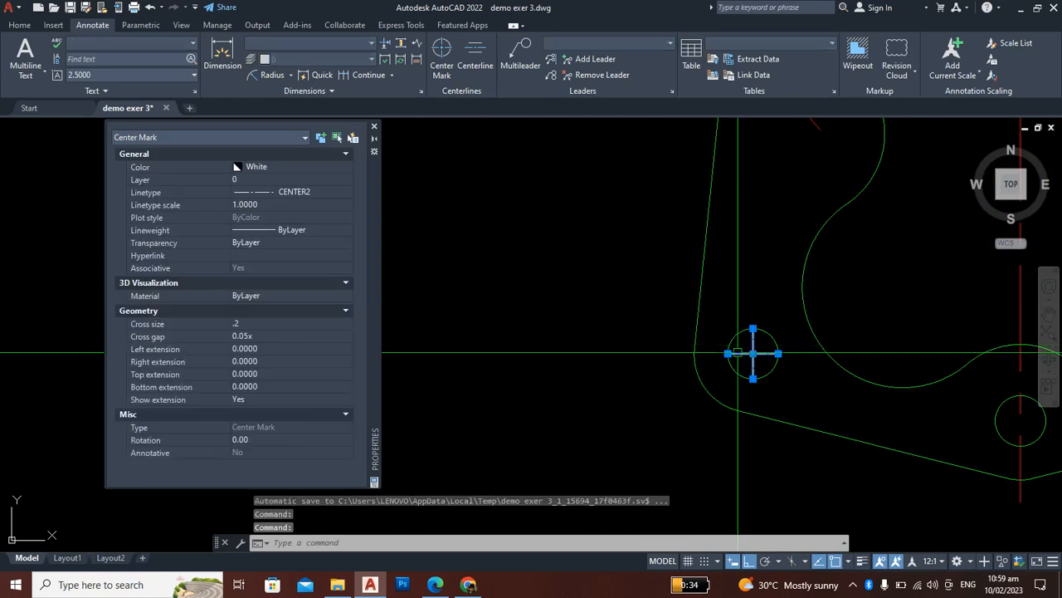
click(279, 325)
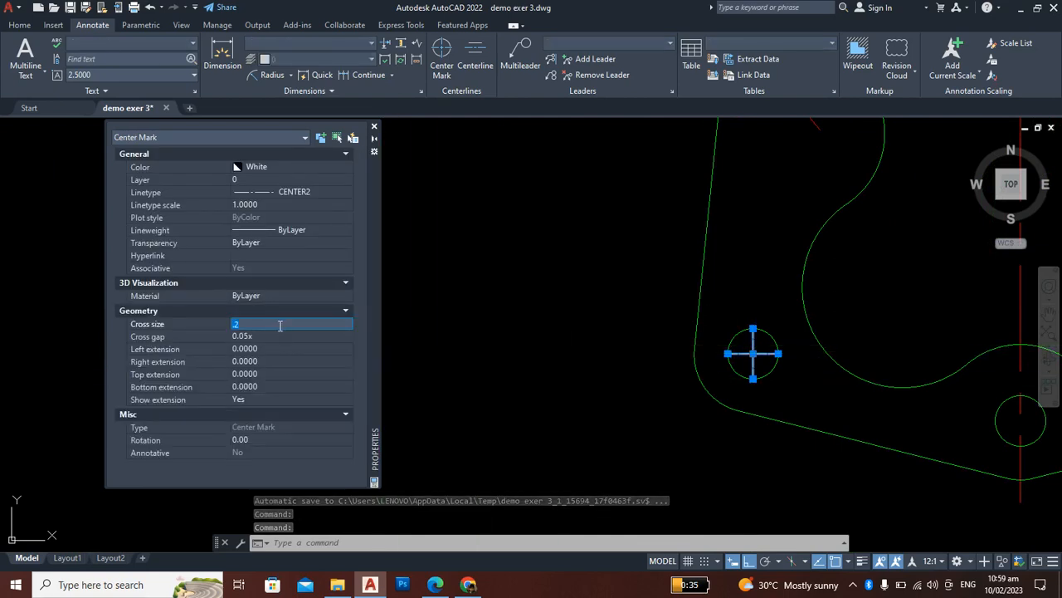
text(.)
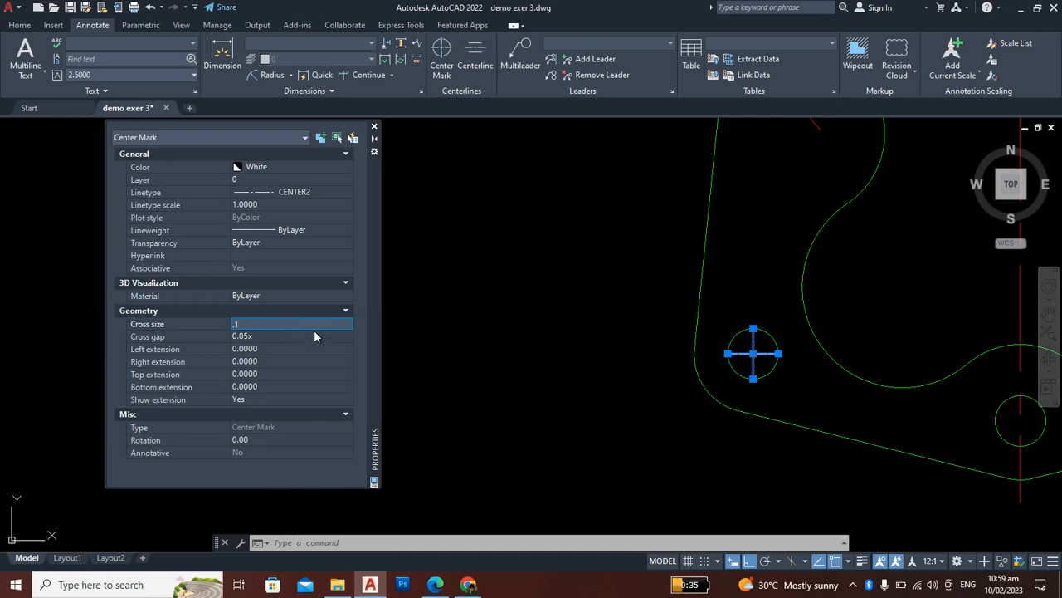
text(1)
Step: Set the selected center mark's extension display to No and clear the selection
scroll(781, 352, up, 8)
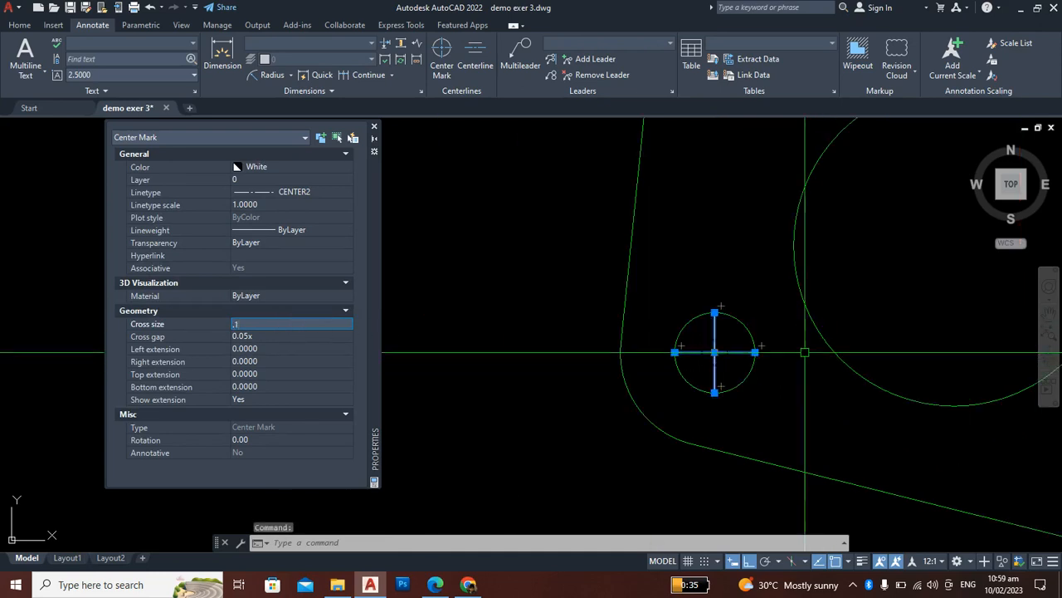
scroll(696, 355, up, 4)
scroll(819, 388, down, 8)
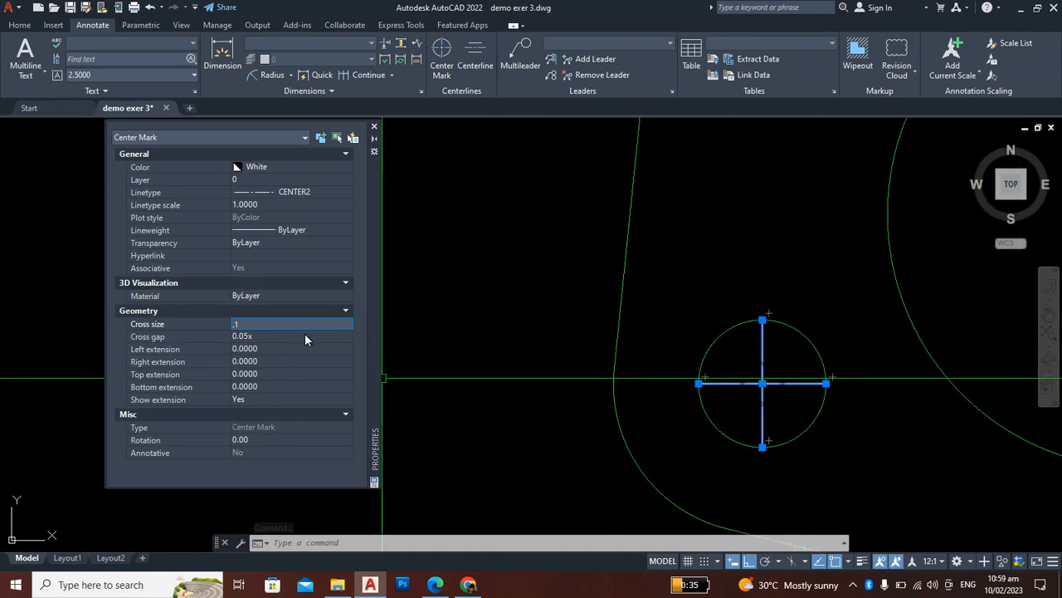
scroll(772, 380, up, 8)
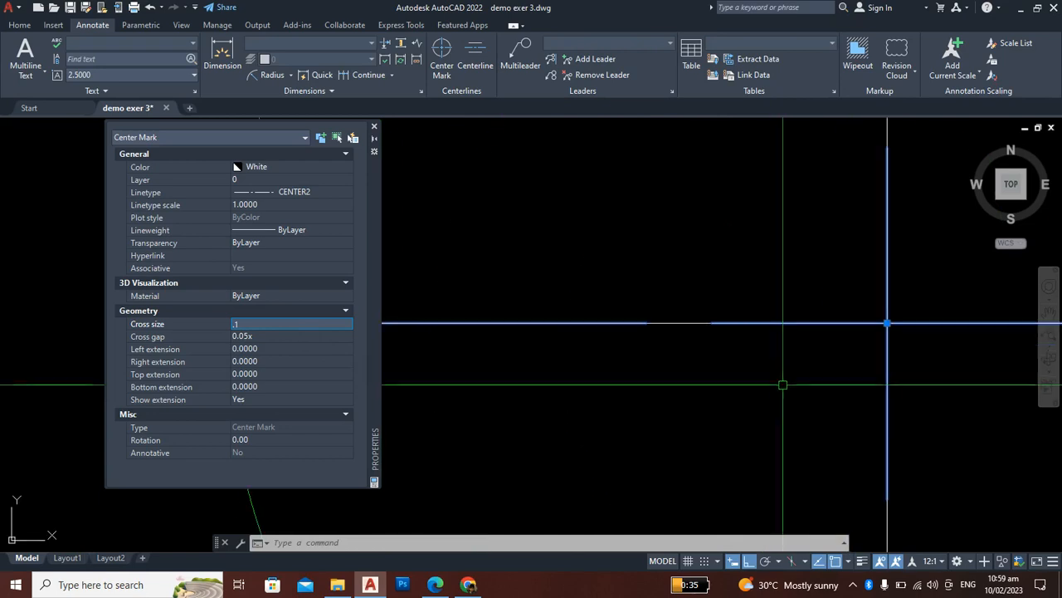
scroll(778, 378, down, 8)
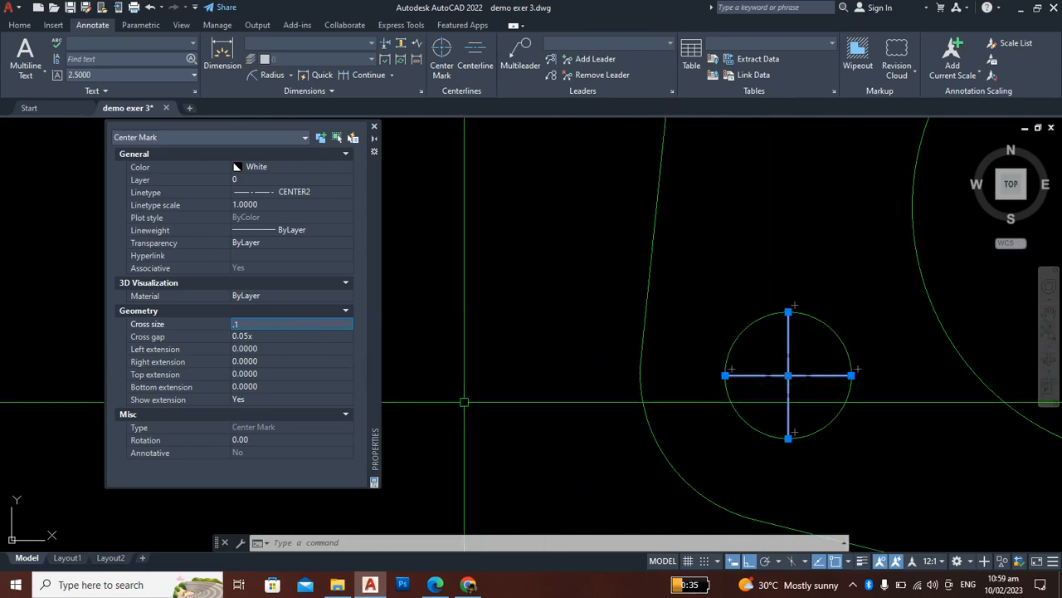
click(280, 399)
click(284, 400)
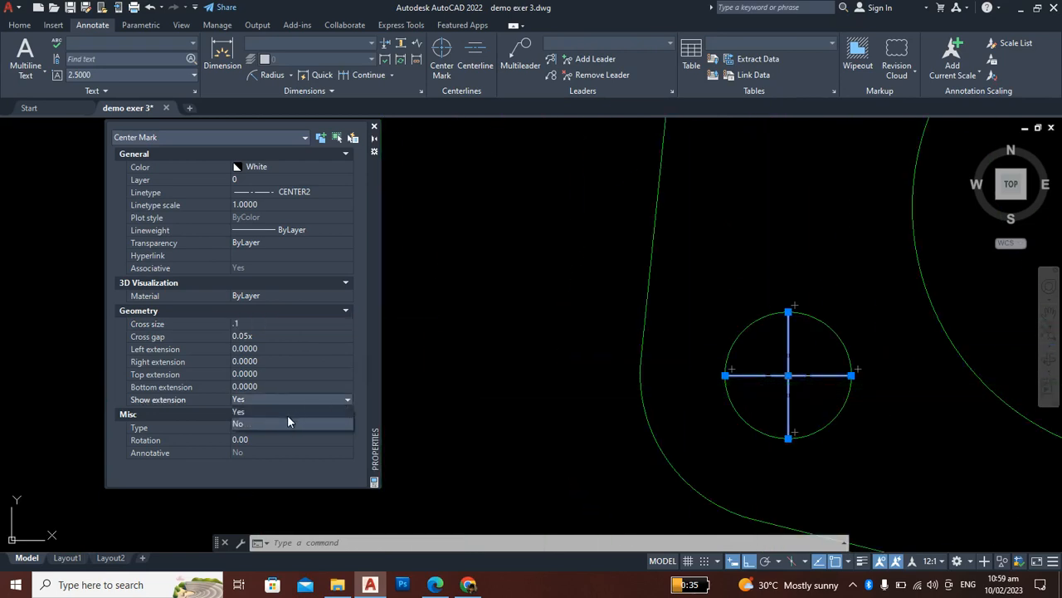
click(268, 424)
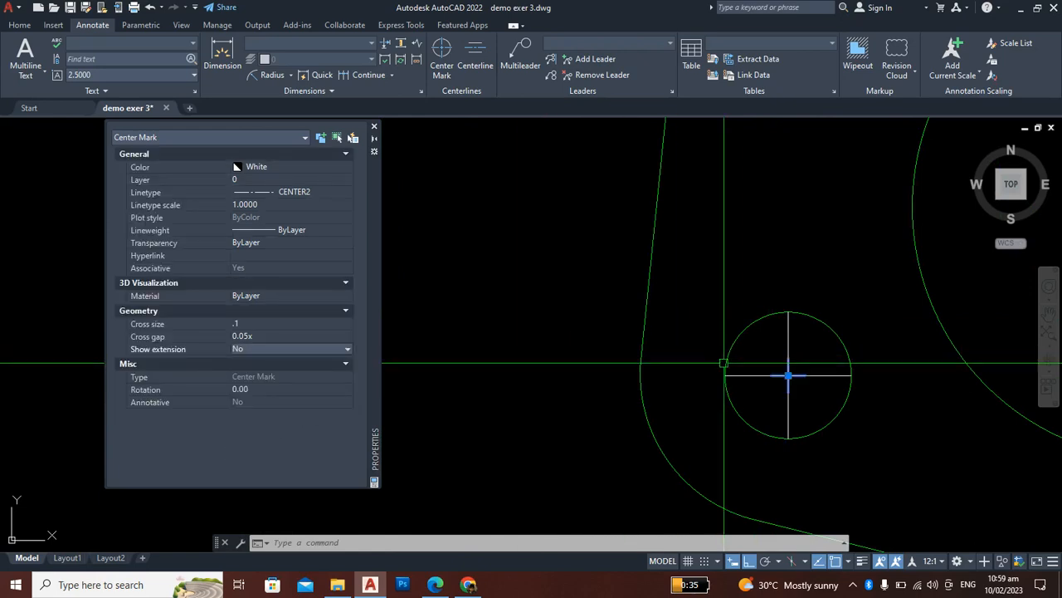
scroll(767, 380, up, 4)
key(Escape)
Step: Delete the duplicate center mark whose lines still span the full lower-left corner hole, keeping only the small cross
click(790, 361)
scroll(809, 373, down, 5)
key(Escape)
scroll(780, 369, up, 3)
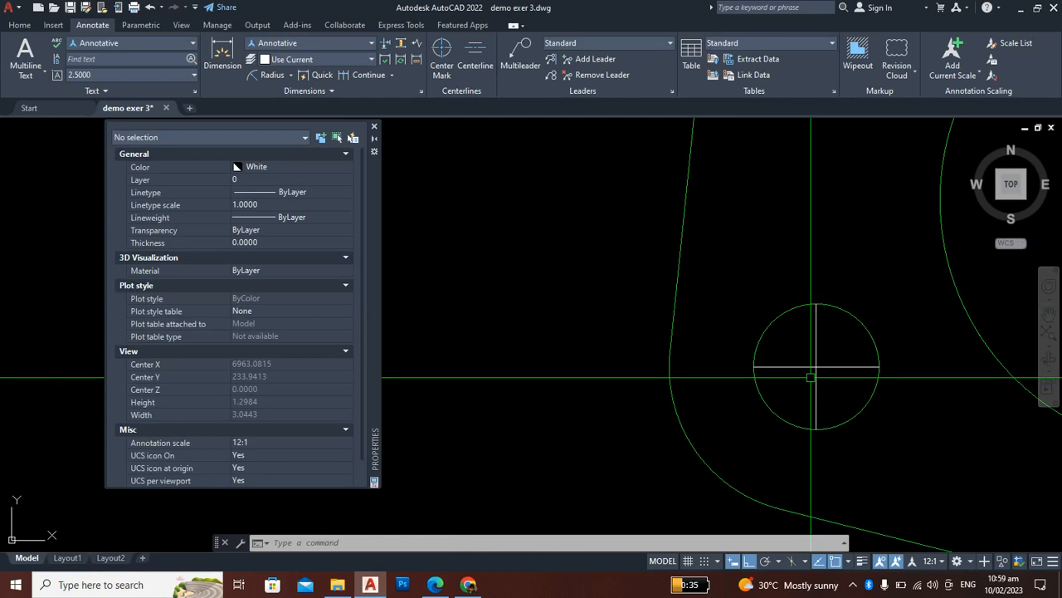
click(776, 365)
scroll(777, 365, down, 3)
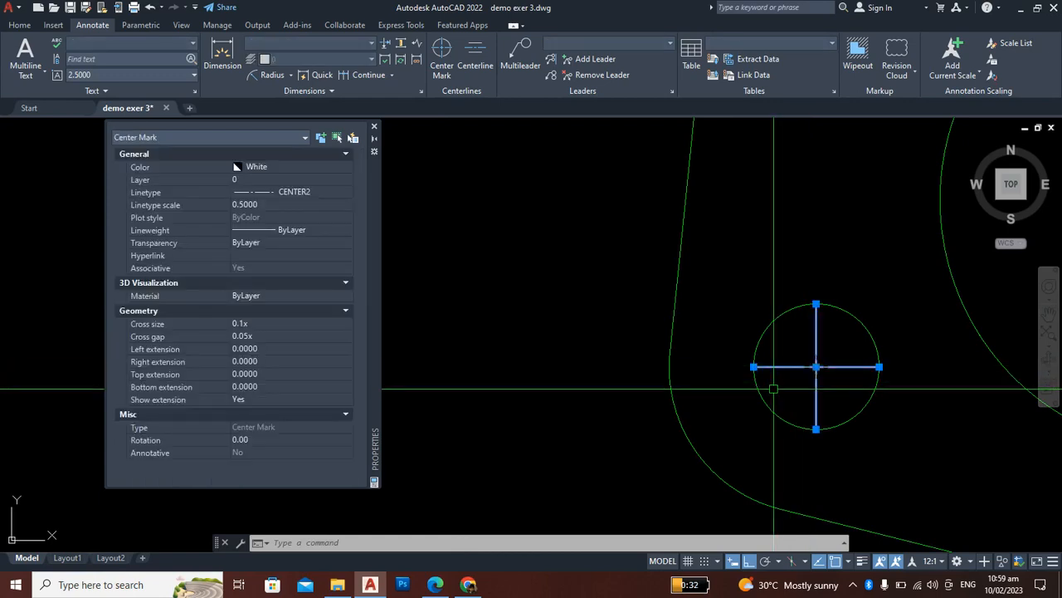
key(Escape)
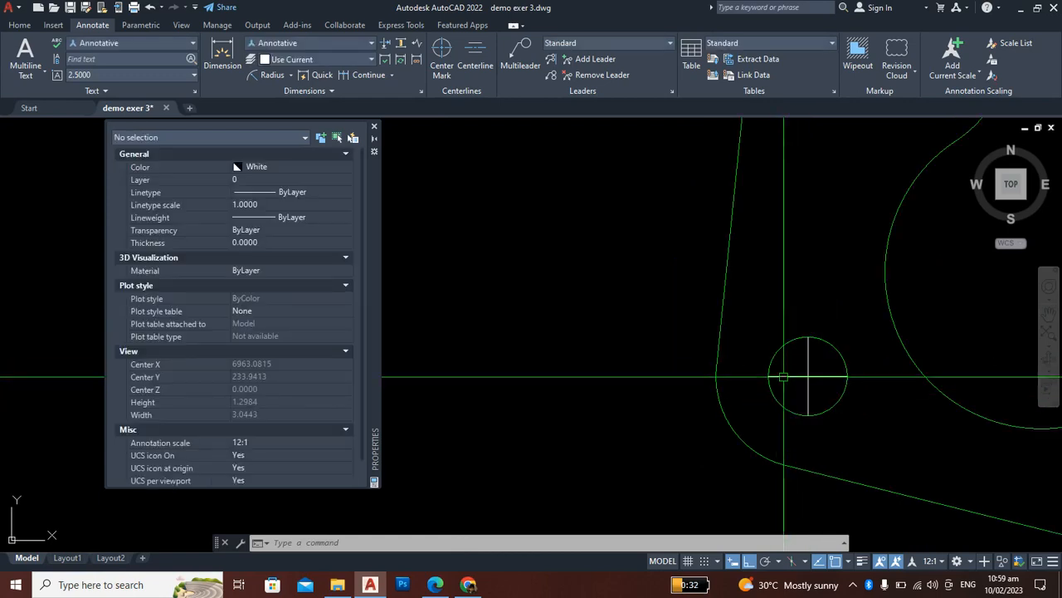
click(778, 375)
key(Escape)
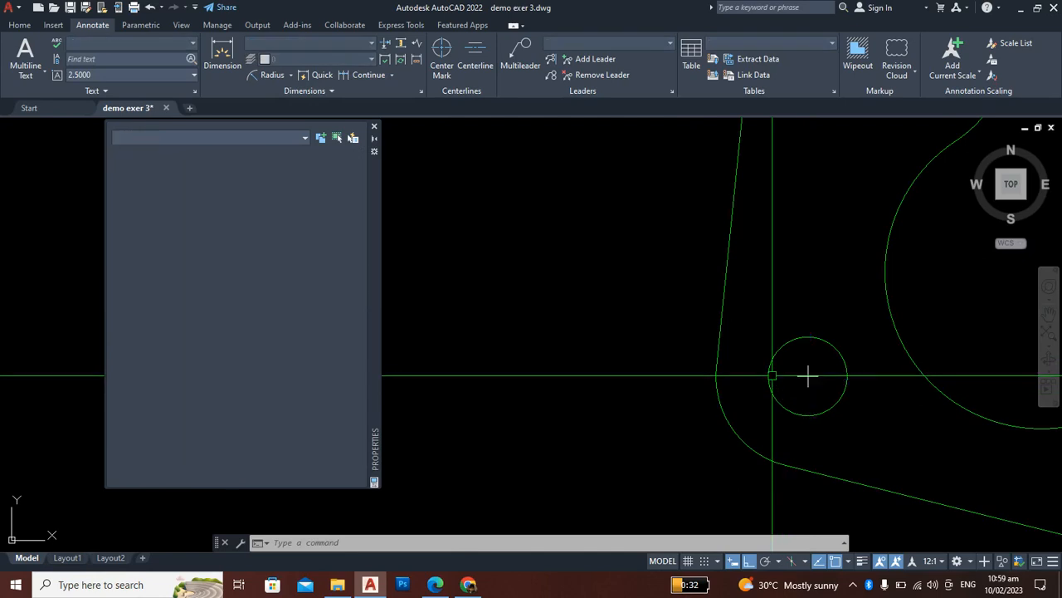
Step: Set the cross size of the remaining lower-left hole center mark to .2, close the properties display and clear the selection
click(808, 376)
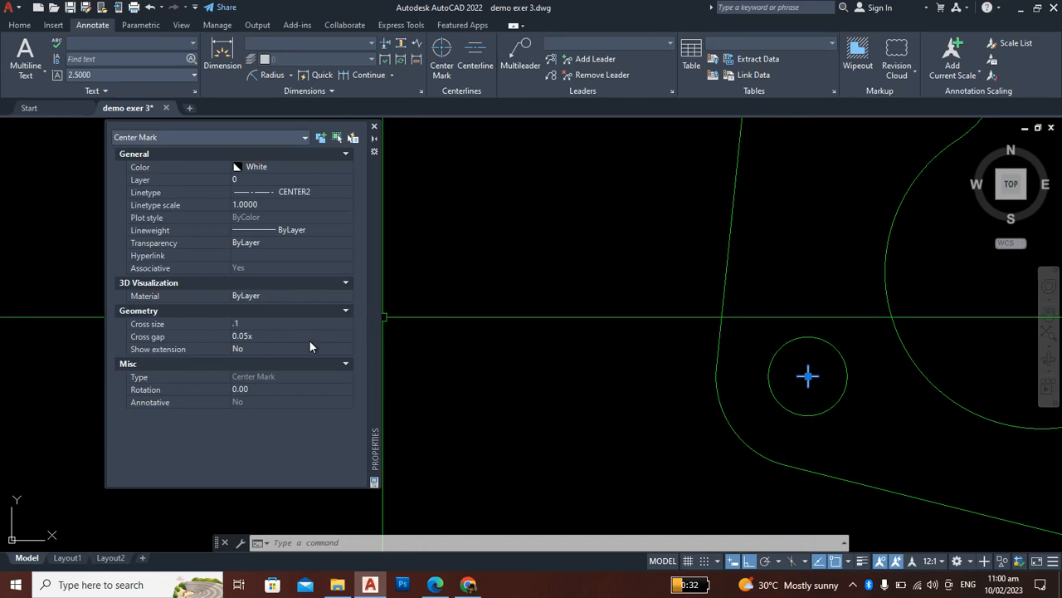
click(258, 325)
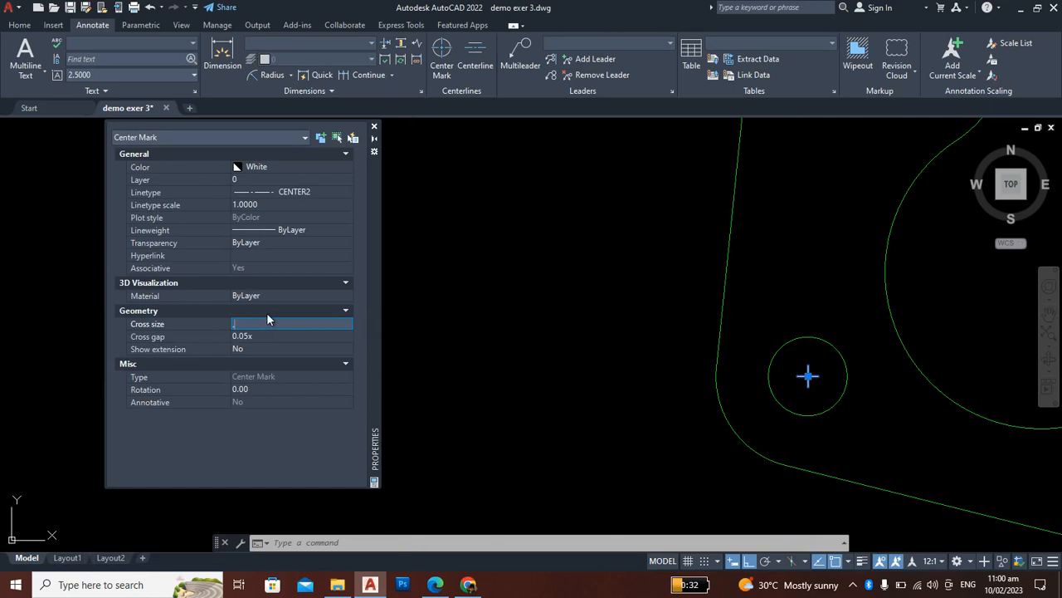
text(2)
key(Return)
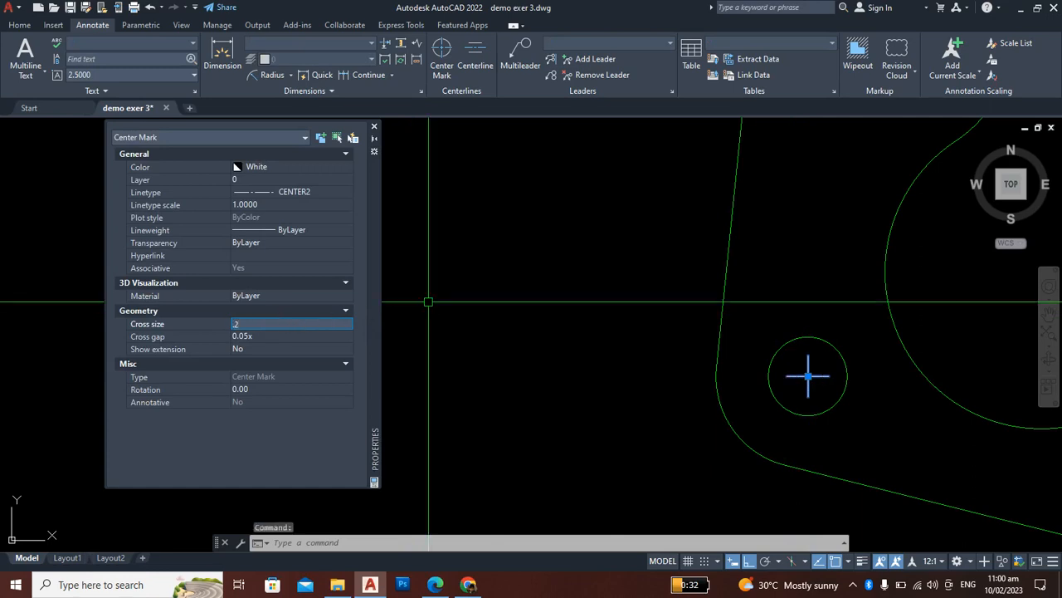
click(374, 126)
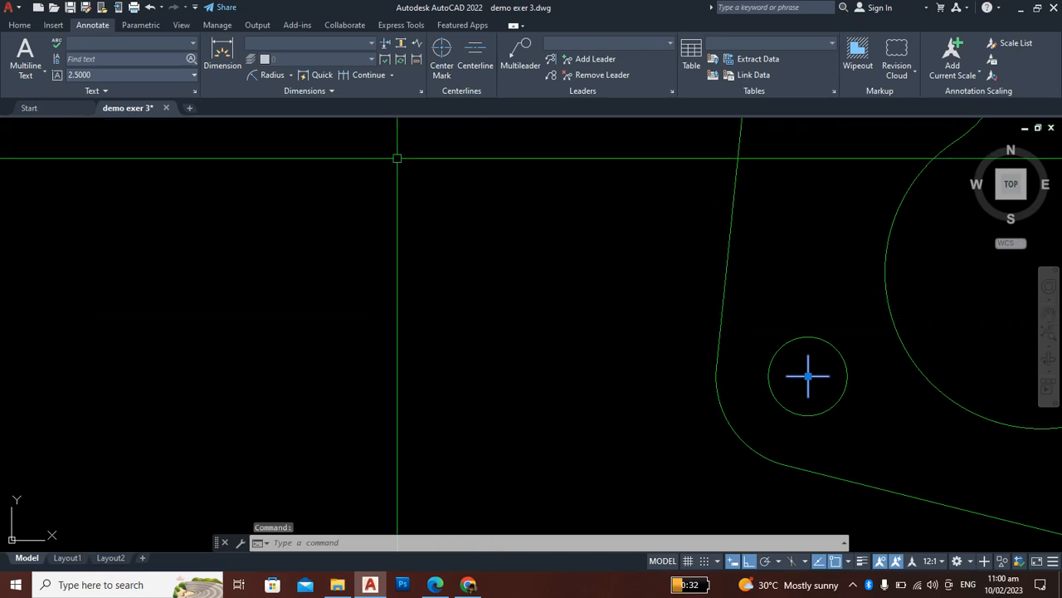
key(Escape)
key(Escape)
scroll(615, 348, down, 4)
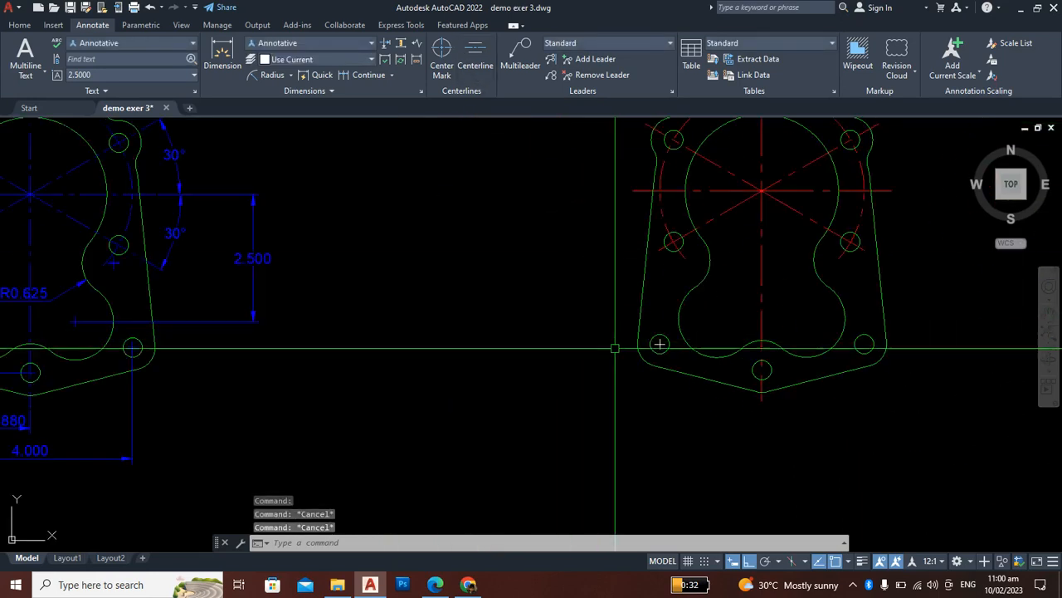
scroll(615, 347, down, 3)
scroll(664, 359, up, 6)
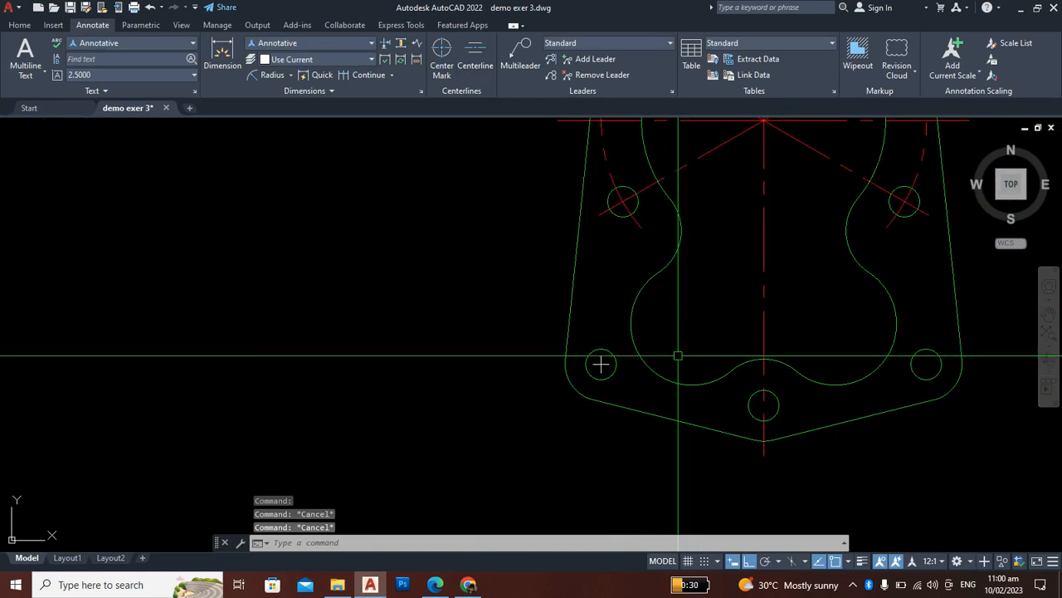
scroll(768, 393, up, 2)
scroll(561, 372, down, 3)
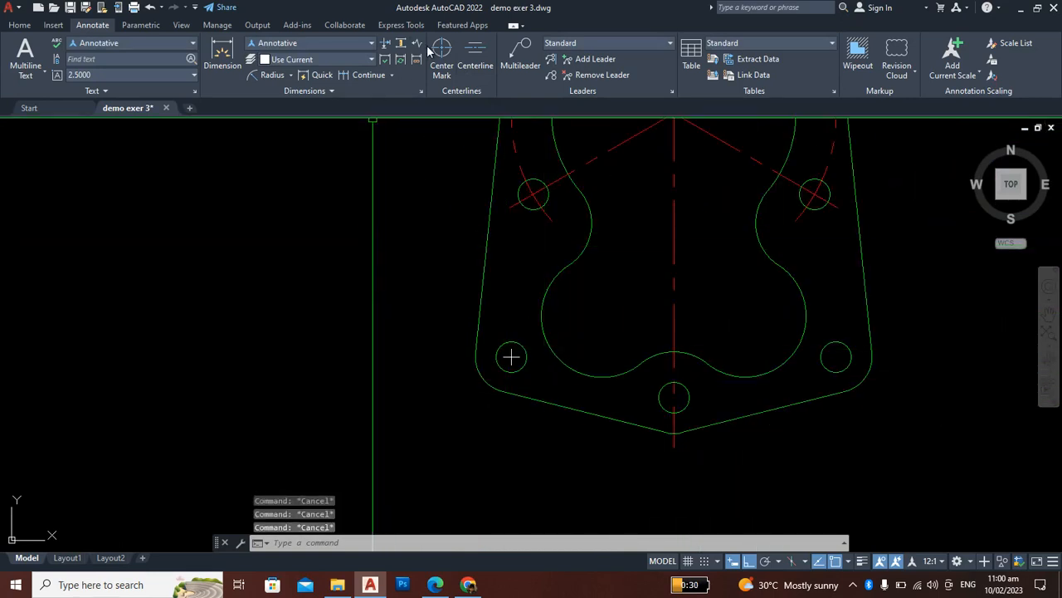
click(19, 25)
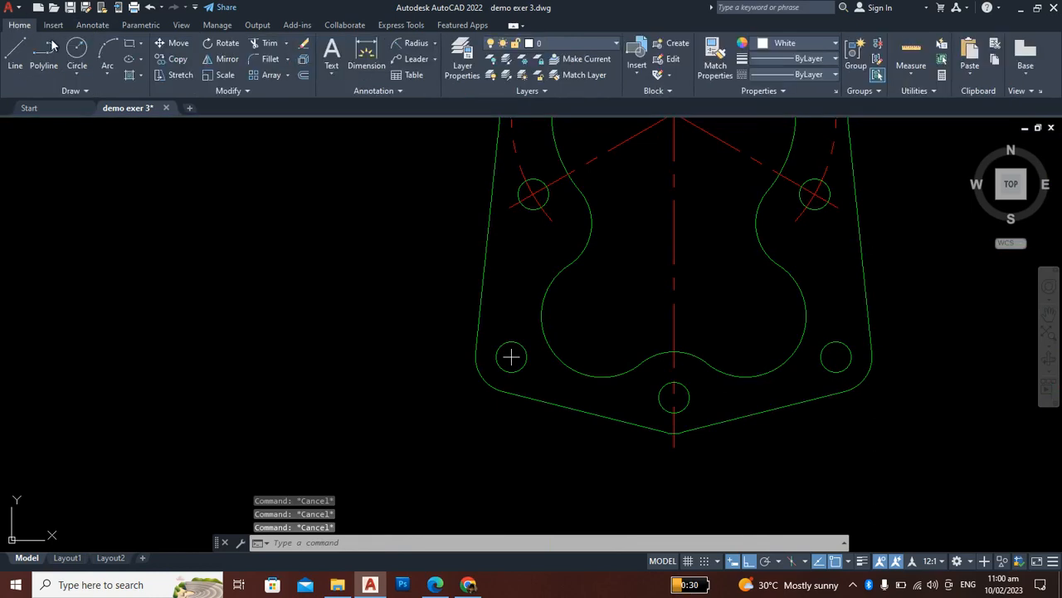
click(173, 59)
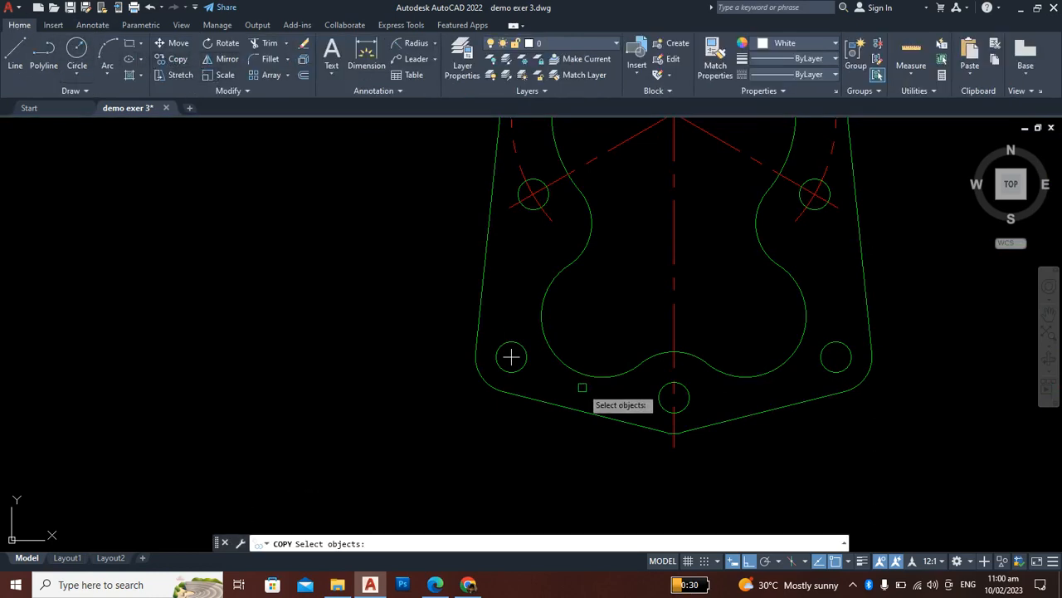
scroll(511, 356, up, 3)
click(513, 369)
scroll(489, 340, up, 2)
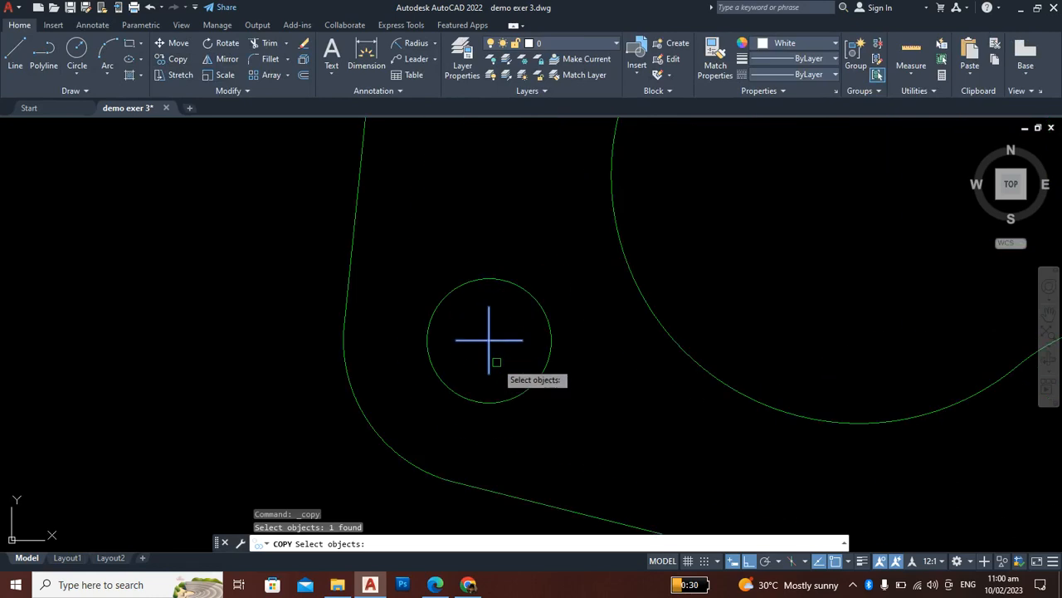
key(Return)
scroll(498, 340, down, 3)
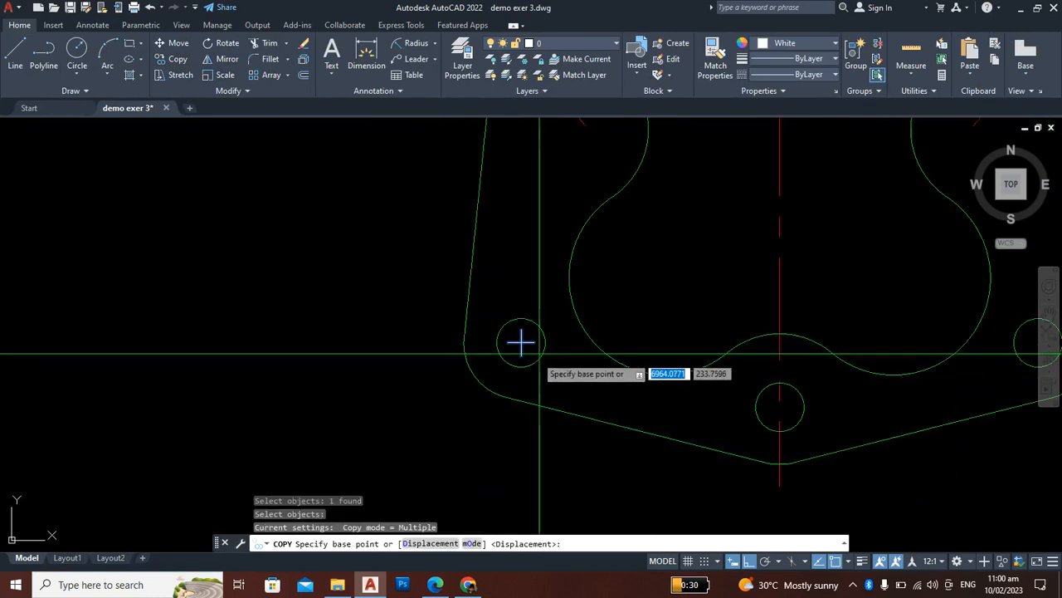
key(Escape)
key(Escape)
key(Escape)
scroll(517, 384, down, 2)
scroll(517, 385, up, 4)
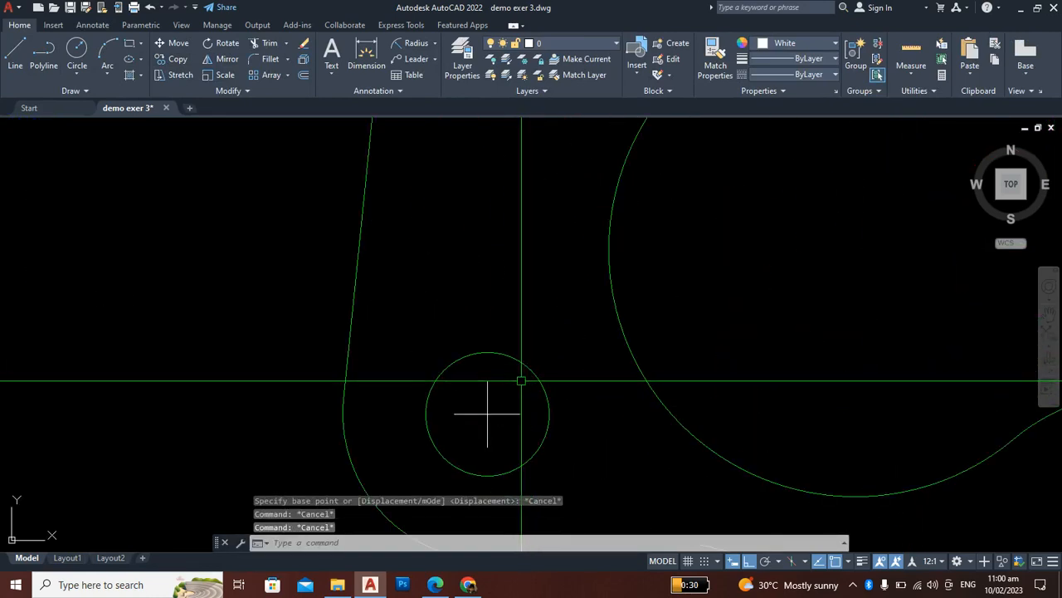
scroll(522, 384, down, 4)
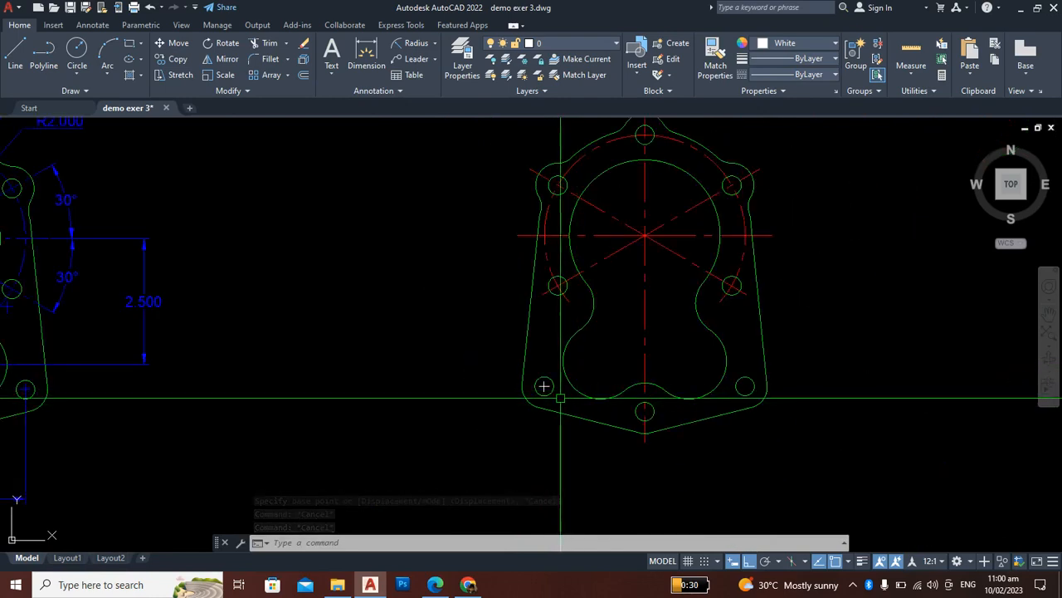
scroll(539, 383, up, 2)
scroll(535, 381, up, 4)
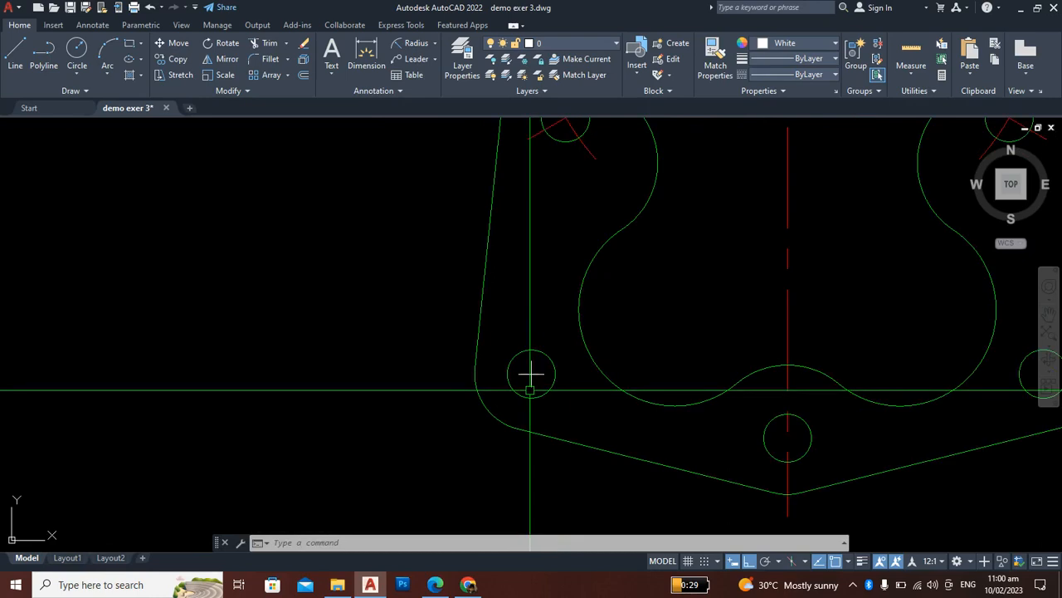
Step: Set the lower-left hole's center mark color to Red and make Red the current color for new objects
click(543, 379)
click(525, 379)
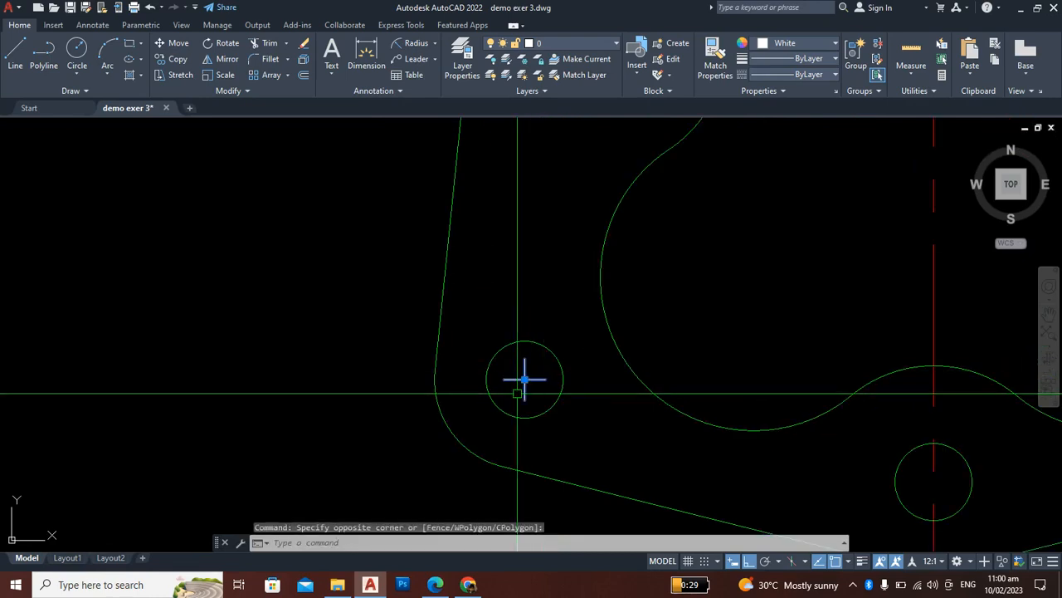
click(768, 45)
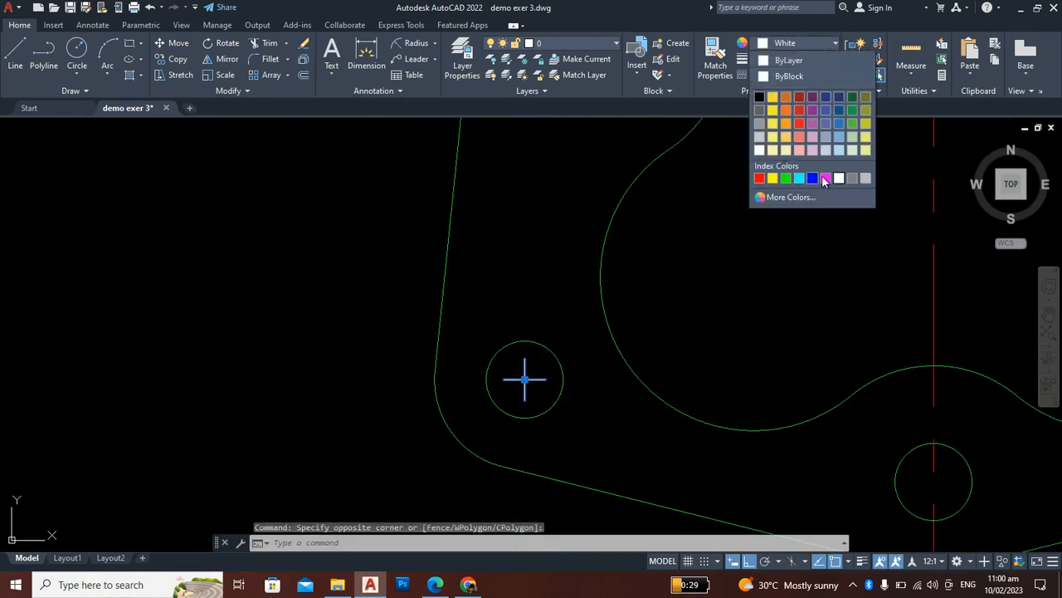
click(761, 179)
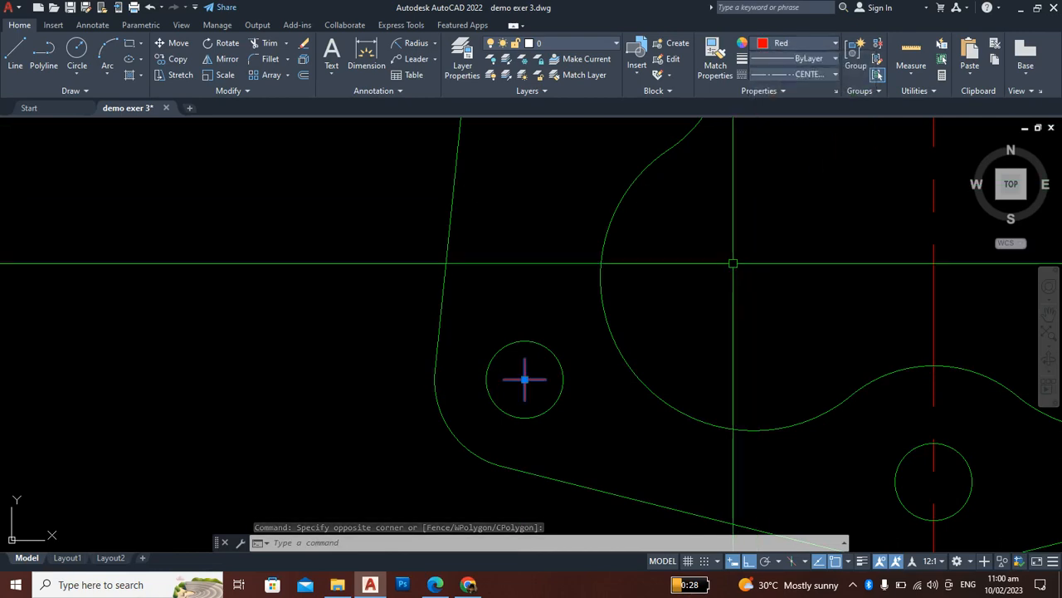
scroll(669, 318, down, 2)
key(Escape)
click(772, 46)
click(761, 178)
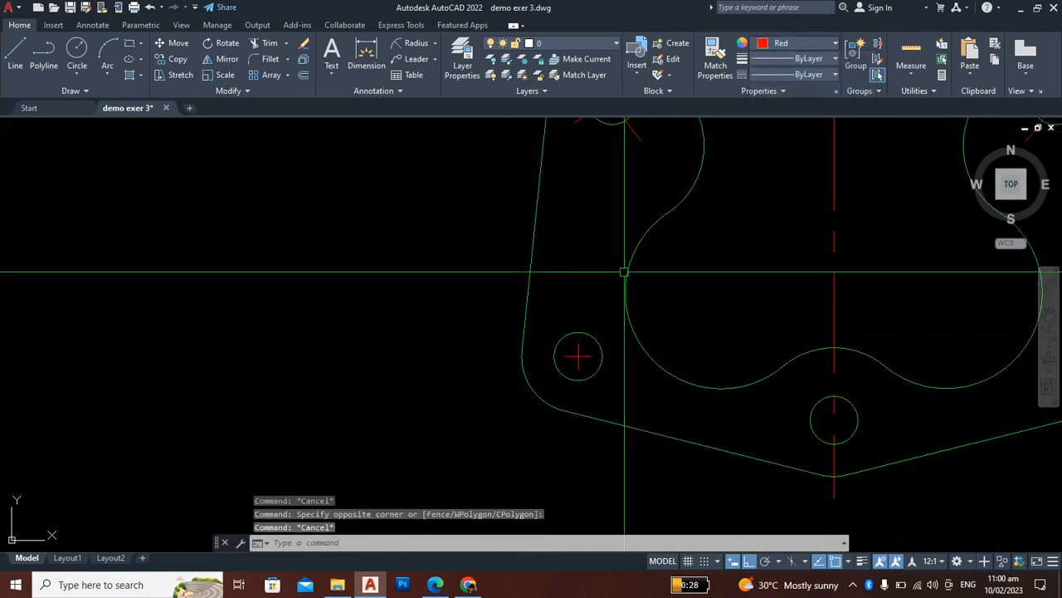
scroll(610, 307, down, 3)
scroll(642, 345, up, 2)
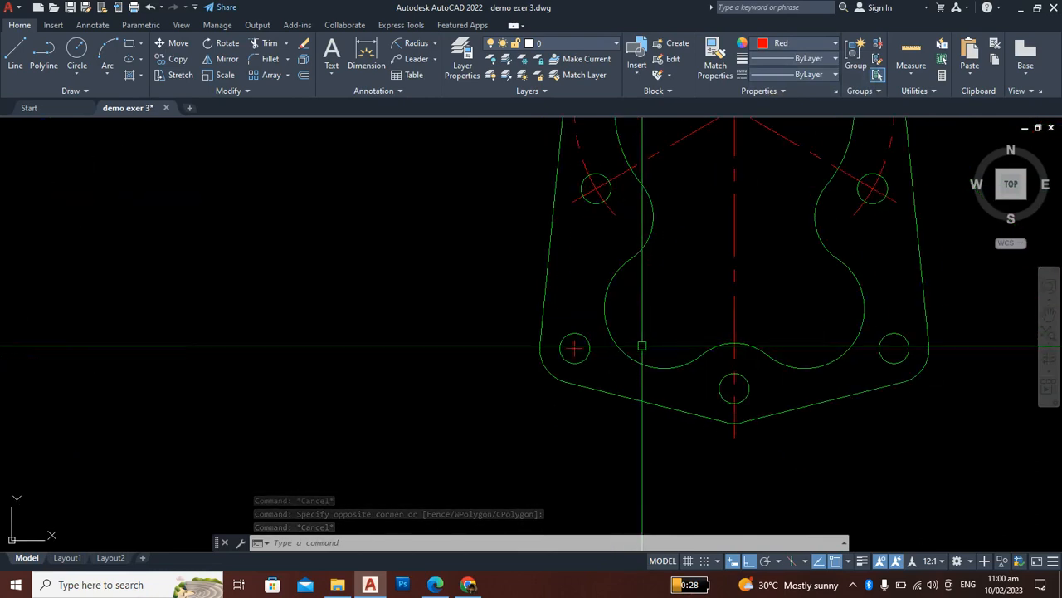
key(Escape)
scroll(581, 357, up, 4)
scroll(538, 366, down, 4)
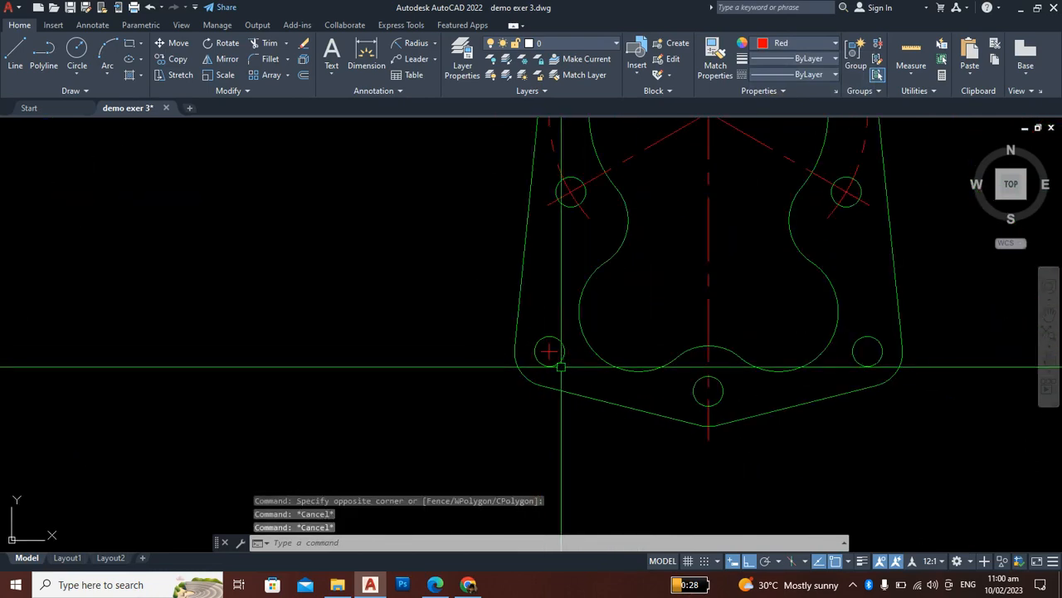
middle_drag(597, 366, 506, 384)
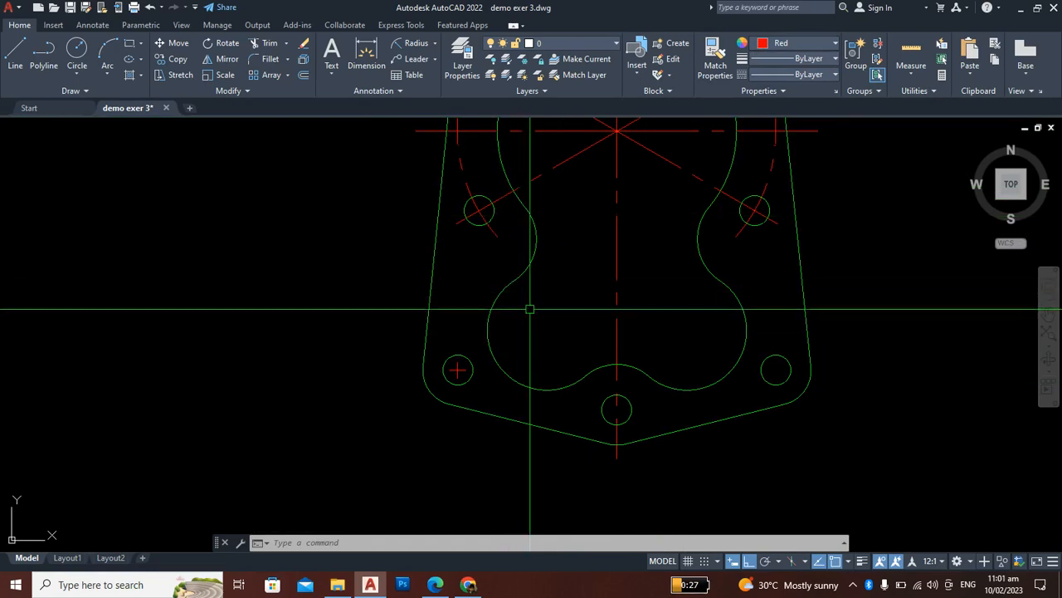
scroll(552, 328, down, 2)
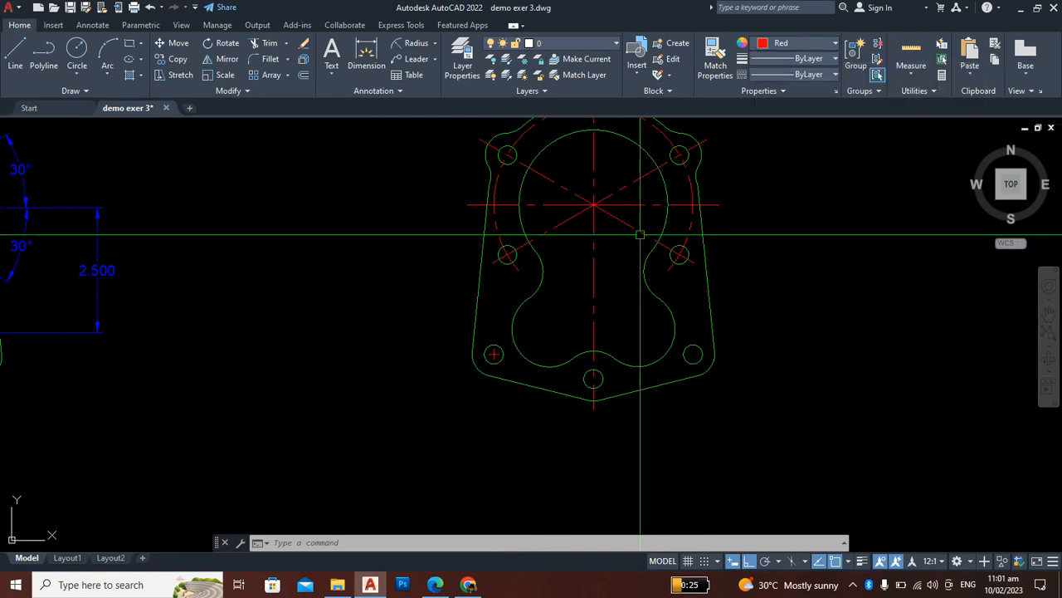
scroll(493, 354, up, 3)
right_click(474, 379)
key(Escape)
scroll(493, 344, down, 3)
scroll(493, 362, up, 2)
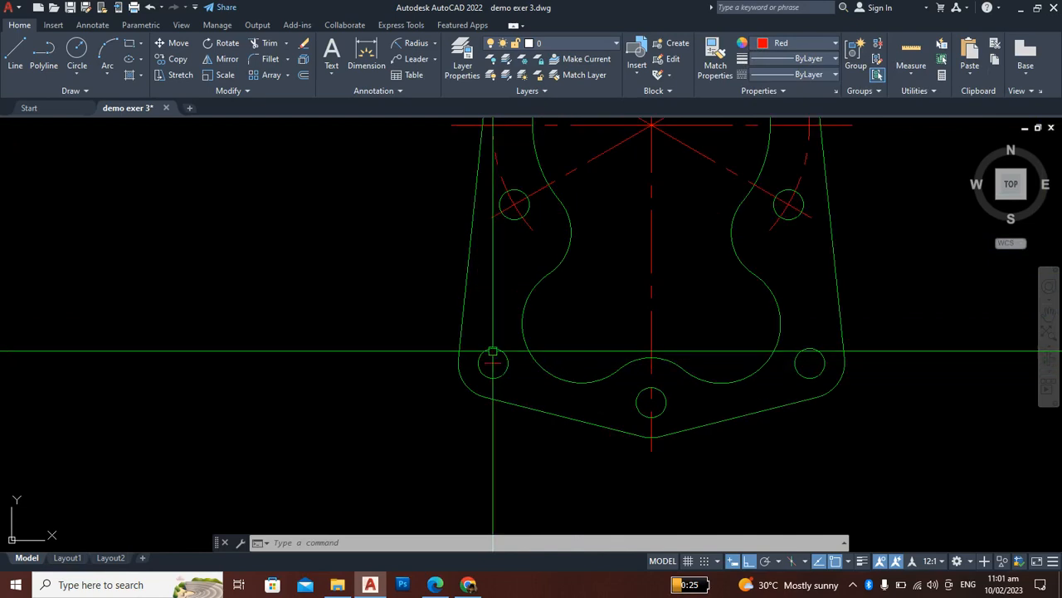
Step: Try to copy the center mark from the lower-left hole into the bottom middle hole
click(172, 59)
scroll(506, 411, up, 2)
scroll(495, 330, up, 2)
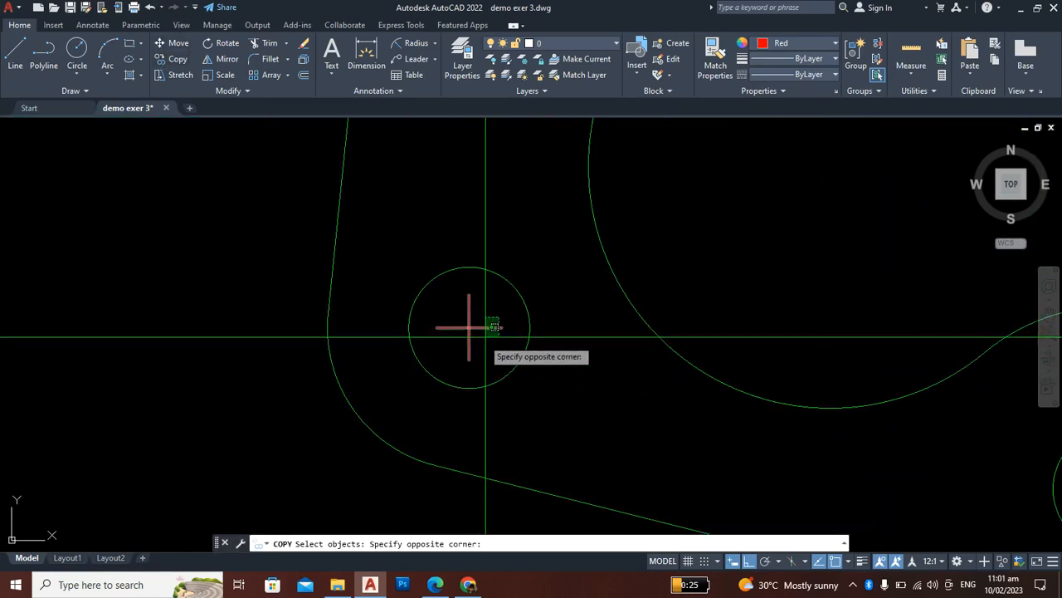
click(482, 330)
key(Return)
click(481, 332)
scroll(477, 287, down, 5)
scroll(627, 349, up, 4)
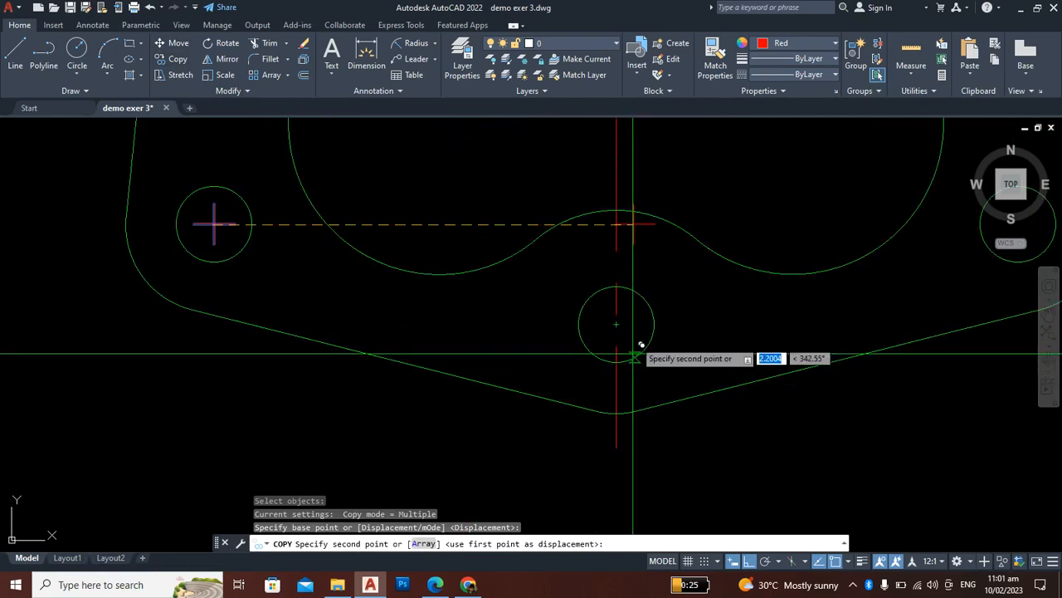
click(619, 314)
scroll(581, 348, down, 3)
scroll(706, 324, up, 4)
scroll(291, 431, up, 3)
scroll(368, 398, up, 1)
scroll(498, 324, down, 1)
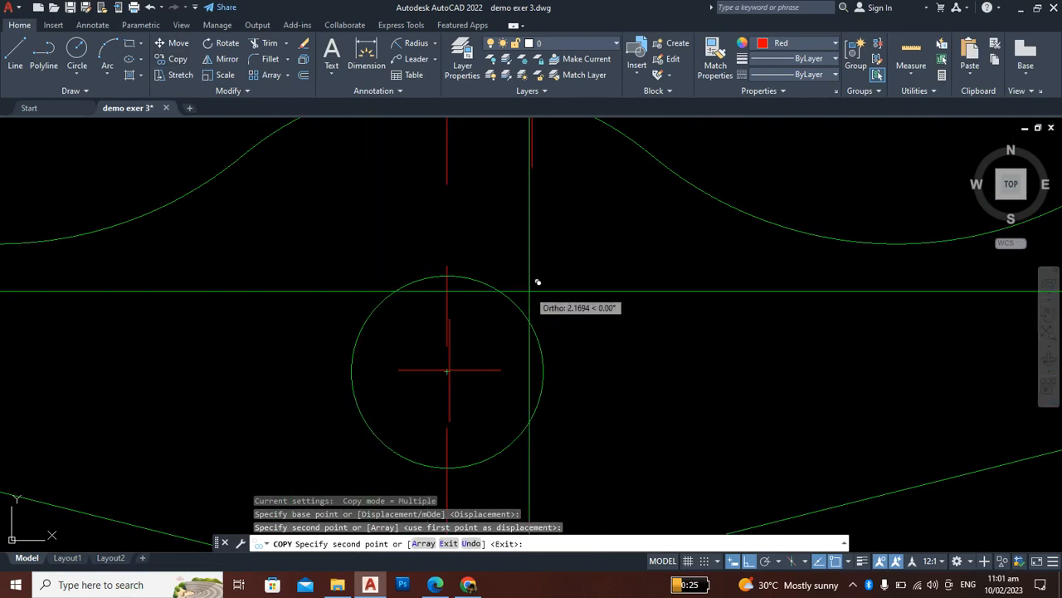
scroll(523, 299, down, 1)
key(Escape)
Step: Erase the off-center copy of the center mark in the bottom middle hole
scroll(497, 318, up, 2)
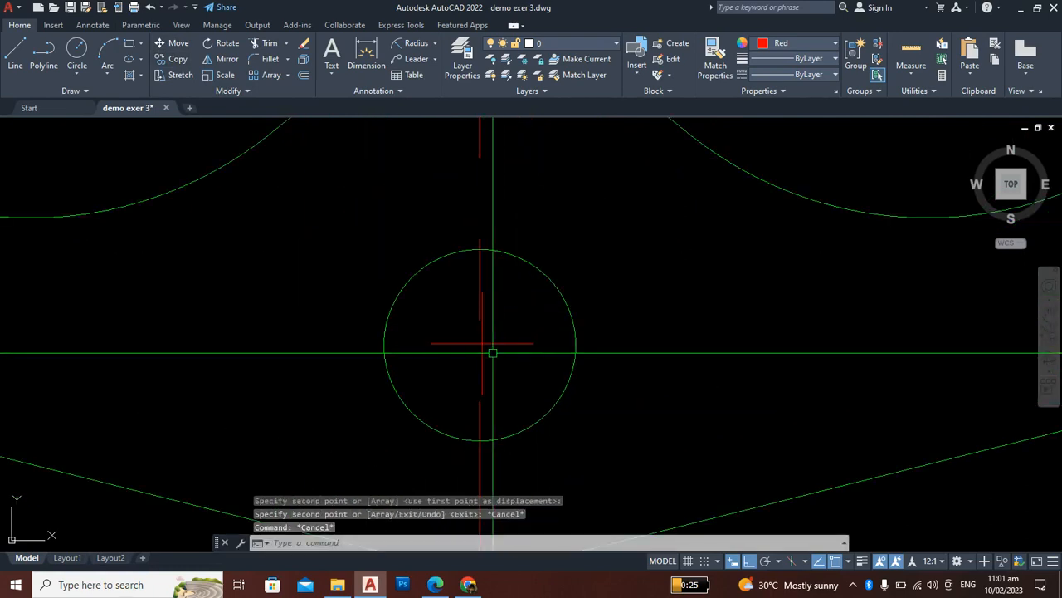
click(488, 336)
text(E)
key(Return)
scroll(630, 349, down, 5)
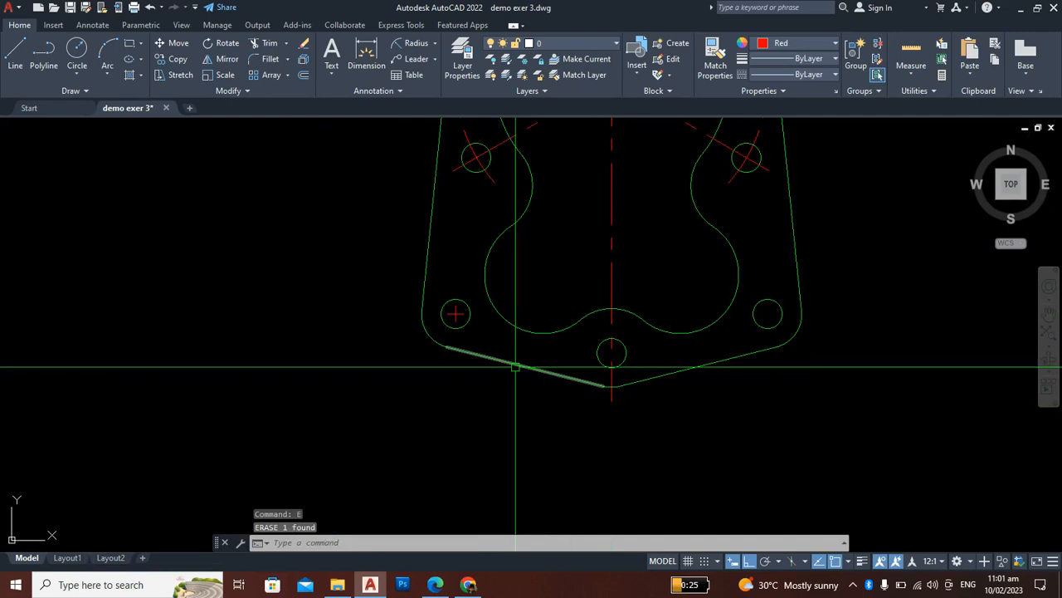
Step: Copy the lower-left hole's center mark from its center to the centers of the bottom middle and lower-right holes
click(162, 61)
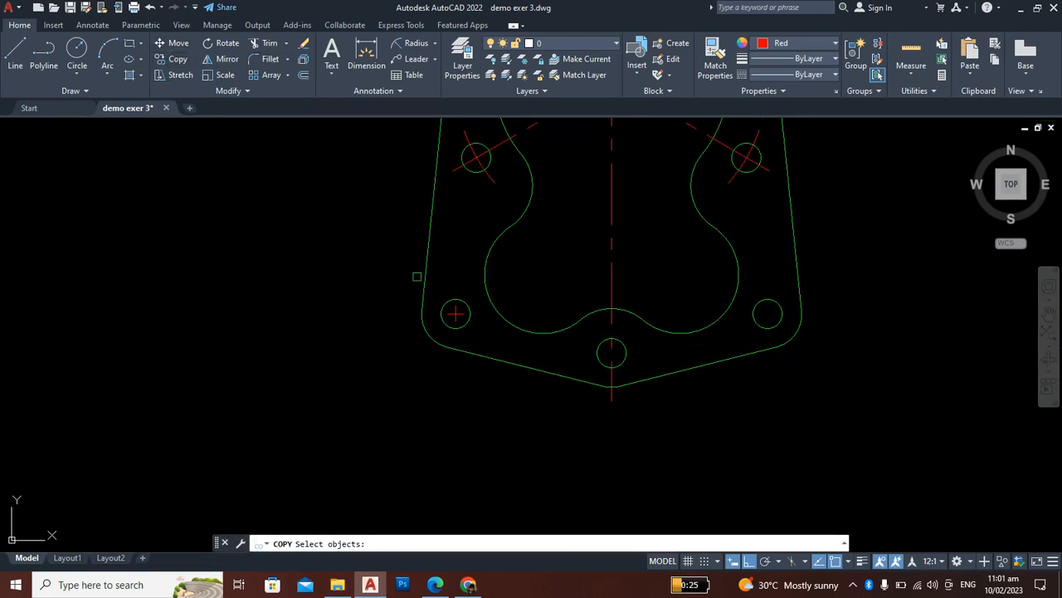
scroll(481, 353, up, 4)
scroll(387, 240, up, 2)
key(Return)
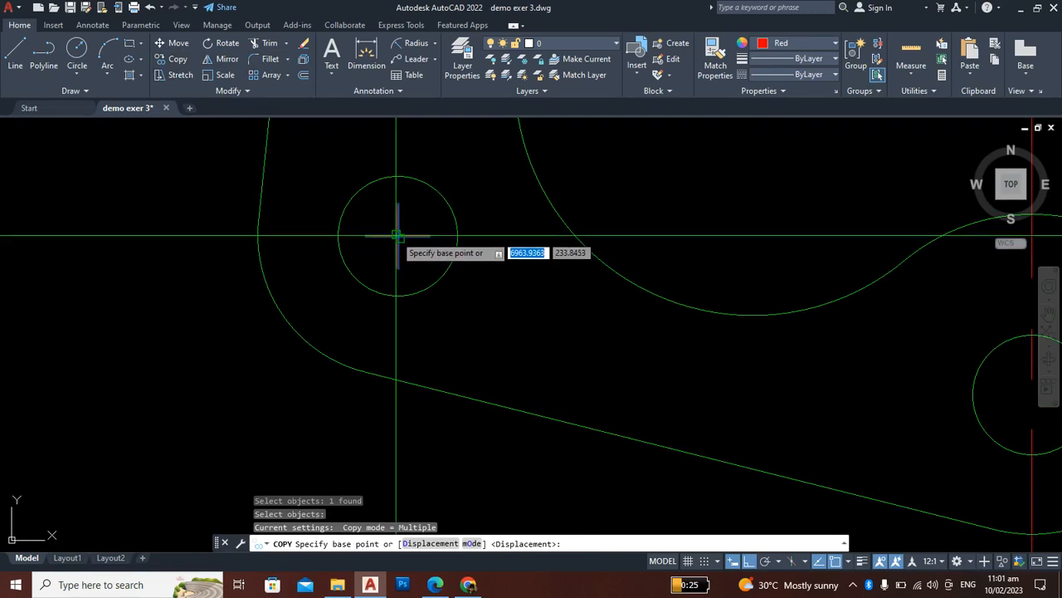
click(395, 239)
scroll(600, 301, down, 3)
scroll(574, 284, up, 3)
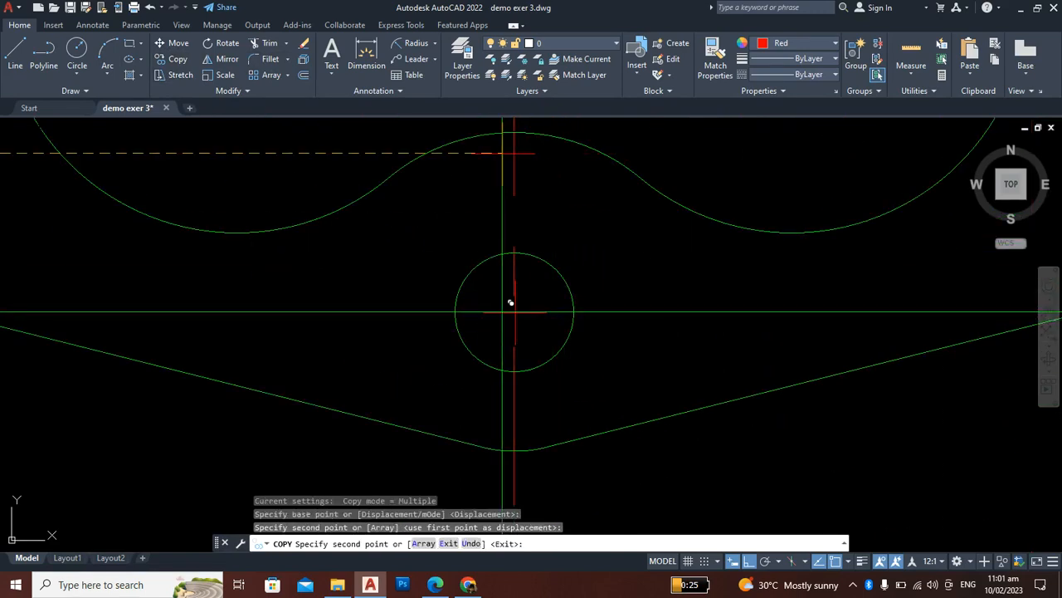
scroll(573, 322, down, 4)
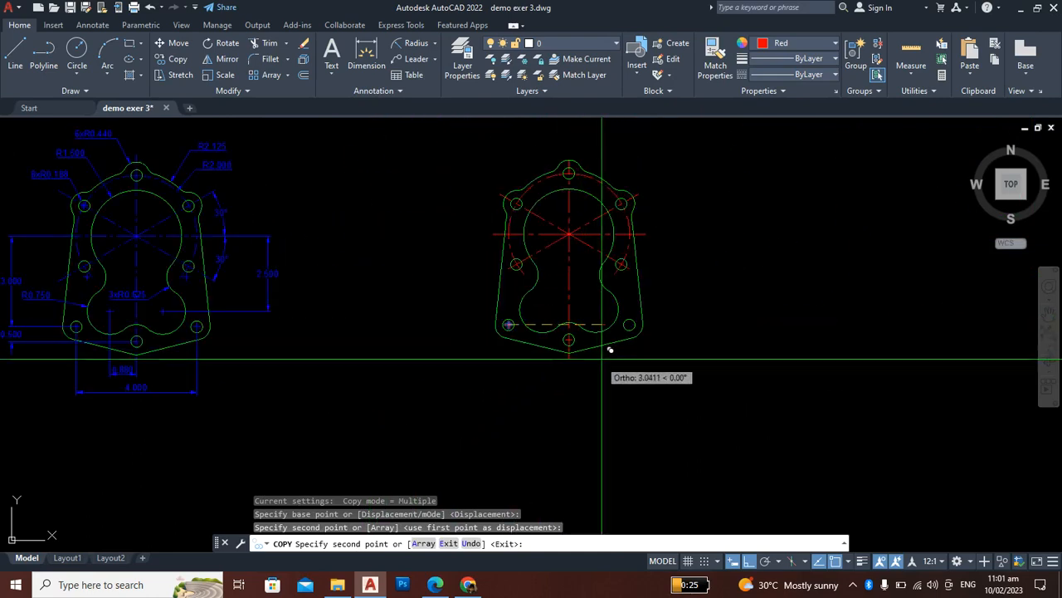
scroll(635, 325, up, 4)
click(640, 312)
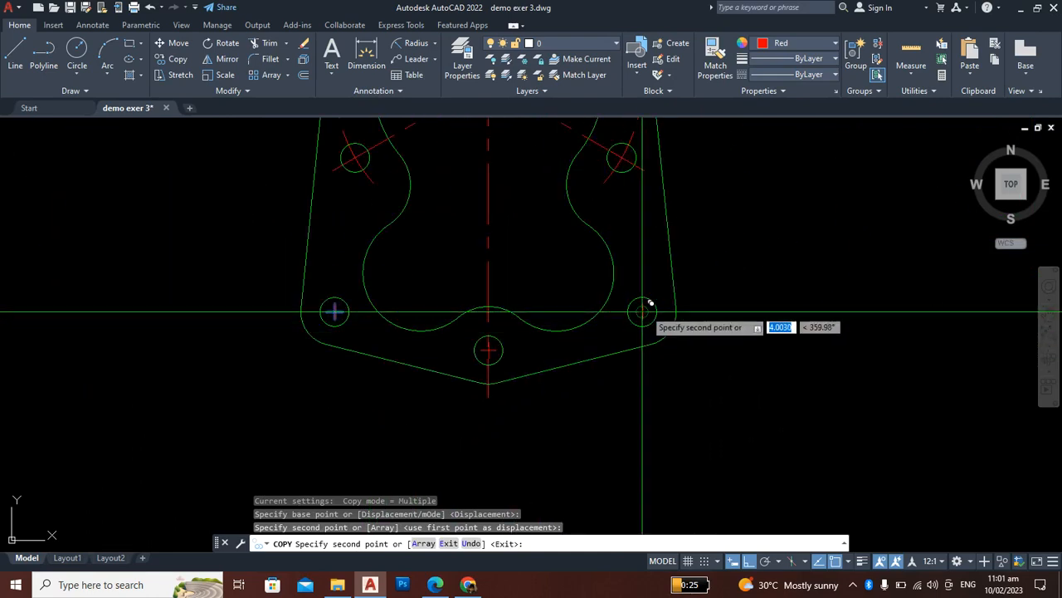
scroll(656, 355, down, 4)
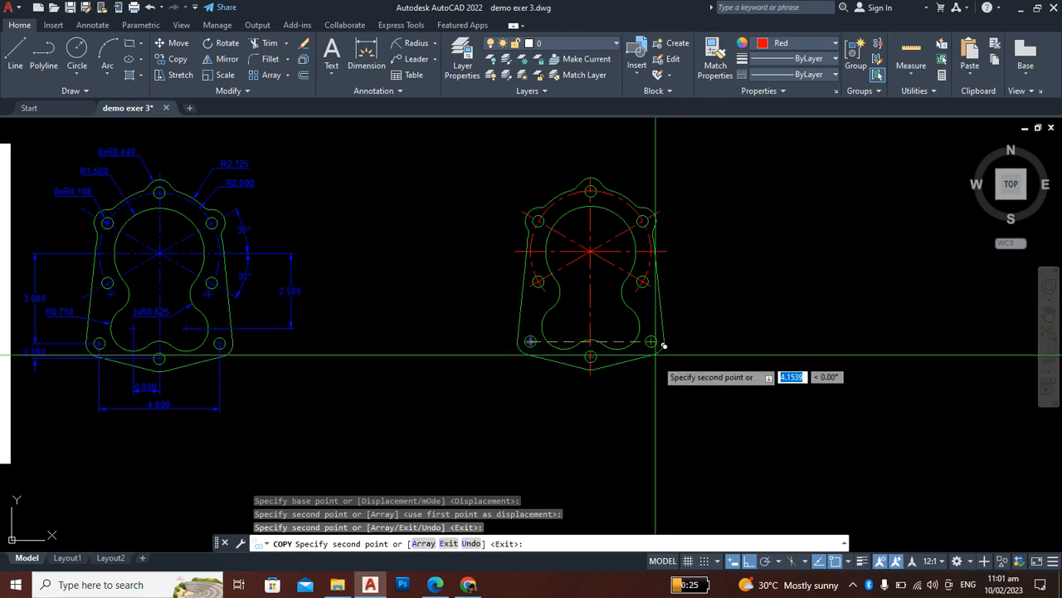
scroll(638, 214, up, 4)
key(Escape)
key(Escape)
key(Escape)
key(Escape)
Step: Inspect how the bolt-circle arc and the radial centerline cross at the upper-right hole of the copied gasket
scroll(638, 238, up, 2)
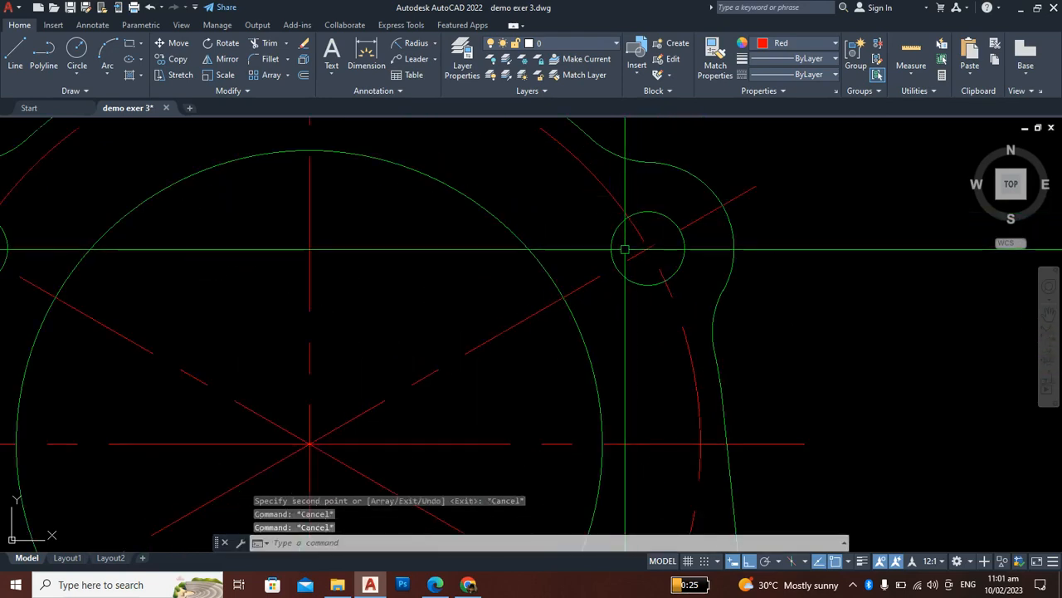
scroll(638, 234, down, 5)
click(638, 234)
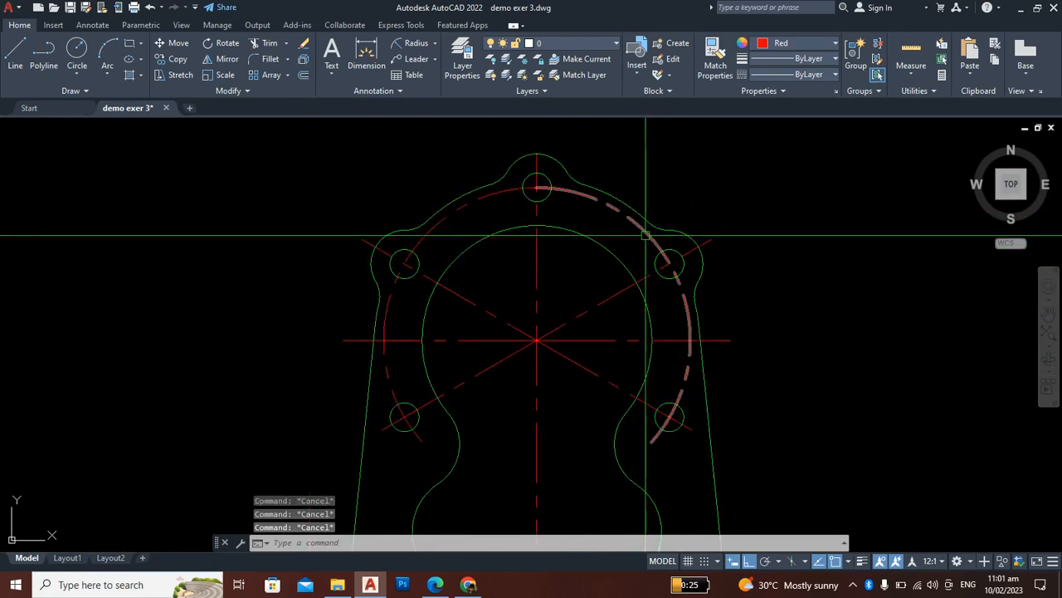
scroll(689, 251, up, 2)
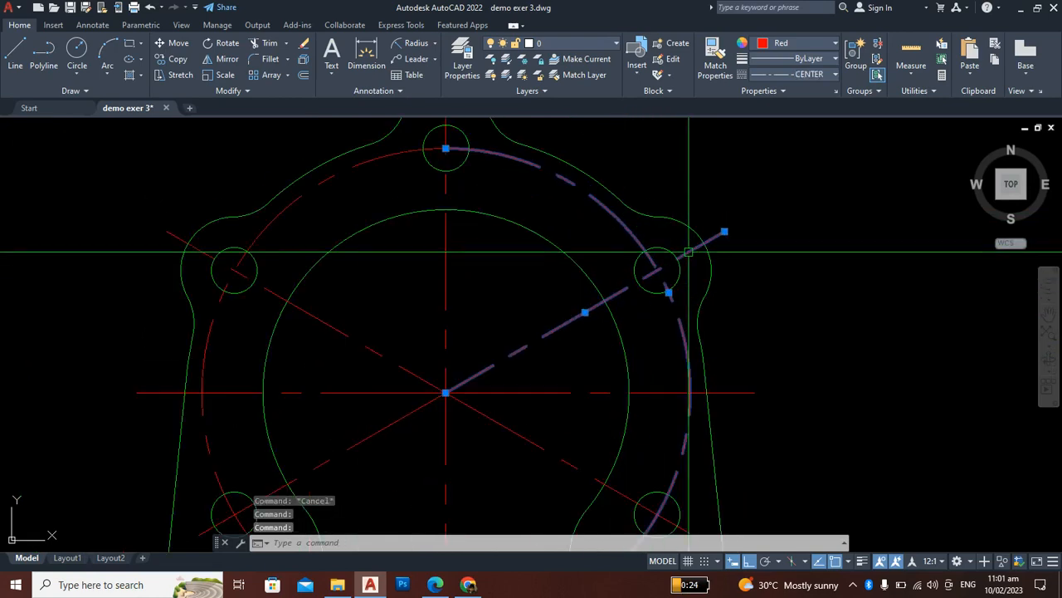
key(Escape)
key(Escape)
scroll(656, 265, up, 3)
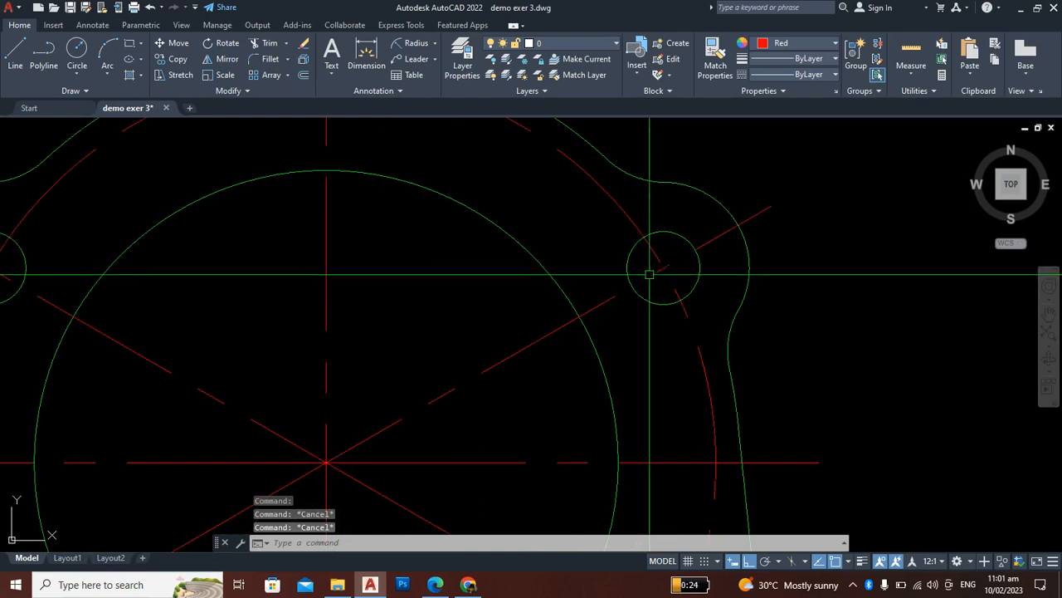
scroll(608, 284, down, 2)
scroll(619, 273, up, 2)
scroll(642, 240, down, 4)
scroll(642, 237, up, 1)
scroll(637, 242, down, 2)
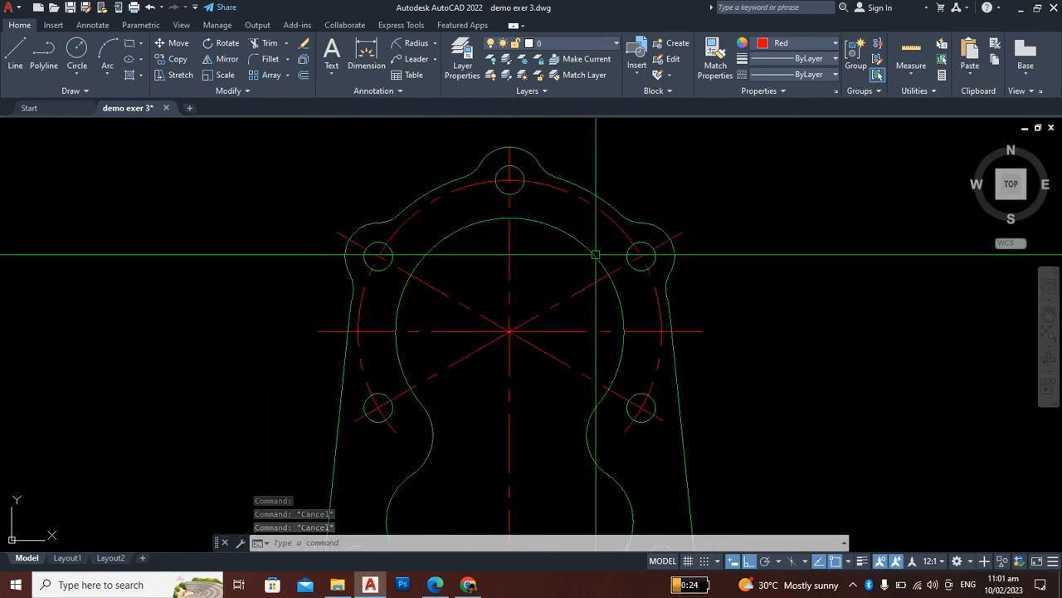
scroll(592, 245, down, 1)
scroll(620, 249, down, 2)
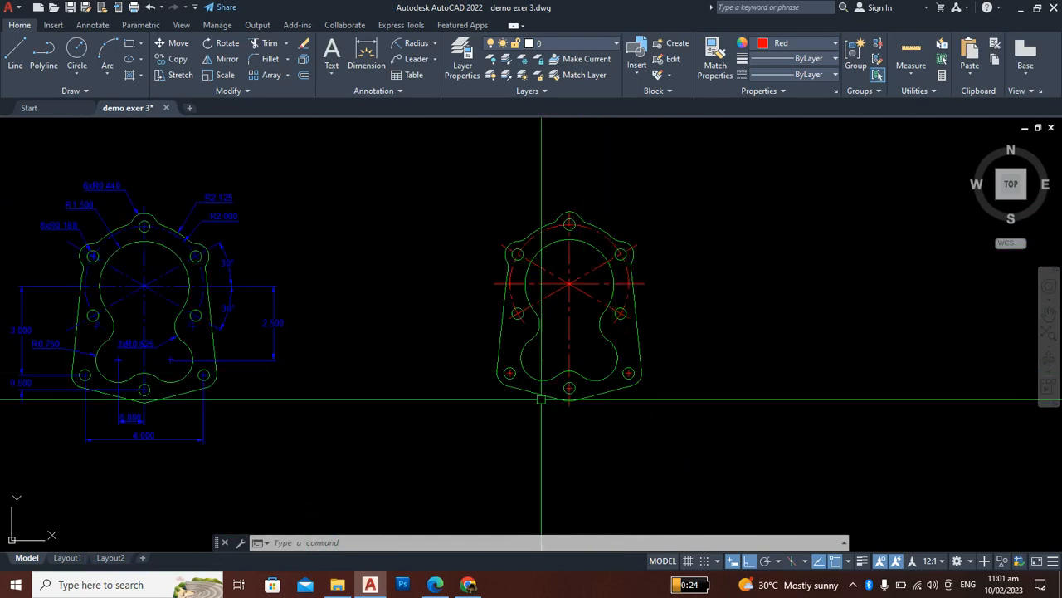
Step: Examine the center marks in the copied gasket's holes and compare them with the dimensioned original
scroll(580, 373, up, 4)
scroll(580, 373, up, 4)
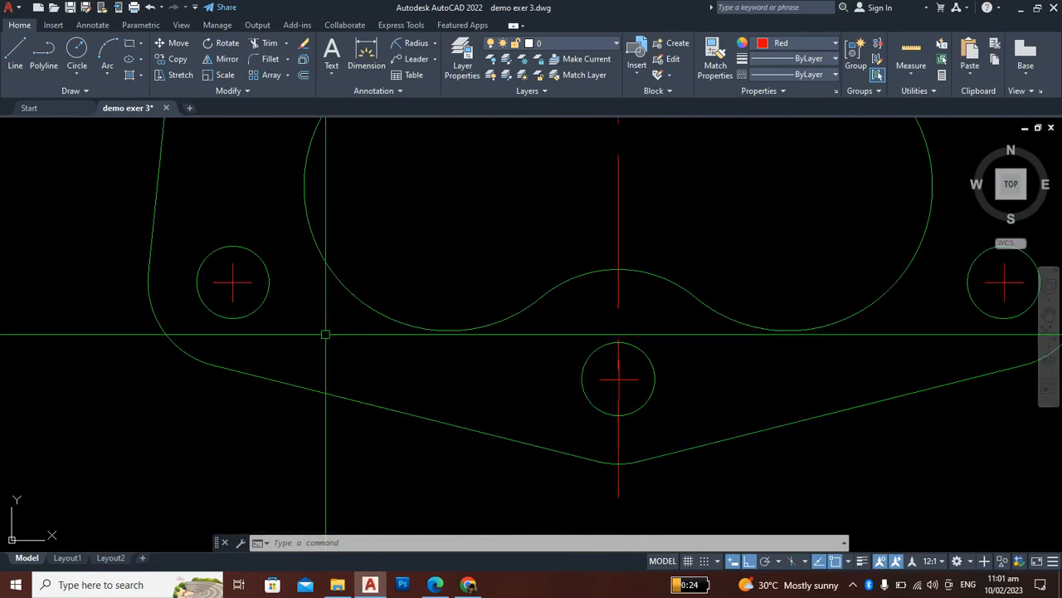
scroll(311, 379, down, 2)
scroll(278, 364, down, 3)
scroll(349, 280, up, 4)
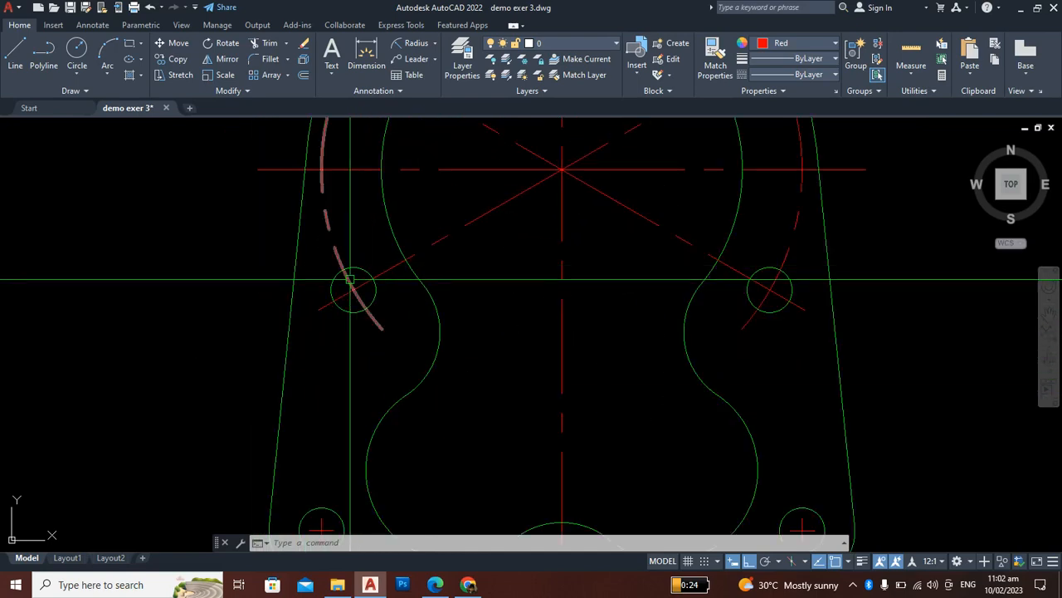
scroll(498, 344, down, 2)
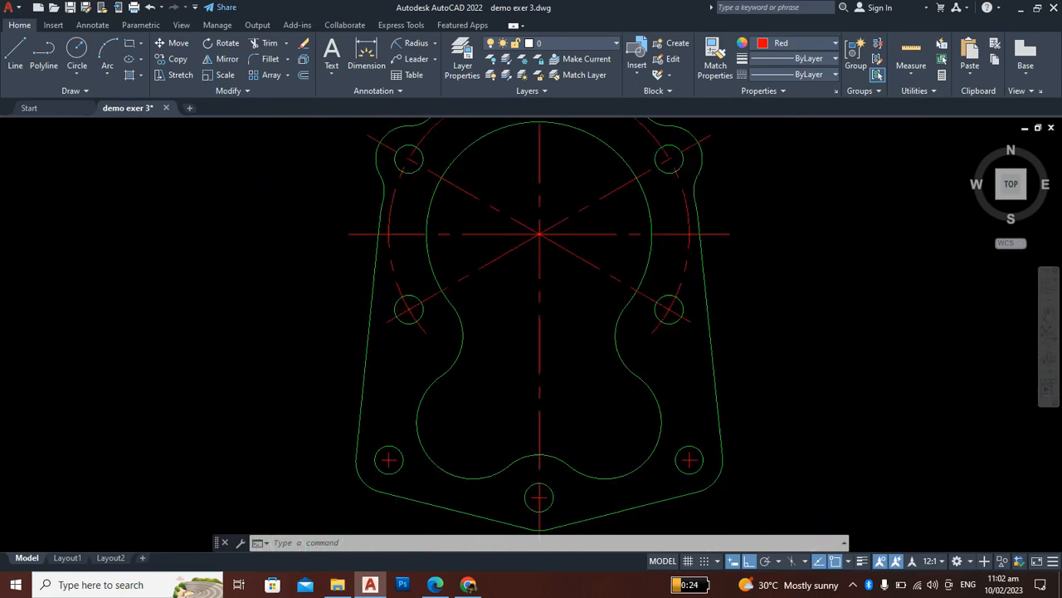
scroll(514, 332, down, 2)
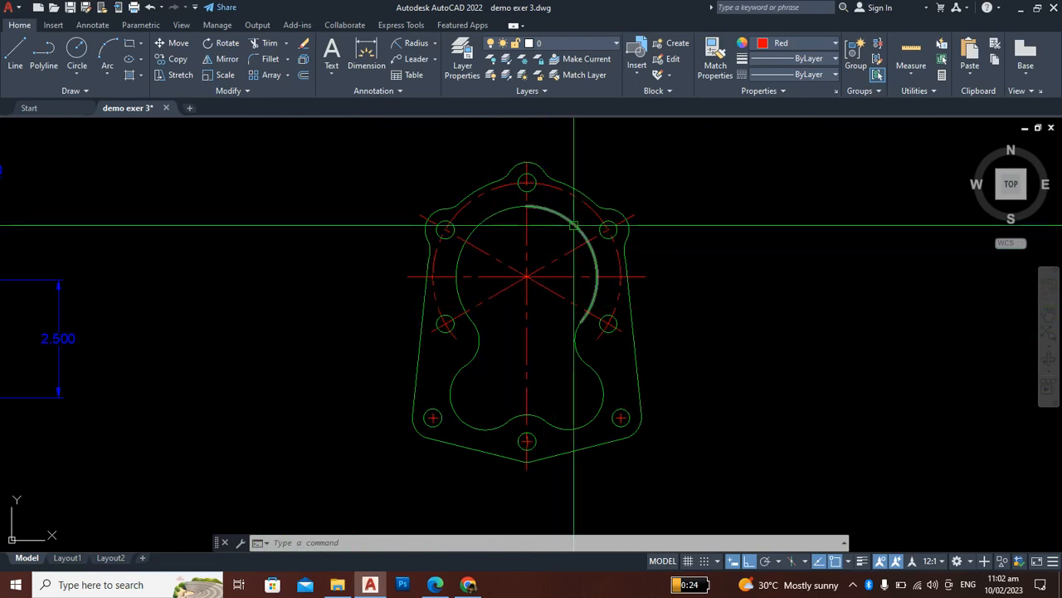
scroll(648, 266, down, 2)
scroll(564, 278, up, 2)
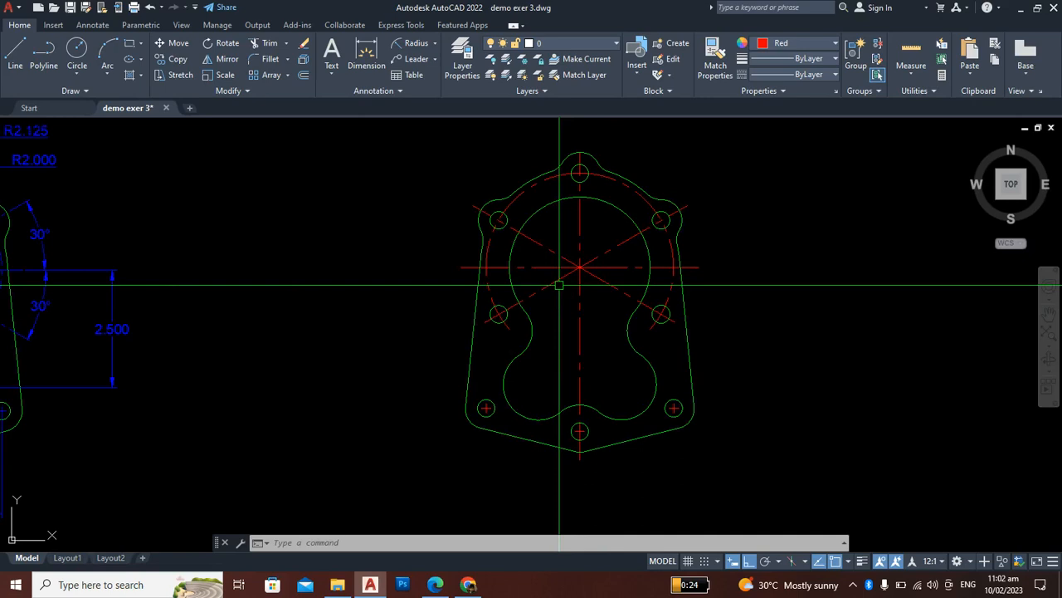
scroll(540, 358, down, 2)
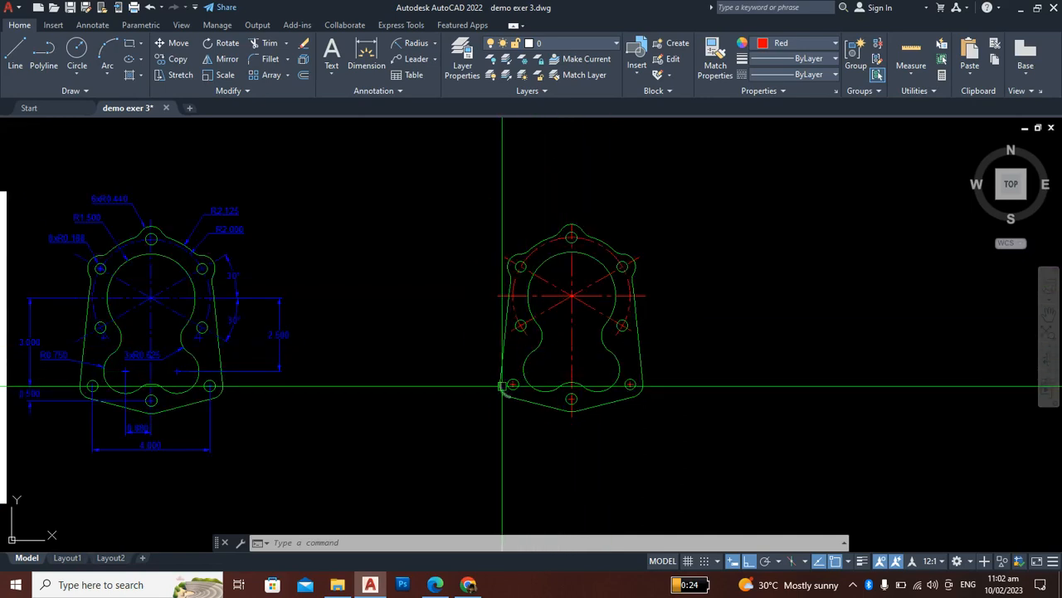
scroll(503, 384, up, 2)
scroll(502, 385, up, 2)
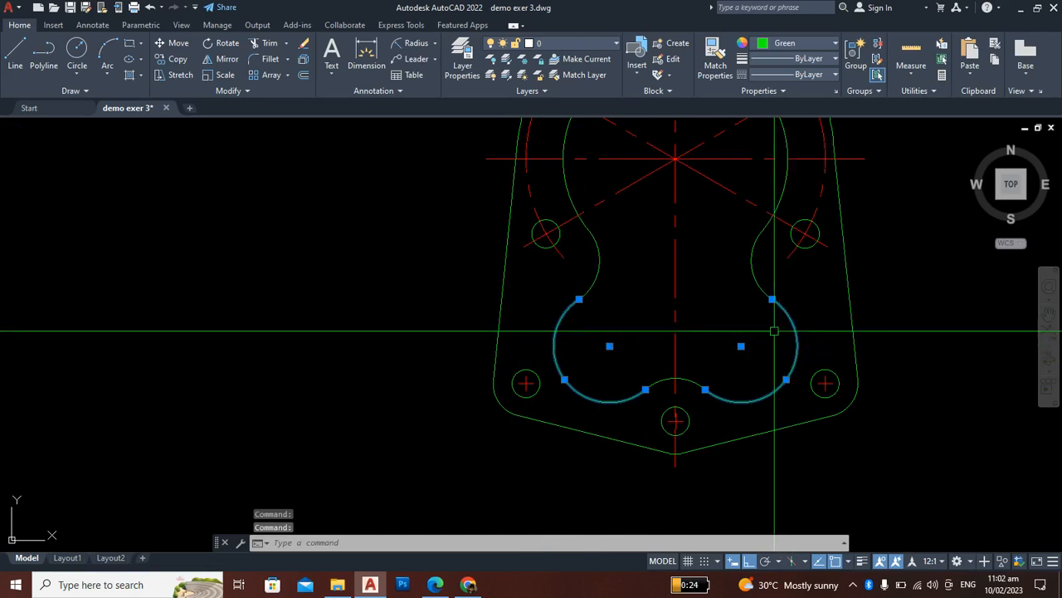
click(594, 246)
click(755, 251)
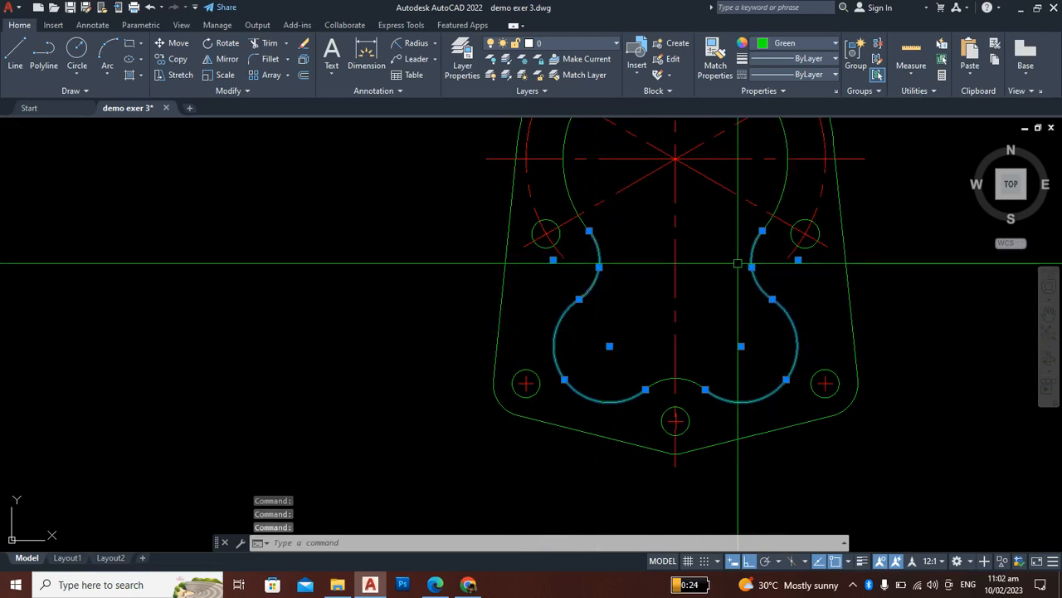
click(166, 60)
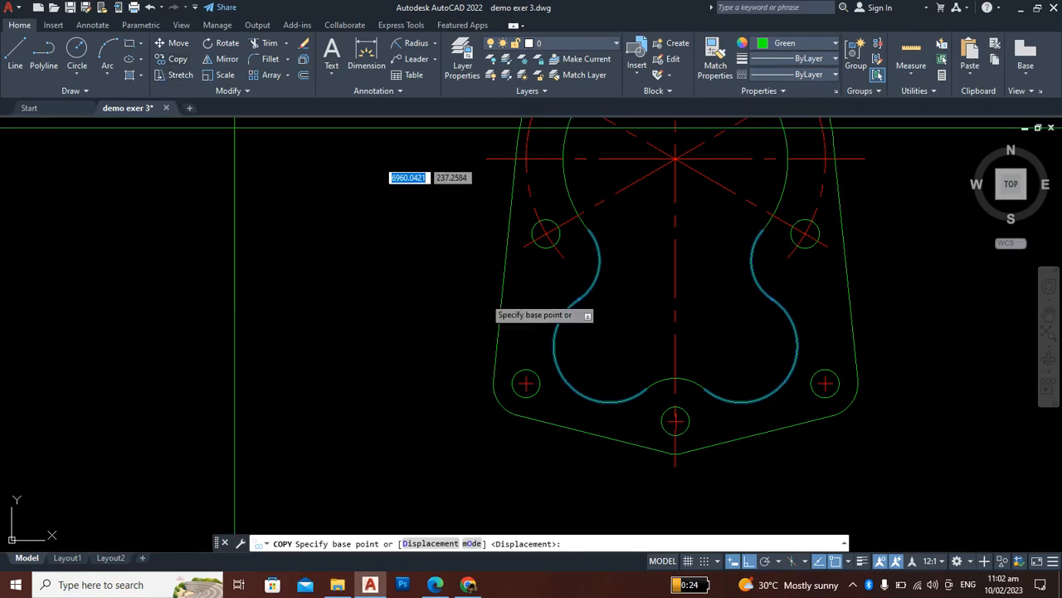
Step: Start a copy of the red center mark in the lower-left hole
click(178, 61)
scroll(519, 365, up, 3)
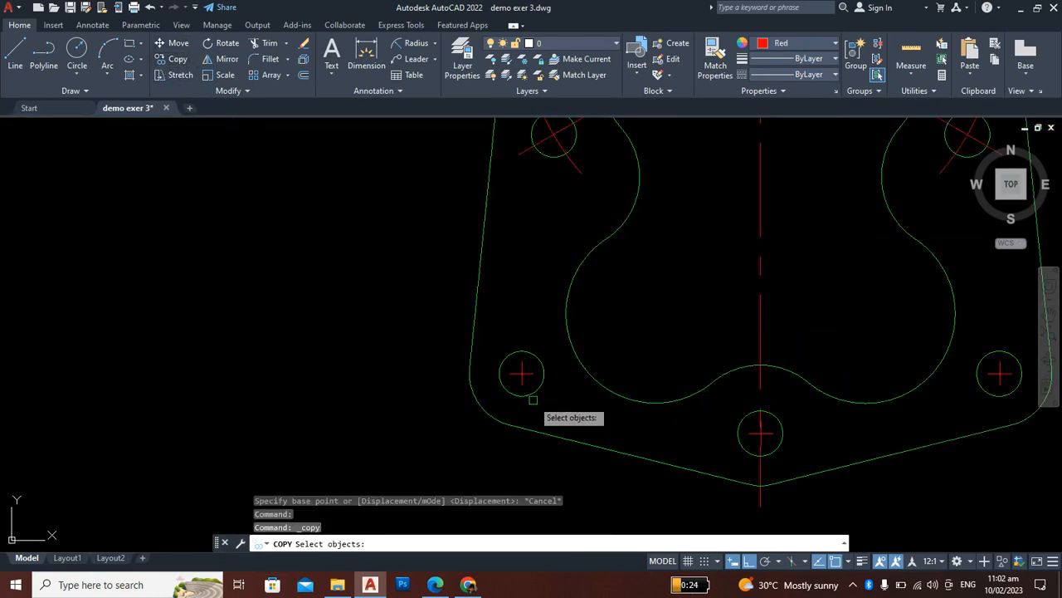
click(515, 359)
key(Return)
scroll(627, 333, down, 4)
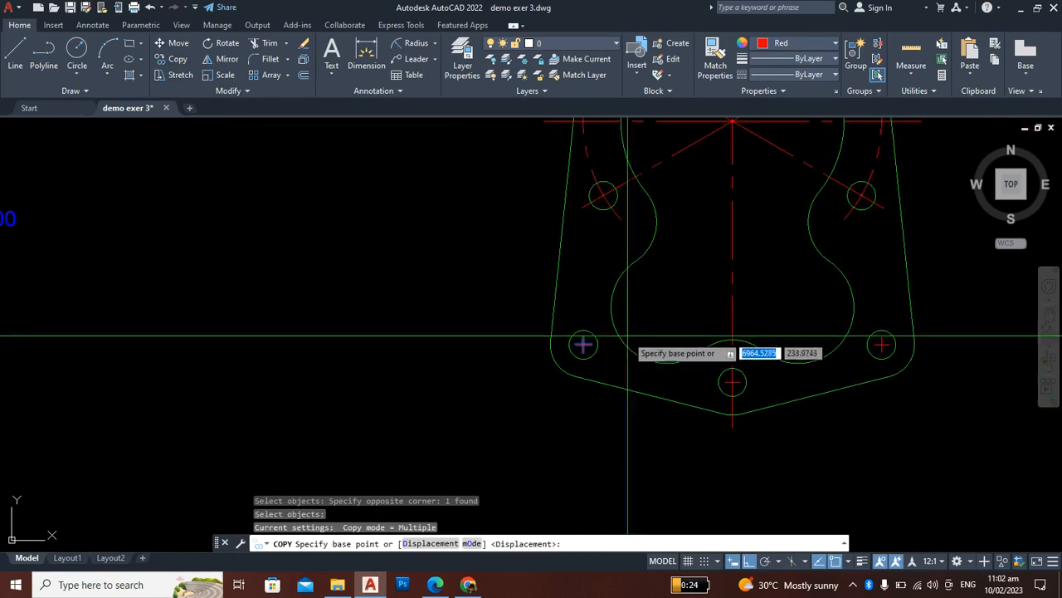
Step: With ortho off, copy the red center mark from the lower-left hole's center to the center of the inner profile's lower-left lobe arc
scroll(621, 338, up, 4)
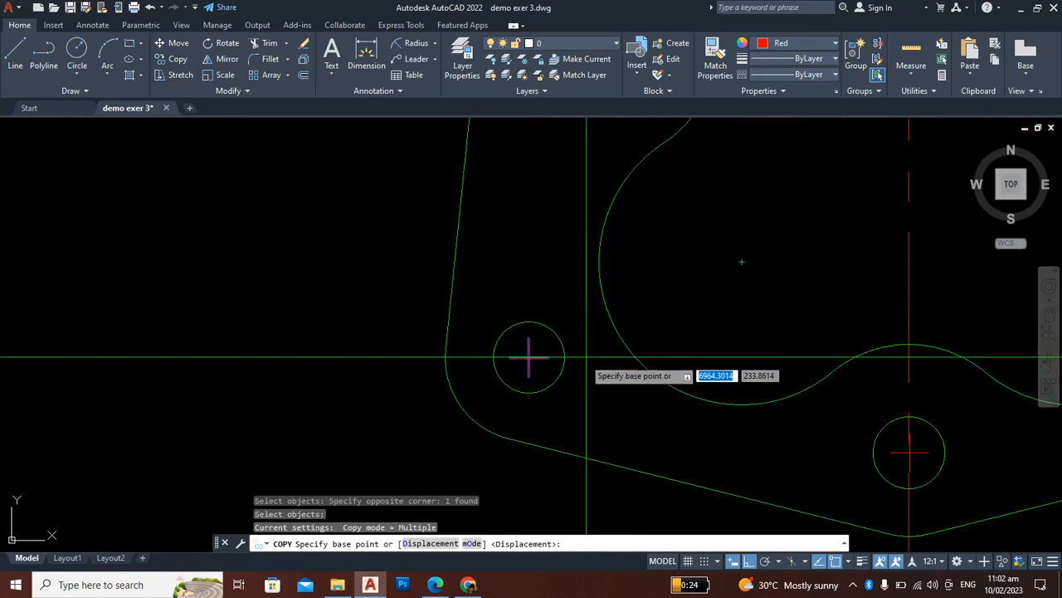
click(528, 357)
scroll(535, 363, down, 4)
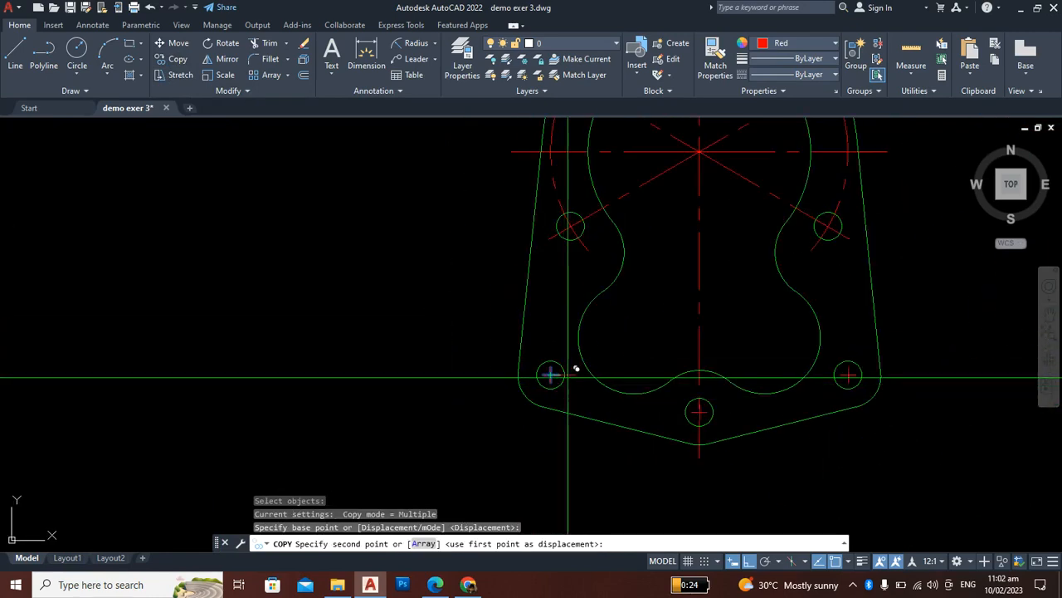
scroll(601, 361, up, 2)
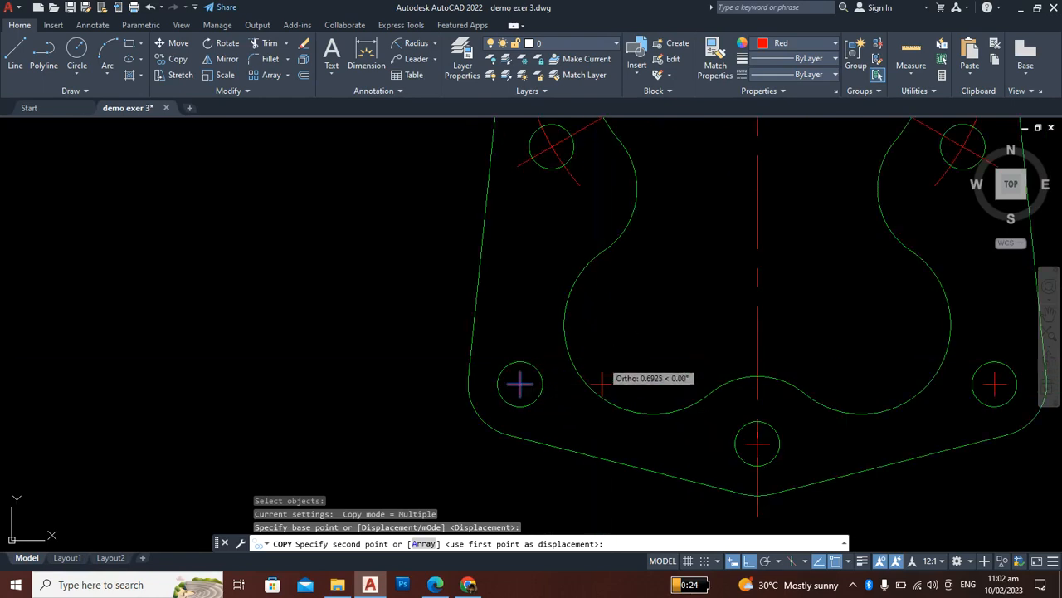
scroll(650, 357, down, 3)
scroll(651, 365, up, 2)
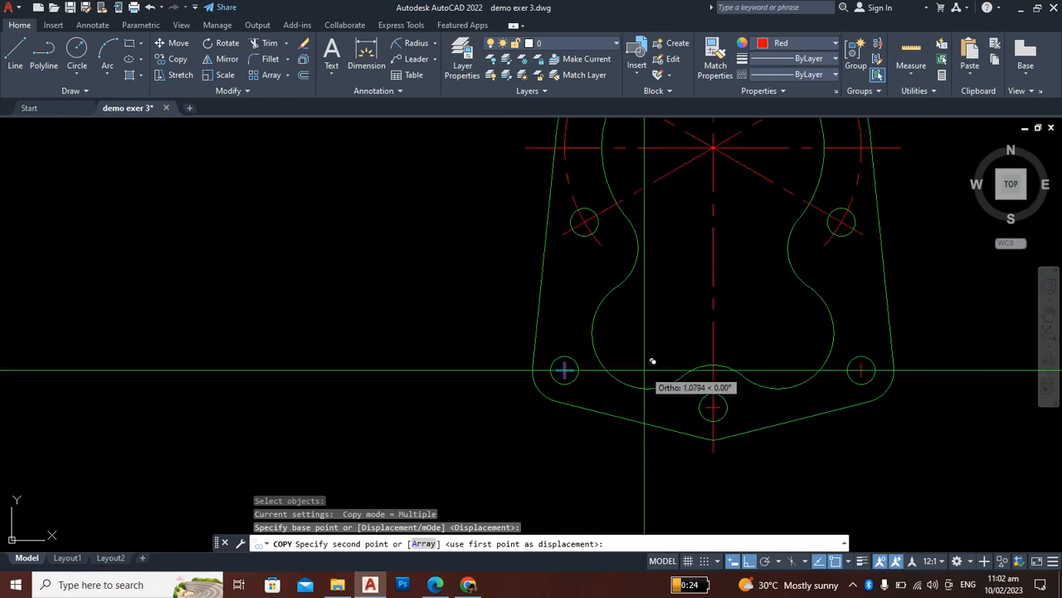
scroll(651, 361, up, 2)
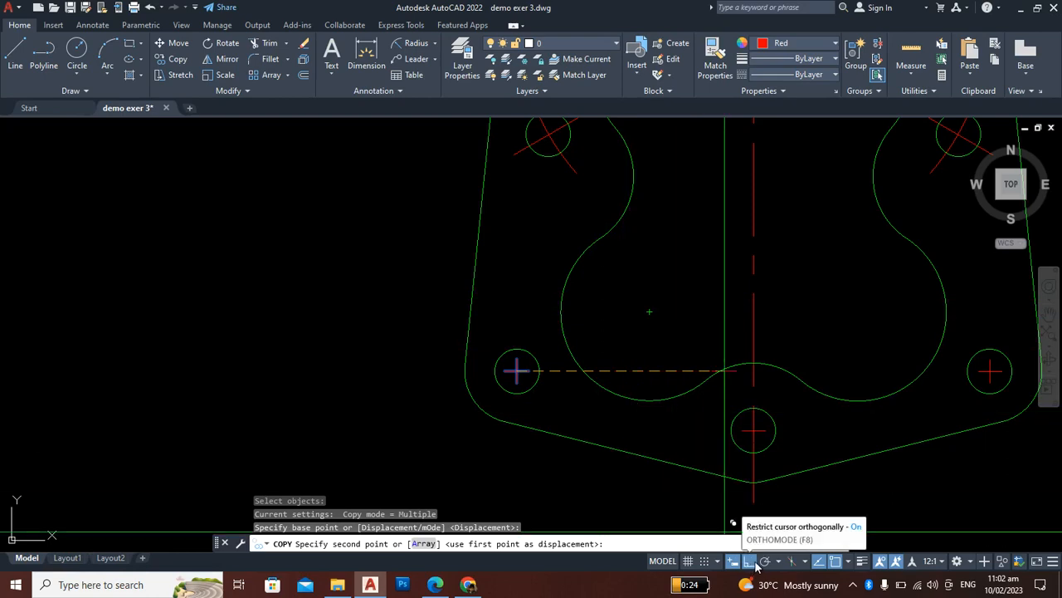
scroll(609, 311, up, 2)
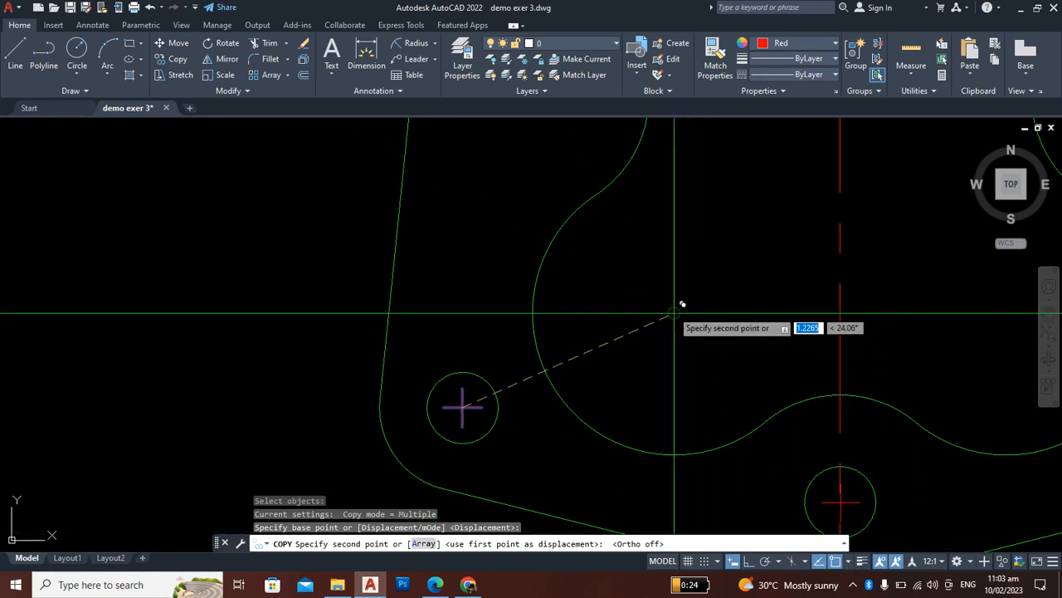
click(847, 562)
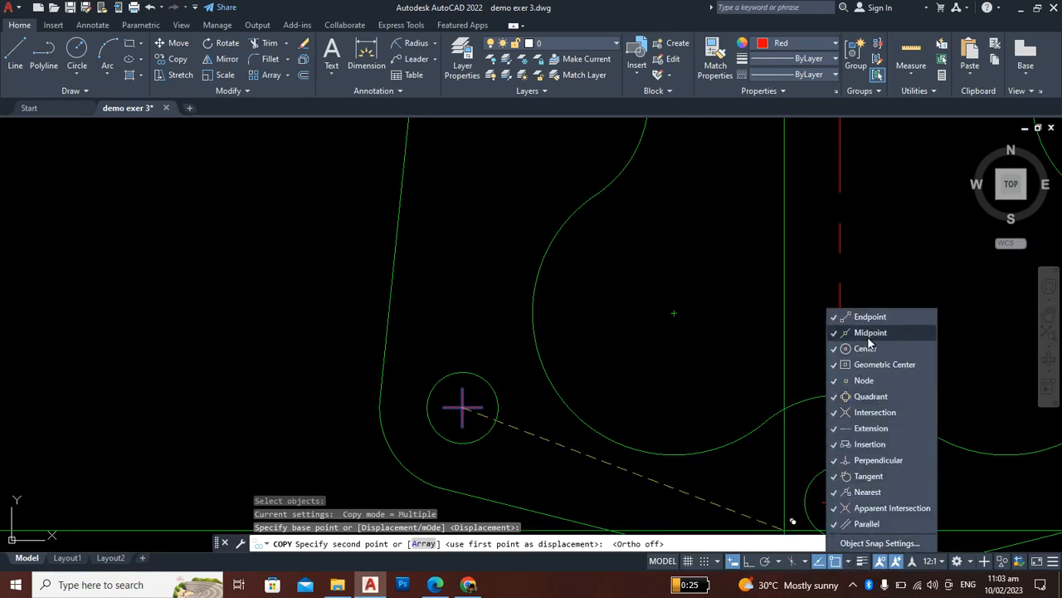
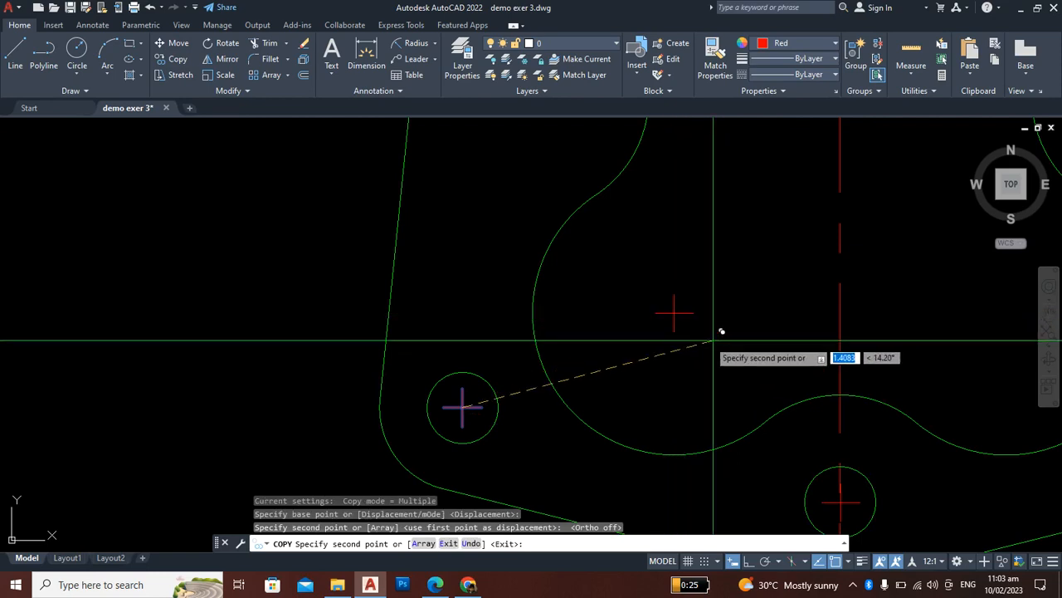
Step: Place another copy of the center mark at the center of the inner profile's lower-right lobe arc
scroll(652, 346, down, 3)
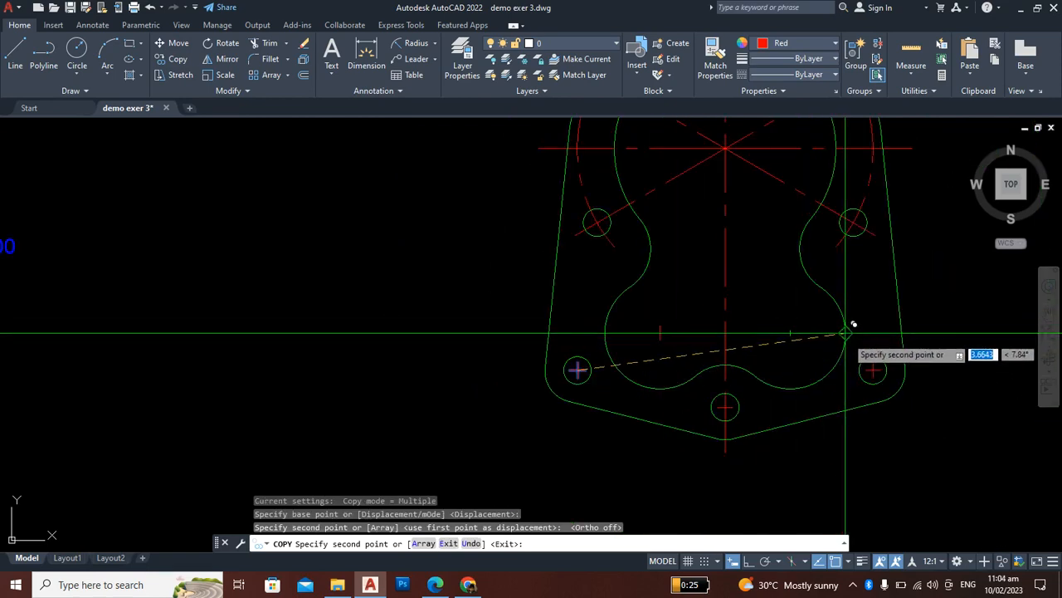
scroll(849, 336, up, 3)
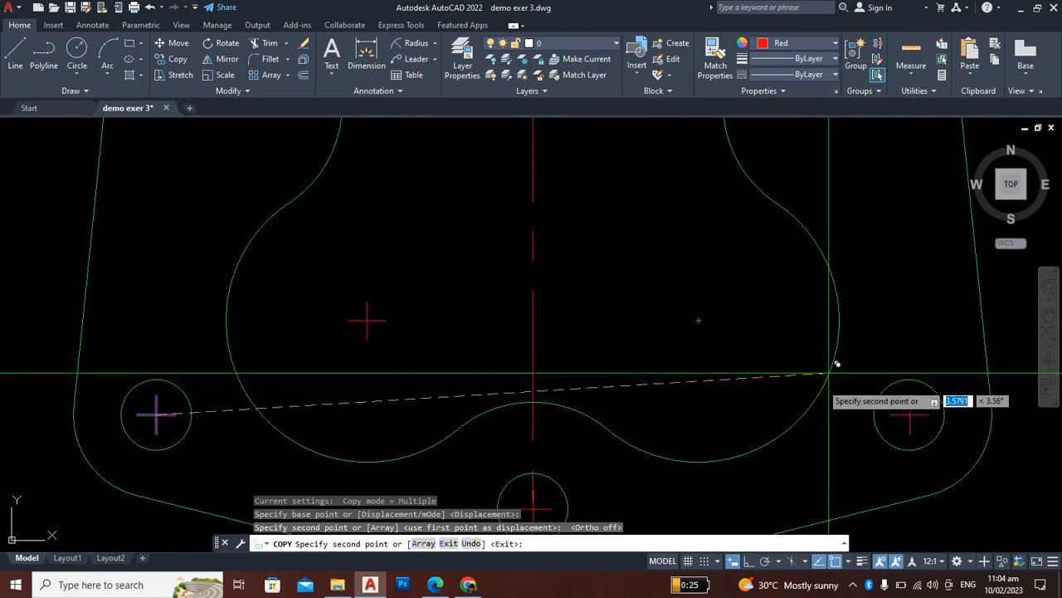
click(700, 324)
Step: Place center mark copies at the centers of the right and left neck arcs of the inner profile and finish copying
scroll(704, 317, down, 4)
scroll(727, 264, up, 4)
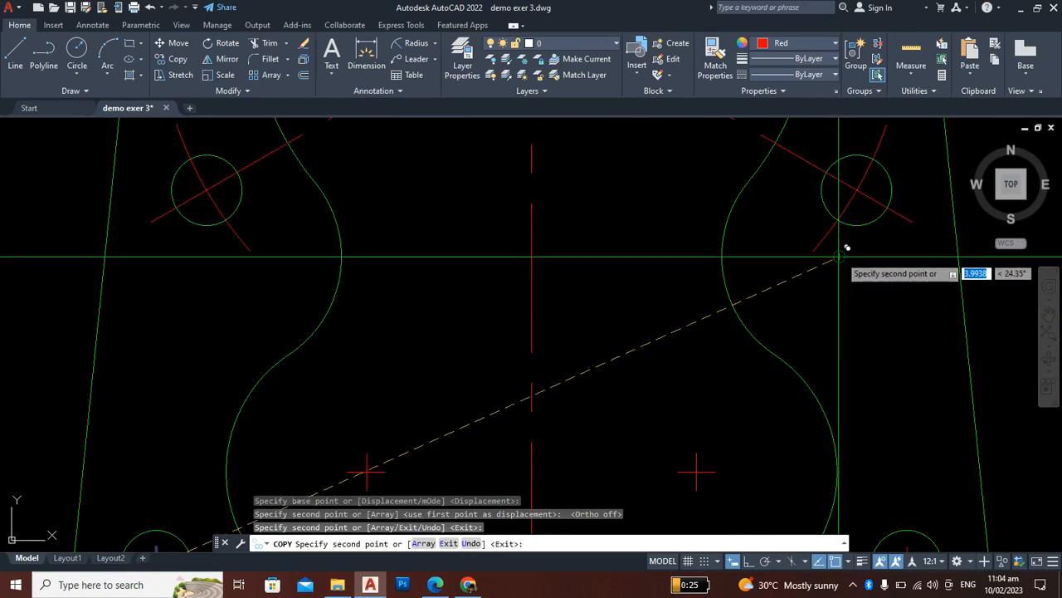
click(836, 260)
scroll(871, 294, down, 3)
scroll(689, 320, up, 2)
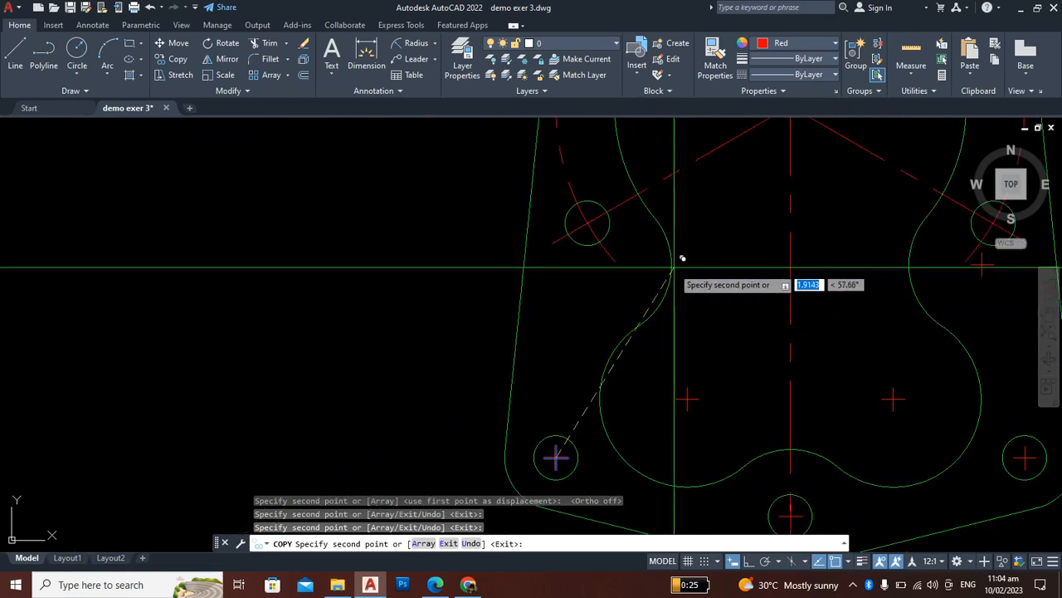
scroll(628, 285, down, 4)
scroll(747, 316, up, 2)
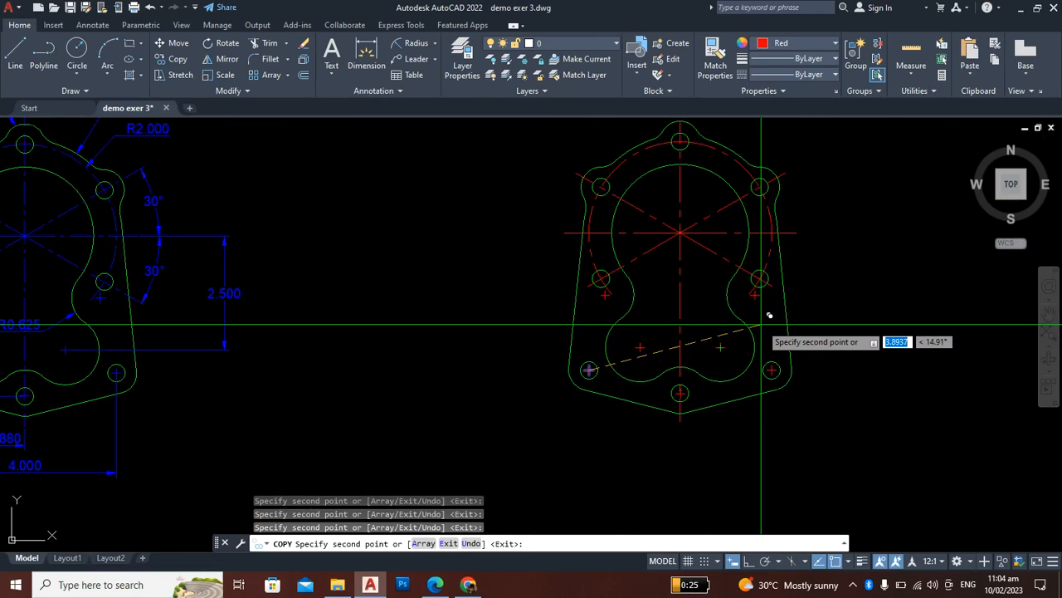
key(Return)
Step: Compare the Exercise 3 reference sheet with the dimensioned drawing and the undimensioned plate, examining the radius, angle and linear dimension callouts
scroll(755, 332, down, 4)
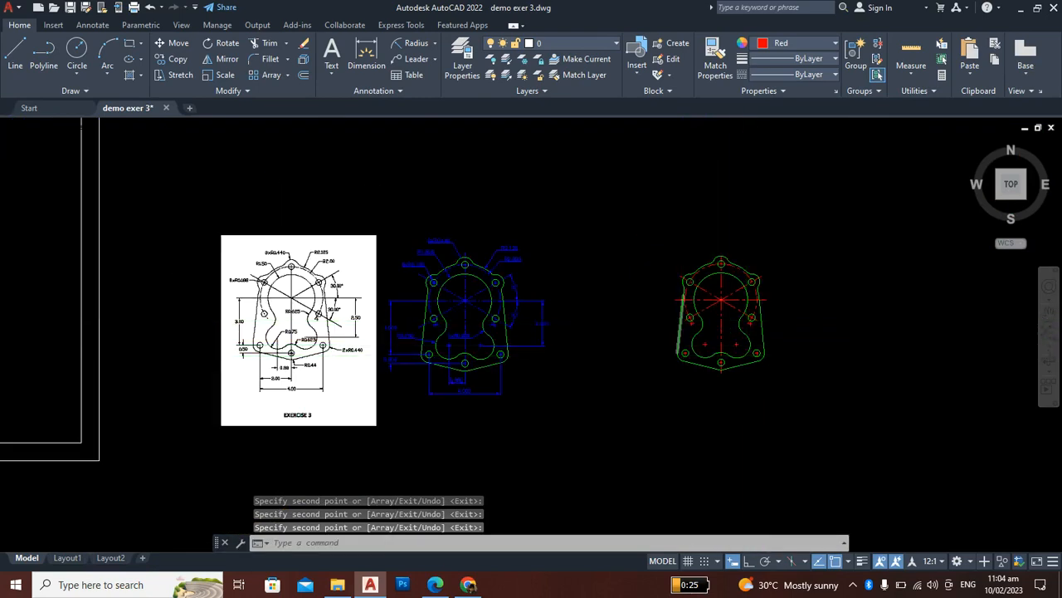
scroll(693, 314, up, 4)
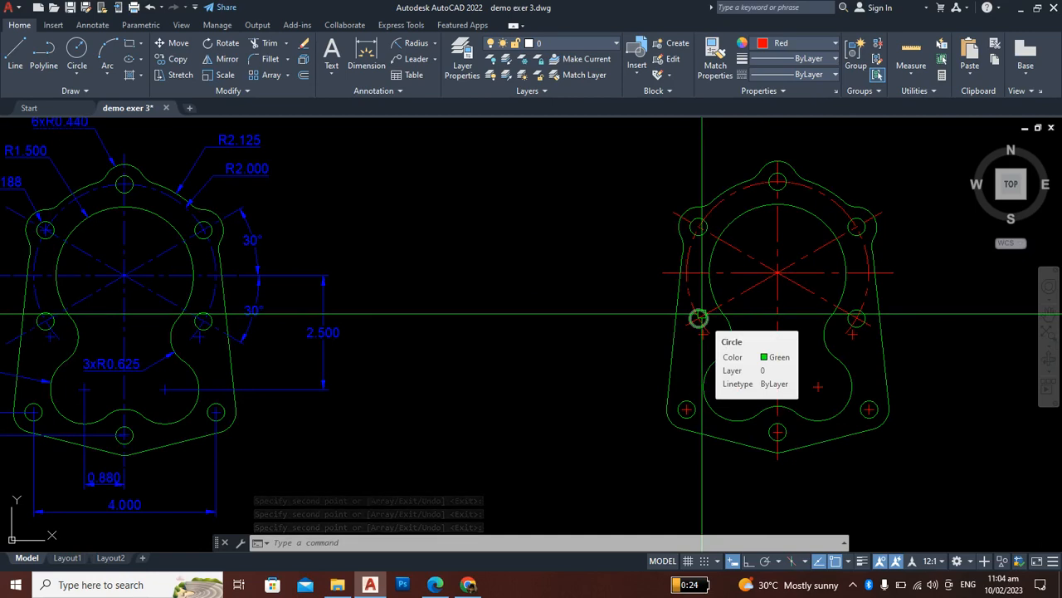
scroll(698, 318, down, 3)
scroll(456, 204, up, 3)
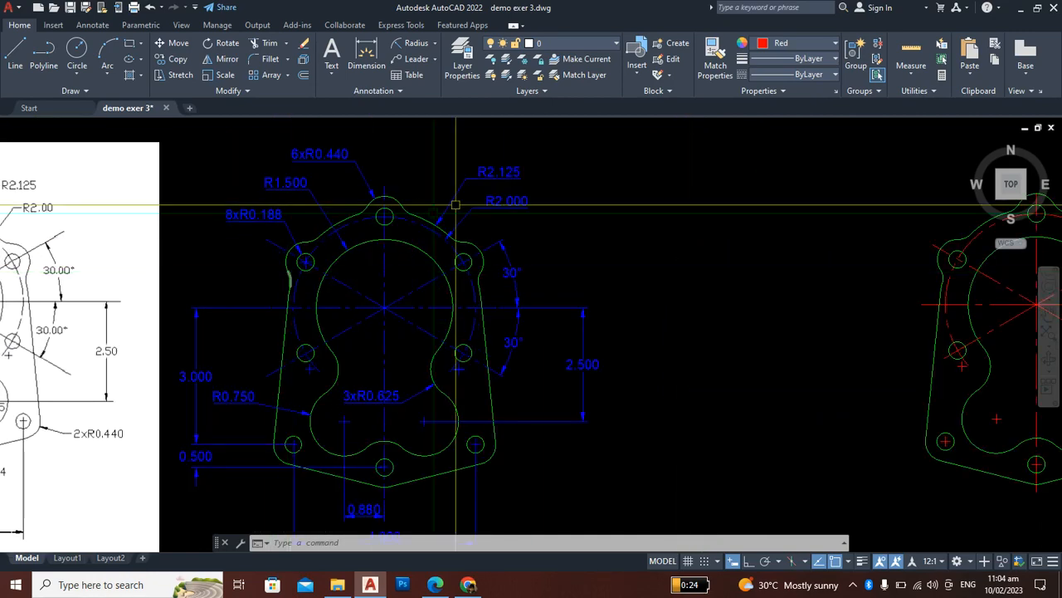
middle_drag(438, 262, 463, 227)
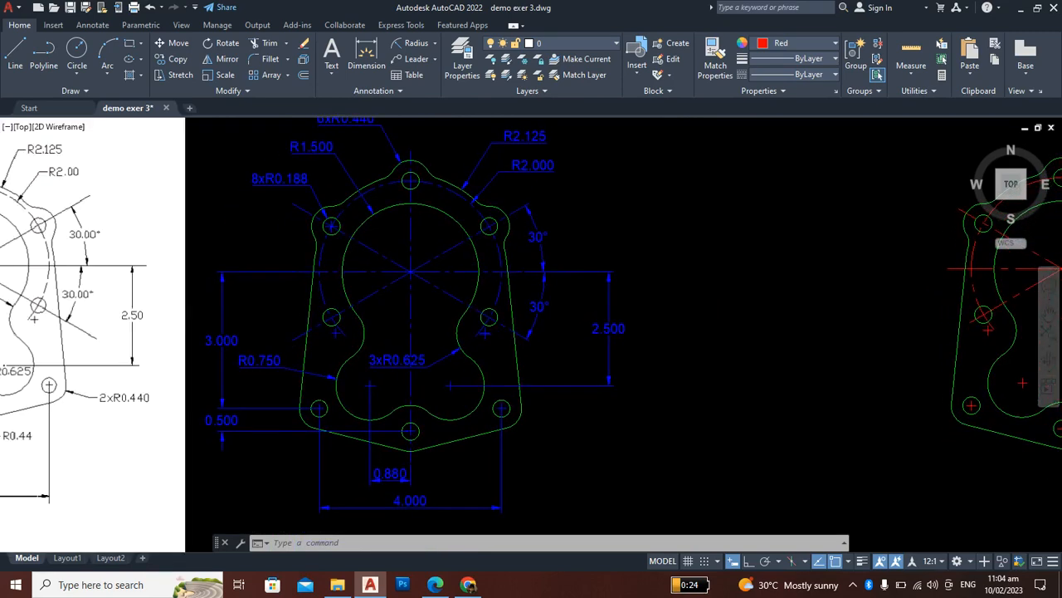
scroll(574, 301, down, 2)
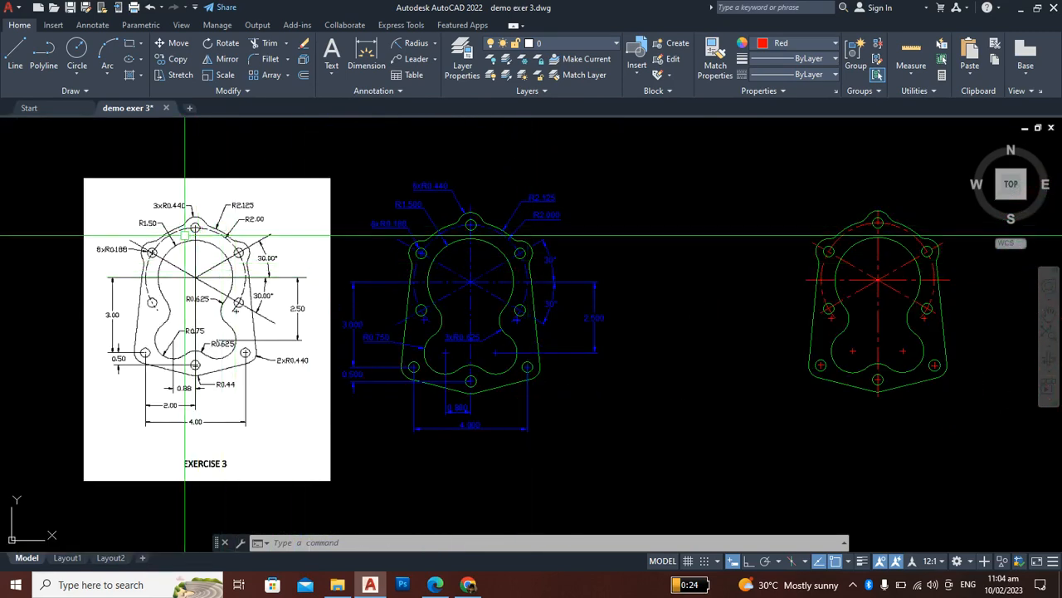
scroll(188, 234, up, 2)
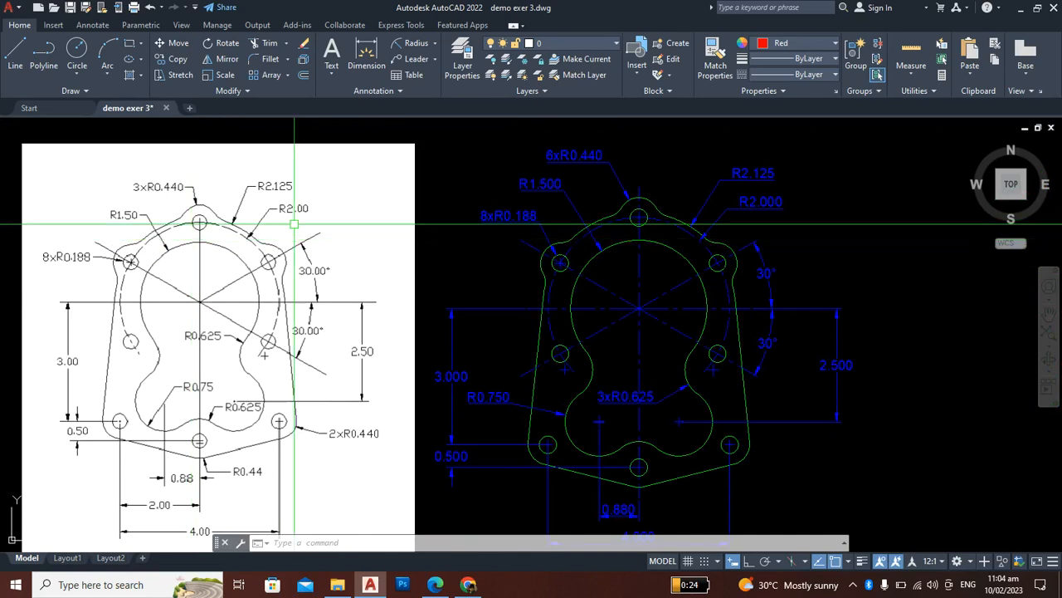
scroll(332, 224, down, 2)
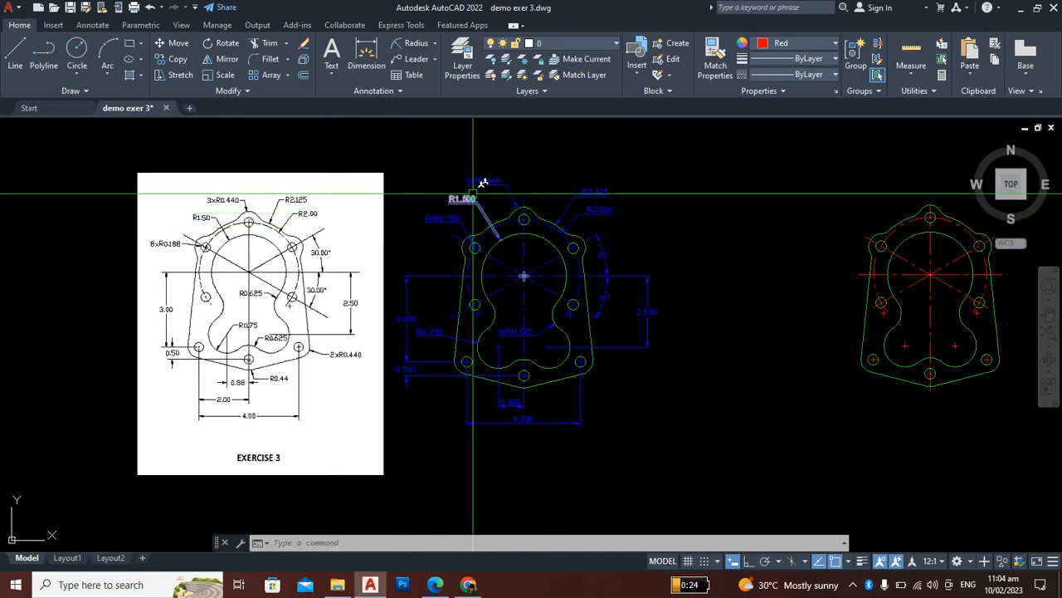
scroll(493, 192, up, 2)
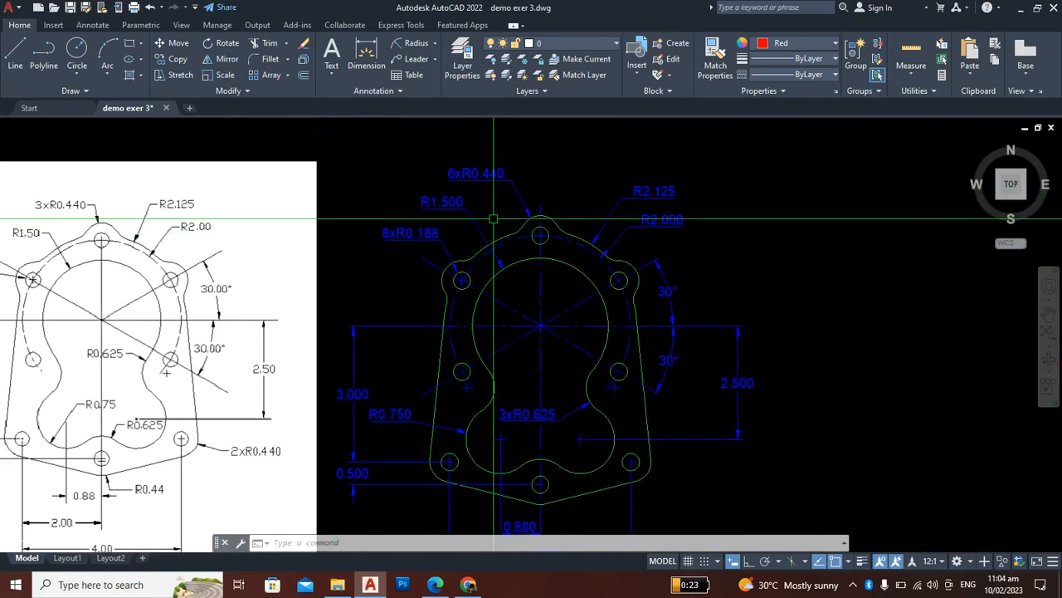
scroll(494, 197, down, 3)
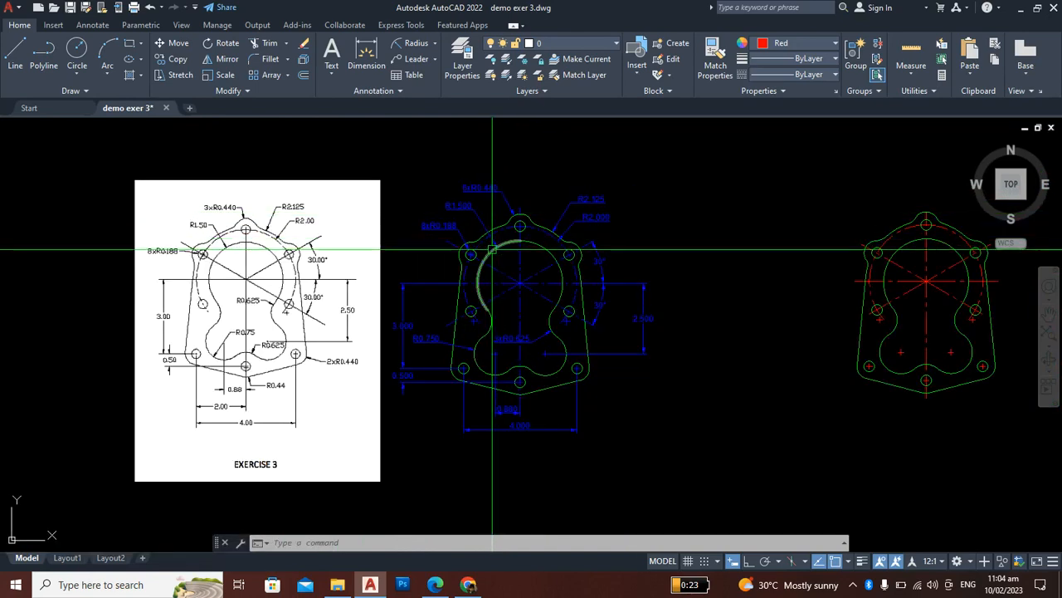
scroll(497, 220, up, 3)
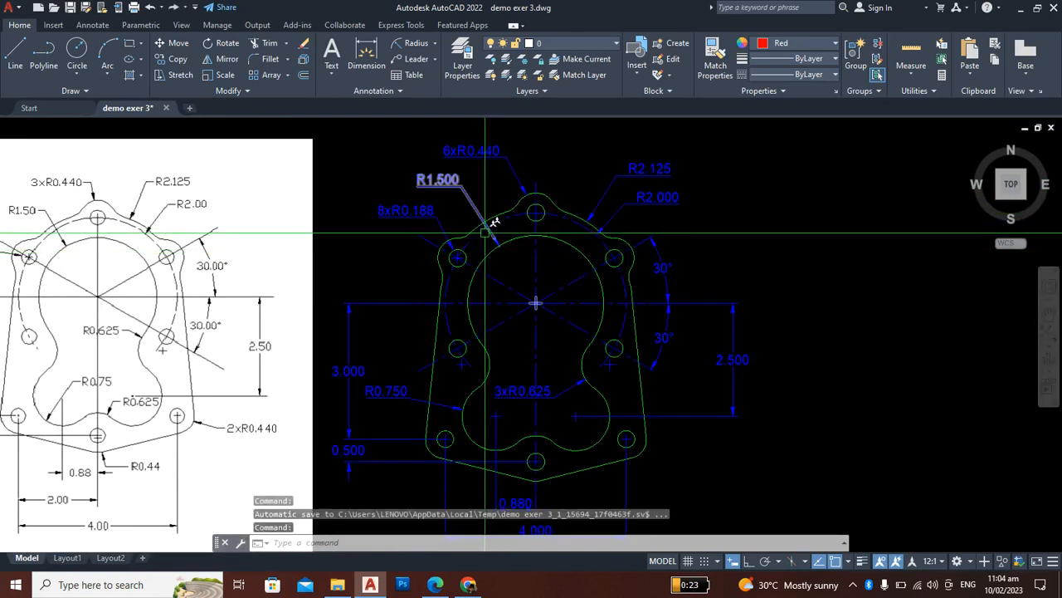
scroll(487, 245, down, 2)
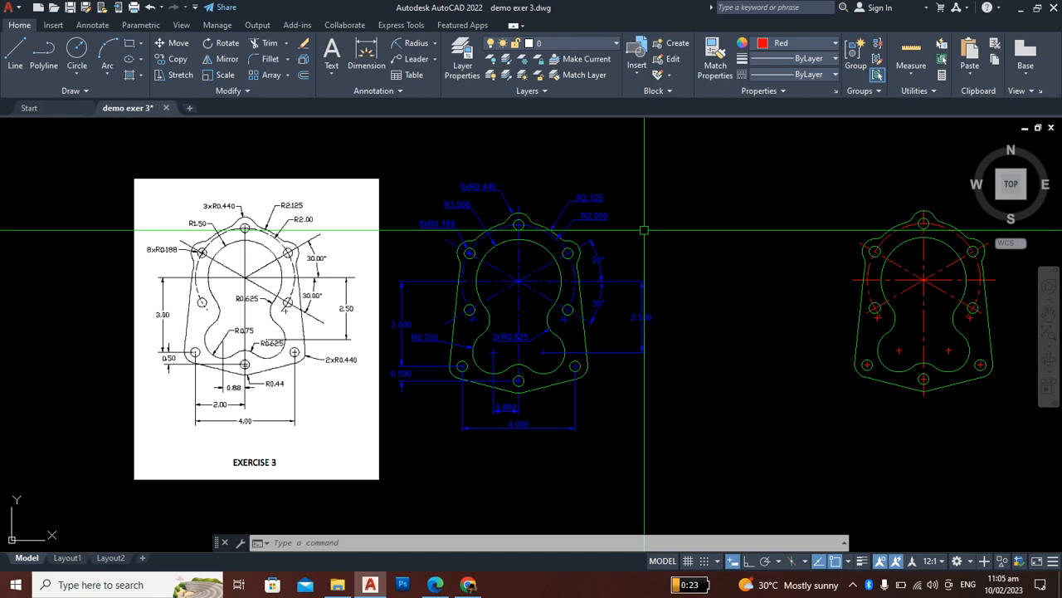
scroll(434, 289, down, 2)
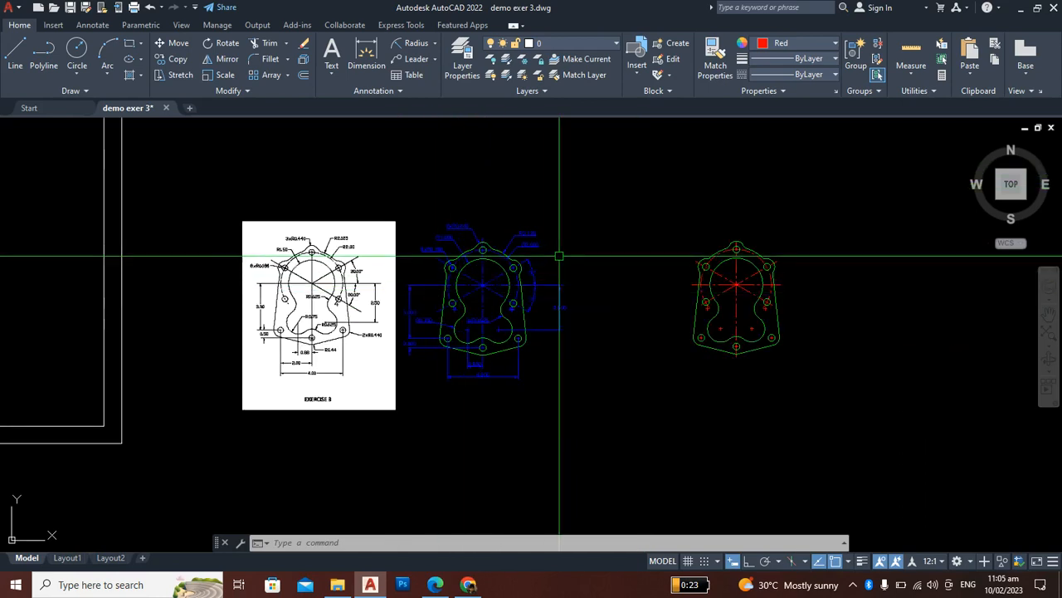
scroll(512, 264, up, 4)
scroll(426, 228, up, 2)
scroll(710, 275, down, 2)
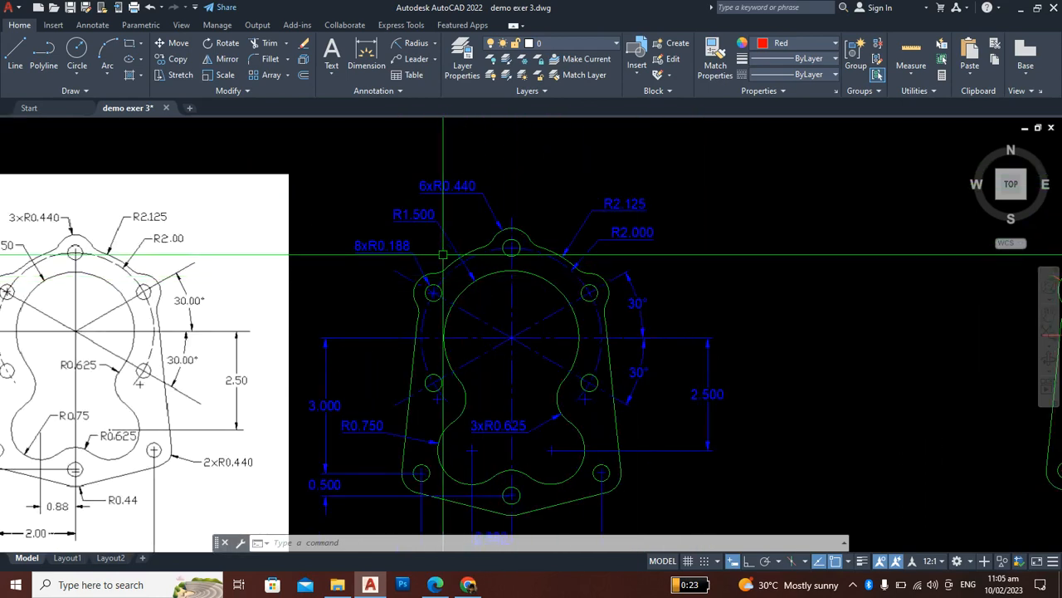
scroll(416, 267, down, 2)
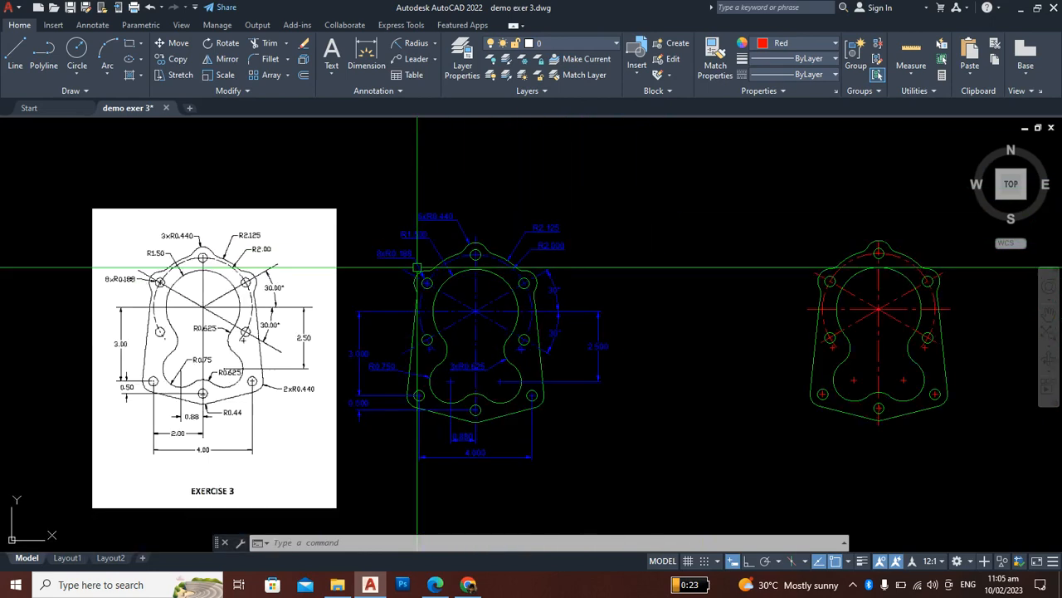
scroll(365, 270, up, 2)
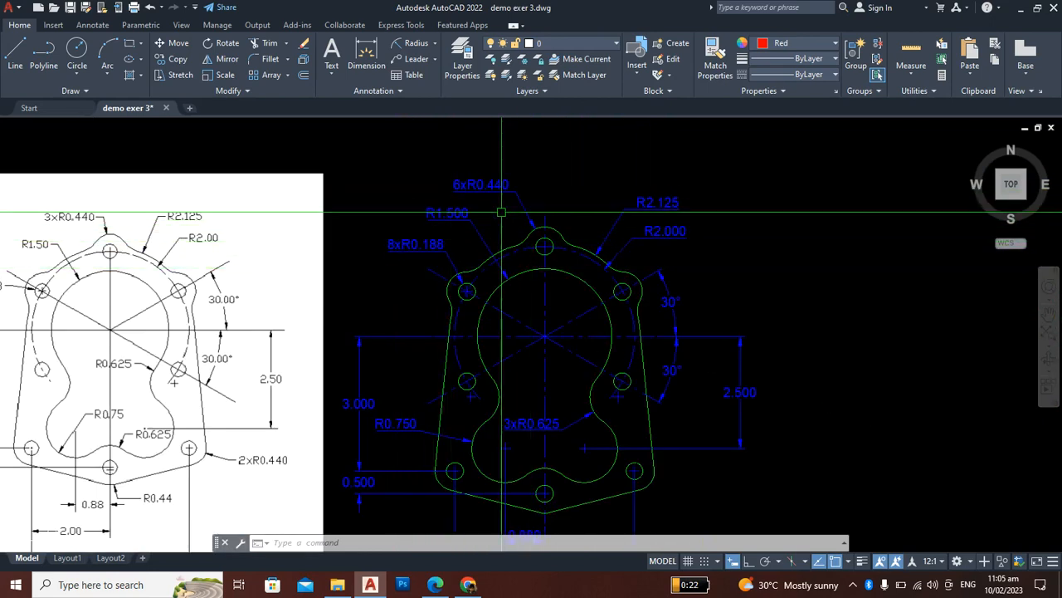
scroll(688, 226, down, 2)
middle_drag(677, 259, 617, 247)
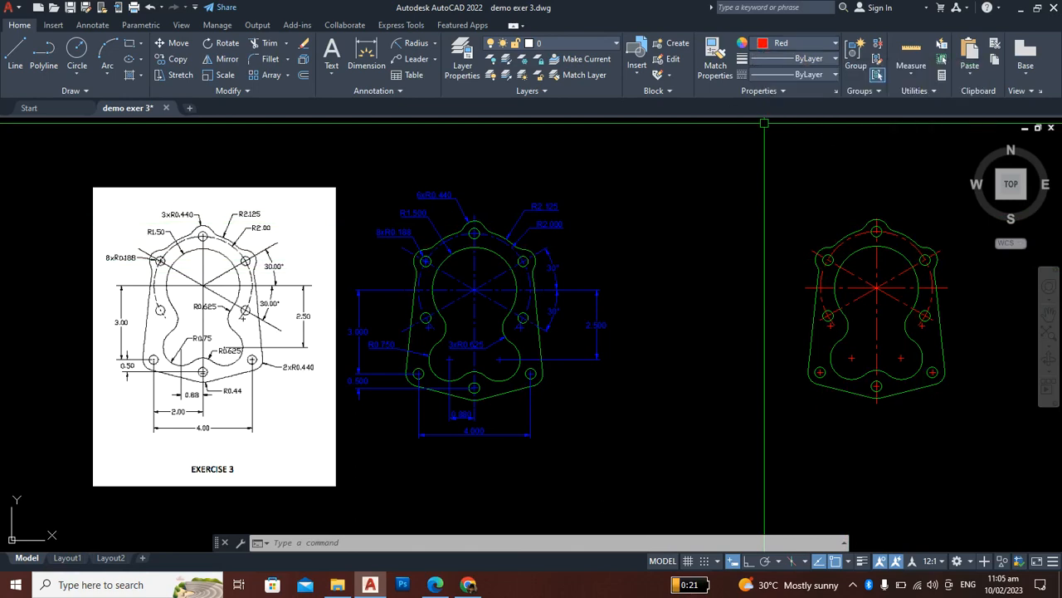
Step: Highlight the three upper lobe arcs and the lower-right corner arc that the 6xR0.440 callout covers on the dimensioned plate, and clear the selection
scroll(443, 184, up, 4)
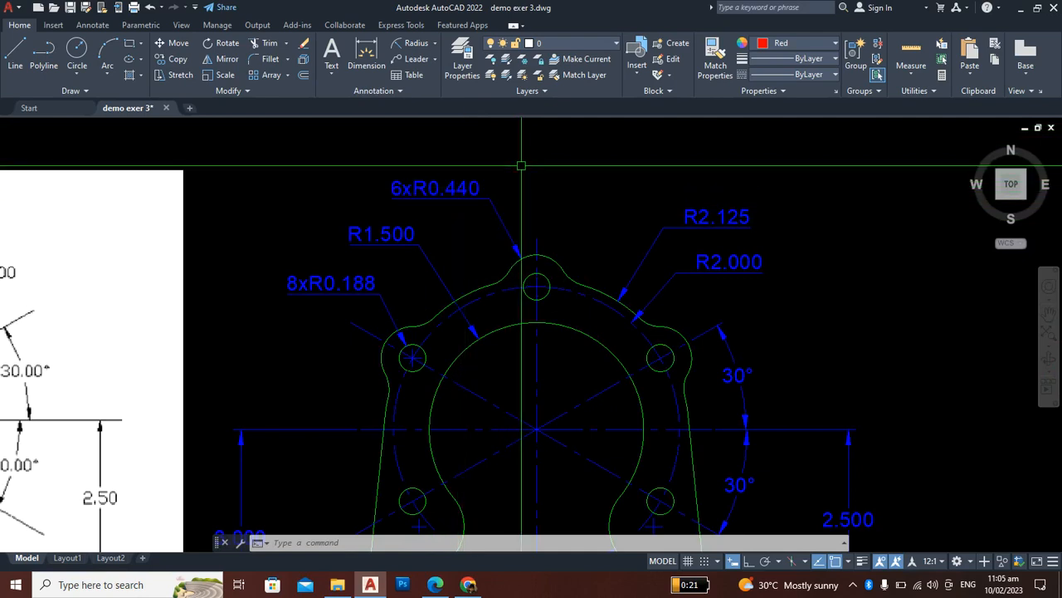
scroll(537, 173, down, 2)
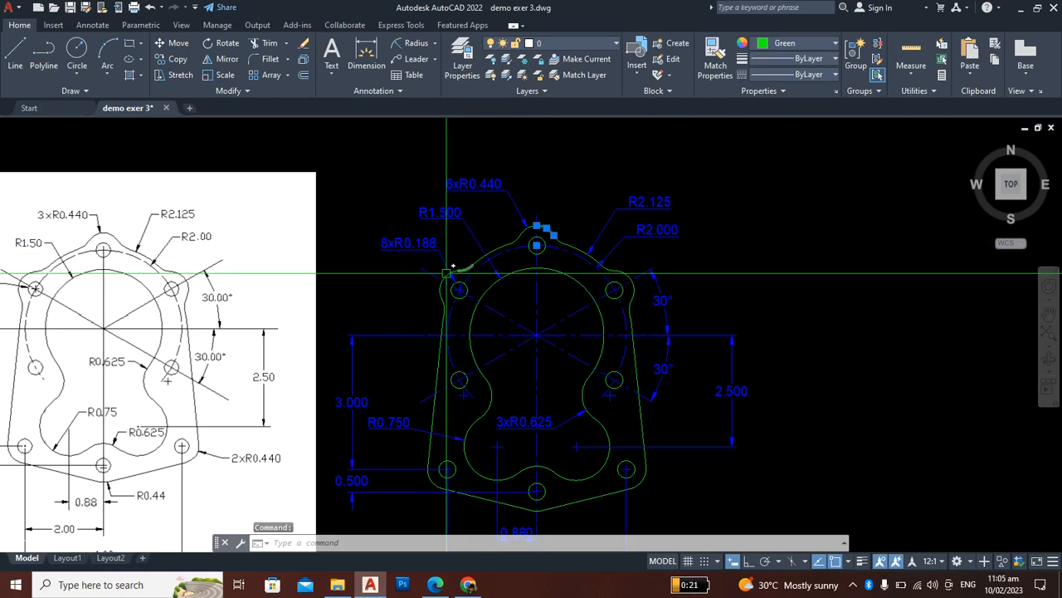
click(623, 272)
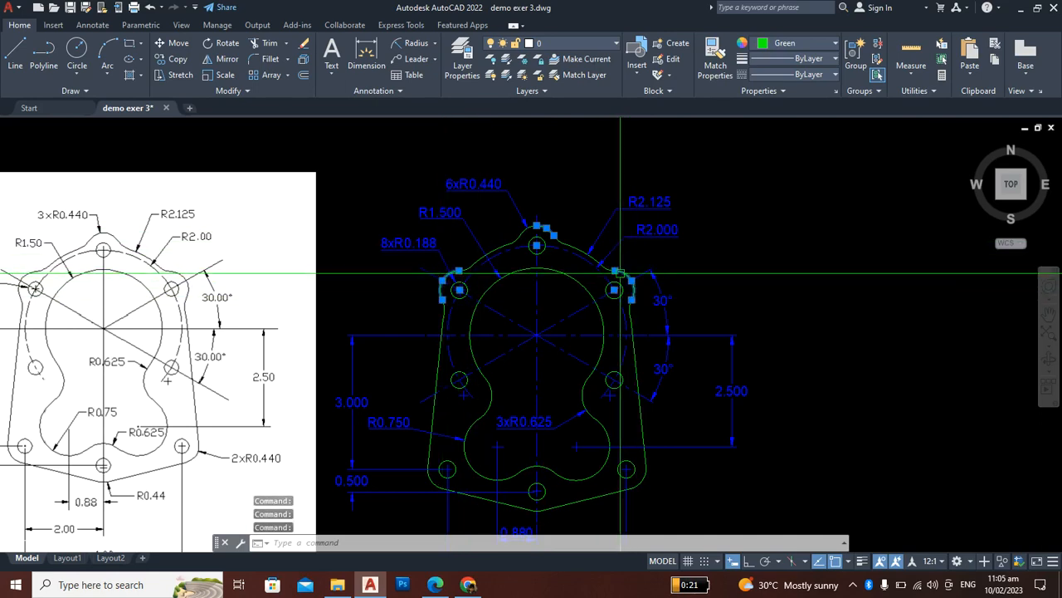
click(641, 482)
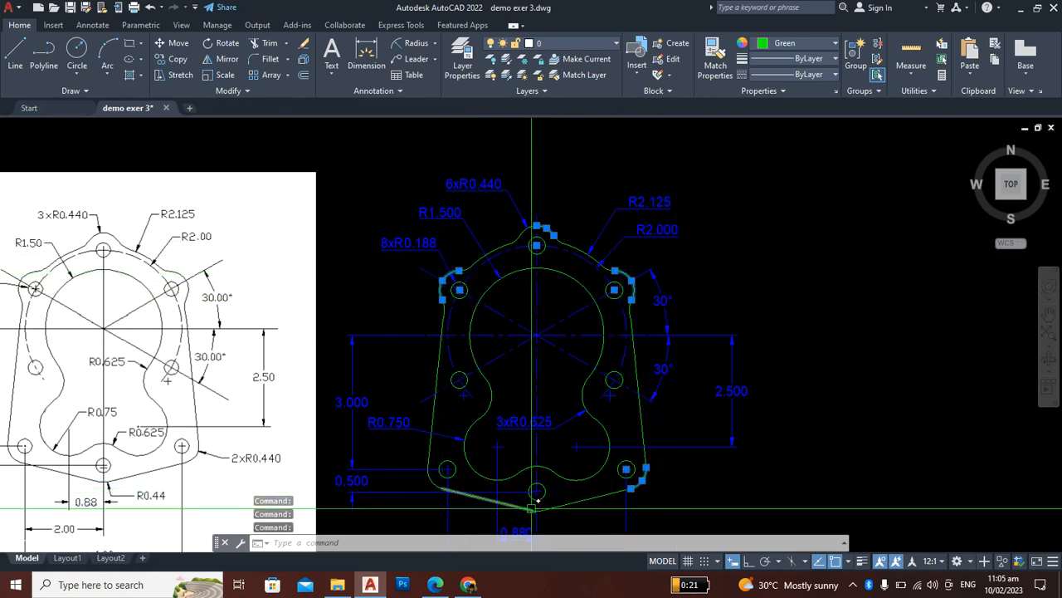
scroll(523, 508, up, 3)
scroll(519, 482, down, 3)
key(Escape)
Step: Highlight the small arc at the dimensioned plate's bottom tip together with its lower-left and lower-right corner arcs
scroll(573, 477, up, 5)
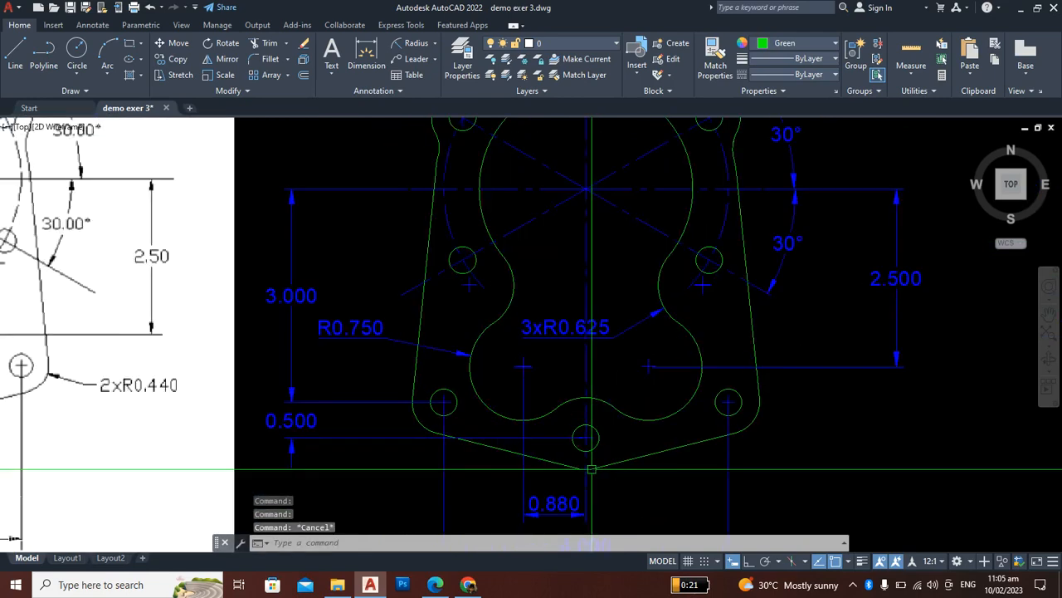
click(590, 465)
scroll(415, 440, down, 5)
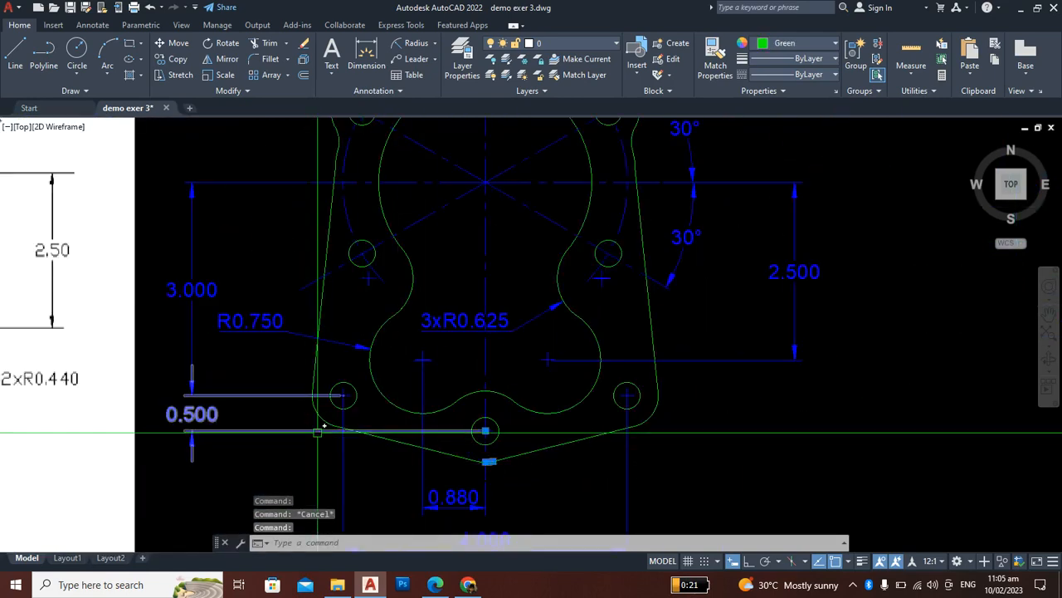
scroll(320, 427, up, 3)
click(315, 410)
scroll(451, 421, down, 2)
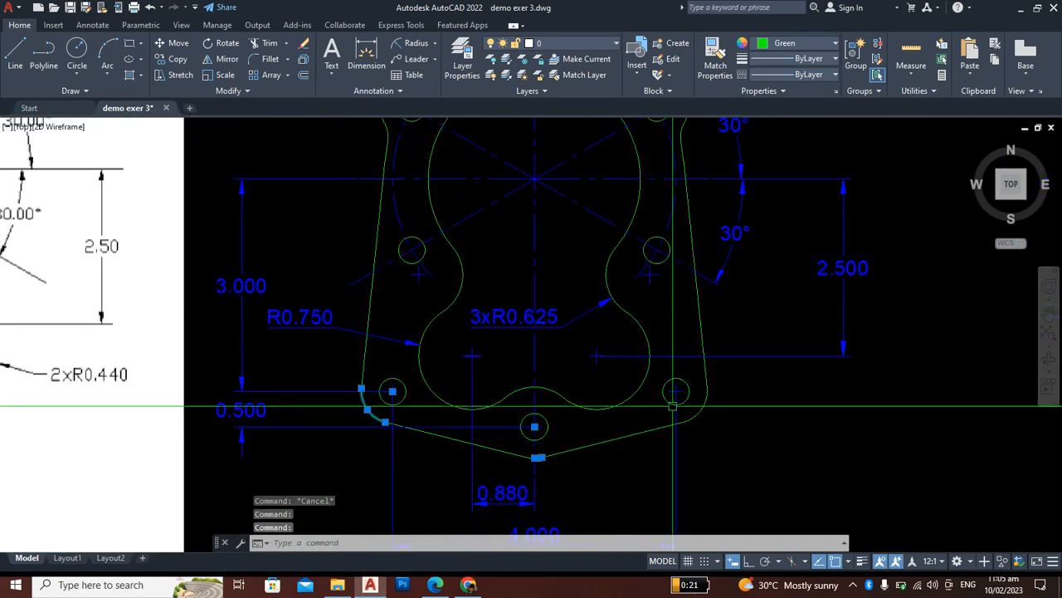
scroll(689, 399, up, 2)
click(713, 427)
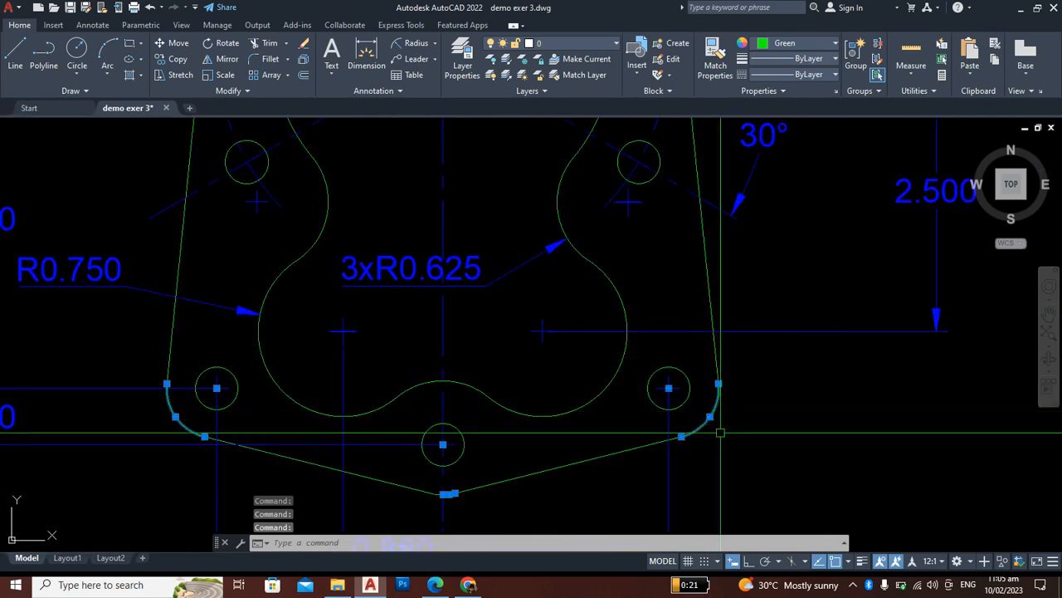
Step: Add the upper-right, top and upper-left lobe arcs of the dimensioned plate to the highlighted set
scroll(728, 455, down, 2)
scroll(728, 455, down, 3)
scroll(711, 240, up, 5)
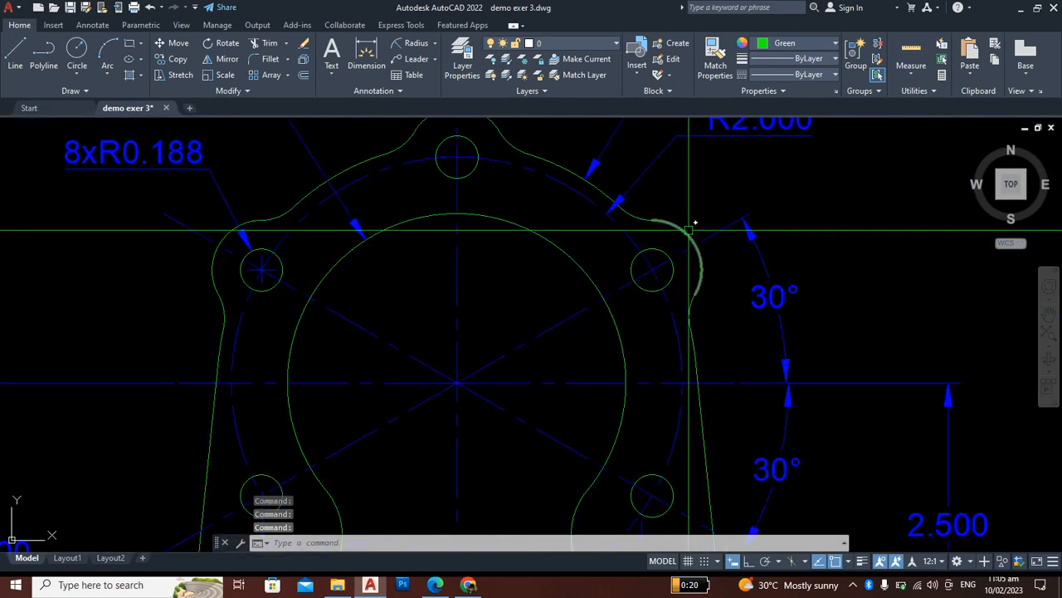
scroll(689, 307, down, 2)
click(554, 186)
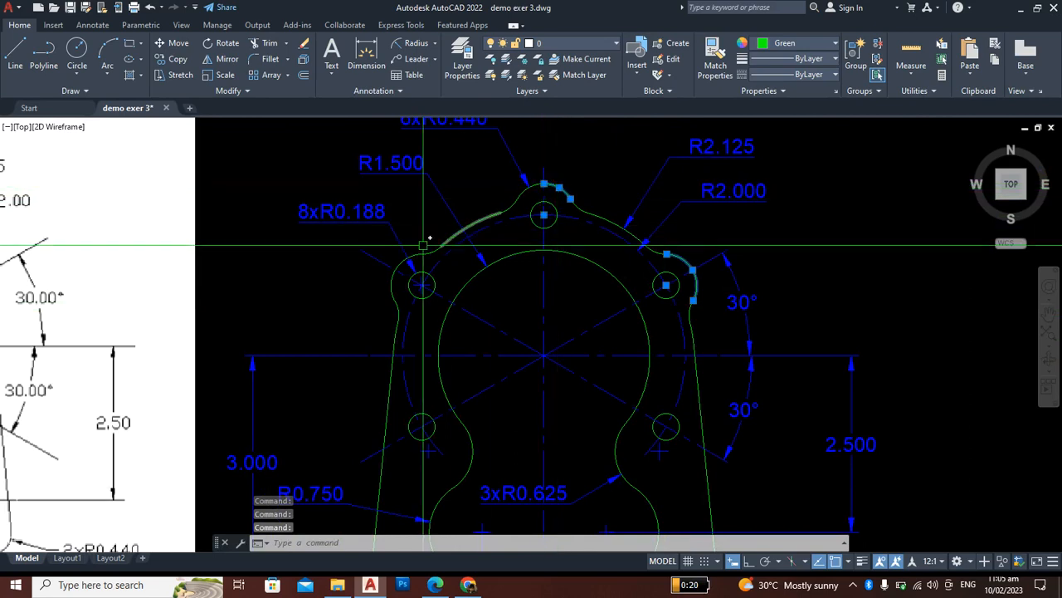
click(390, 285)
scroll(505, 327, down, 3)
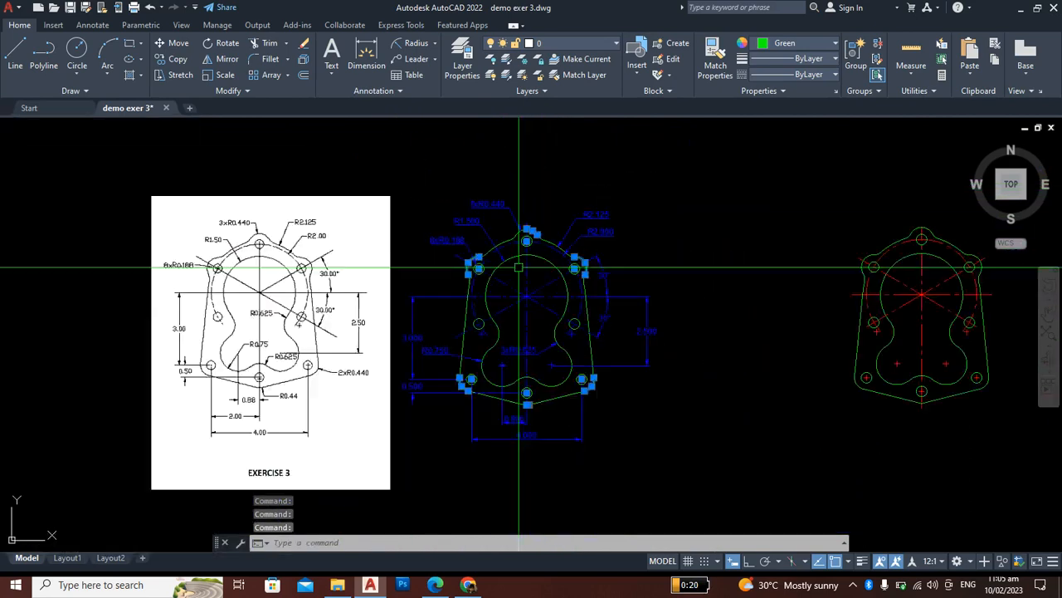
Step: Compare the 3xR0.440, 2xR0.440 and R0.44 callouts on the Exercise 3 sheet with the highlighted arcs on the dimensioned plate
scroll(490, 202, up, 2)
scroll(468, 214, up, 2)
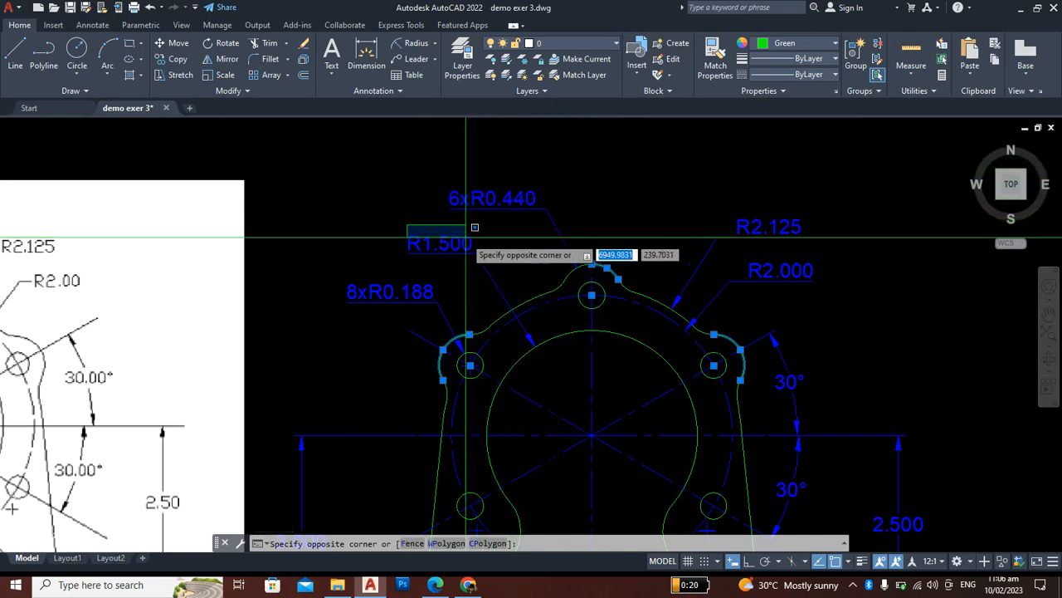
key(Escape)
scroll(542, 218, down, 2)
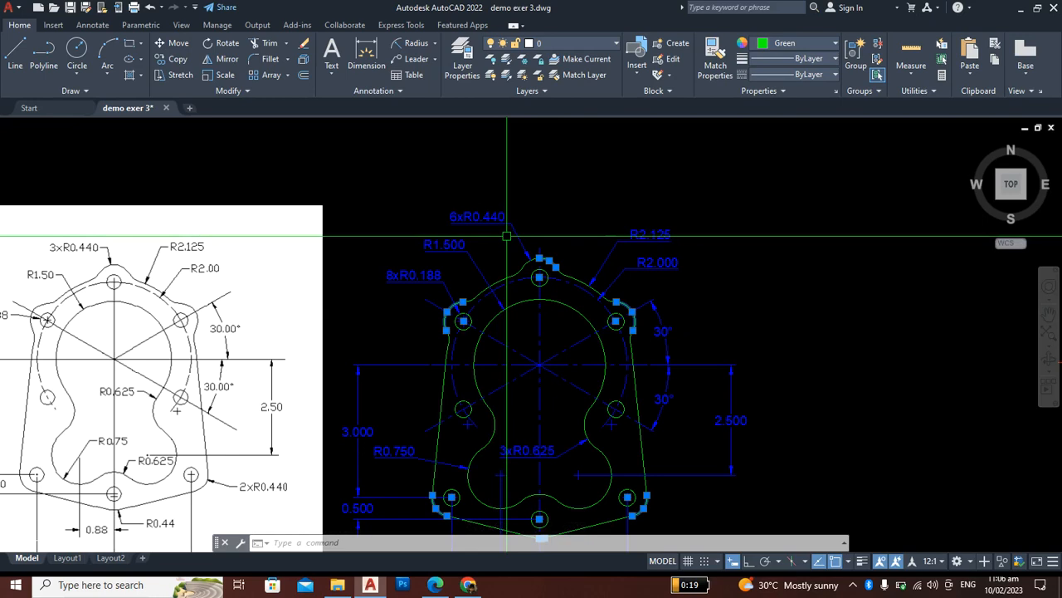
scroll(650, 193, down, 5)
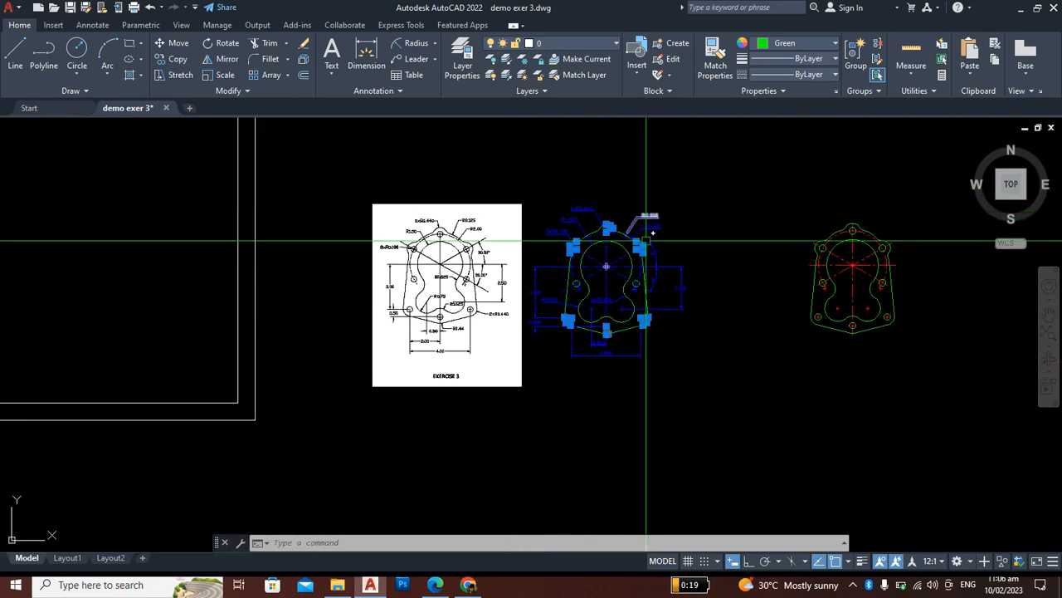
scroll(646, 224, up, 3)
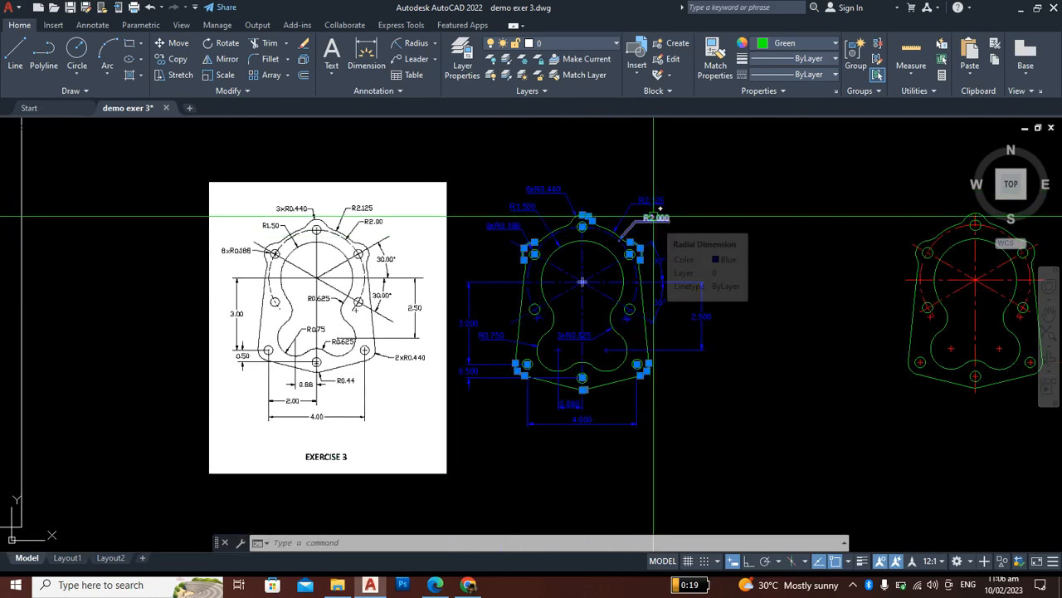
scroll(621, 346, up, 2)
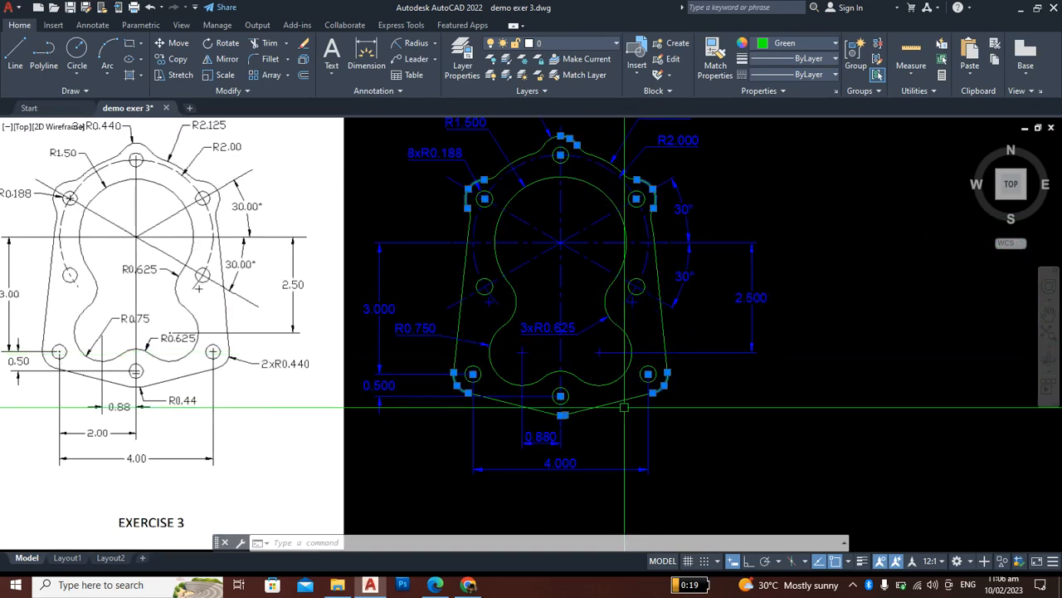
scroll(624, 399, down, 2)
scroll(560, 180, up, 2)
scroll(569, 249, down, 2)
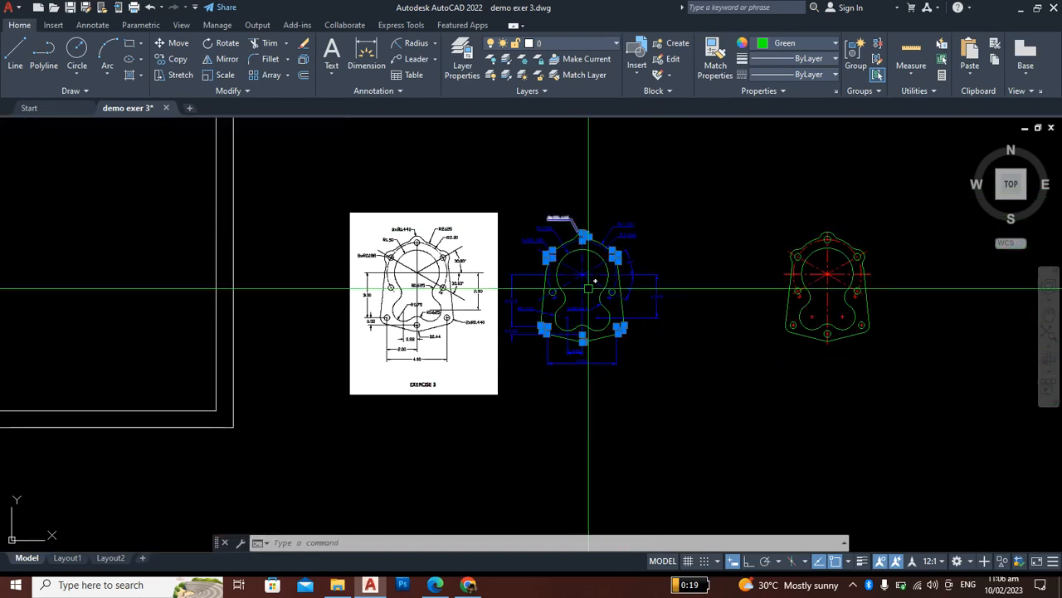
scroll(602, 316, up, 3)
scroll(655, 365, down, 4)
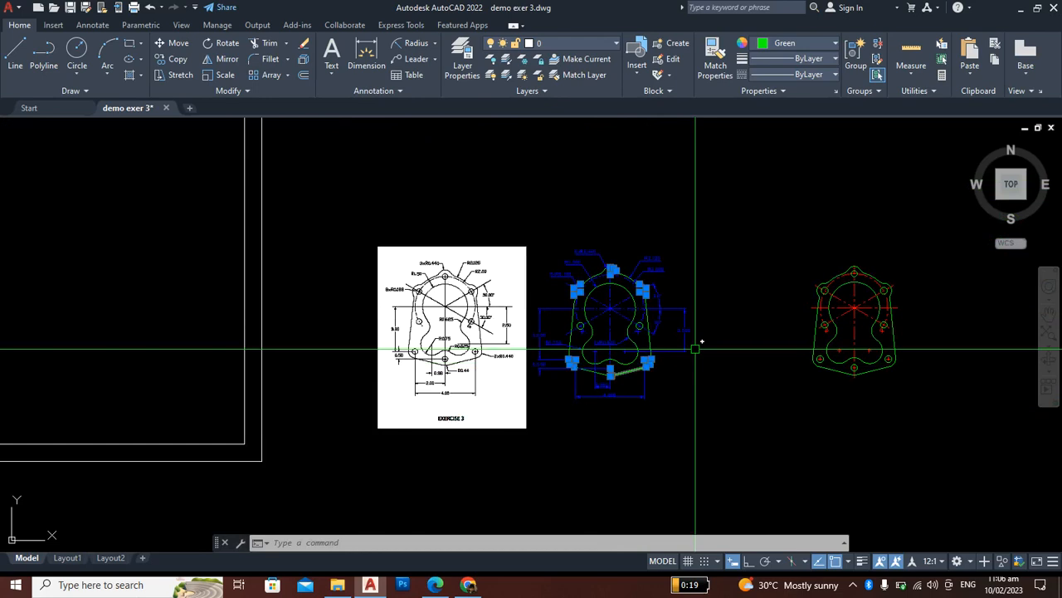
Step: Examine the combined 6xR0.440 callout above the dimensioned plate's top lobe and compare that plate with the undimensioned one
scroll(687, 324, up, 2)
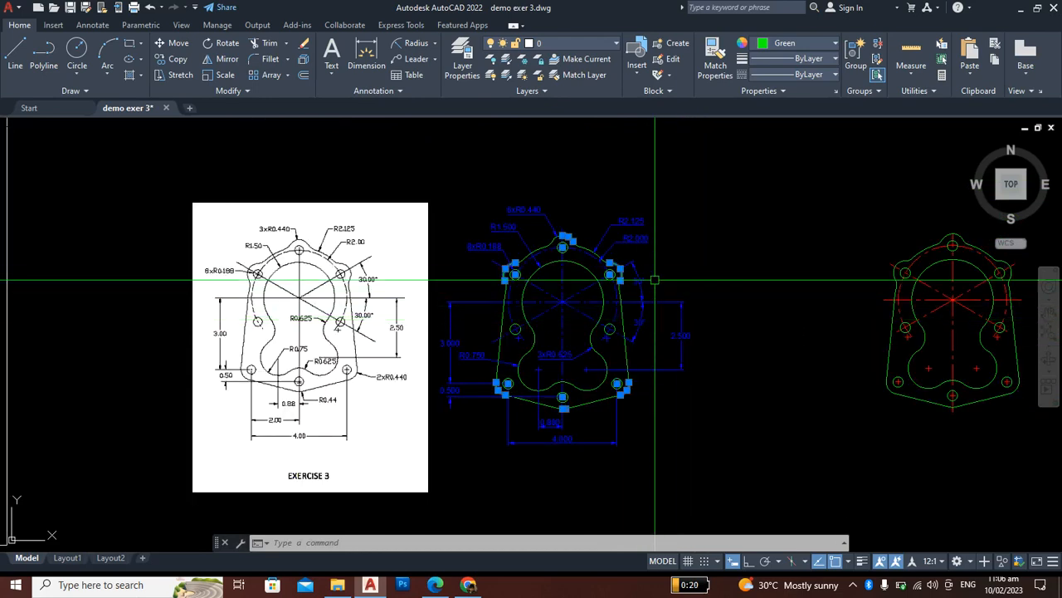
scroll(552, 247, up, 2)
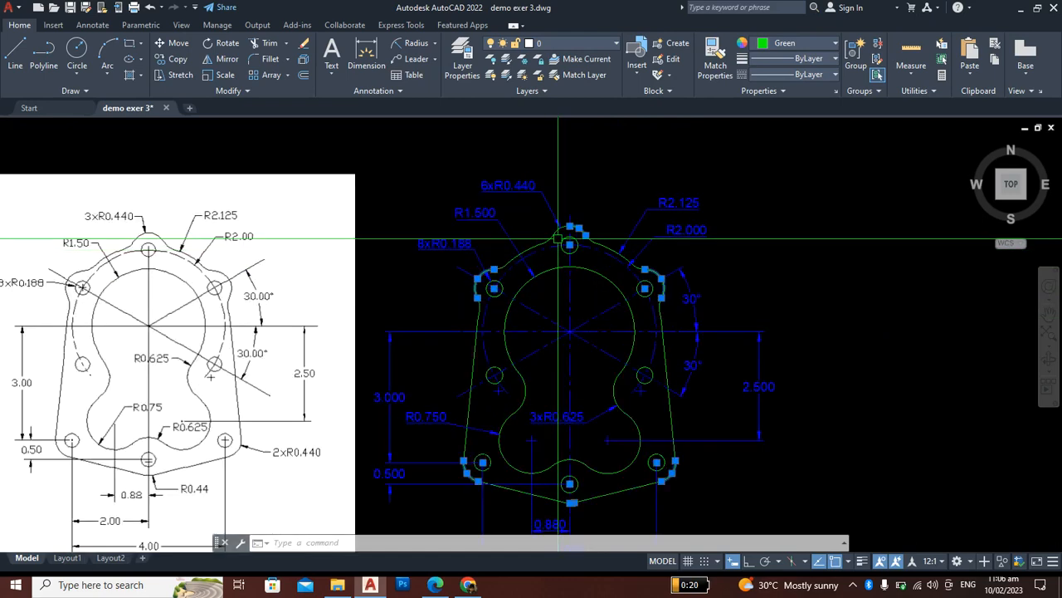
scroll(562, 222, down, 3)
scroll(555, 219, up, 4)
scroll(527, 199, up, 2)
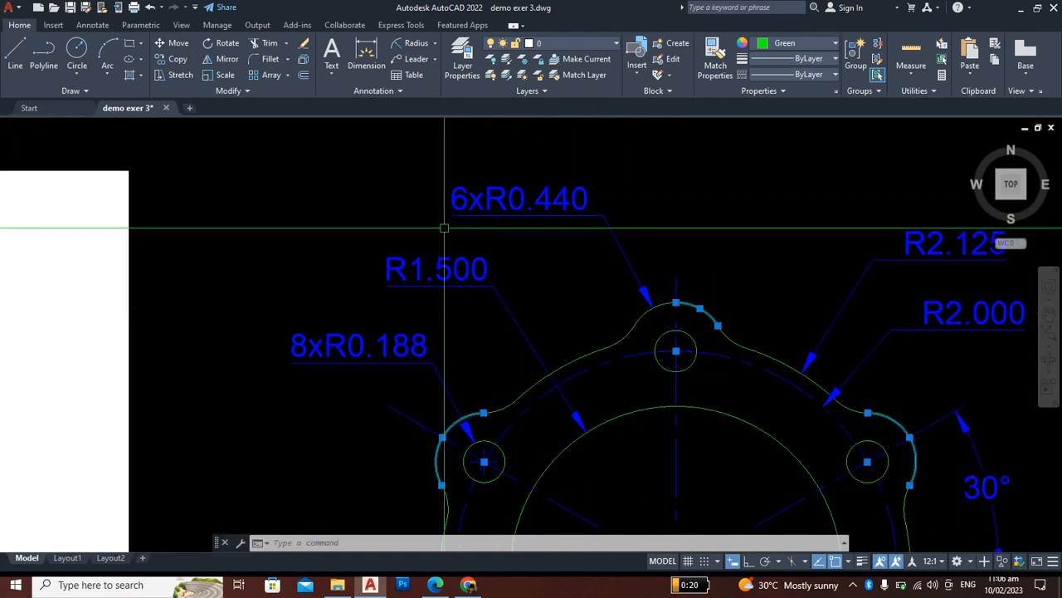
click(439, 226)
click(485, 239)
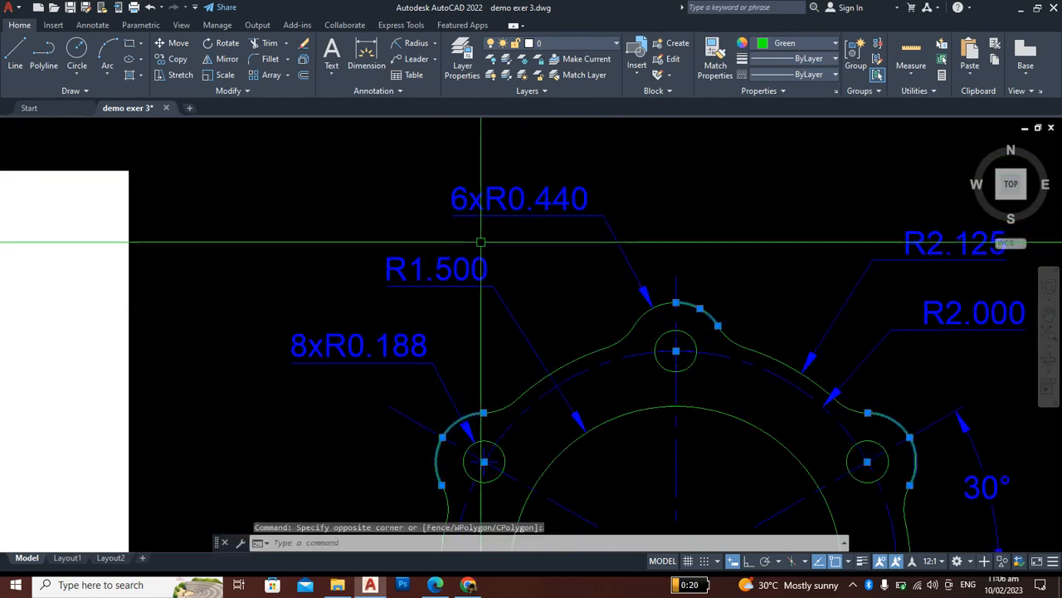
scroll(481, 240, down, 5)
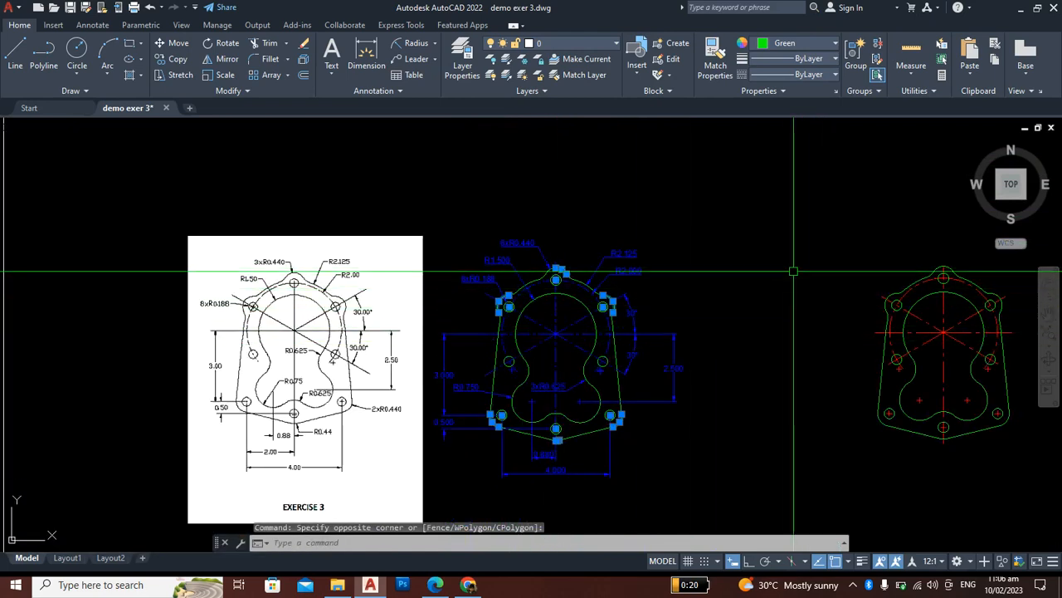
scroll(758, 339, down, 5)
scroll(767, 339, up, 5)
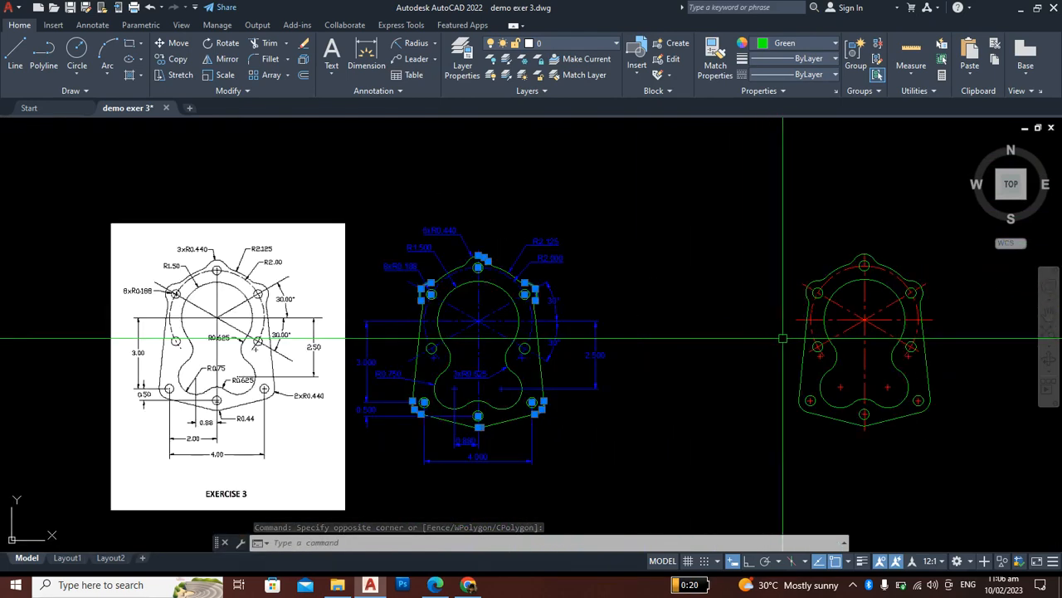
scroll(498, 251, up, 2)
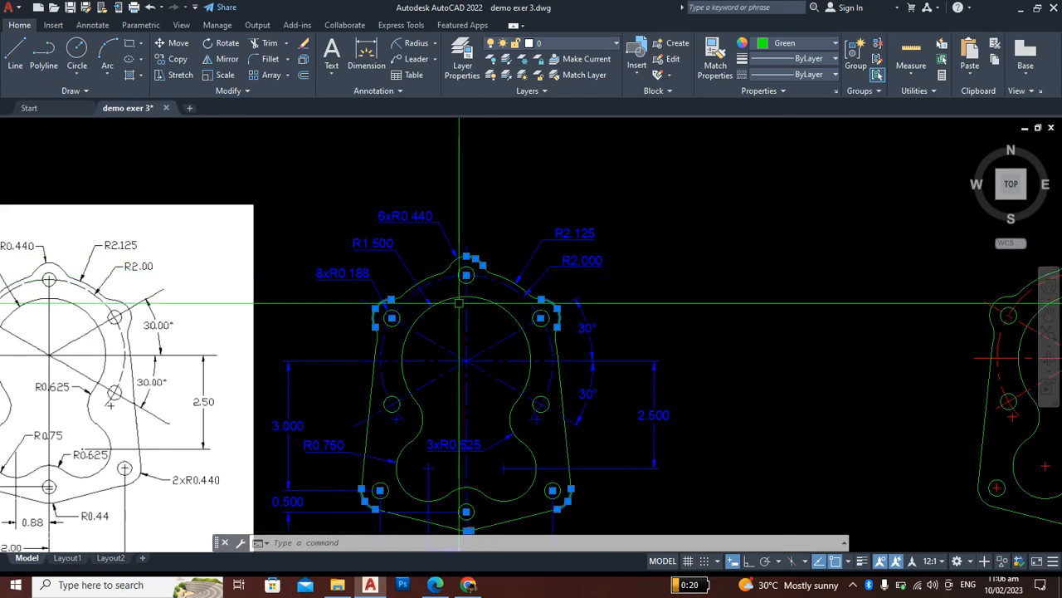
Step: Add a radius dimension to the top lobe arc of the undimensioned plate, placing its text above and to the left of the lobe
scroll(462, 309, down, 2)
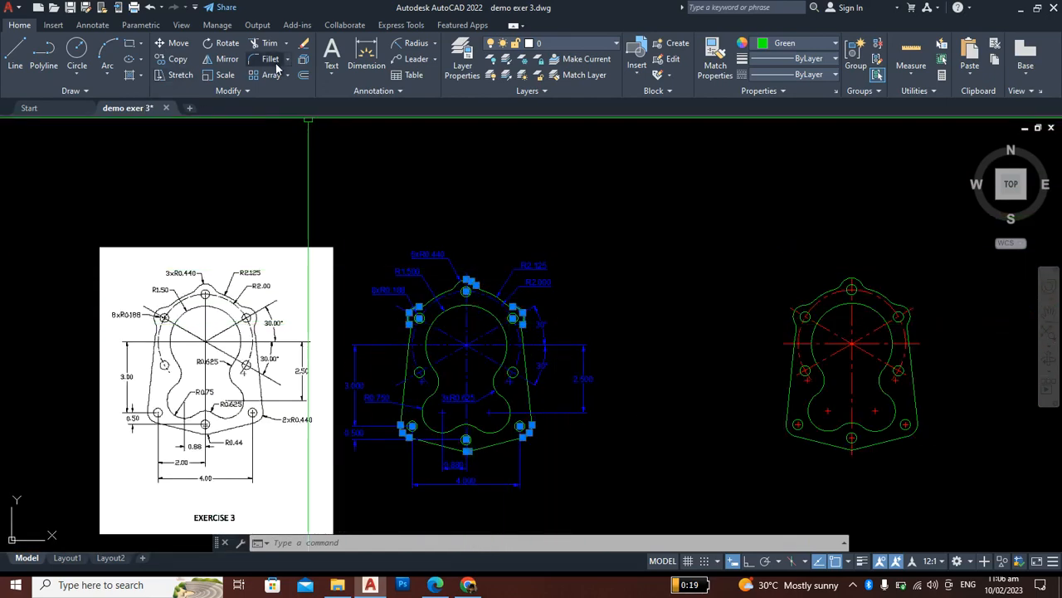
click(414, 45)
scroll(880, 304, up, 2)
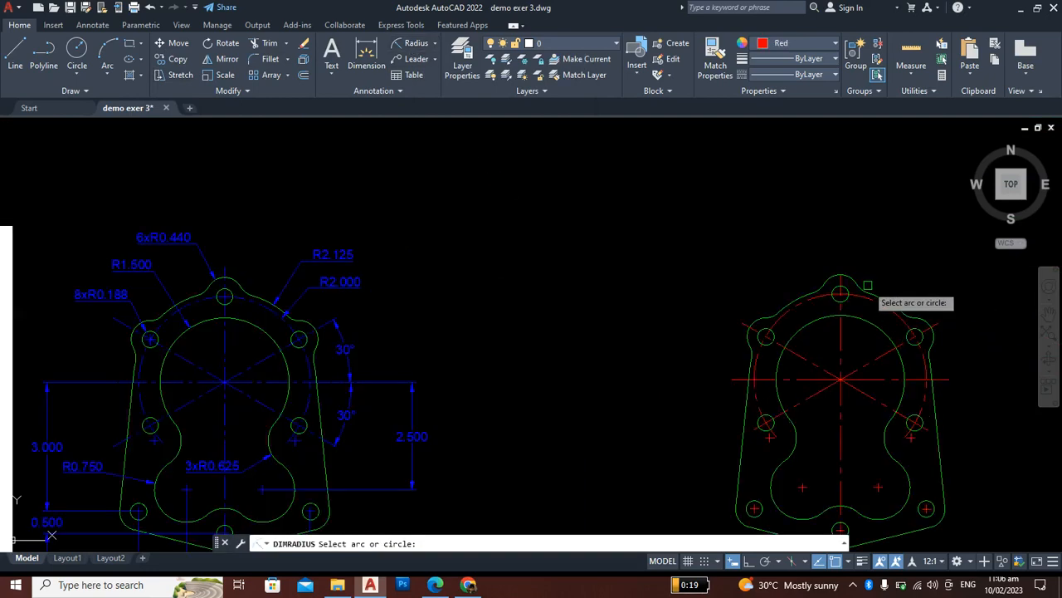
scroll(880, 303, down, 1)
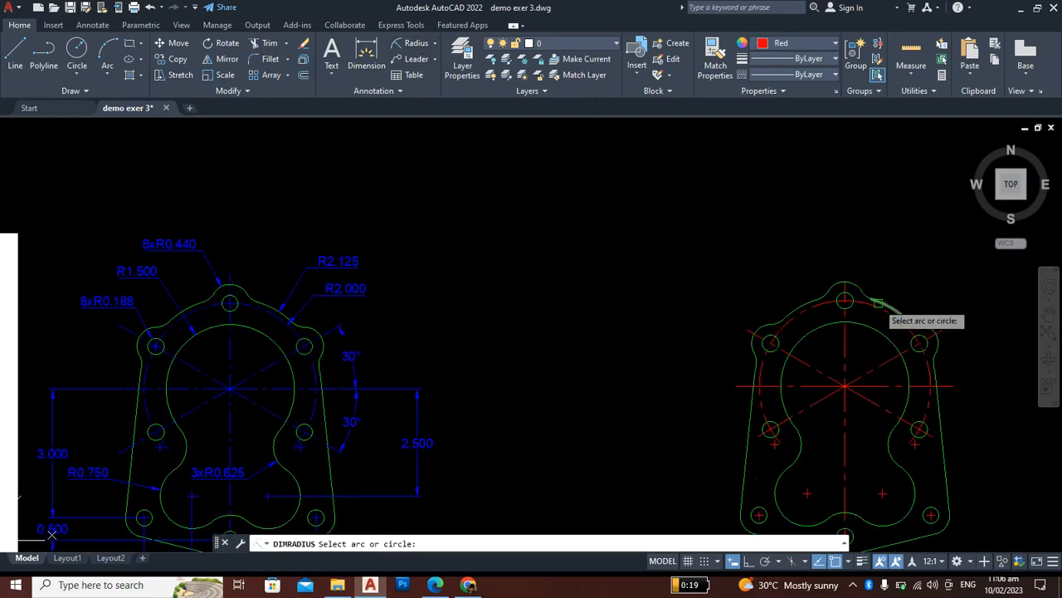
click(831, 285)
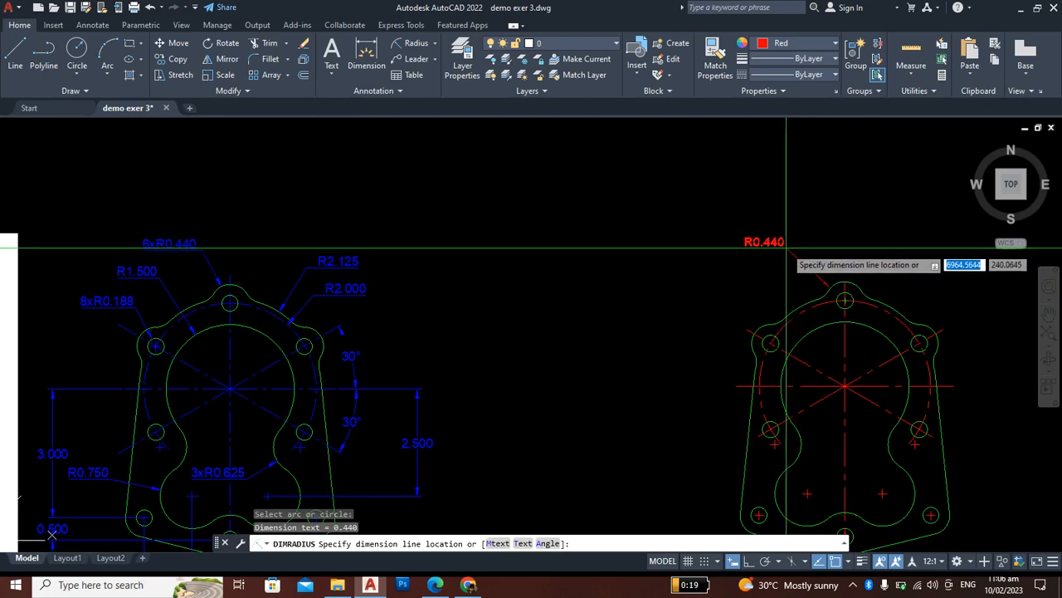
scroll(789, 243, up, 2)
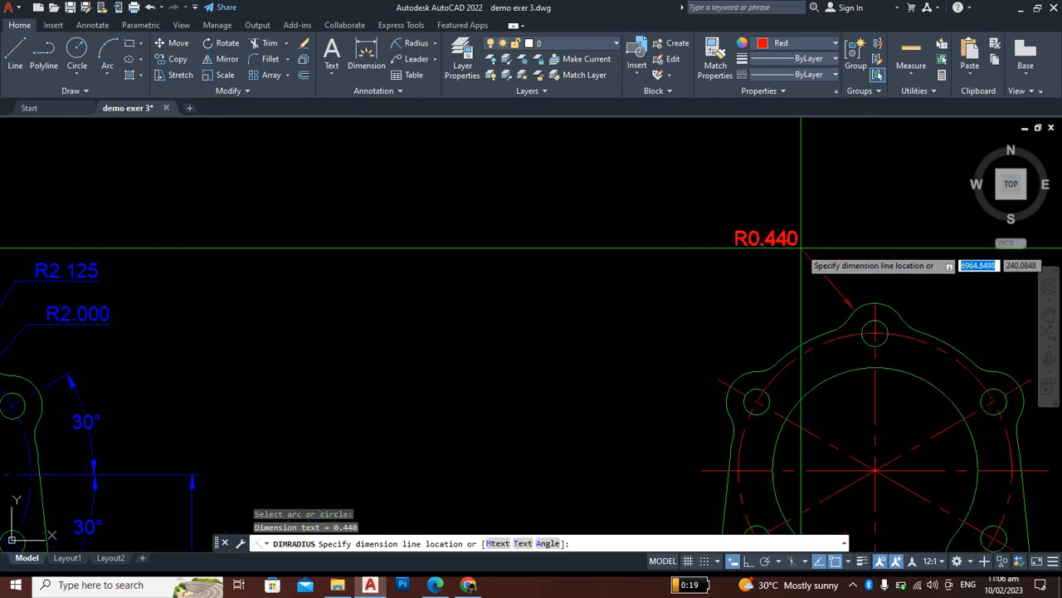
click(801, 247)
scroll(703, 278, down, 3)
scroll(751, 298, up, 2)
scroll(771, 302, up, 3)
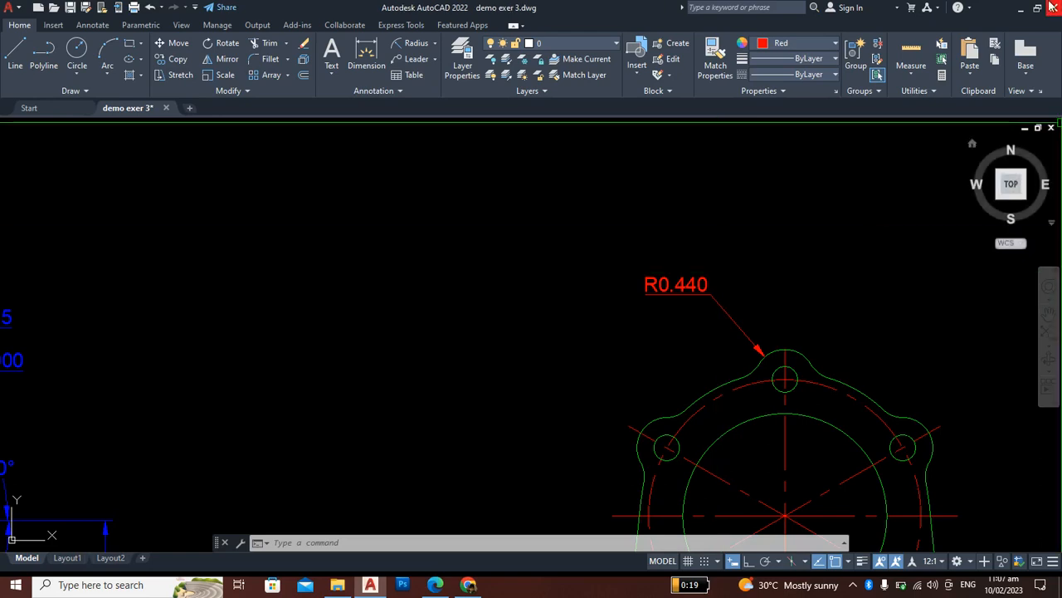
scroll(806, 315, down, 4)
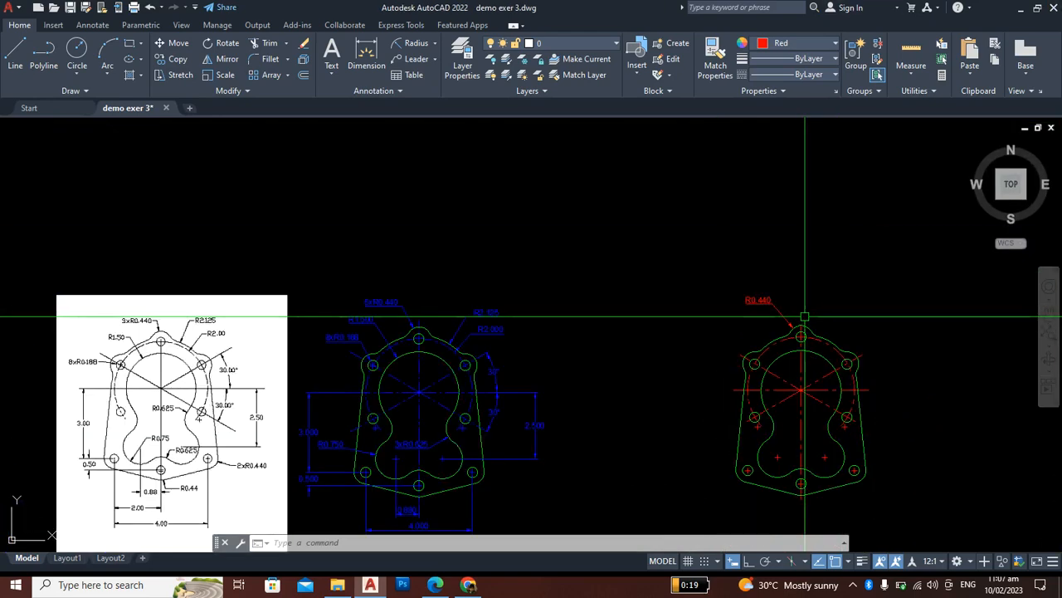
scroll(802, 311, up, 3)
scroll(779, 307, up, 2)
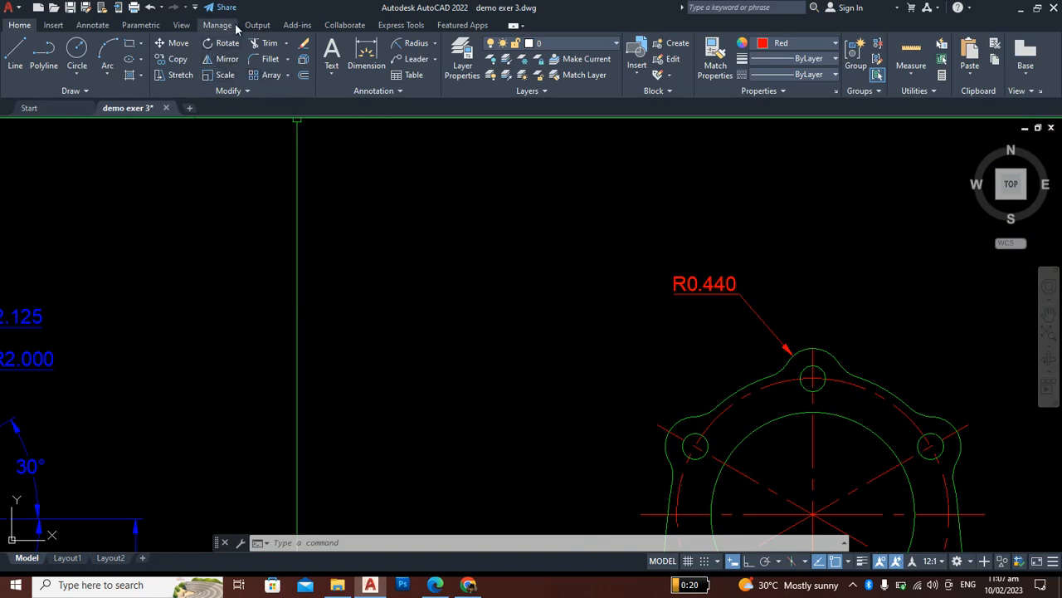
Step: Preview the Annotative dimension style's text aligned with the dimension line, restore Horizontal text alignment and accept the style settings
click(95, 25)
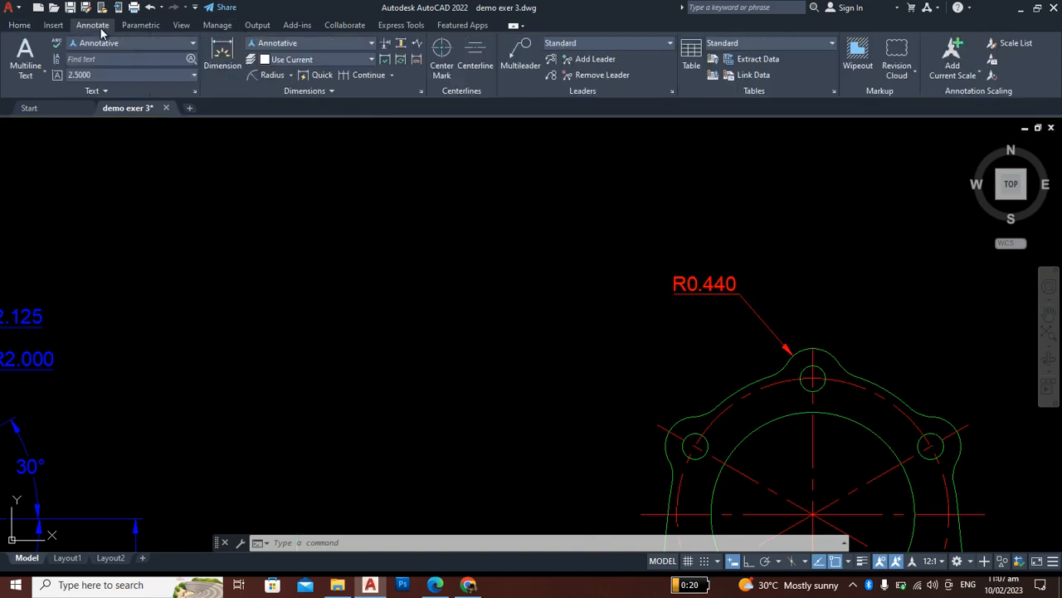
click(421, 91)
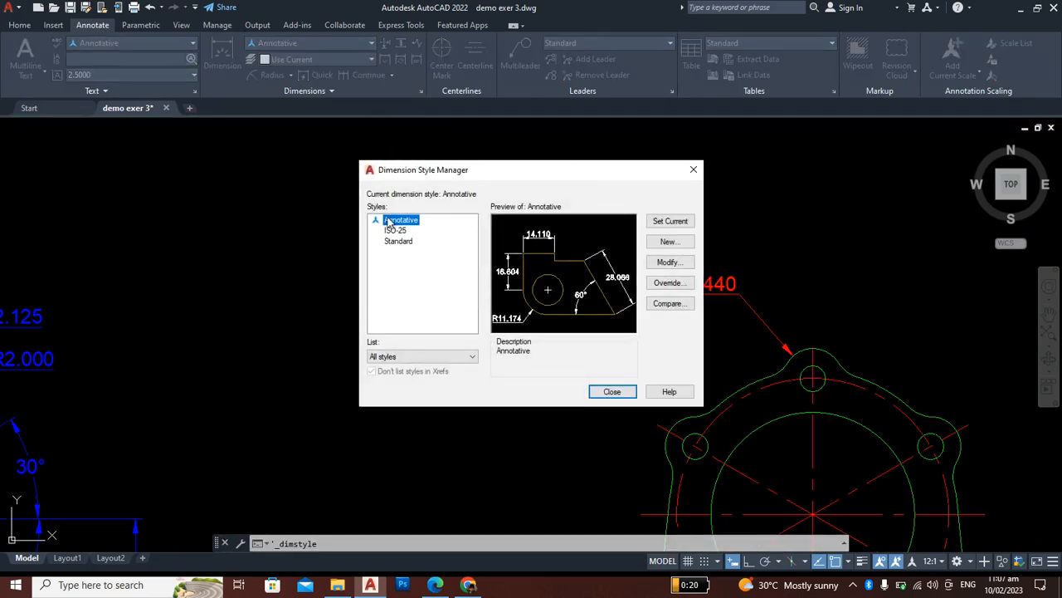
click(674, 264)
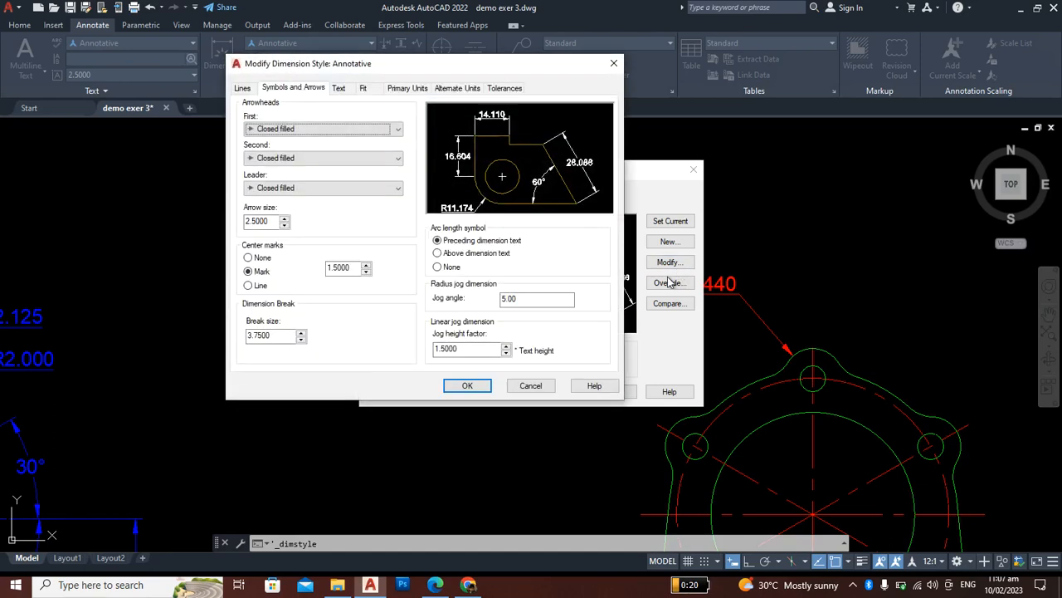
click(347, 95)
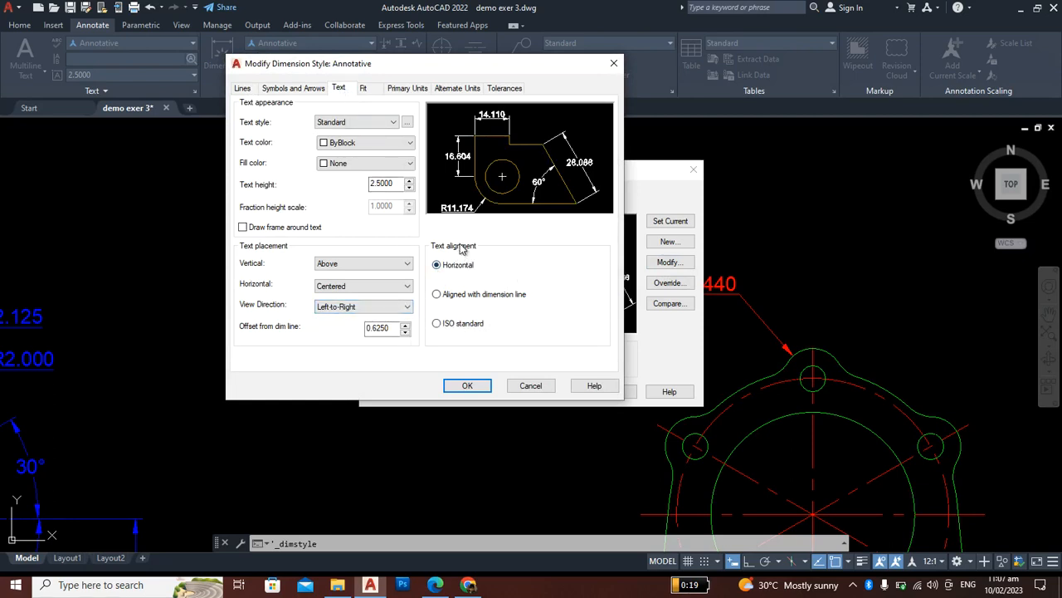
click(469, 270)
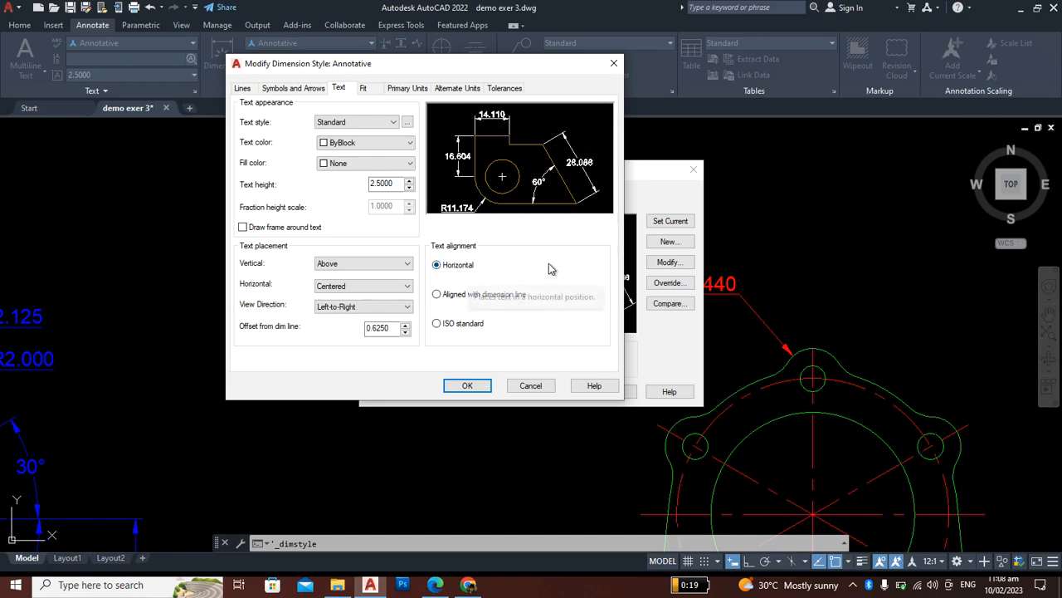
click(437, 295)
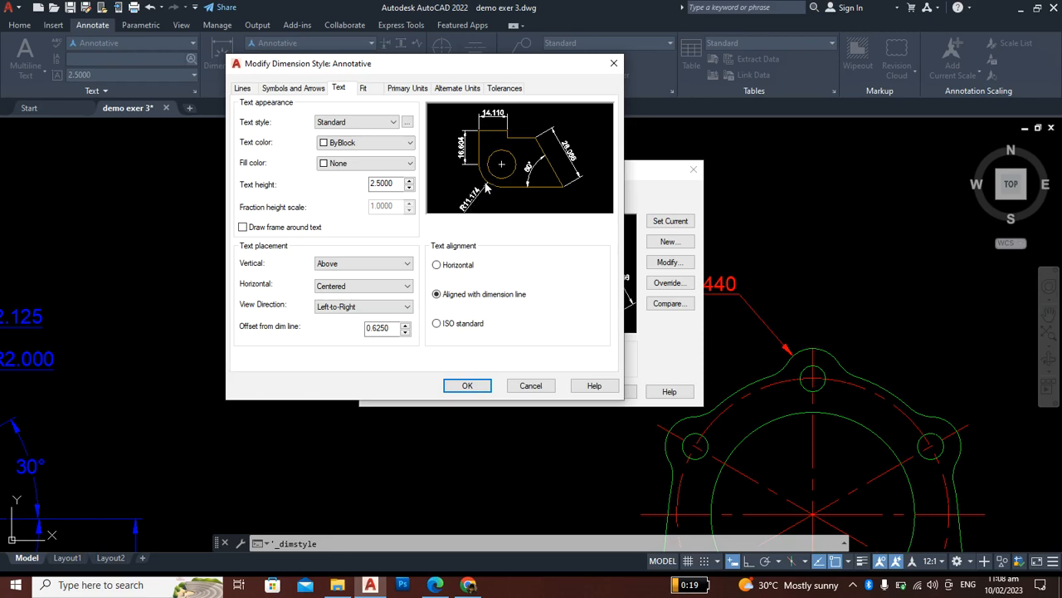
click(462, 272)
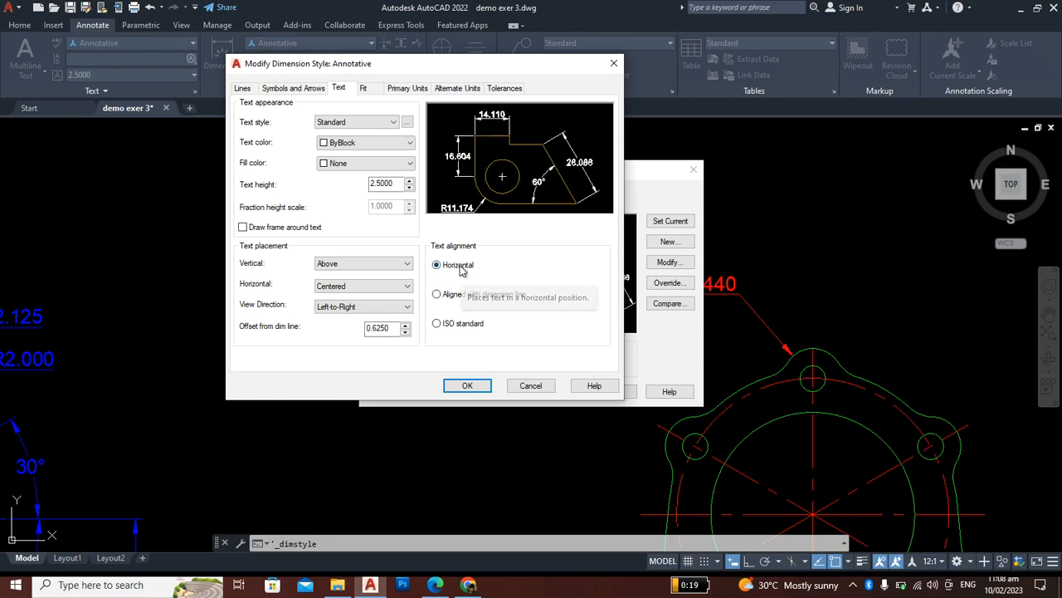
click(469, 386)
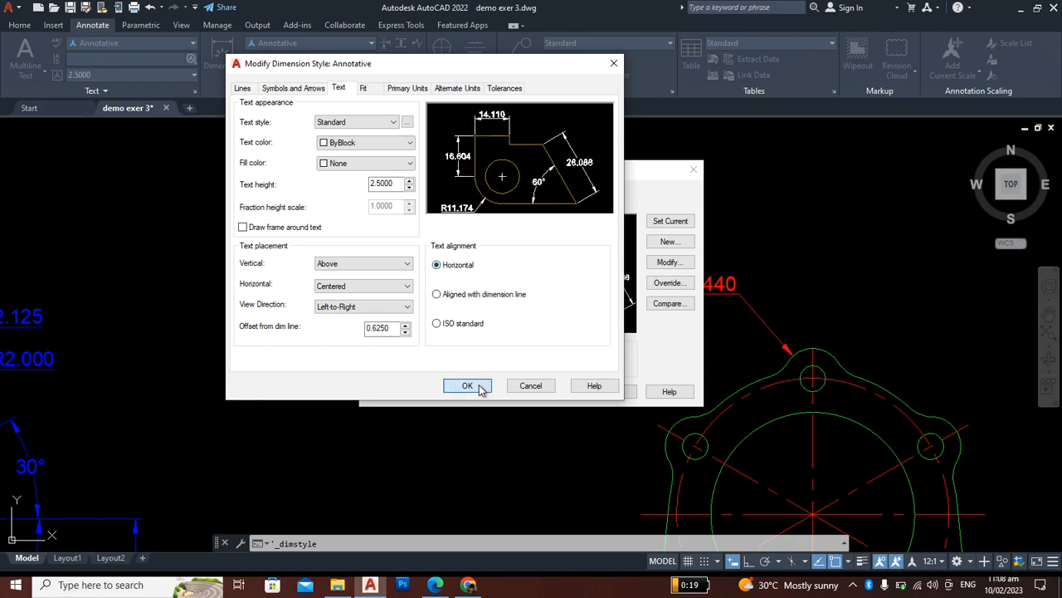
click(611, 391)
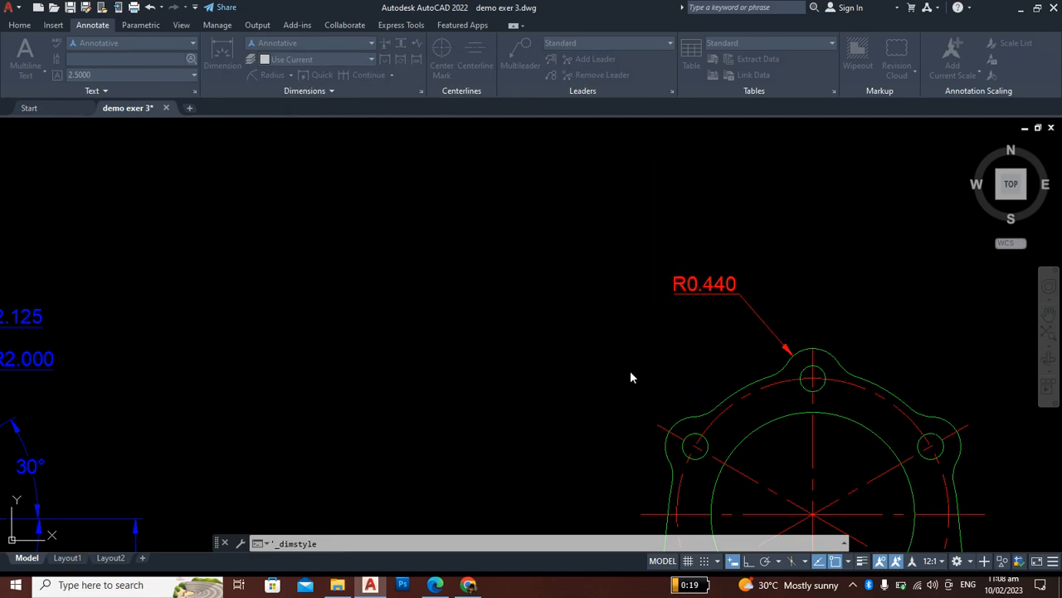
Step: Inspect the R0.440 radius dimension on the top lobe of the newly dimensioned plate, including its horizontal text placement
click(718, 283)
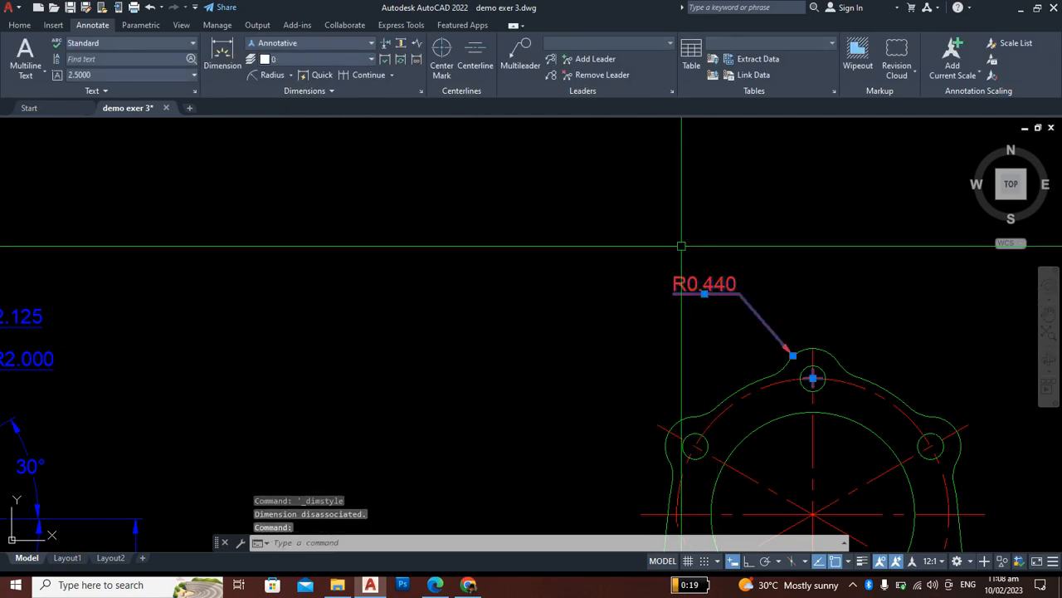
scroll(689, 282, down, 3)
scroll(695, 276, up, 4)
scroll(688, 287, down, 2)
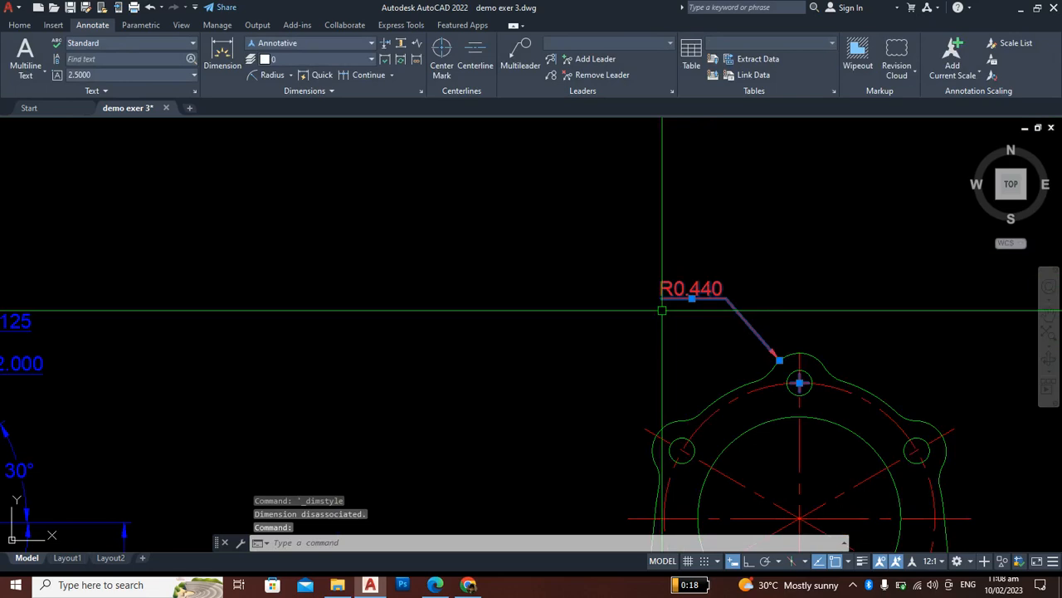
scroll(730, 289, down, 2)
scroll(731, 286, up, 3)
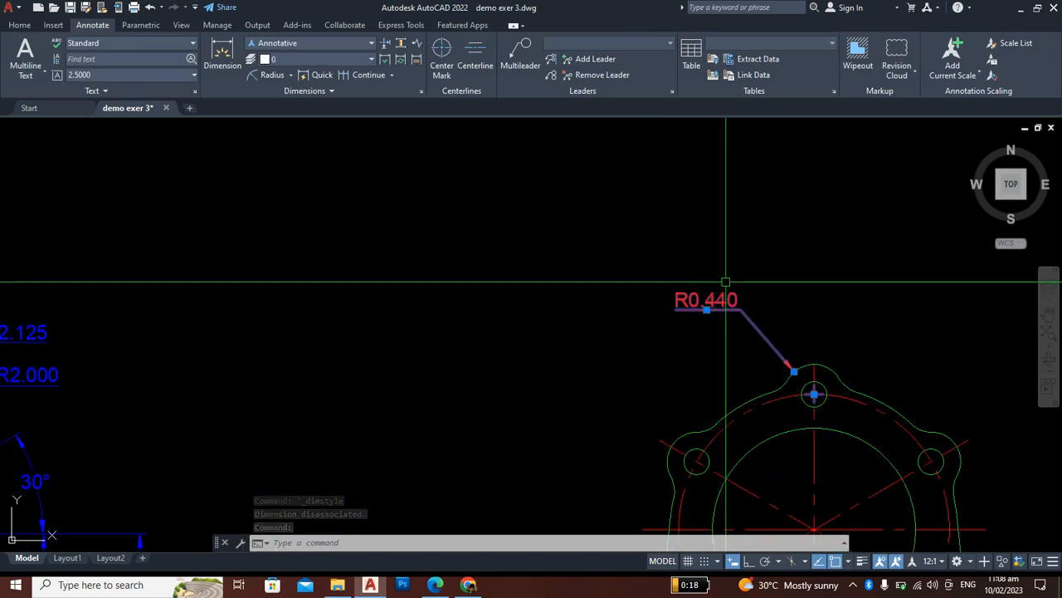
key(Escape)
scroll(731, 307, down, 3)
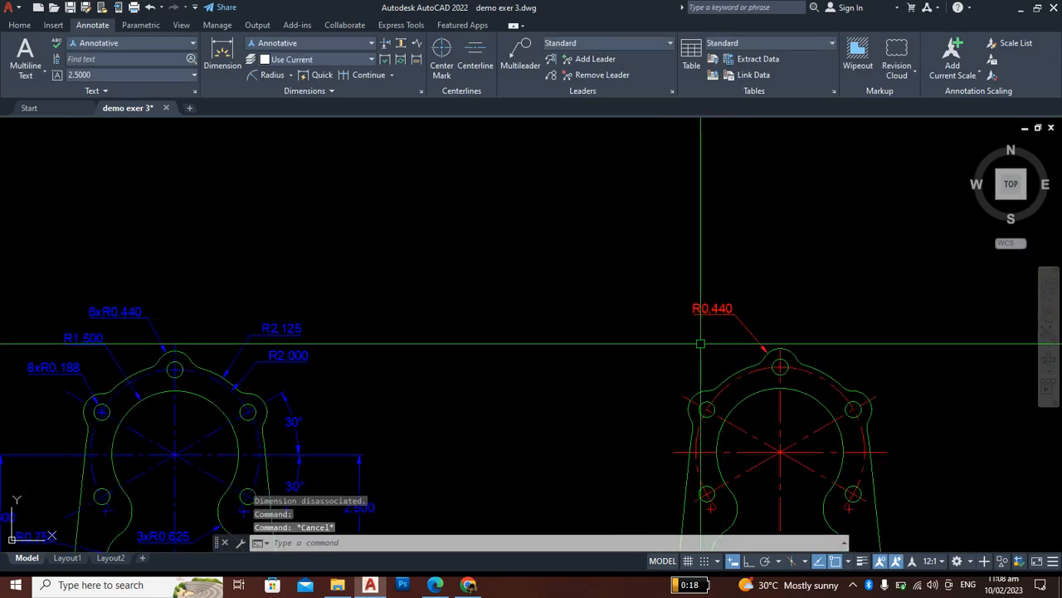
scroll(696, 332, up, 2)
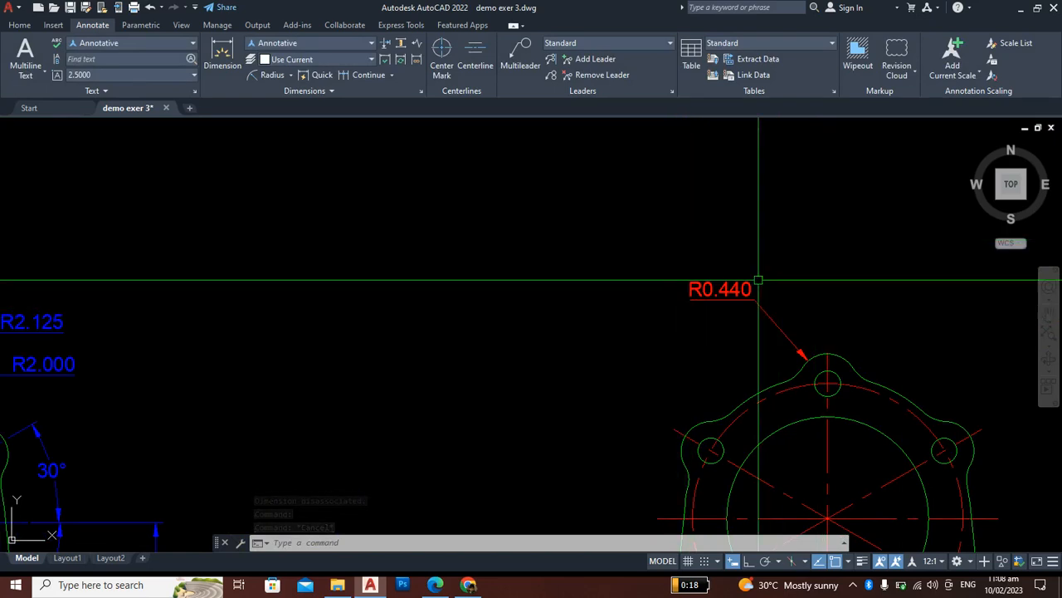
scroll(705, 332, down, 2)
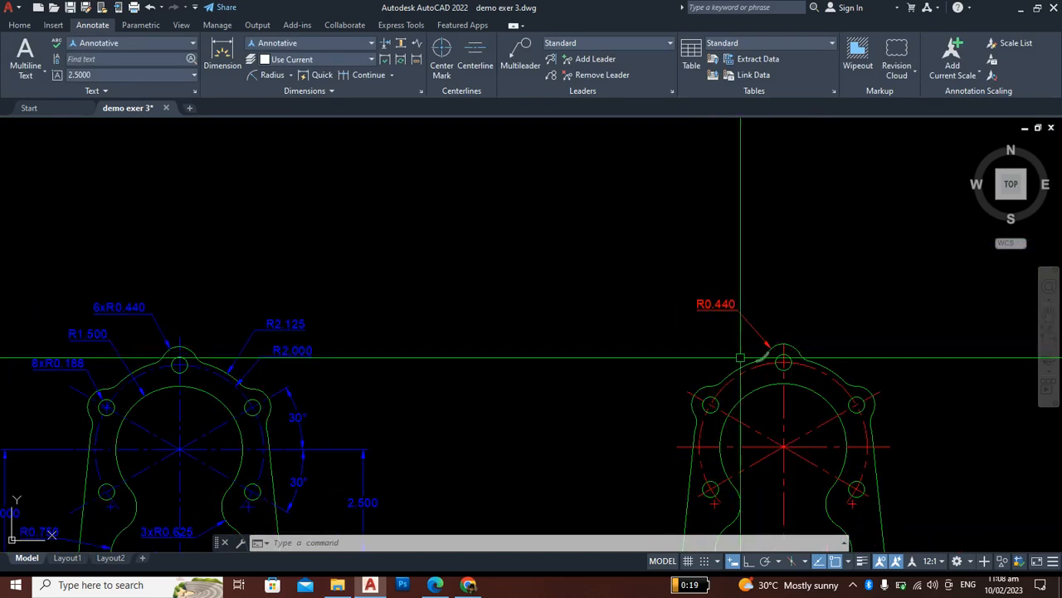
Step: Highlight the large inner arc of the reference-dimensioned plate to identify the feature of its R1.500 callout, and clear the selection
scroll(123, 407, up, 1)
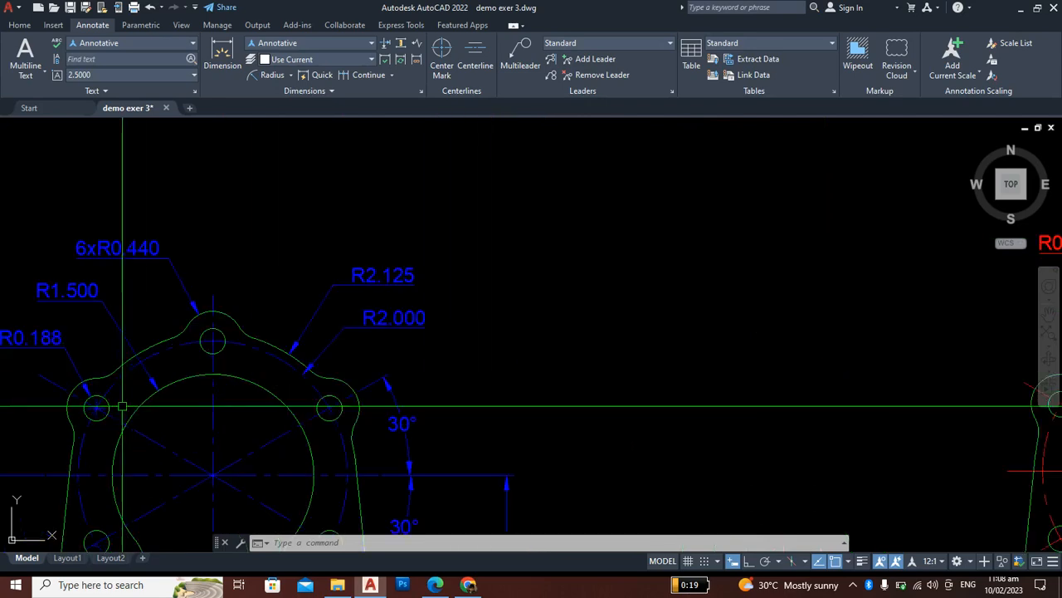
click(176, 382)
scroll(422, 348, down, 2)
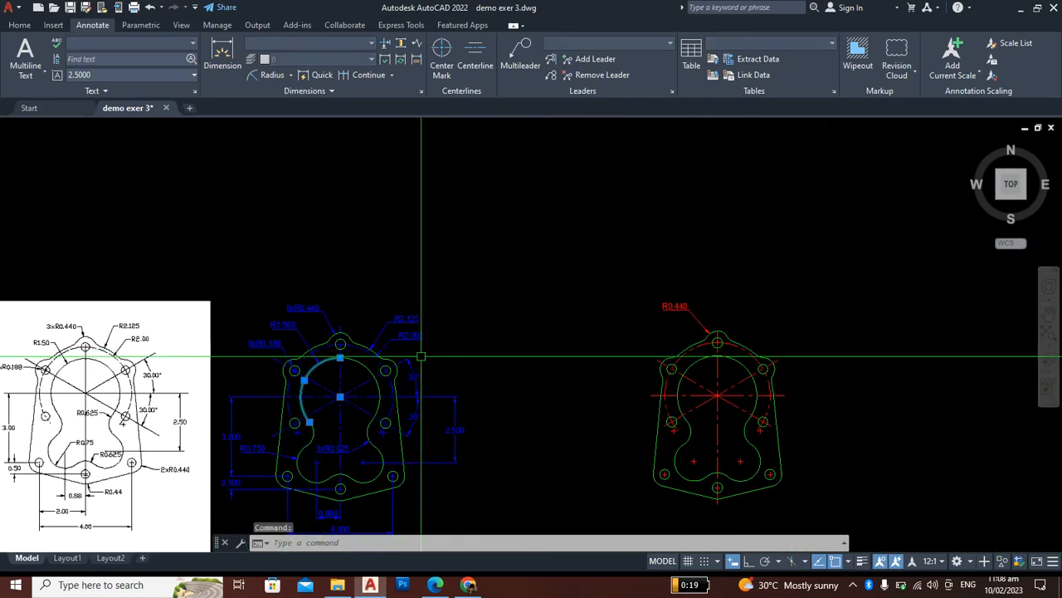
scroll(304, 351, up, 1)
key(Escape)
key(Escape)
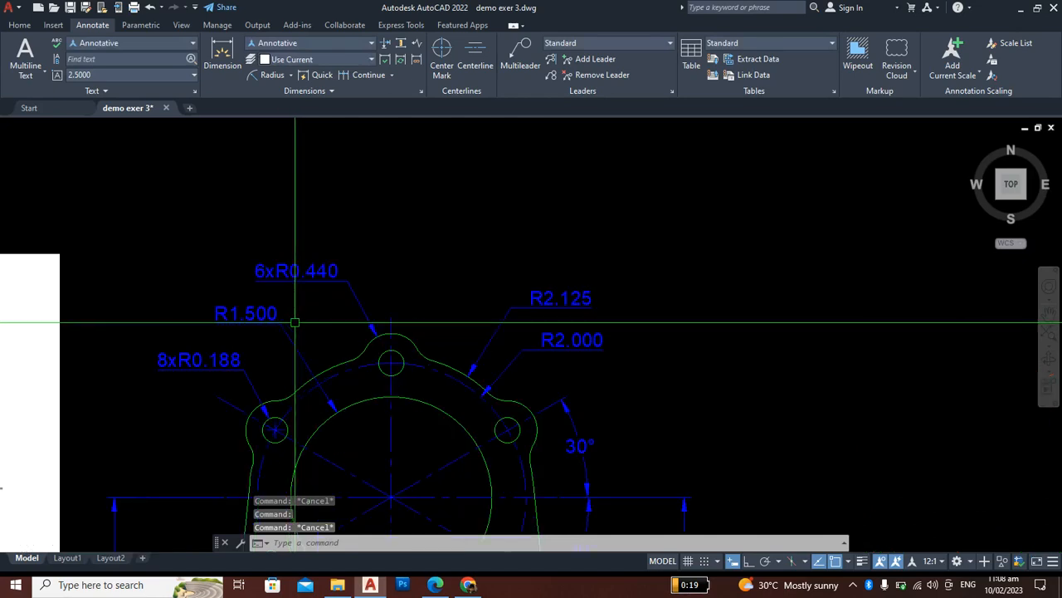
Step: Add a radius dimension to the large inner arc of the red-dimensioned plate, placing its text up and left, below the R0.440 callout
scroll(296, 324, down, 2)
scroll(649, 335, up, 2)
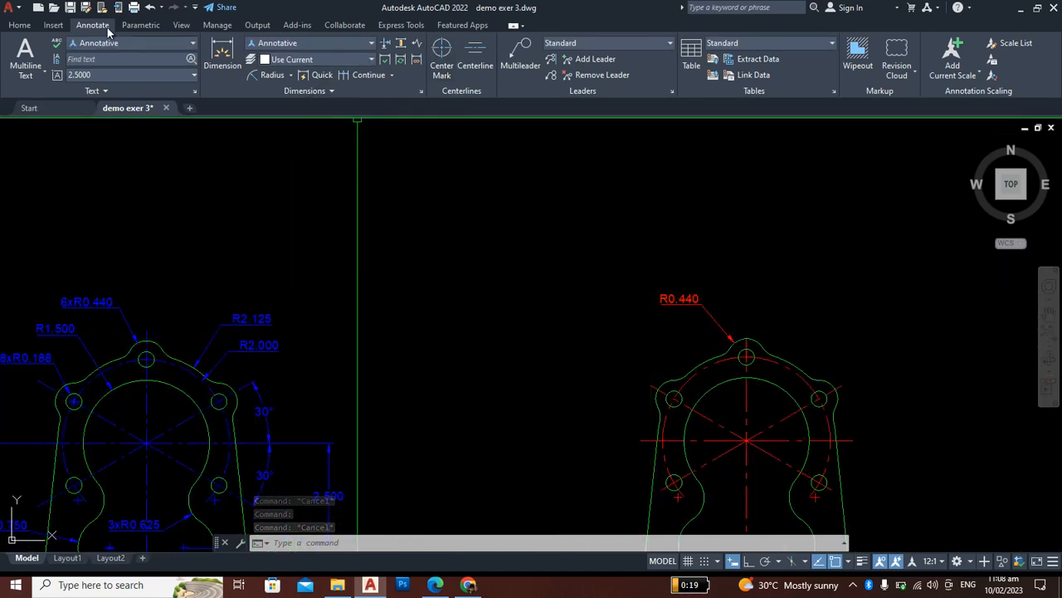
click(272, 74)
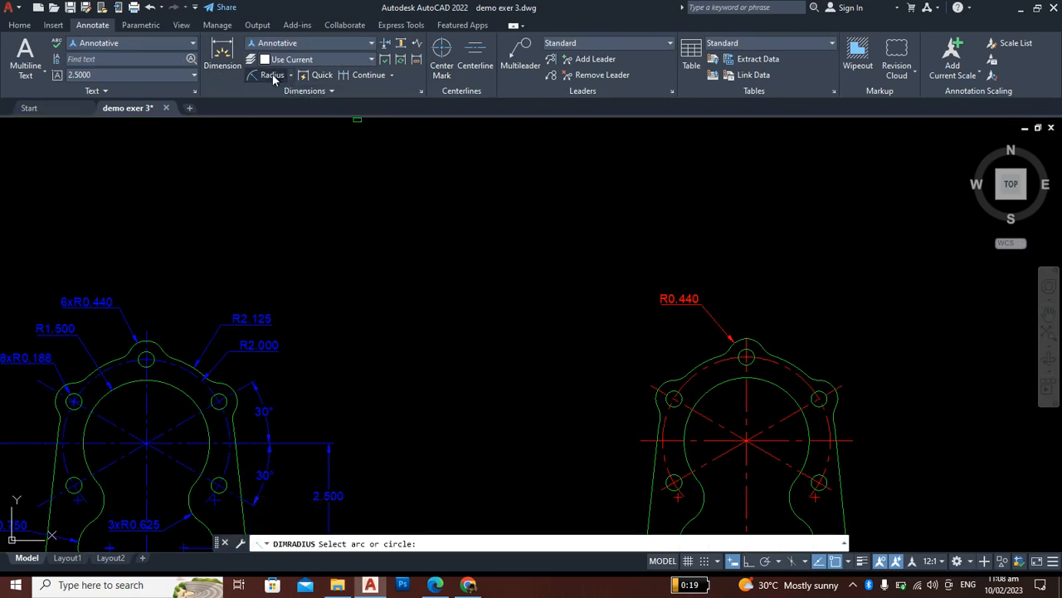
click(715, 386)
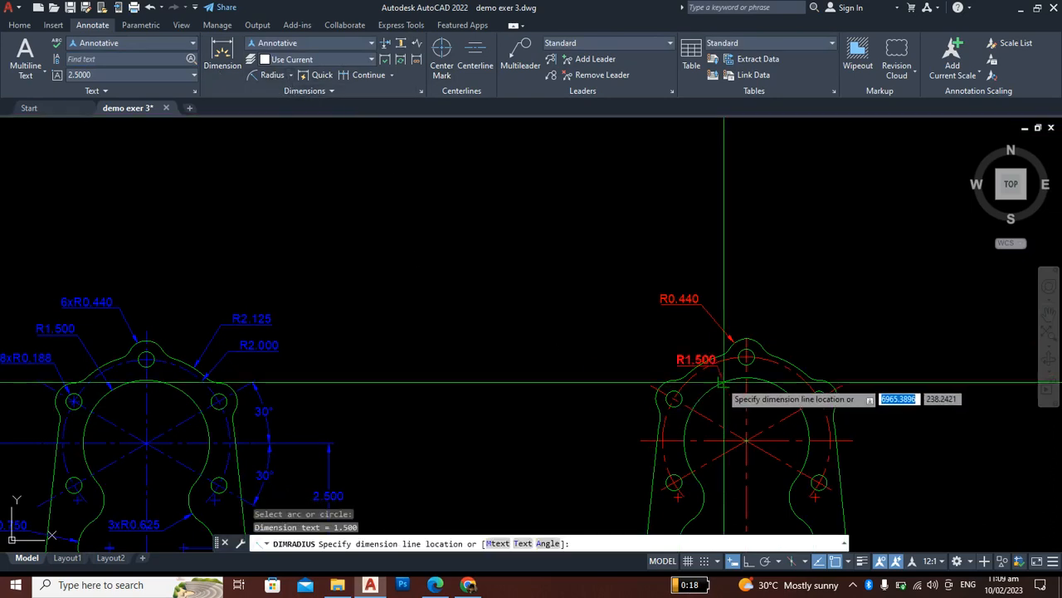
click(672, 332)
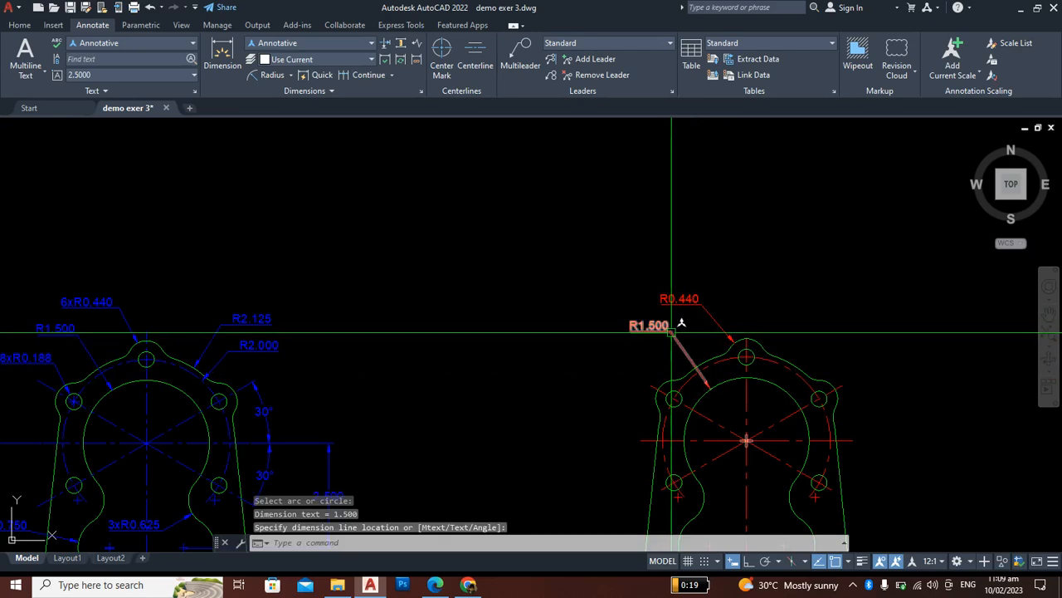
key(Escape)
Step: Examine the 6x prefix of the 6xR0.440 callout on the blue-dimensioned plate and compare it with the red plate
click(89, 310)
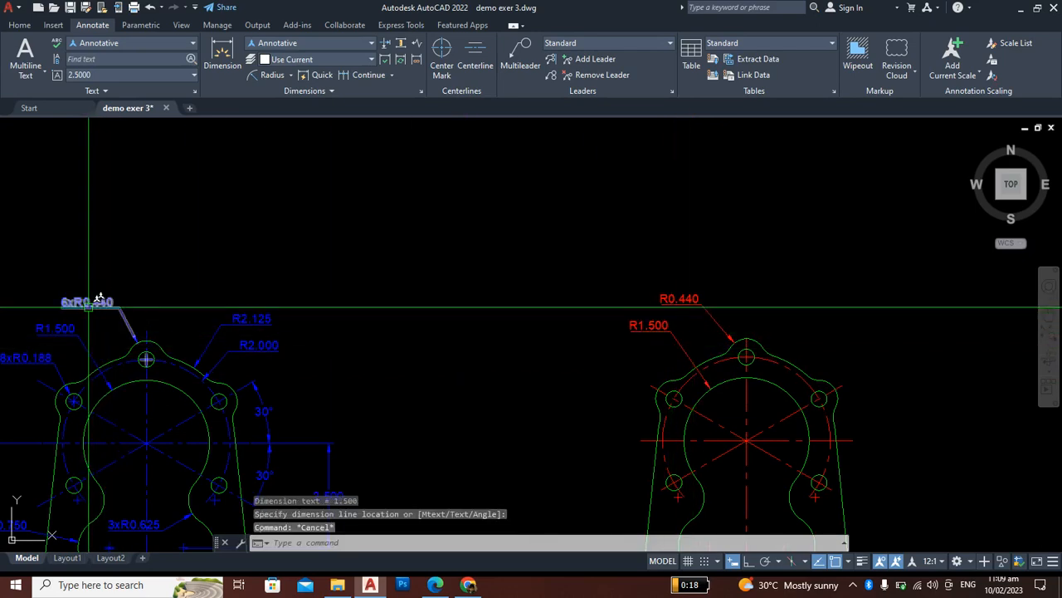
key(Escape)
scroll(61, 314, up, 4)
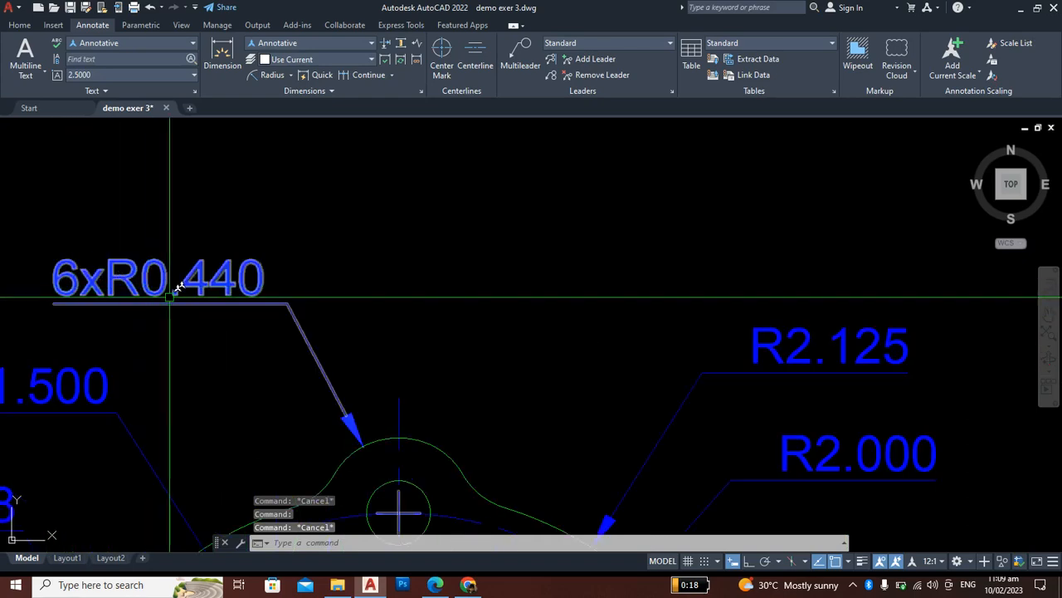
scroll(178, 307, down, 2)
scroll(178, 307, down, 7)
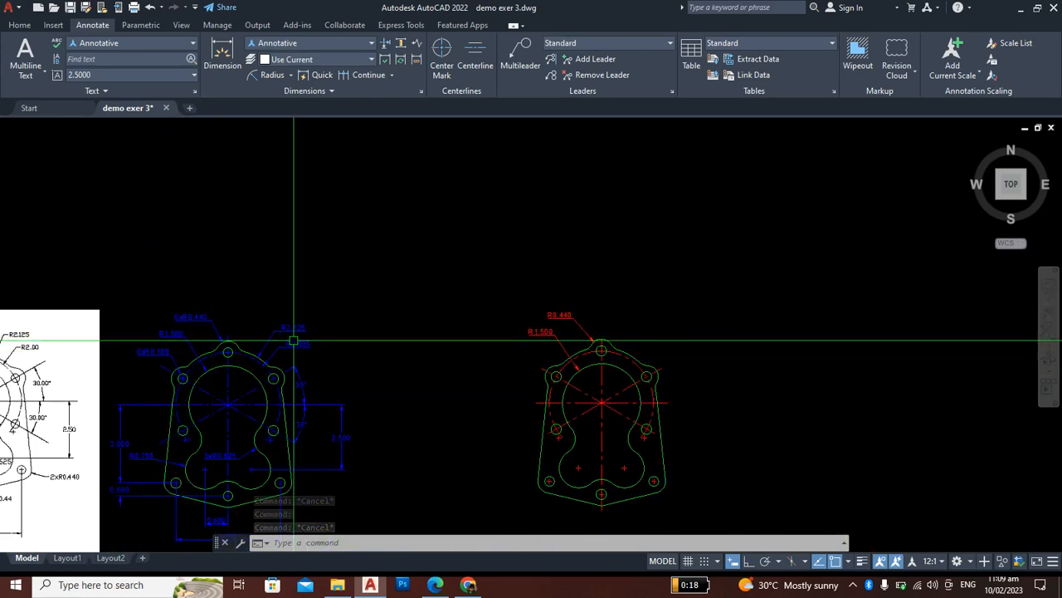
scroll(566, 324, up, 4)
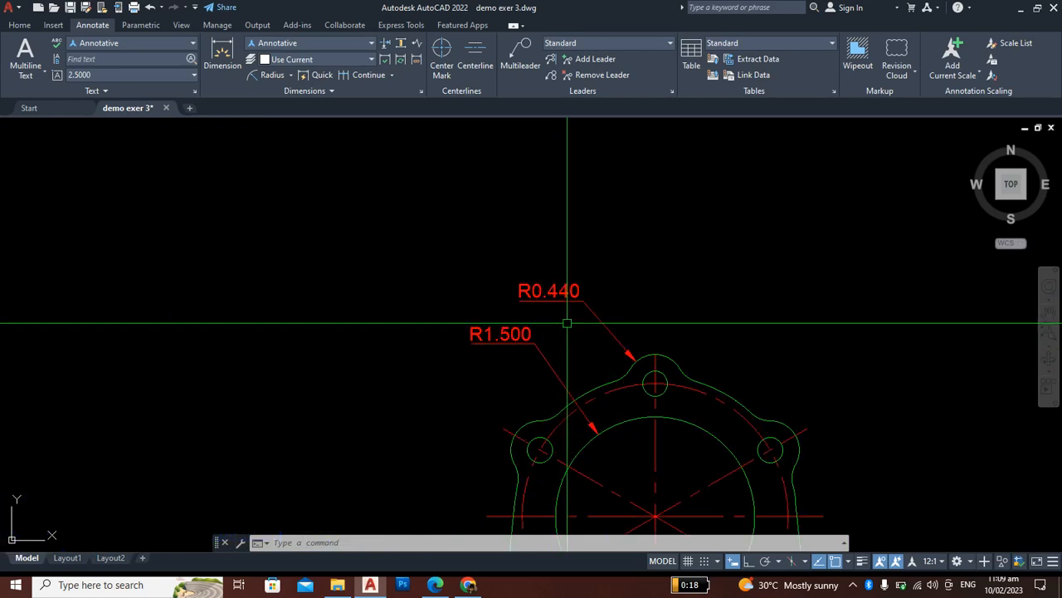
right_click(569, 314)
click(540, 314)
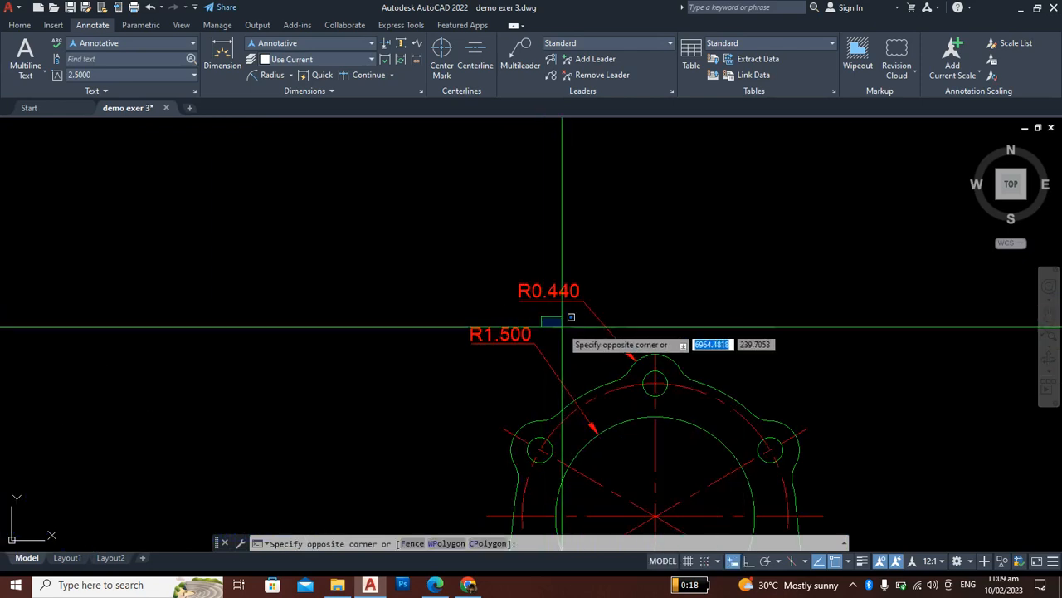
key(Escape)
key(Escape)
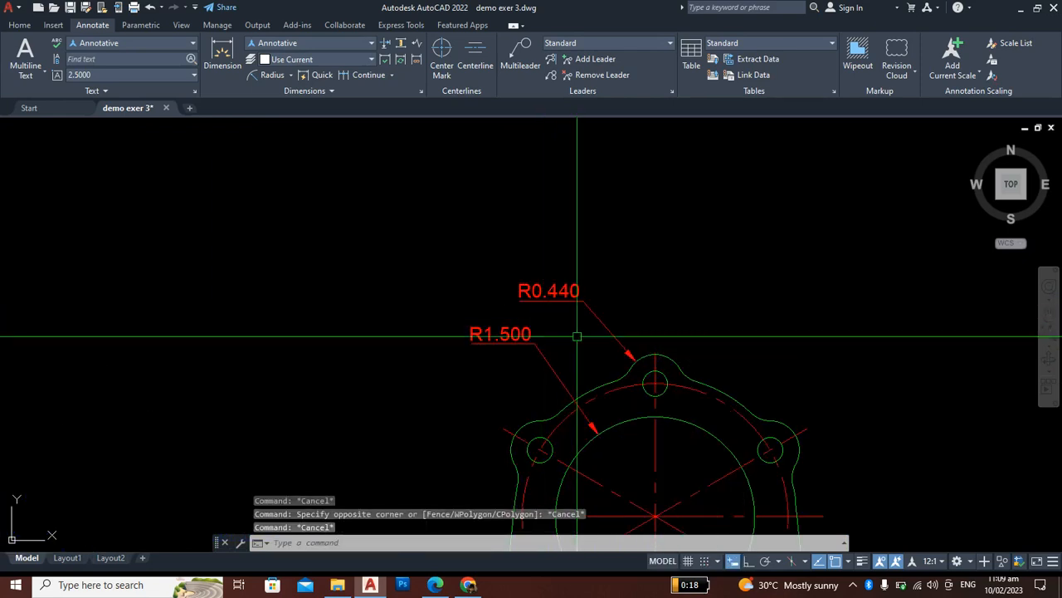
Step: Examine the text properties of the red plate's R0.440 radius dimension, including its Text override entry, and close the properties
click(531, 292)
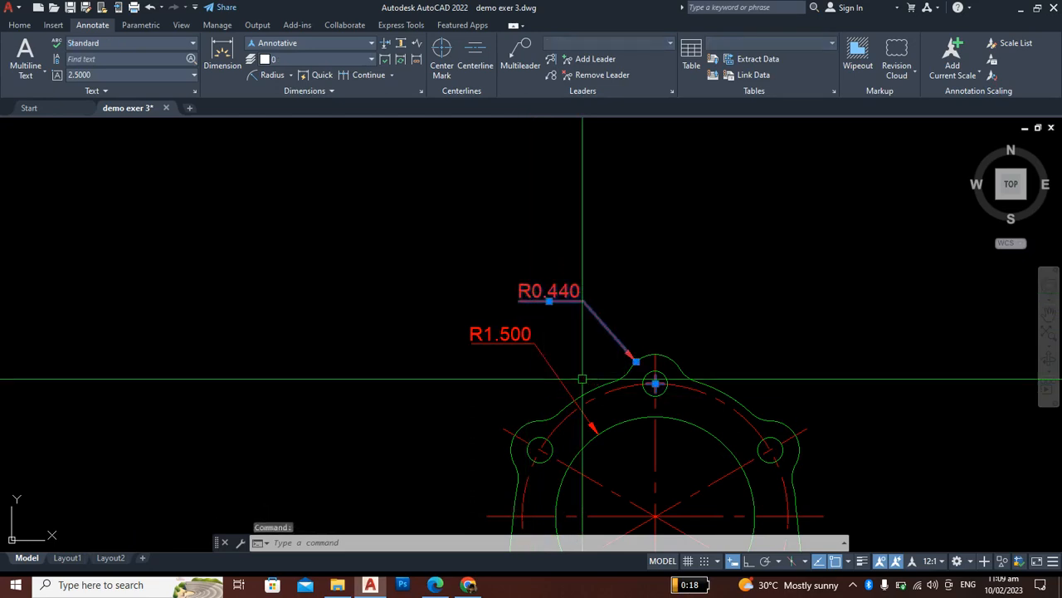
right_click(583, 351)
click(633, 547)
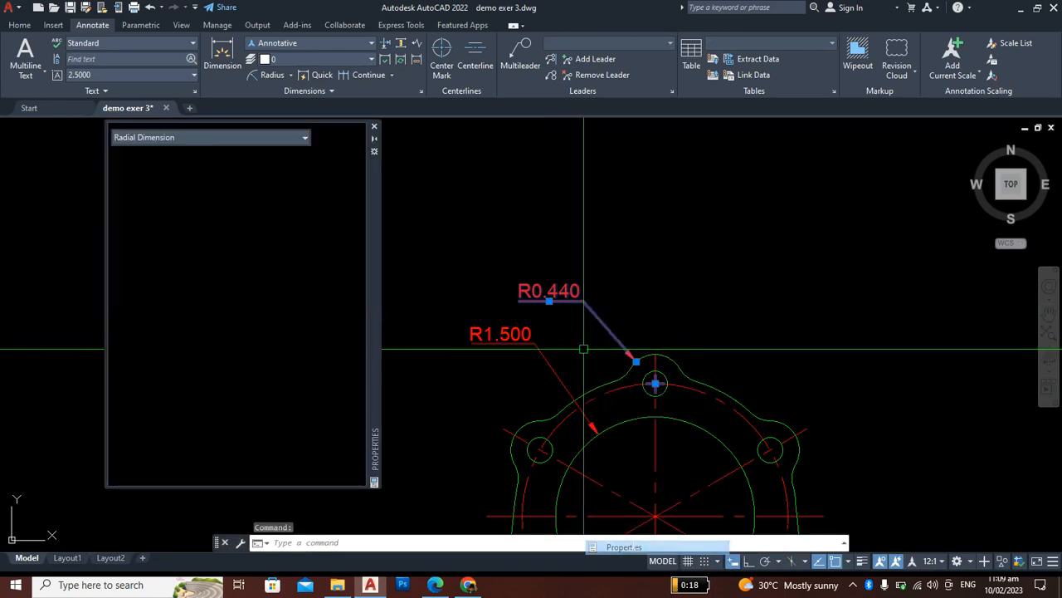
scroll(259, 282, down, 4)
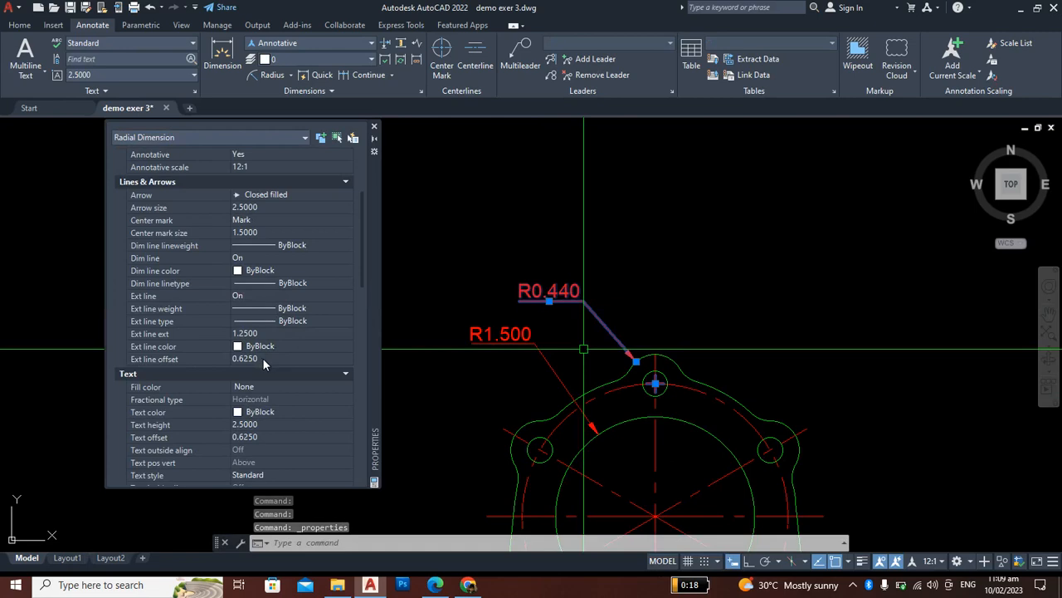
scroll(268, 358, down, 4)
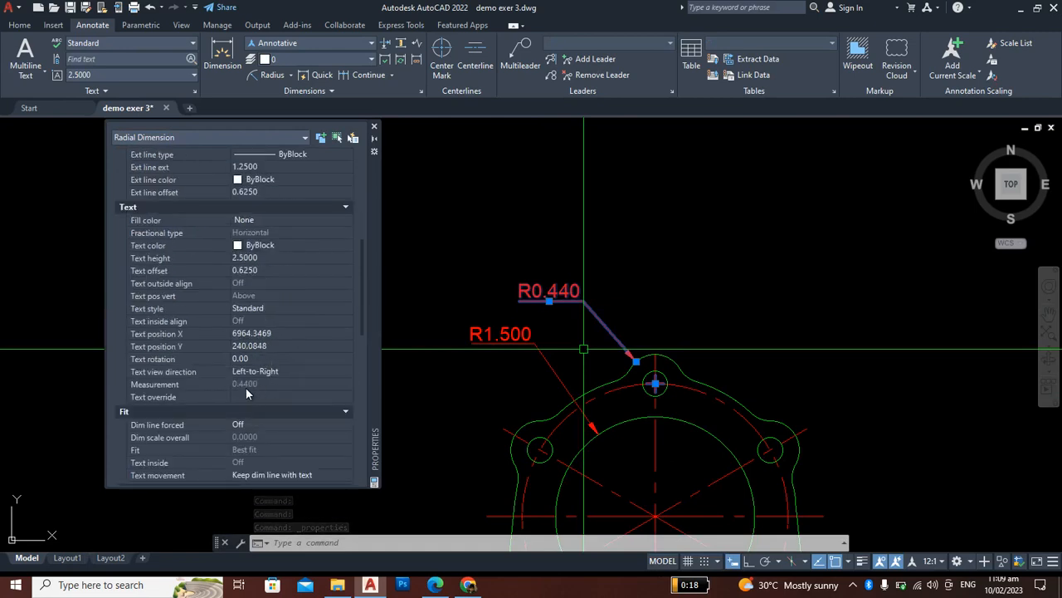
click(259, 395)
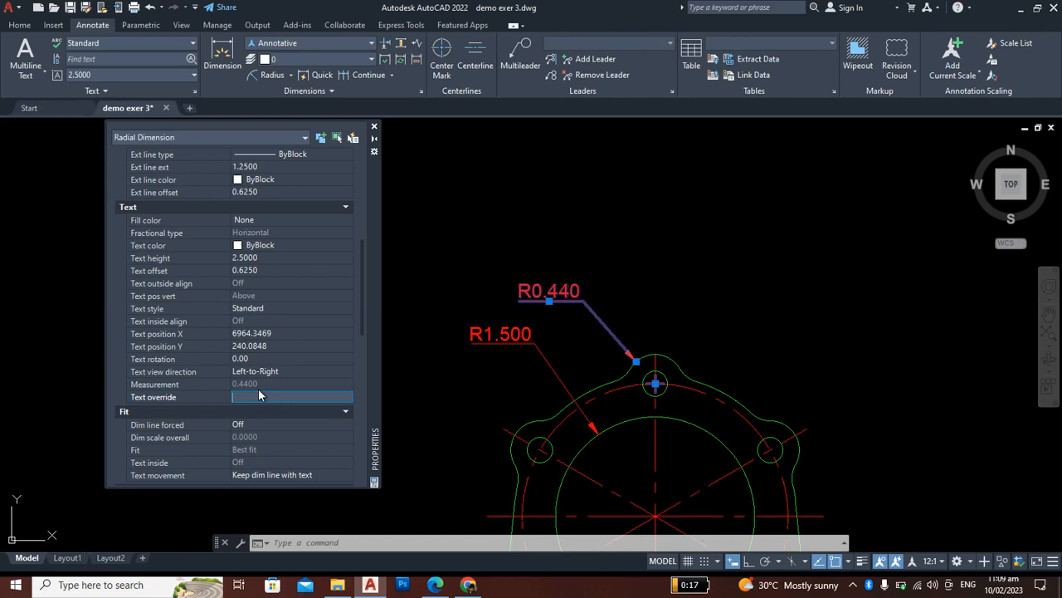
click(374, 126)
Step: Add the prefix 6x in front of the red R0.440 dimension text and finish the text edit
scroll(542, 281, up, 4)
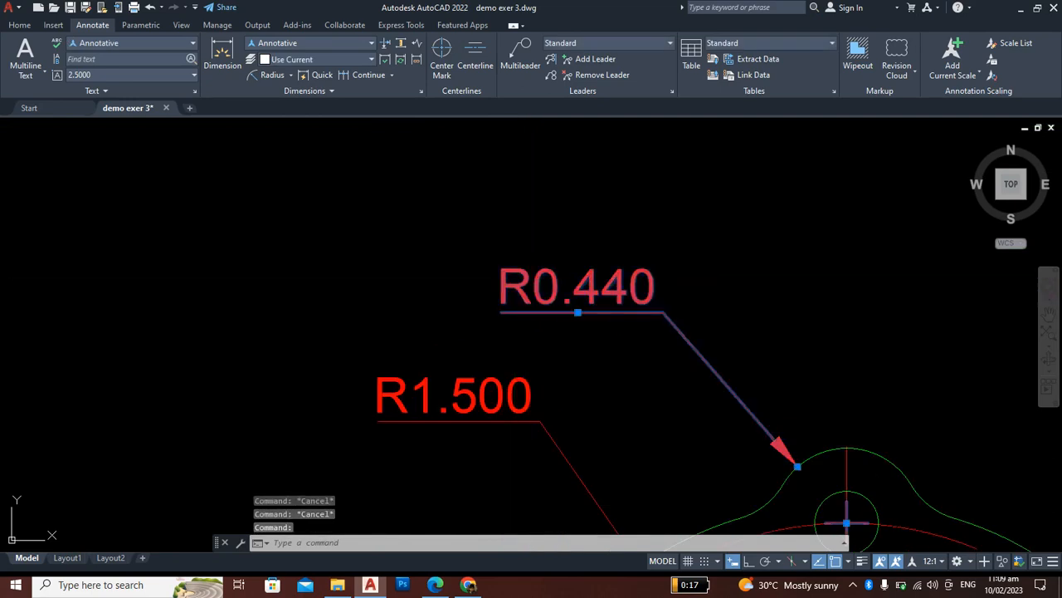
double_click(512, 283)
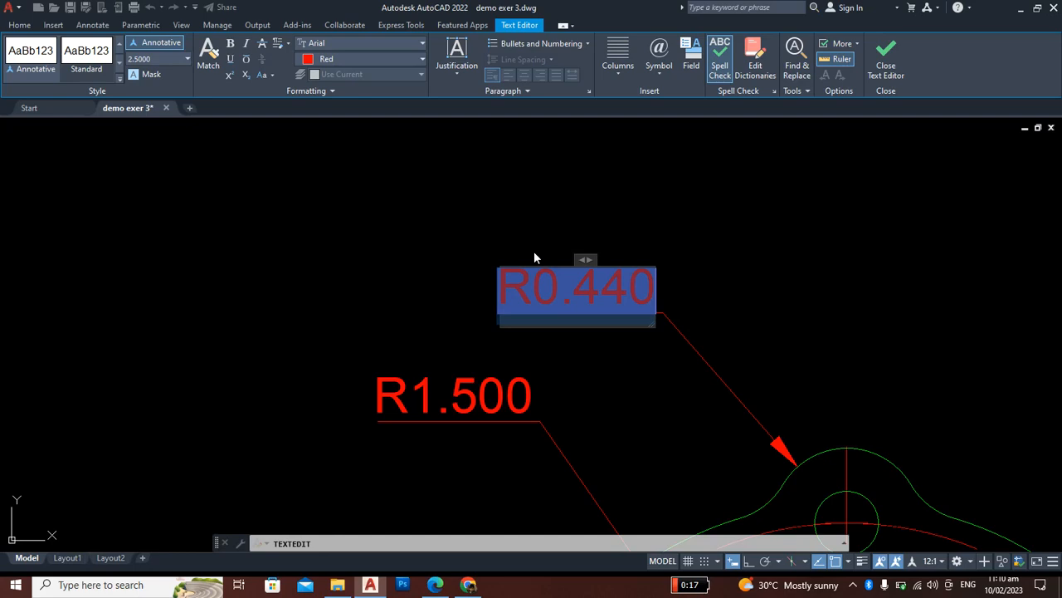
key(Left)
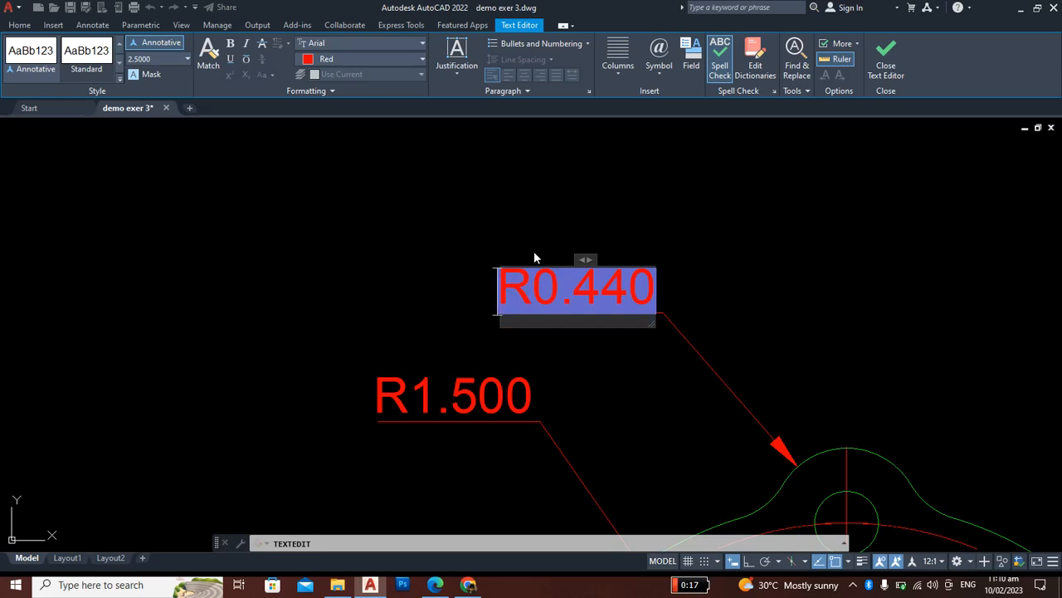
text(6)
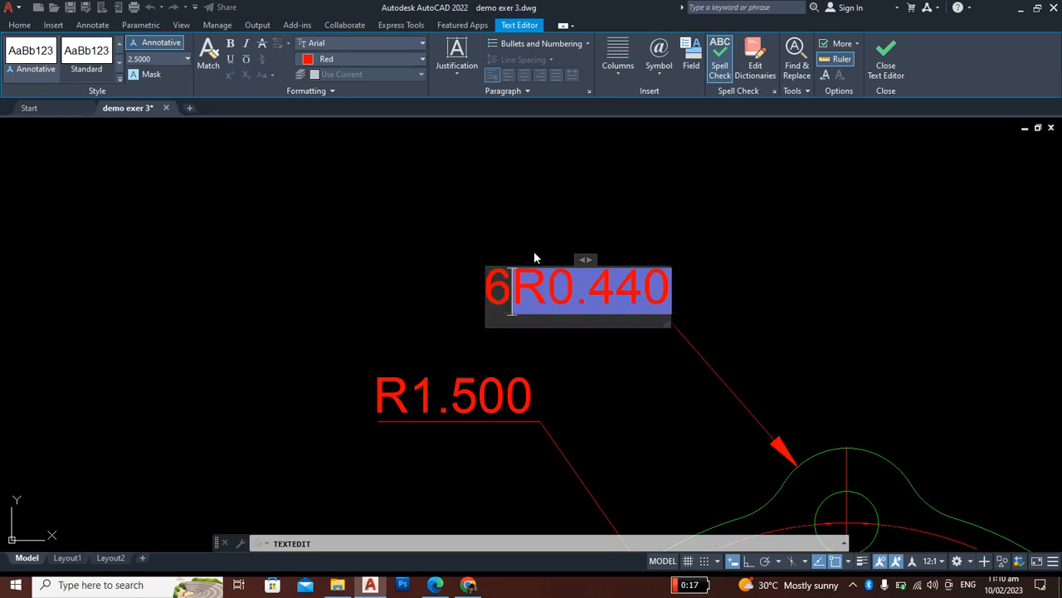
text(x)
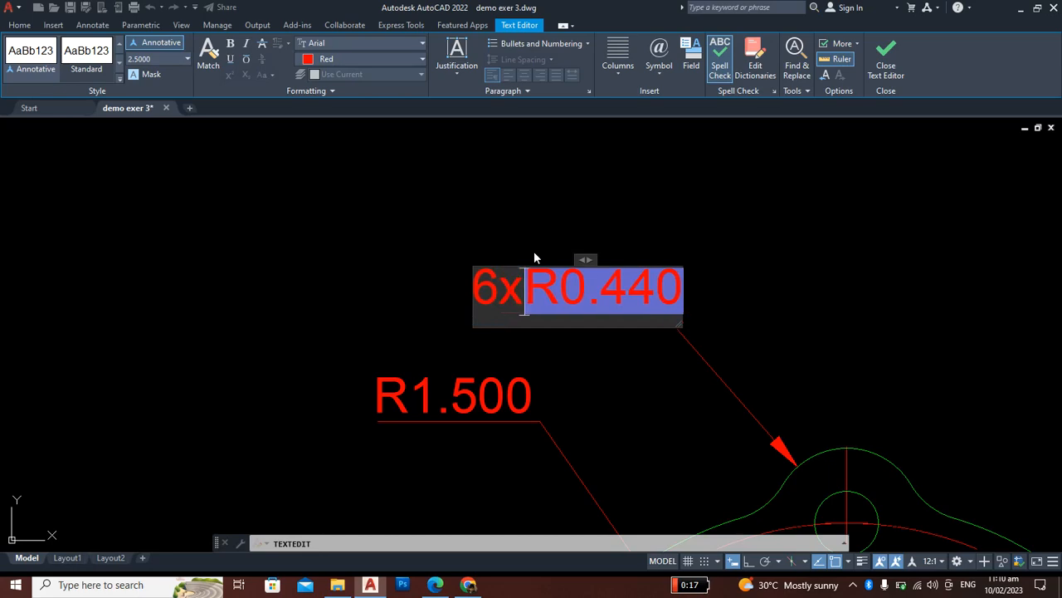
click(529, 208)
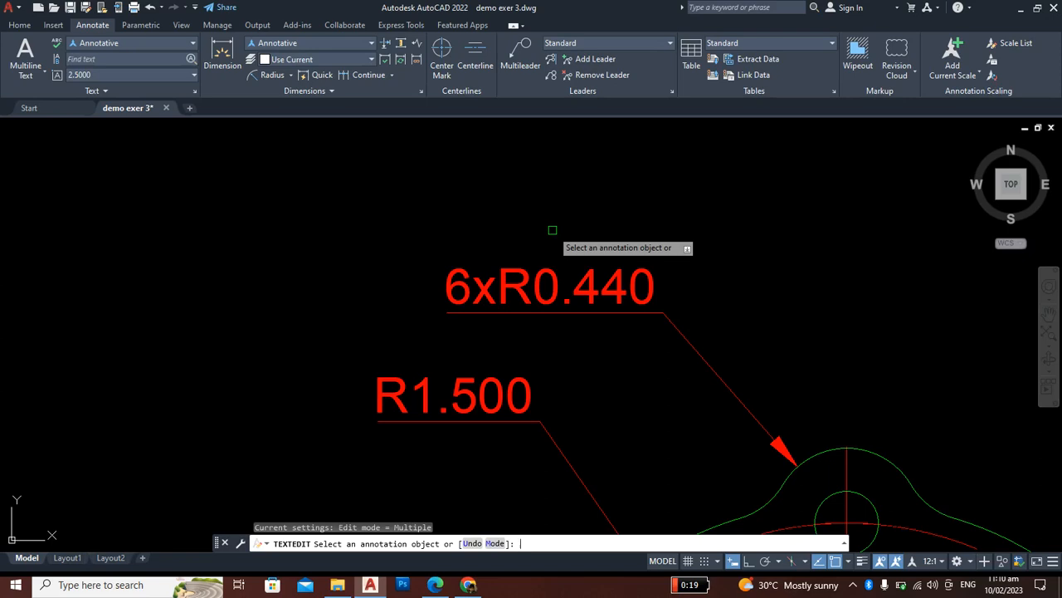
key(Return)
Step: Examine the edited R0.440 lobe callout on the red plate, up close and in context with the other drawings
scroll(552, 230, down, 6)
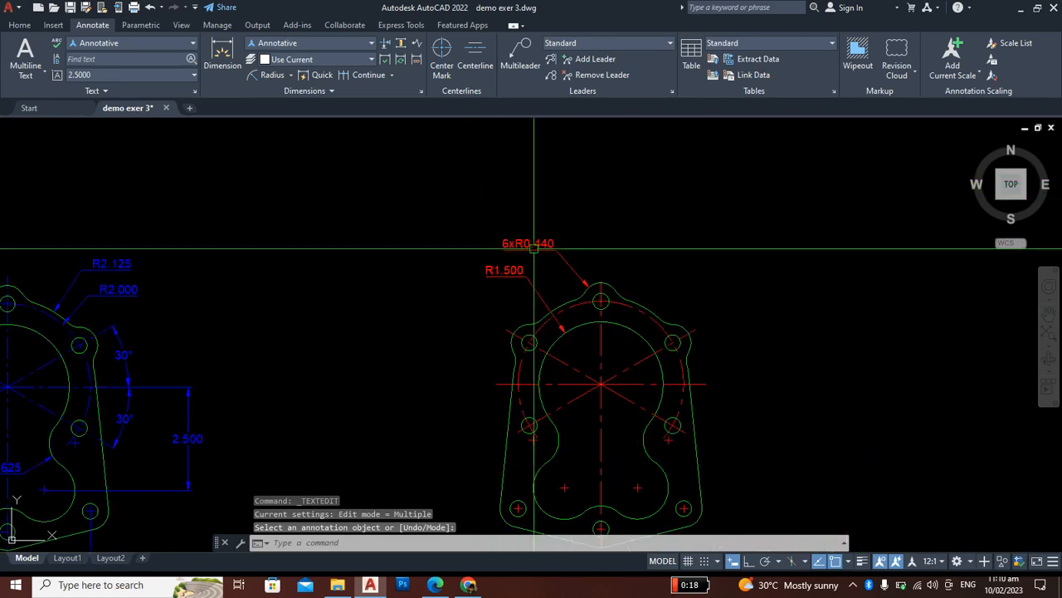
scroll(532, 240, up, 5)
scroll(487, 254, down, 2)
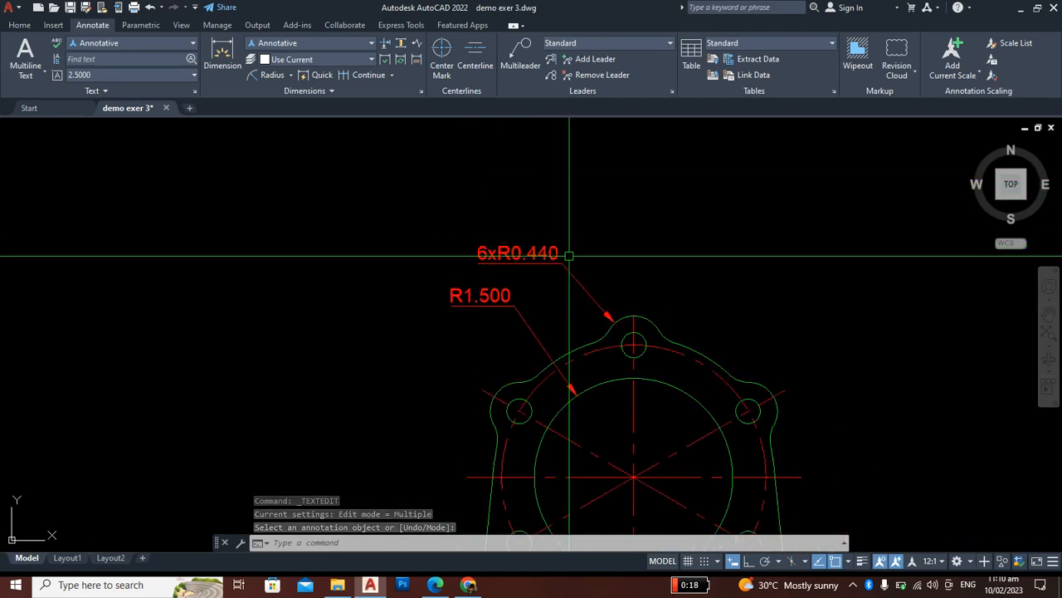
scroll(487, 254, up, 1)
scroll(486, 251, up, 4)
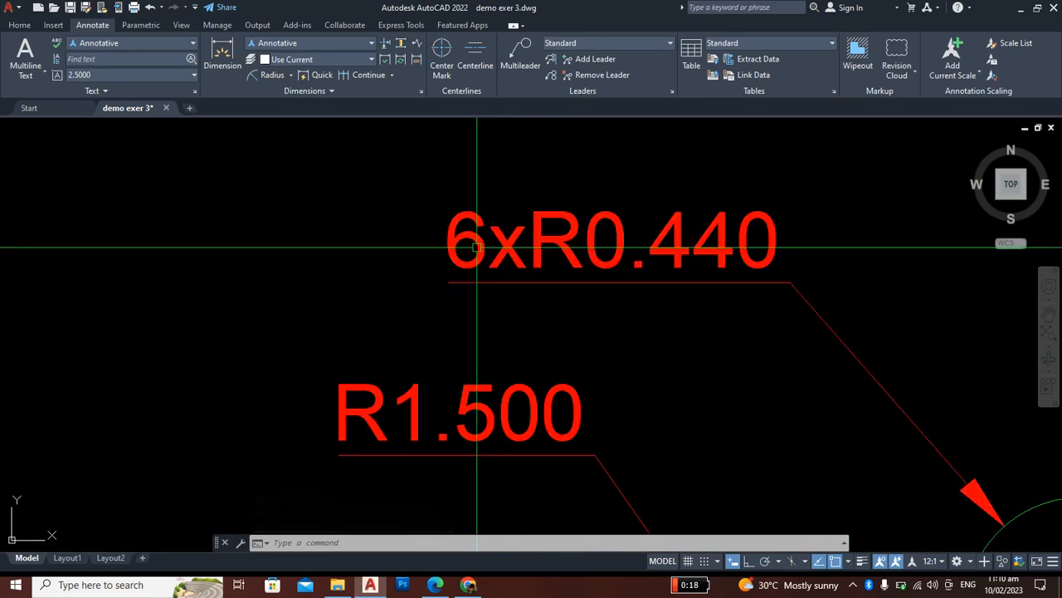
scroll(581, 254, down, 5)
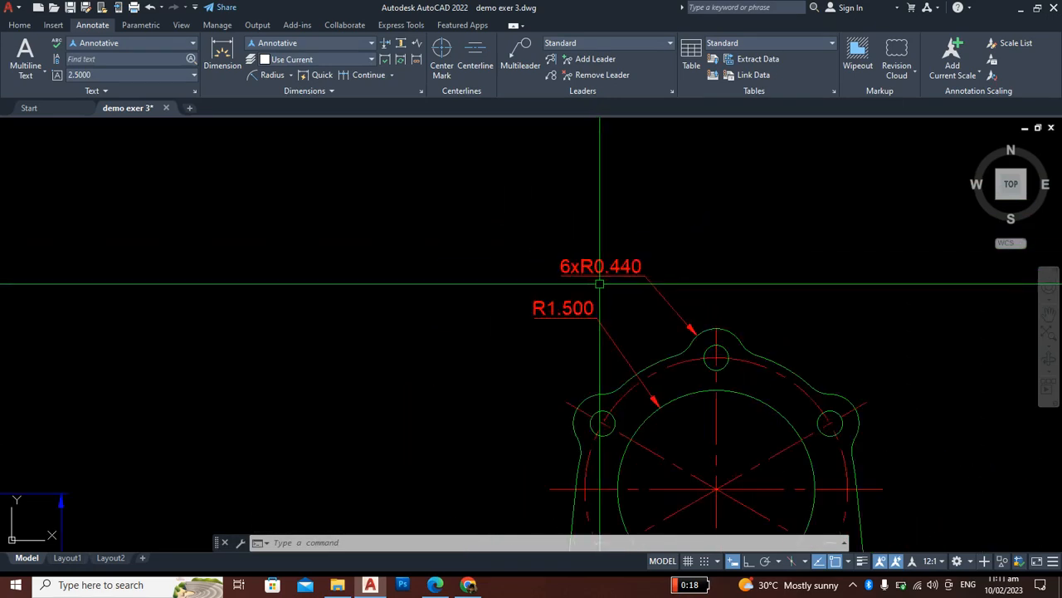
scroll(573, 274, up, 5)
scroll(593, 249, down, 1)
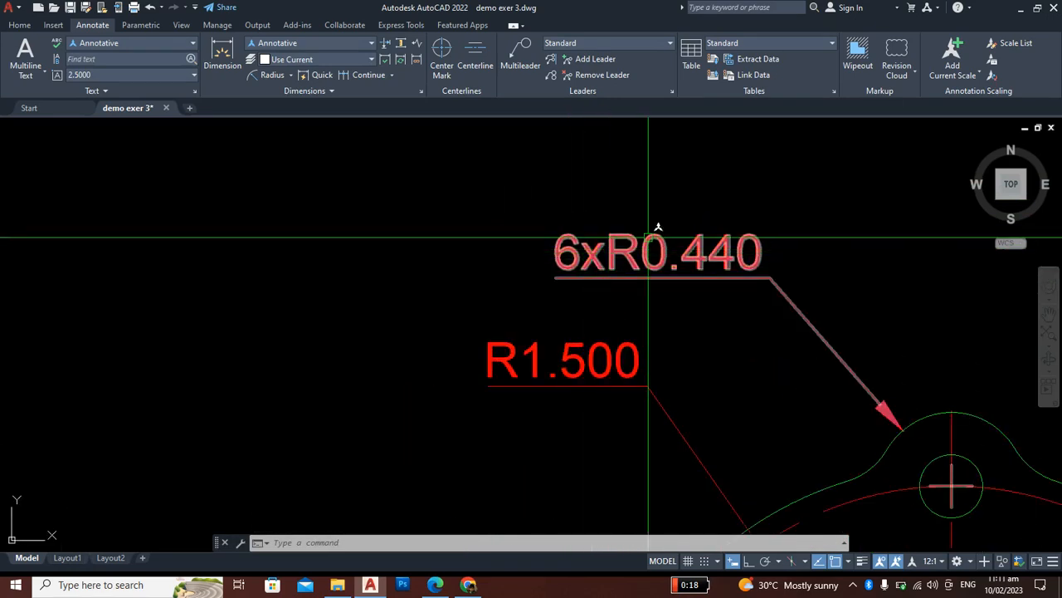
scroll(643, 241, down, 4)
scroll(638, 265, down, 6)
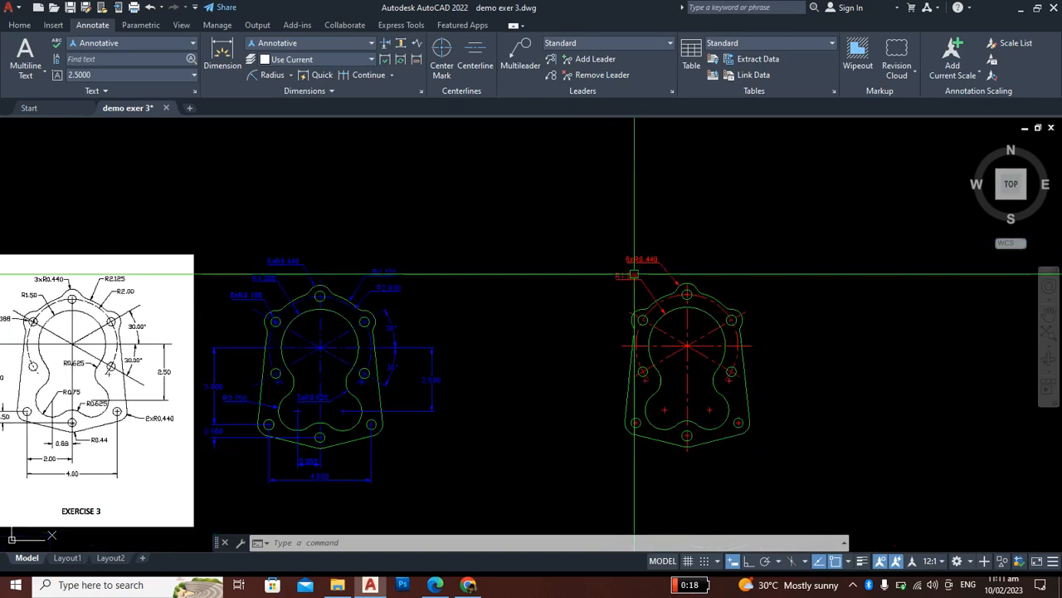
Step: Add a radius dimension to the red plate's upper-left small hole, placing its text up and left, below the R1.500 callout
scroll(284, 313, up, 3)
scroll(257, 332, up, 2)
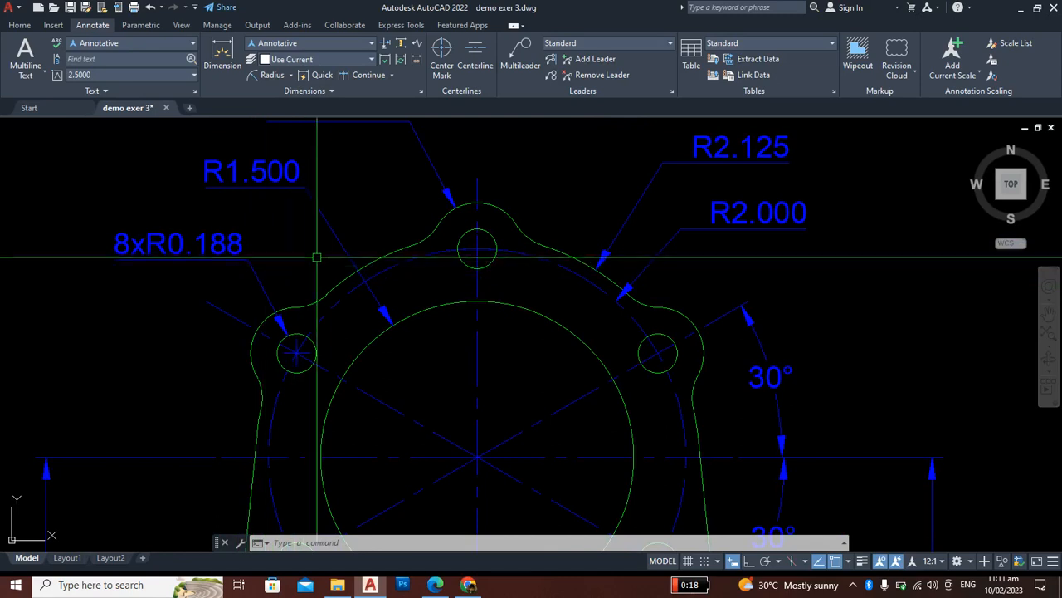
scroll(344, 273, down, 2)
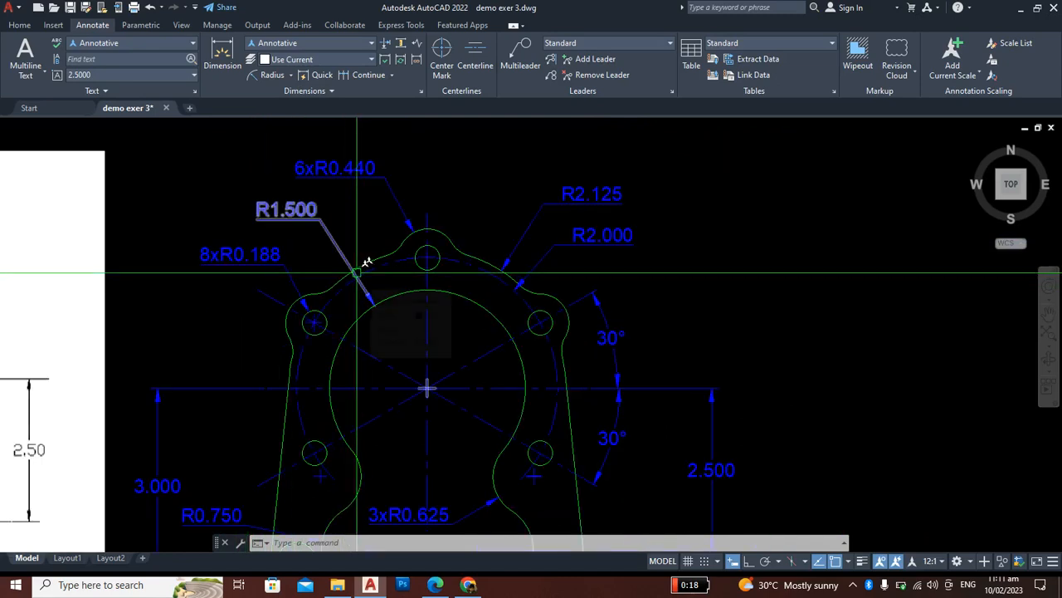
scroll(395, 258, down, 3)
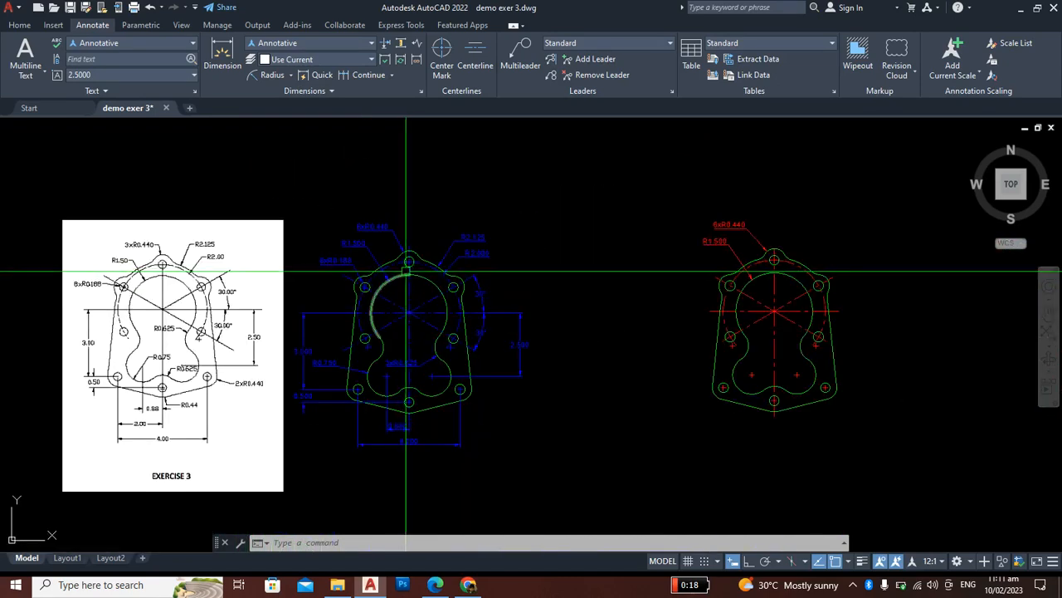
scroll(412, 267, up, 1)
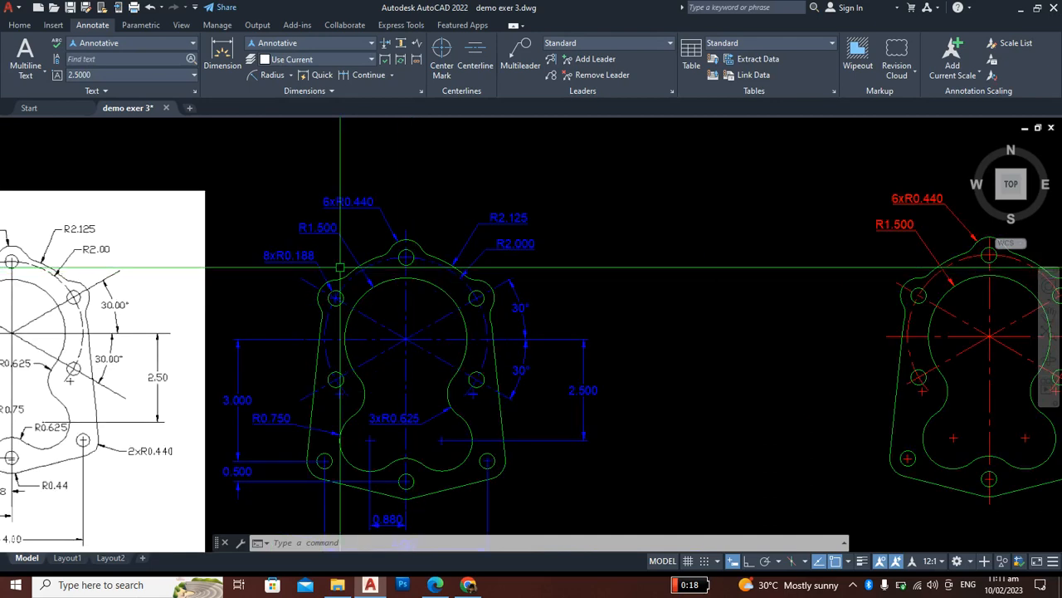
scroll(340, 282, down, 2)
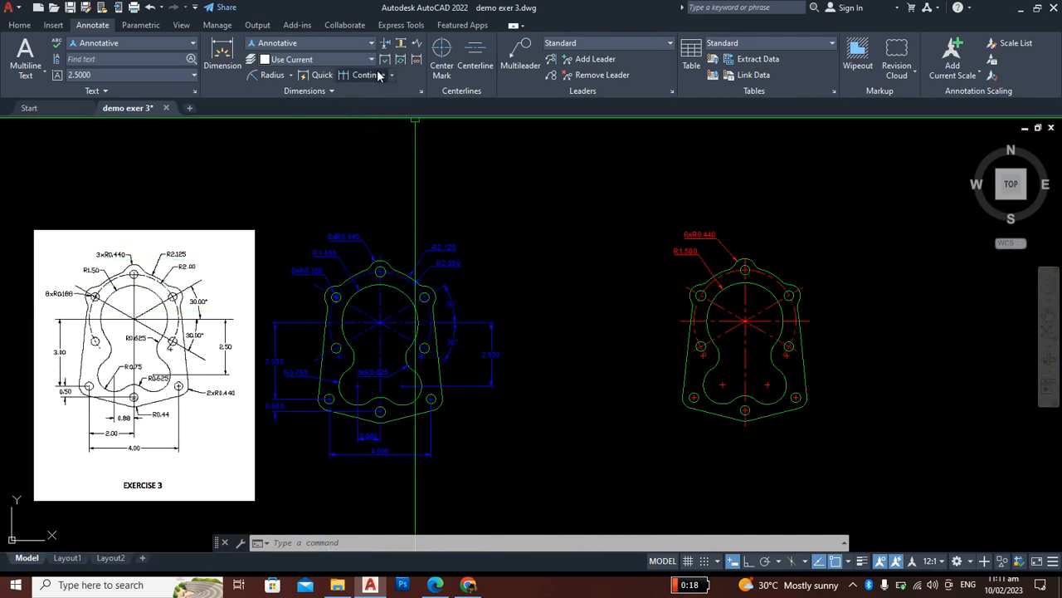
click(264, 78)
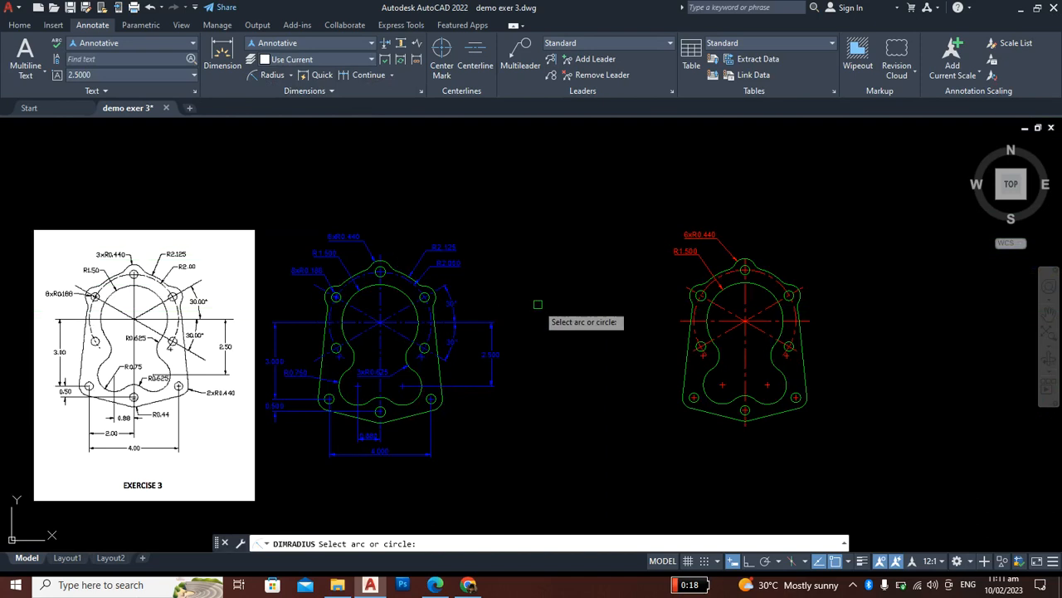
scroll(664, 307, up, 4)
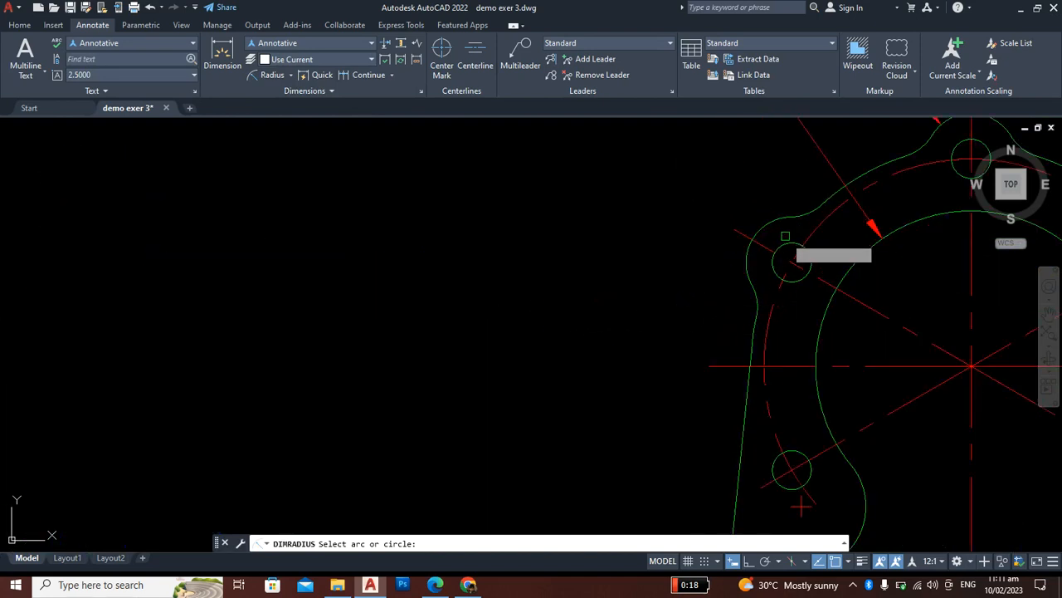
click(783, 249)
scroll(748, 221, down, 5)
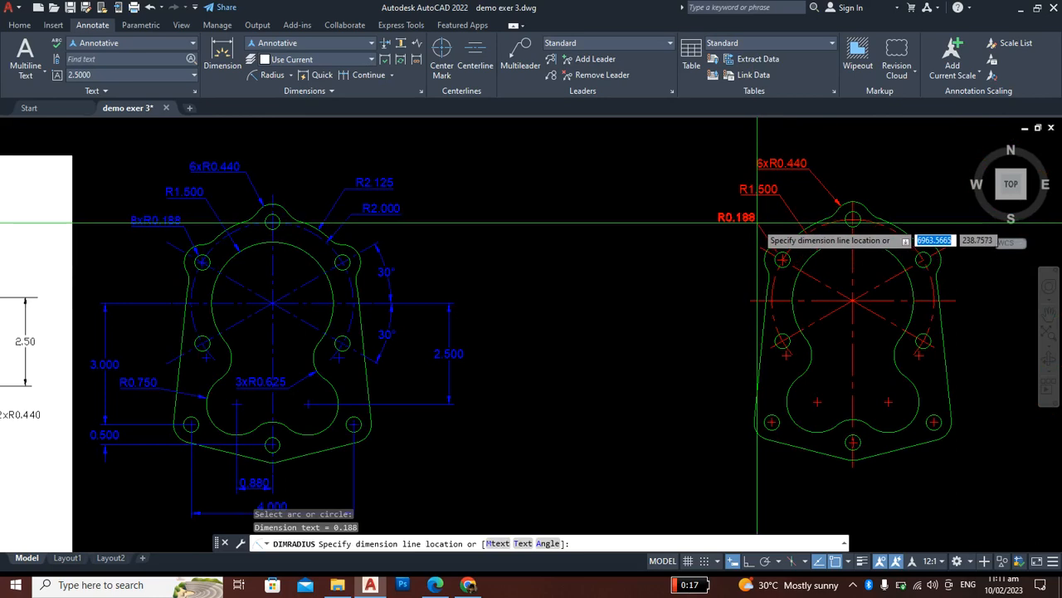
click(757, 222)
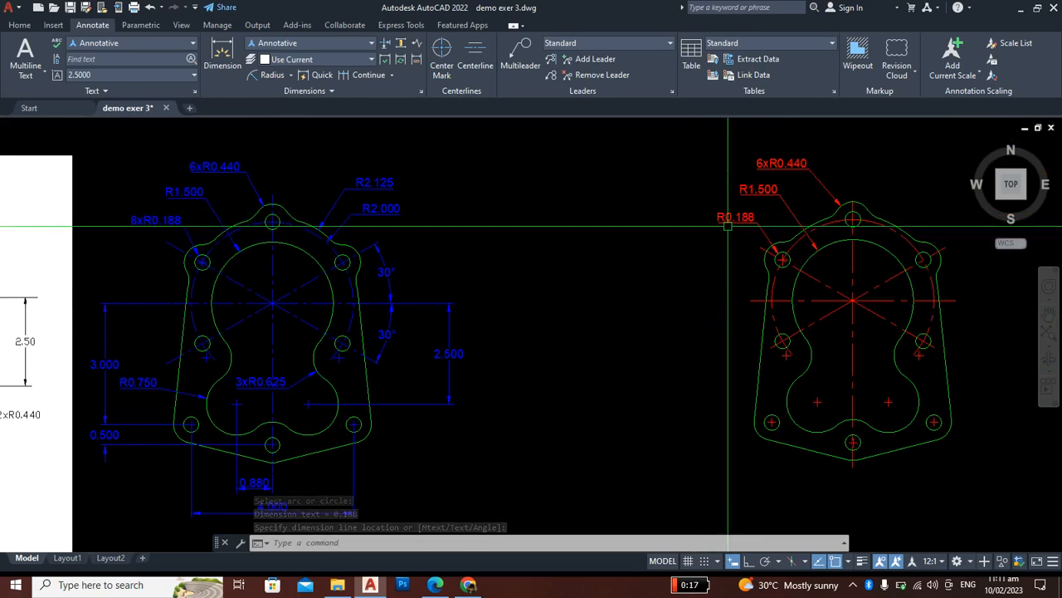
Step: Add the prefix 8x in front of the red R0.188 dimension text on a single line and finish the text edit
scroll(686, 258, up, 5)
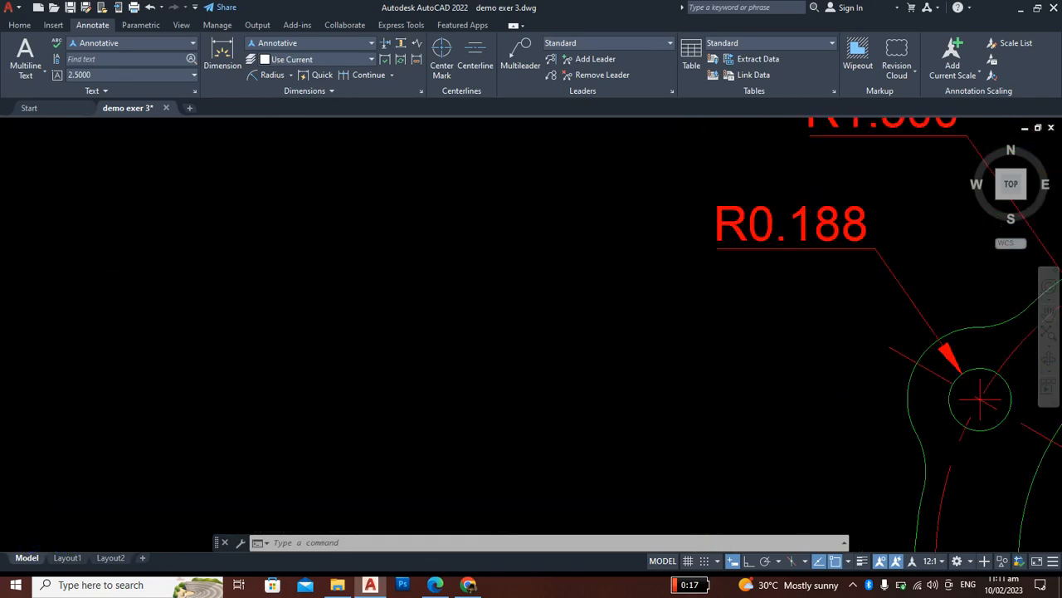
double_click(676, 277)
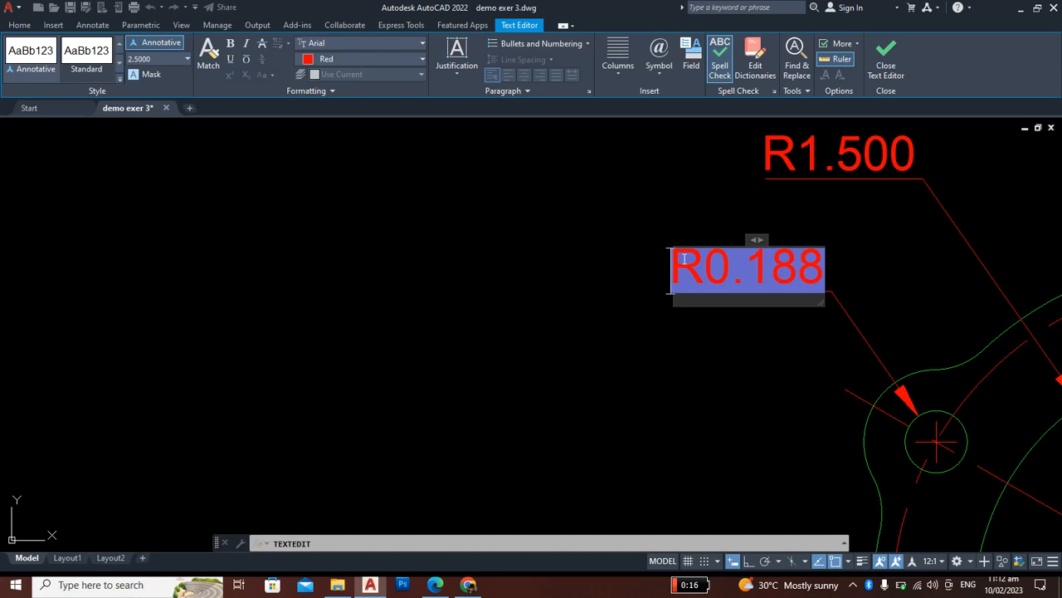
text(8x)
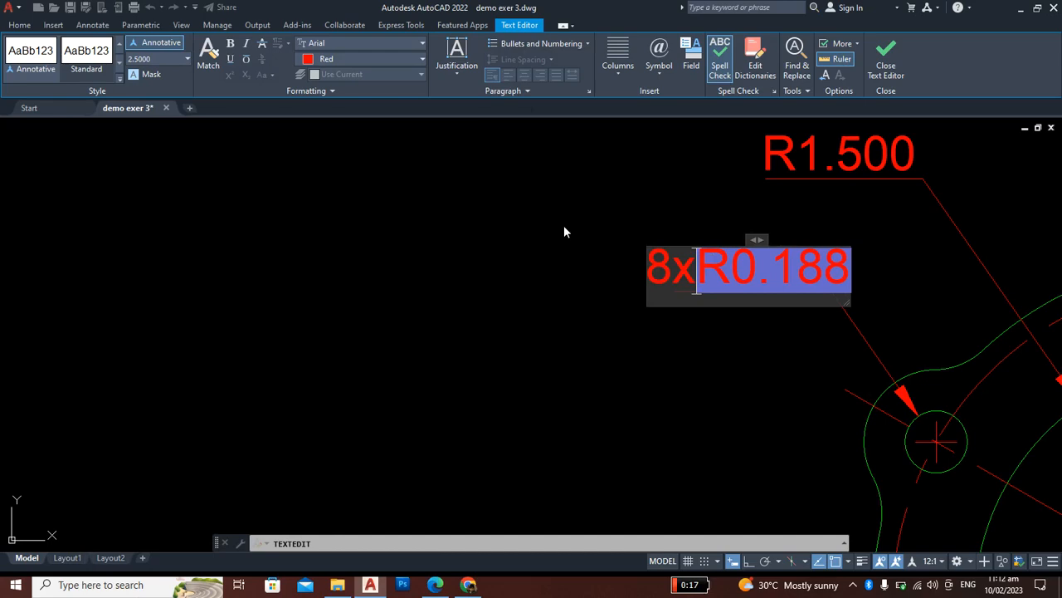
scroll(636, 252, down, 1)
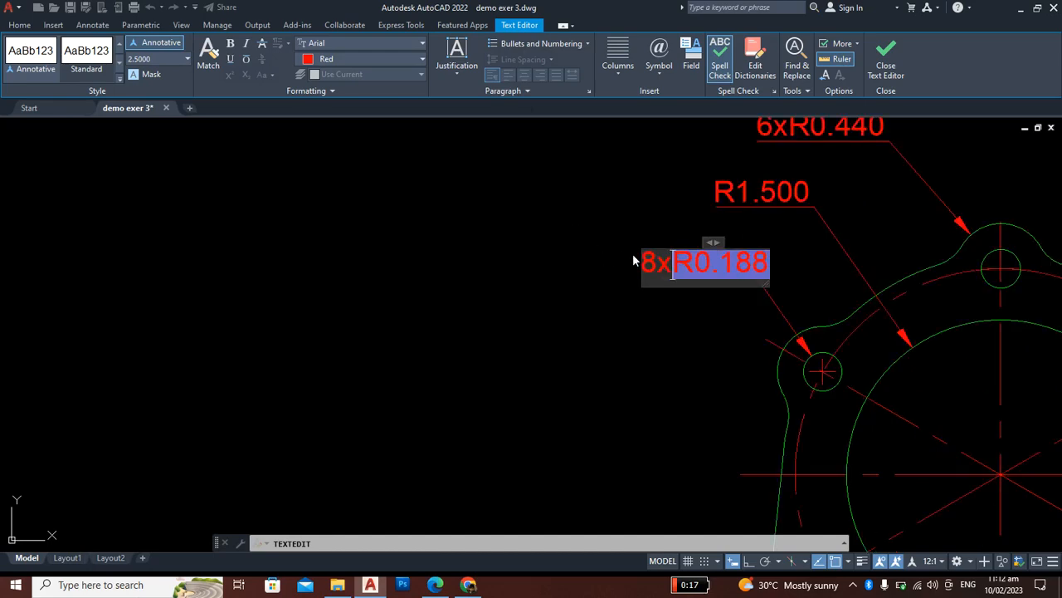
scroll(636, 252, up, 1)
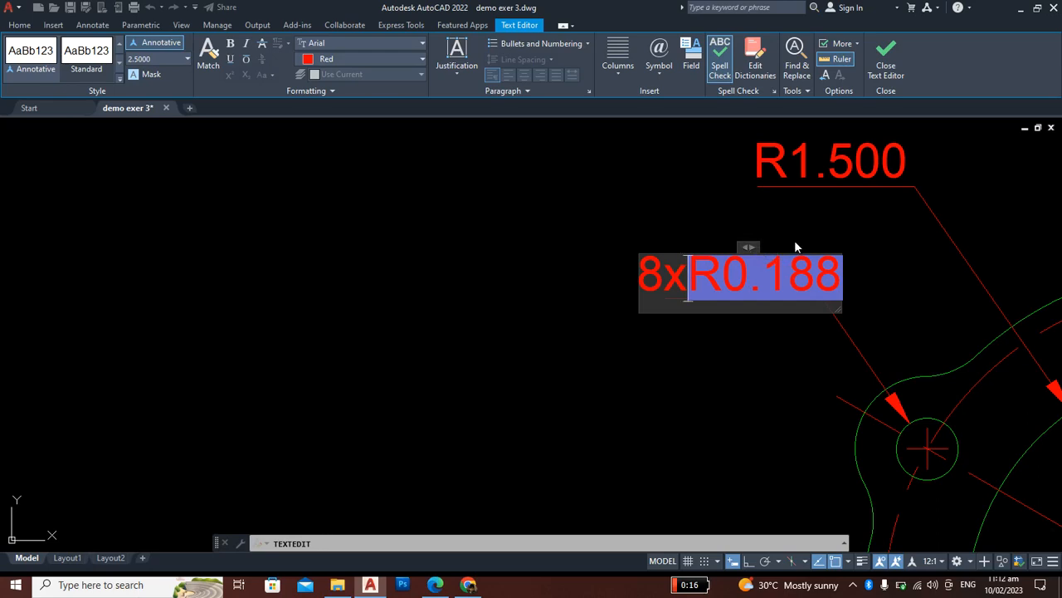
key(Return)
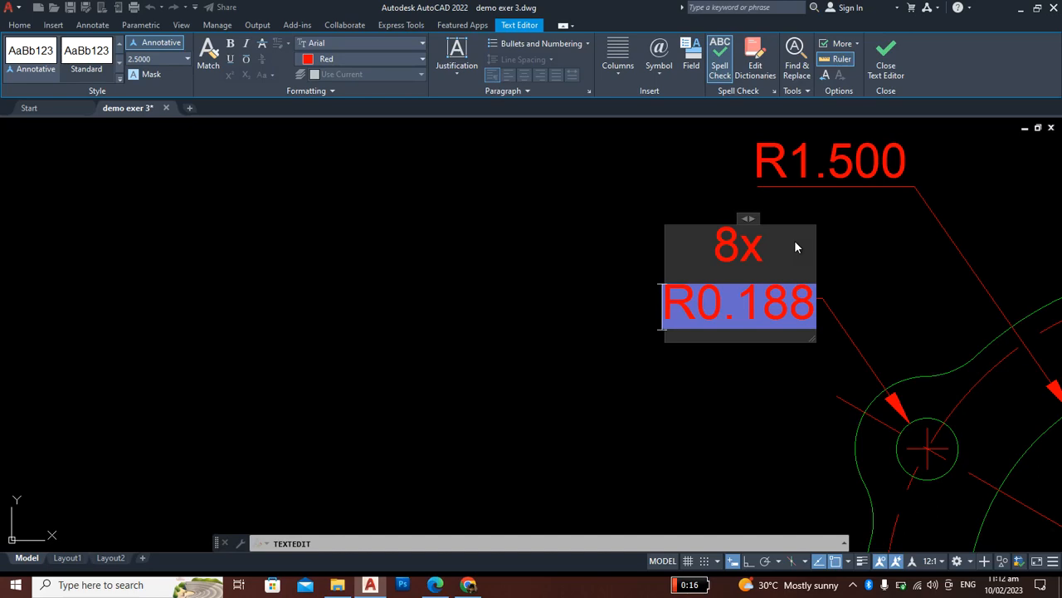
key(ctrl+z)
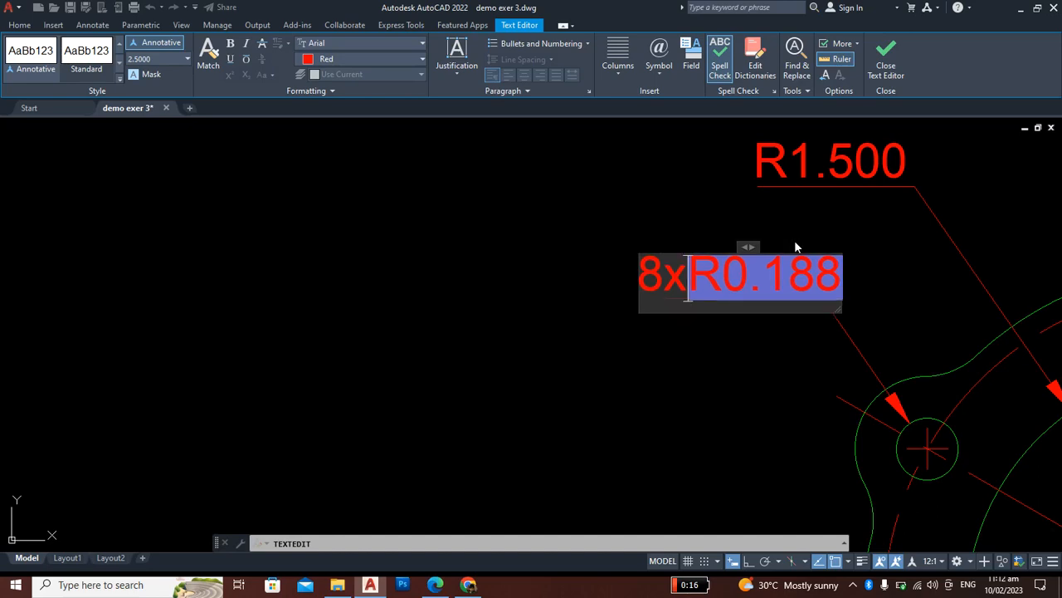
click(631, 230)
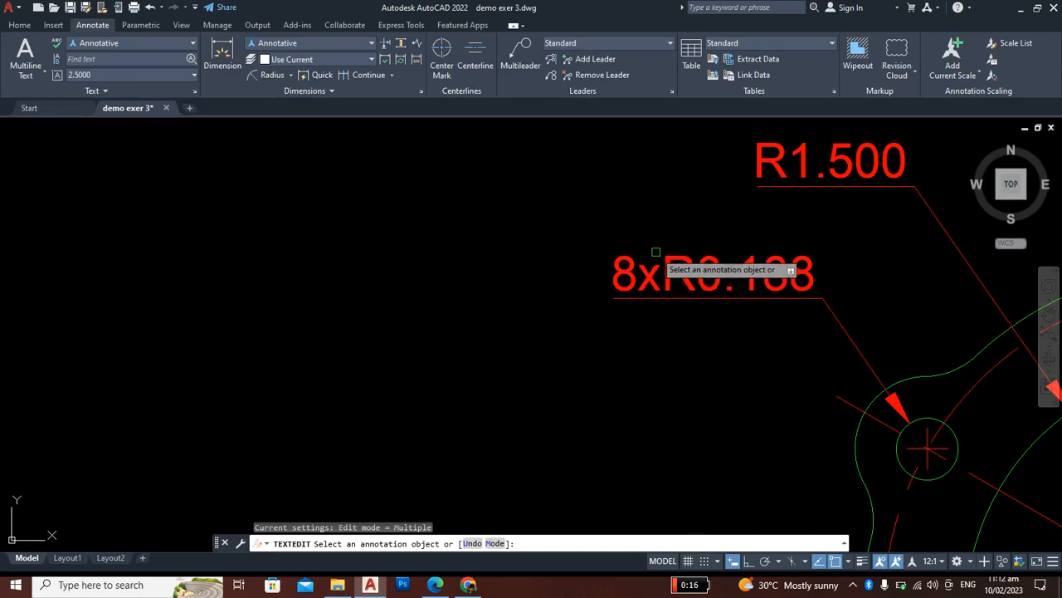
key(Escape)
Step: Add a radius dimension to the red plate's outer arc right of the top lobe, placing the R2.125 text up and right outside the plate
scroll(693, 347, down, 5)
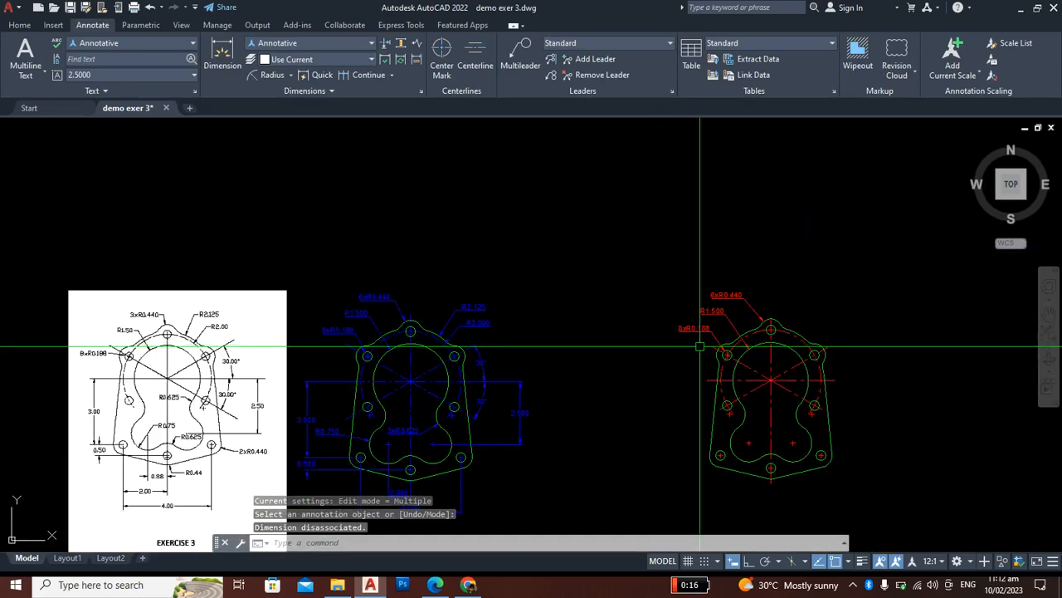
scroll(731, 358, up, 2)
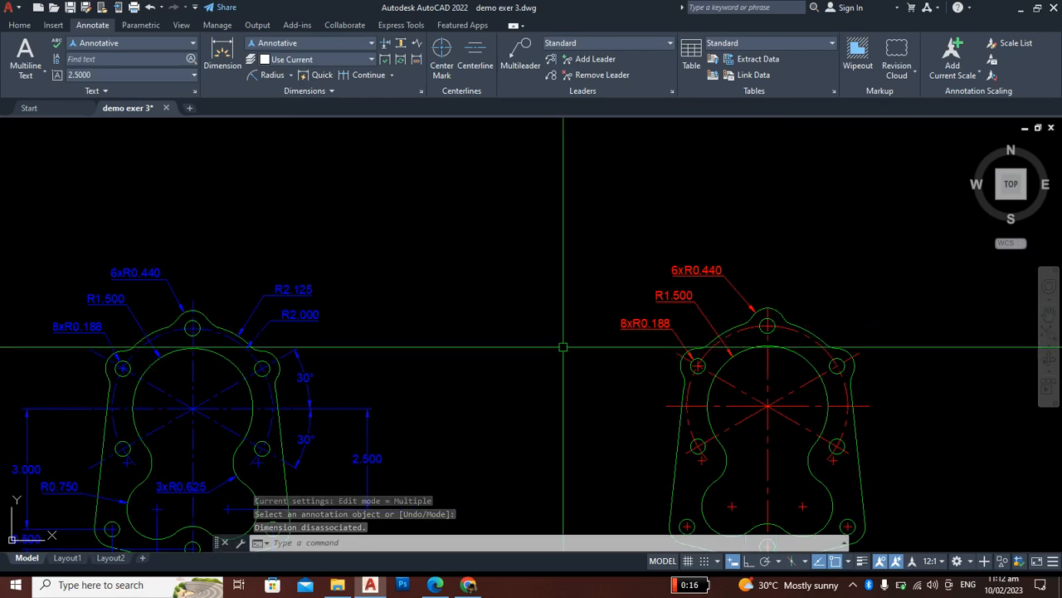
scroll(818, 322, up, 2)
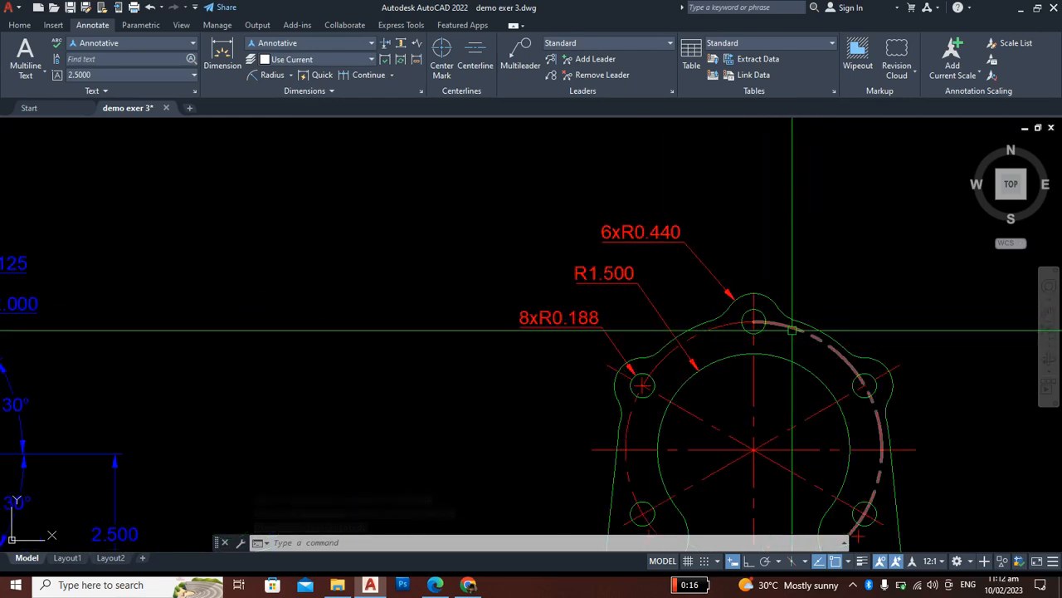
scroll(794, 330, down, 2)
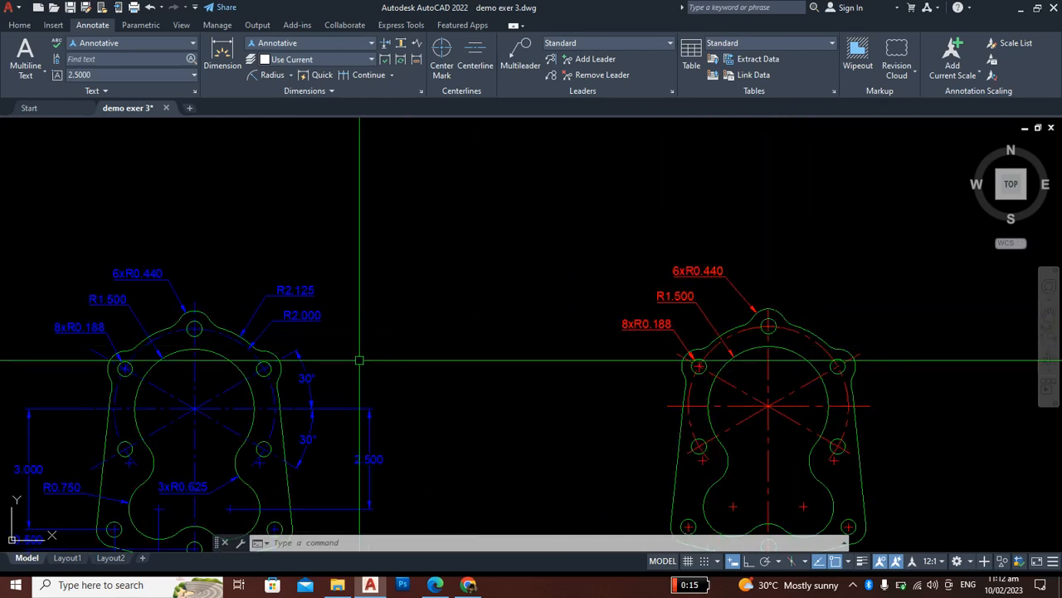
middle_drag(566, 329, 532, 274)
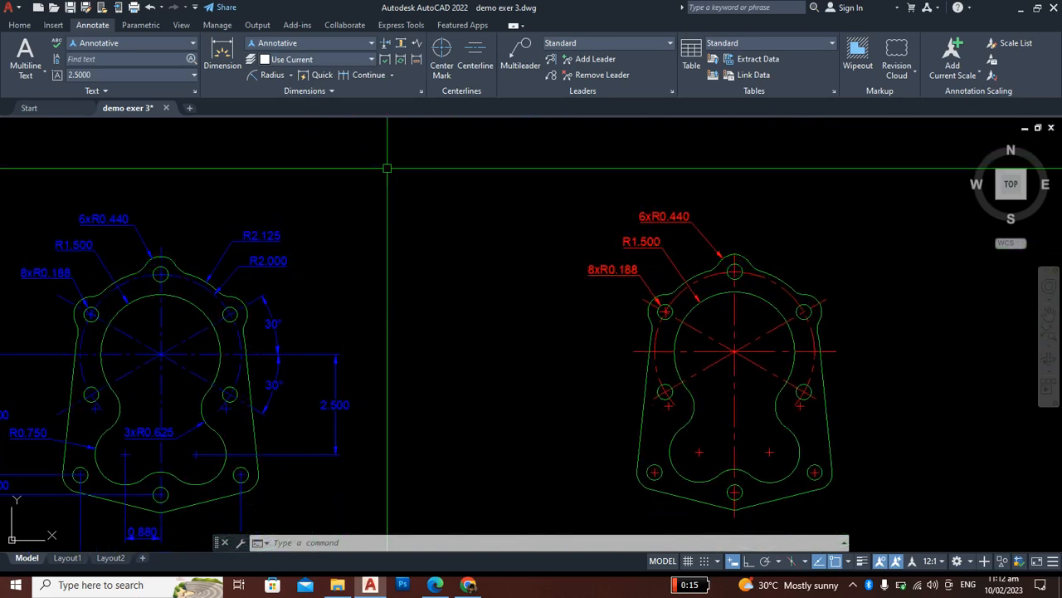
click(266, 77)
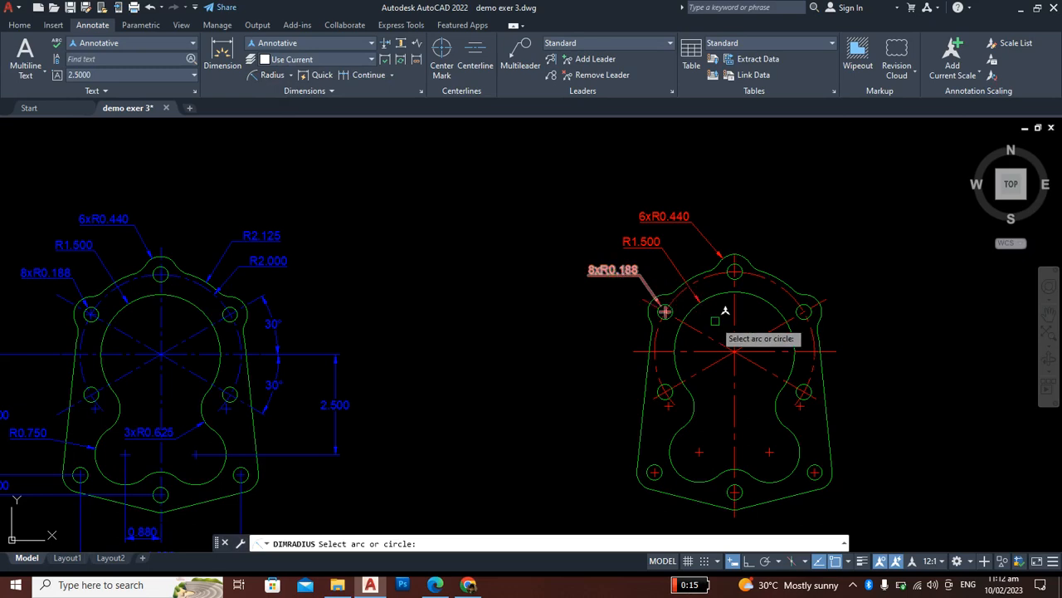
click(776, 270)
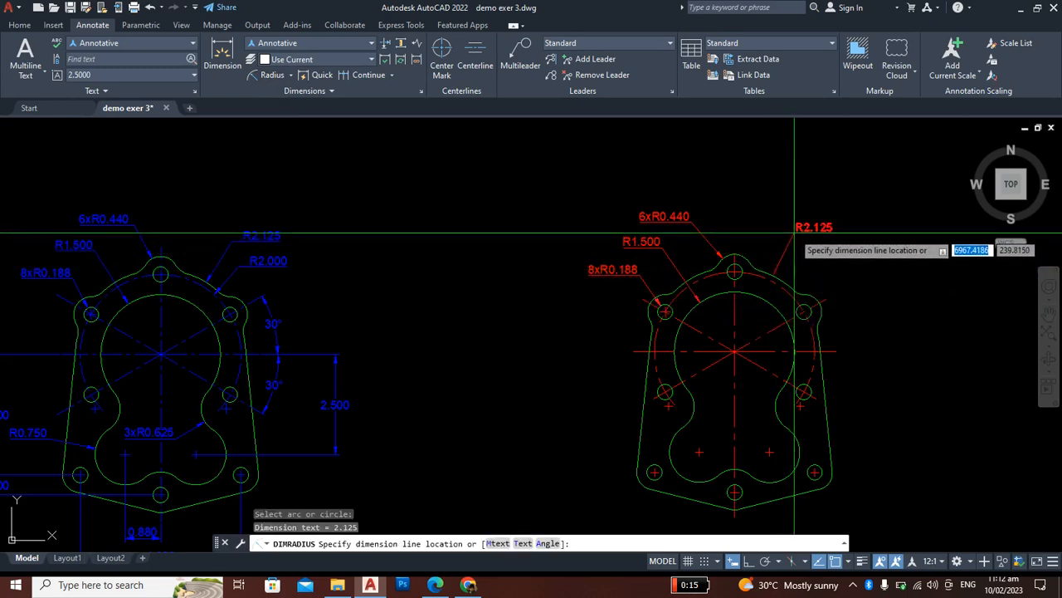
click(794, 233)
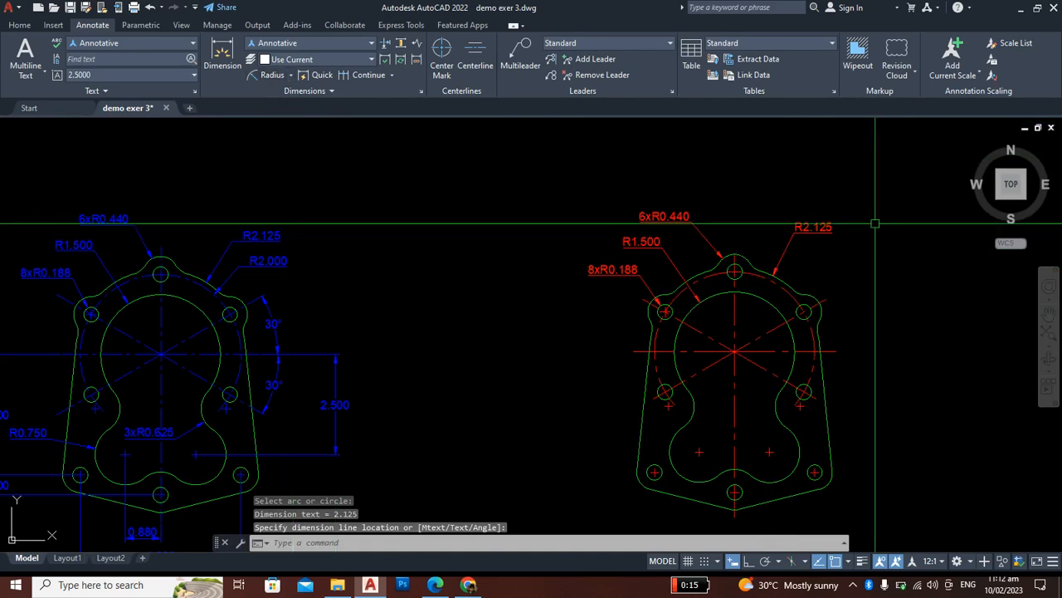
Step: Add a radius dimension to the red dashed hole-centre arc near the upper-right hole, placing the R2.000 text outside the plate below R2.125
click(267, 74)
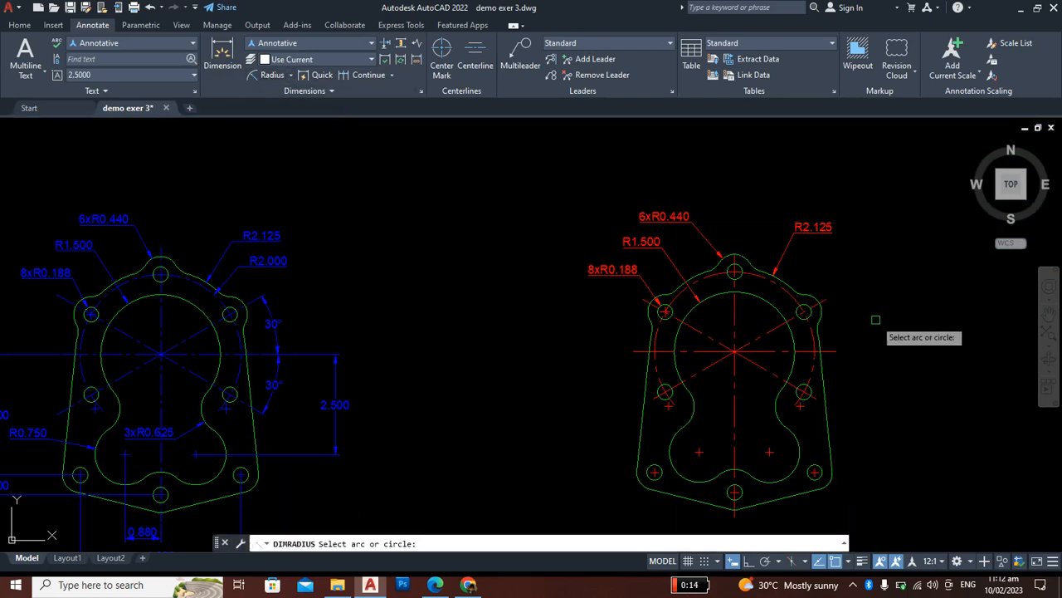
scroll(830, 308, up, 2)
click(773, 288)
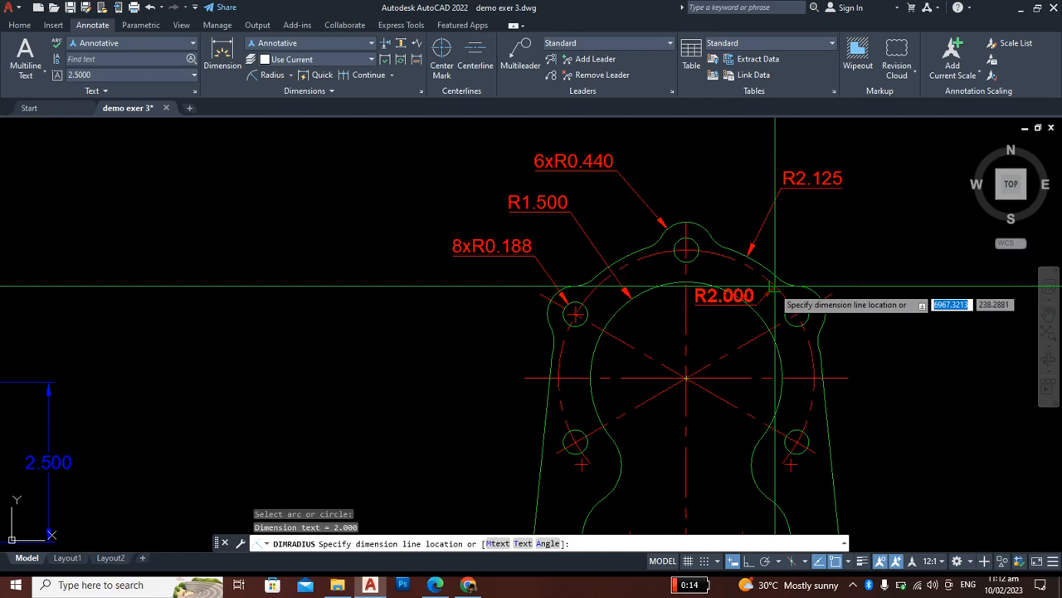
scroll(770, 288, down, 2)
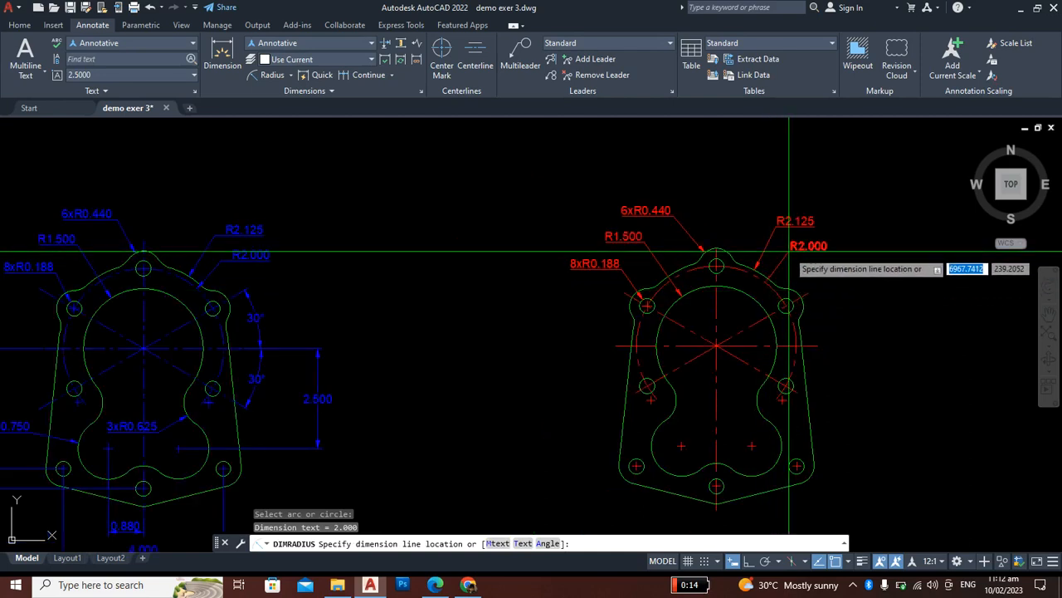
click(833, 244)
Step: Add a radius dimension to the lower-left lobe of the red plate's inner cutout, placing the R0.750 text left of the plate
scroll(833, 244, down, 2)
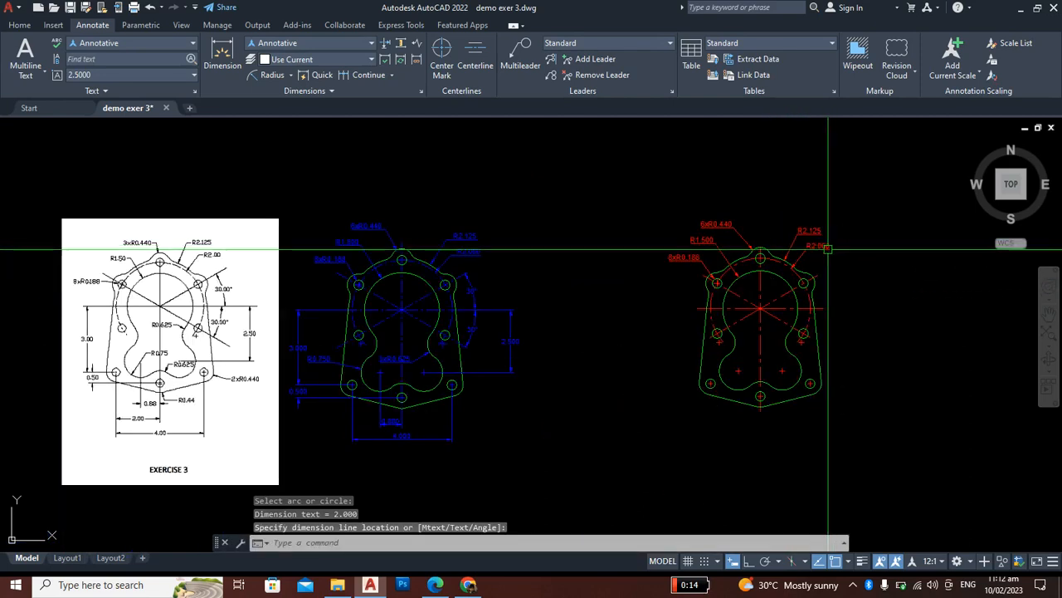
scroll(336, 348, up, 4)
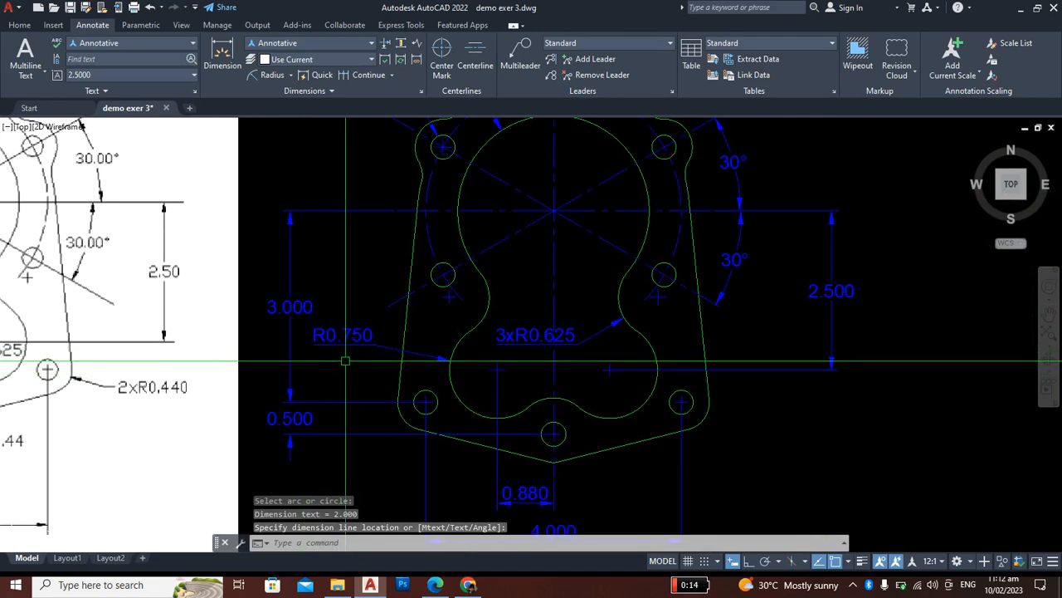
scroll(338, 347, down, 2)
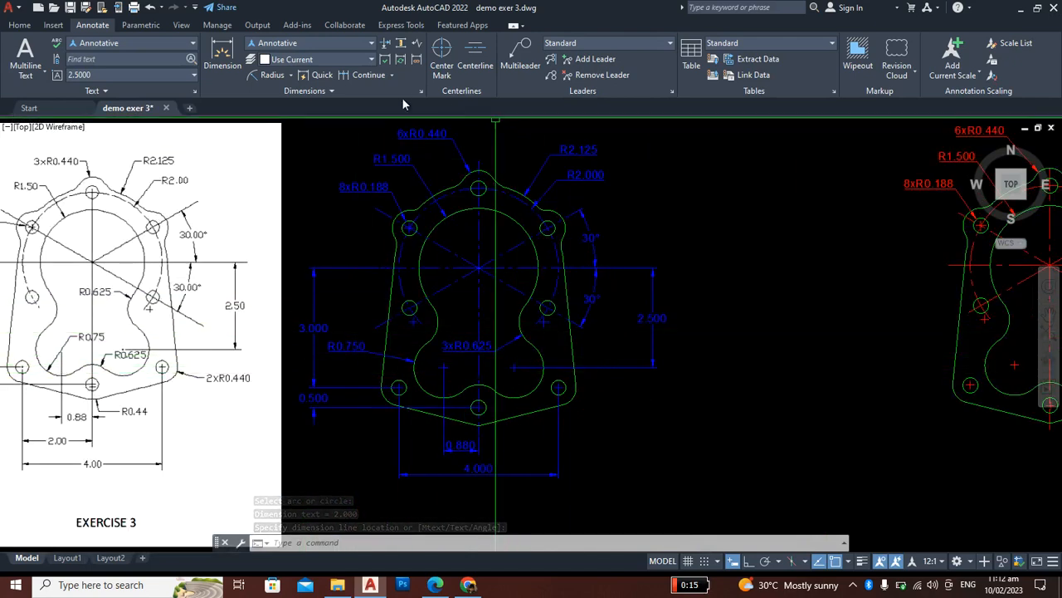
click(272, 74)
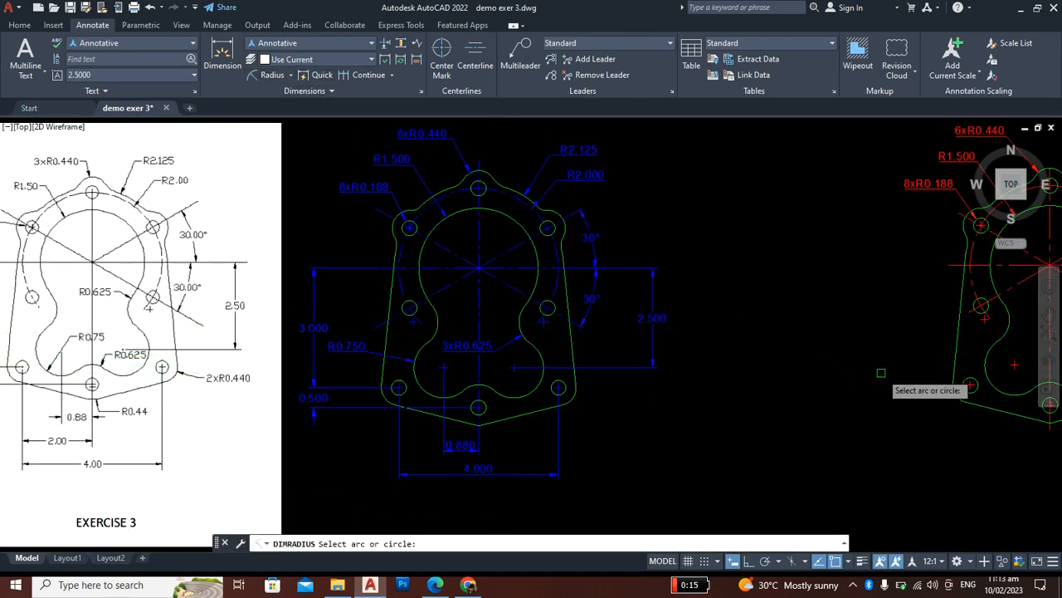
click(983, 356)
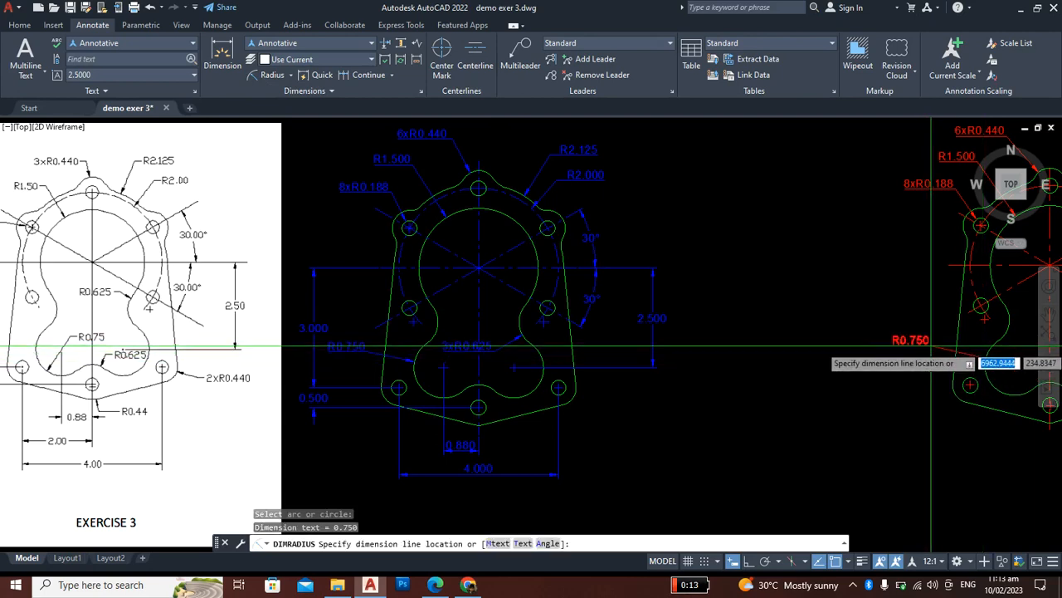
click(939, 347)
Step: Examine the 3xR0.625 callout on the blue plate and the matching R0.625 callouts in the reference image
scroll(574, 367, down, 2)
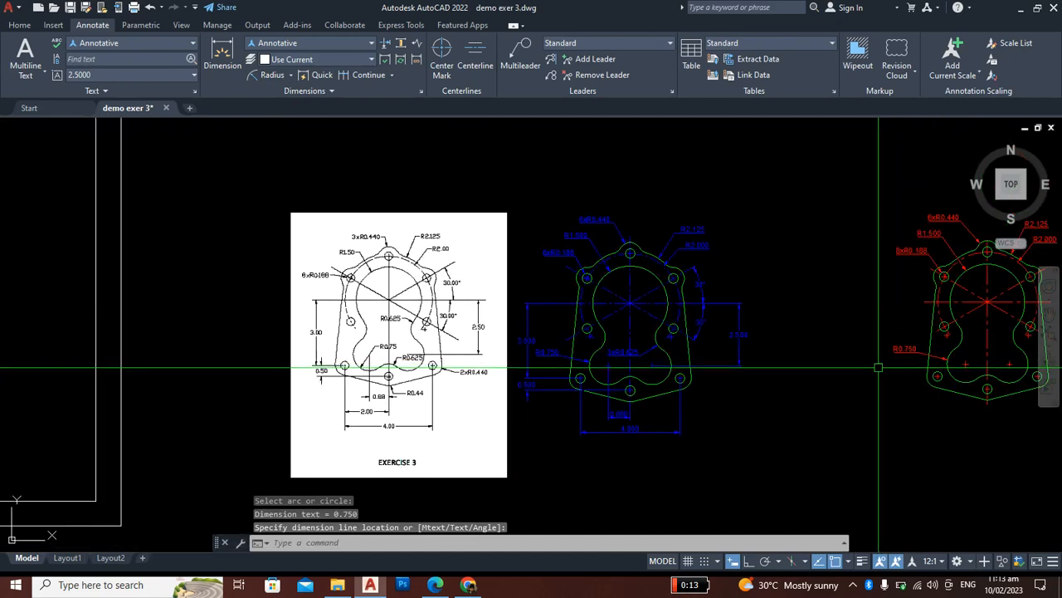
scroll(614, 428, down, 2)
scroll(636, 379, up, 6)
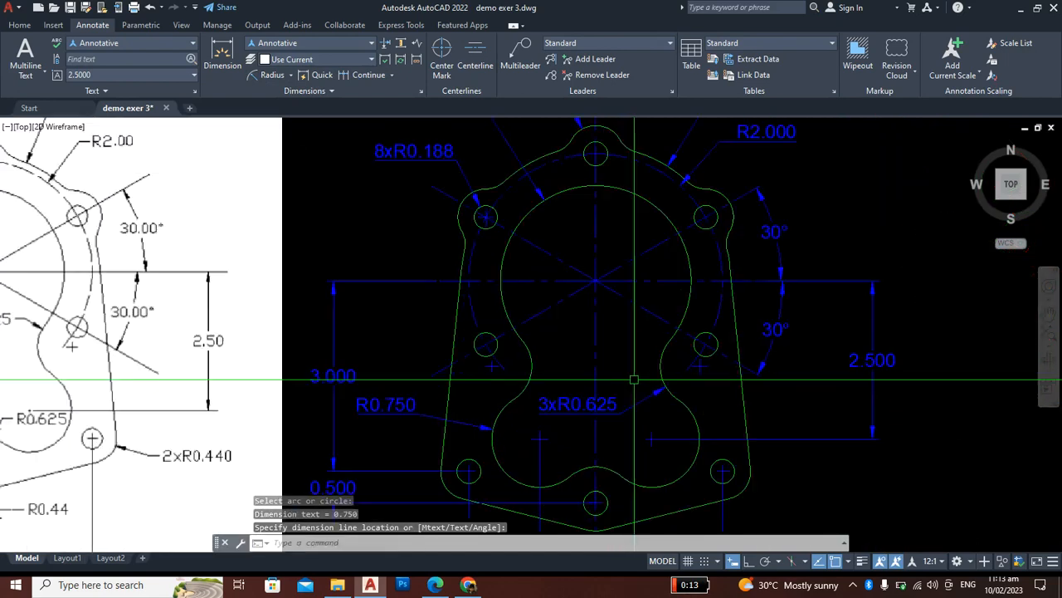
scroll(638, 380, down, 4)
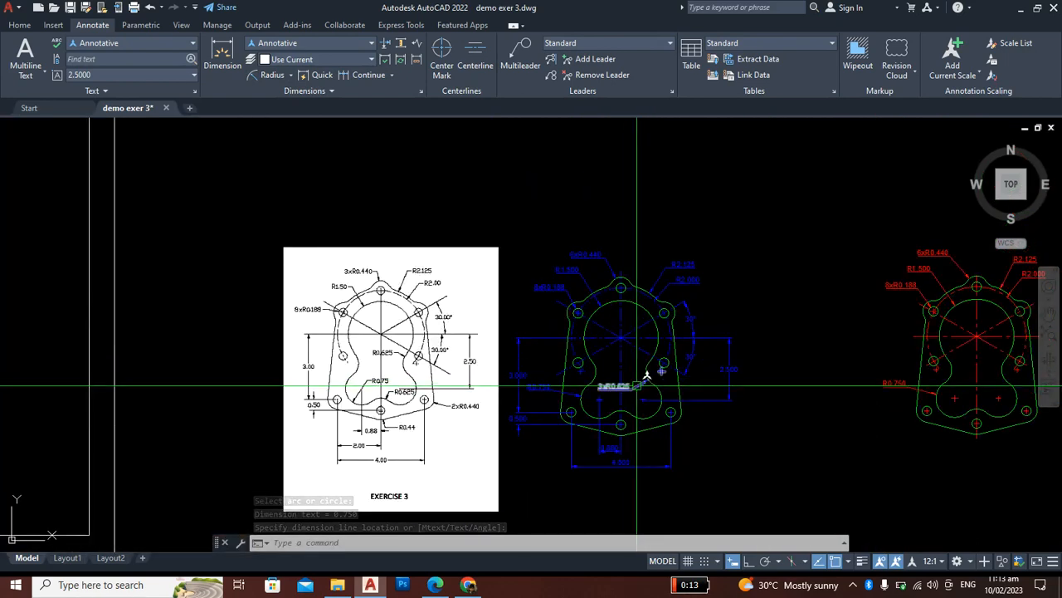
scroll(644, 386, up, 4)
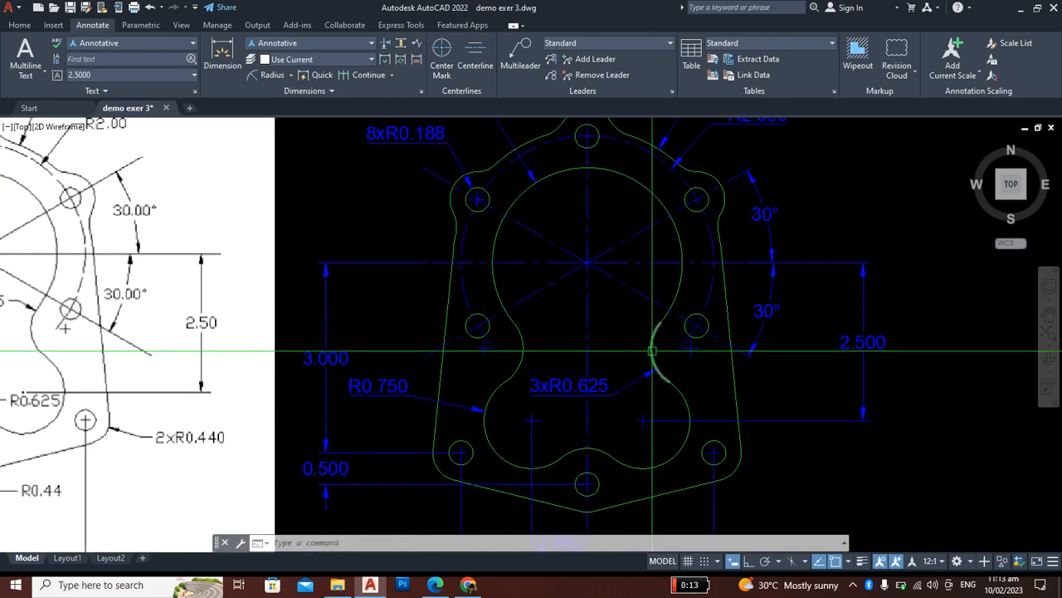
scroll(646, 386, down, 7)
scroll(836, 371, up, 5)
Step: Try a radius dimension on the red cutout's right waist arc with the R0.625 text level with it inside the cutout, and delete it
right_click(926, 336)
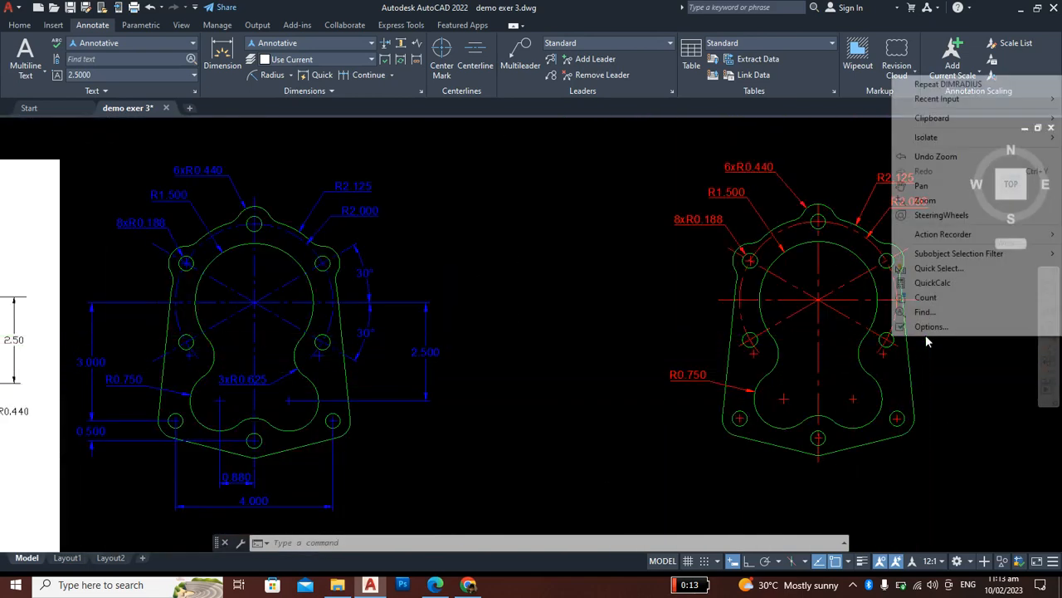
click(938, 86)
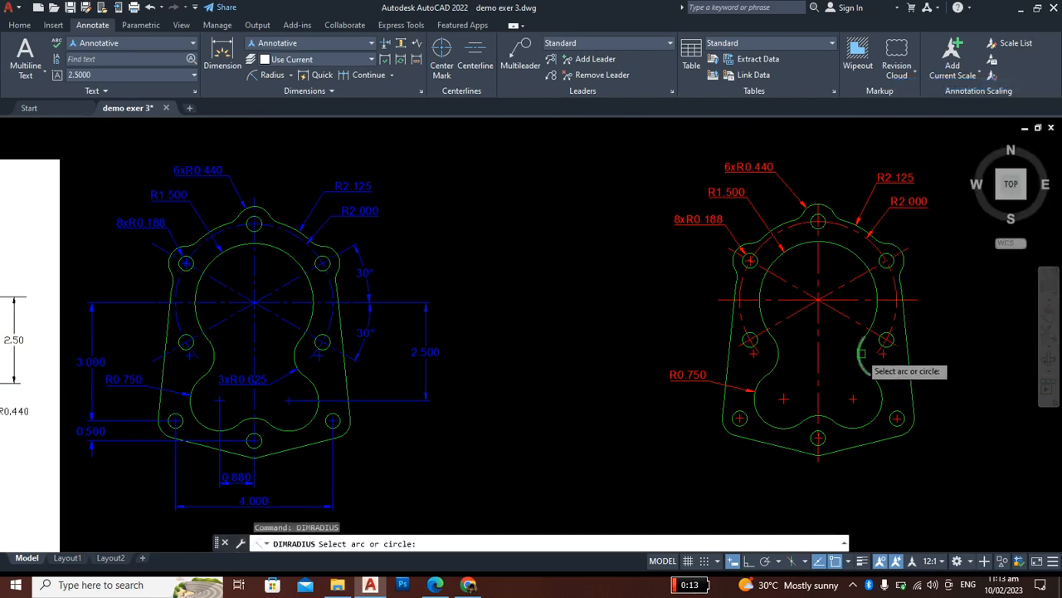
scroll(858, 355, up, 2)
scroll(857, 352, down, 2)
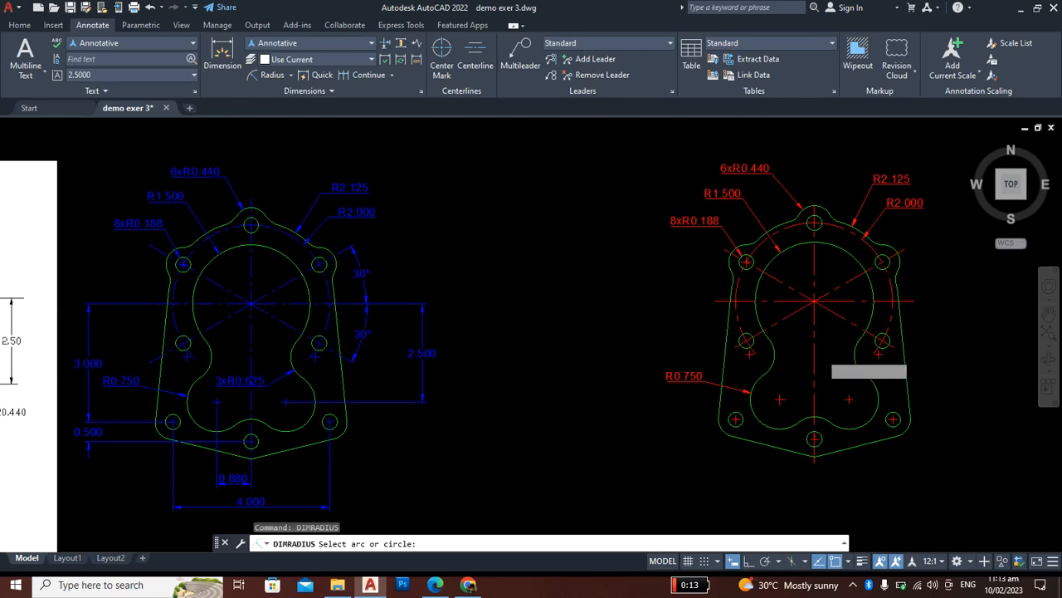
click(858, 353)
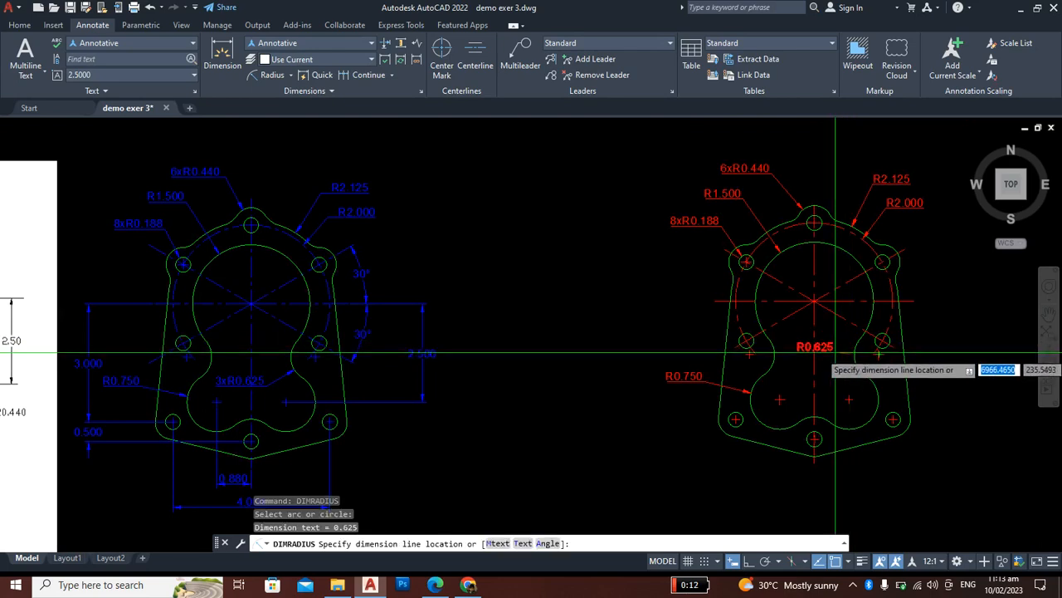
scroll(835, 353, up, 4)
scroll(838, 349, down, 2)
scroll(839, 349, up, 2)
scroll(892, 345, down, 2)
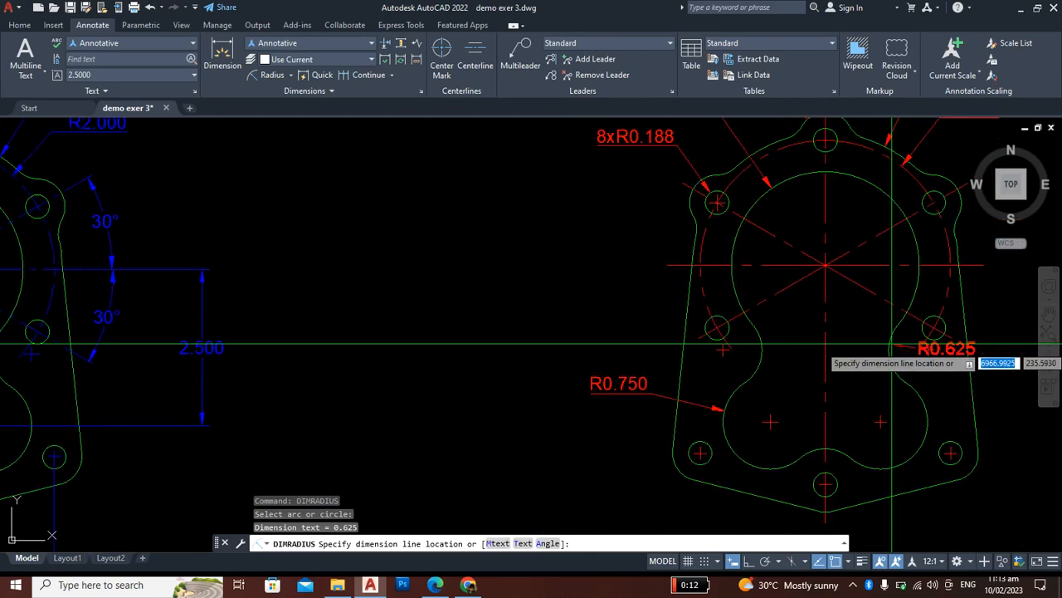
scroll(892, 344, down, 2)
right_click(892, 347)
click(870, 347)
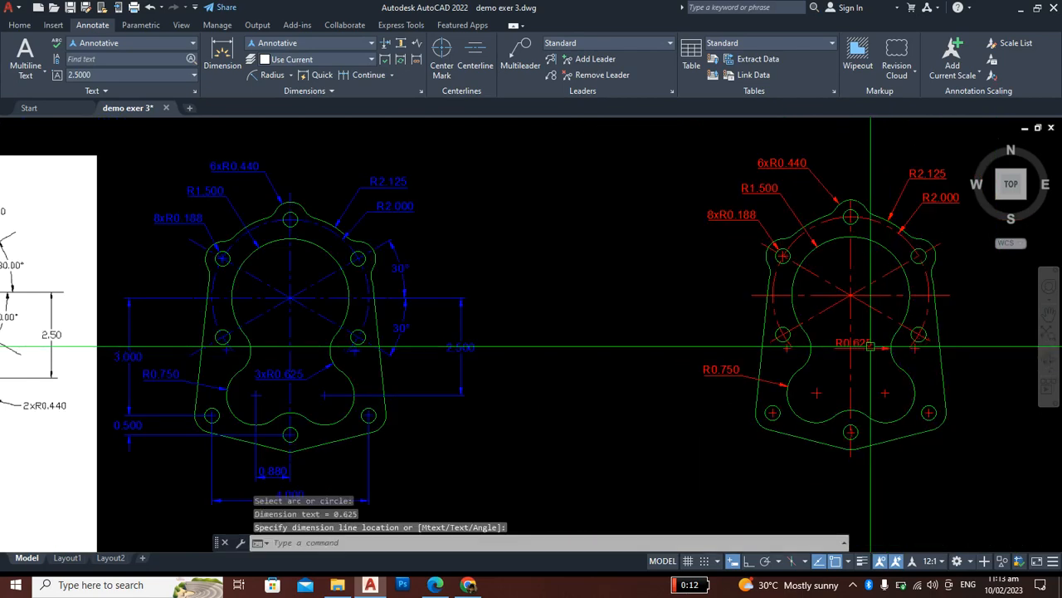
click(863, 348)
key(Delete)
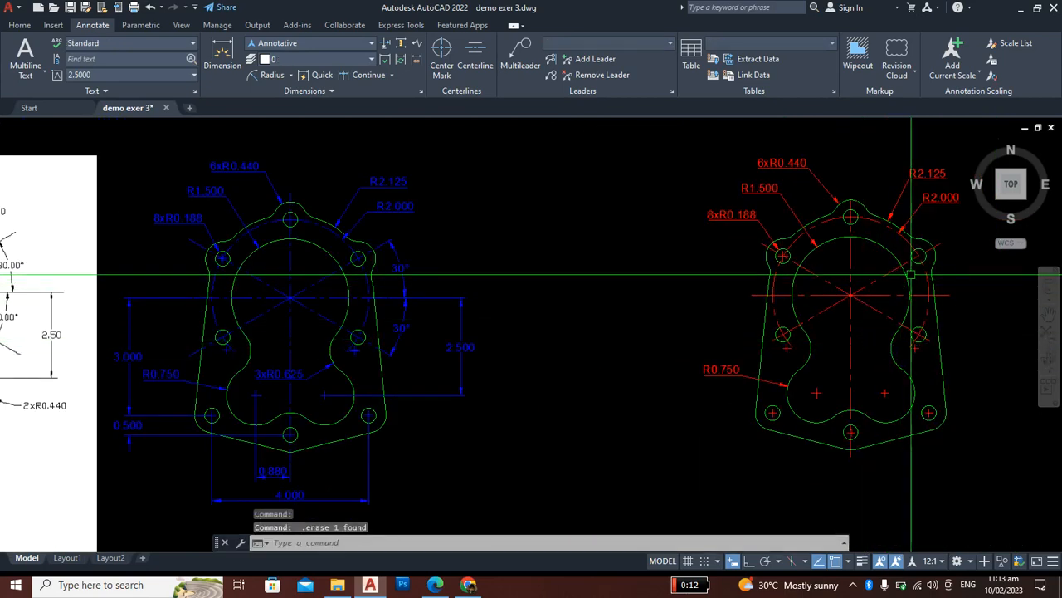
Step: Add a radius dimension to the red cutout's right waist arc with its text lower inside the cutout, and make the text read 3xR0.625
click(267, 76)
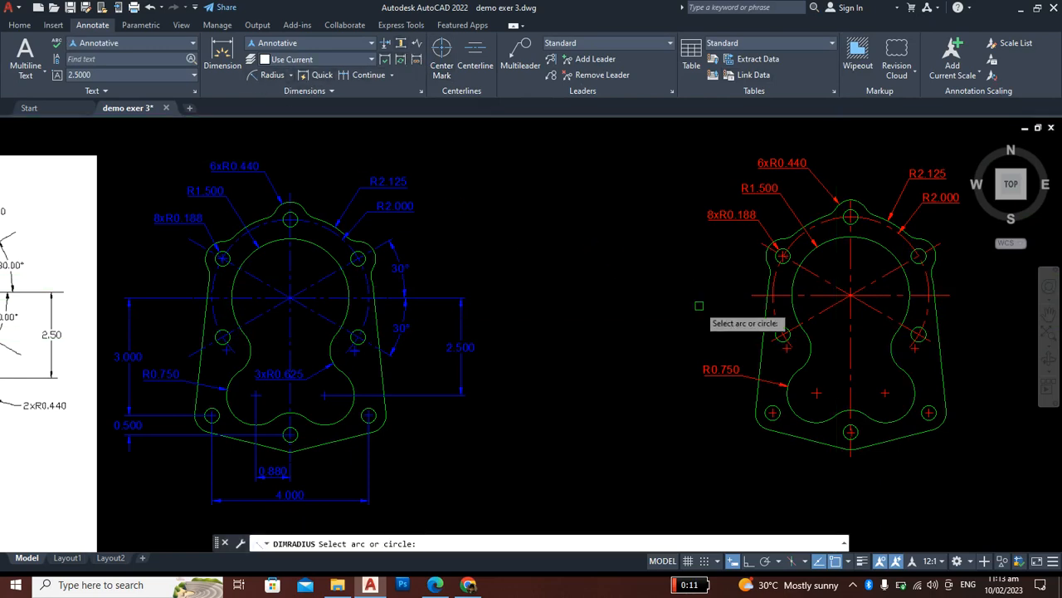
click(892, 353)
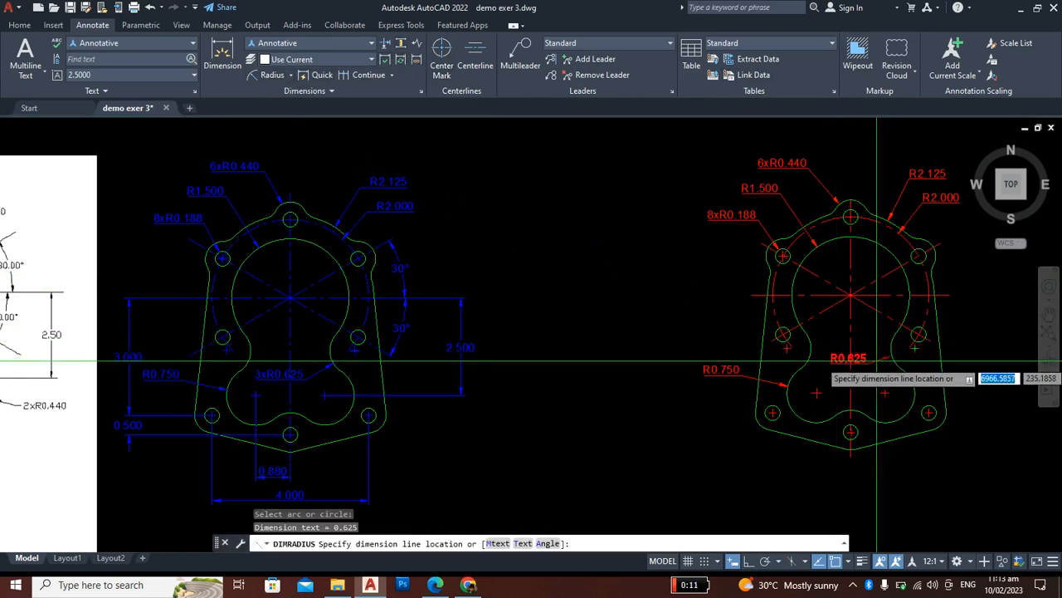
click(871, 364)
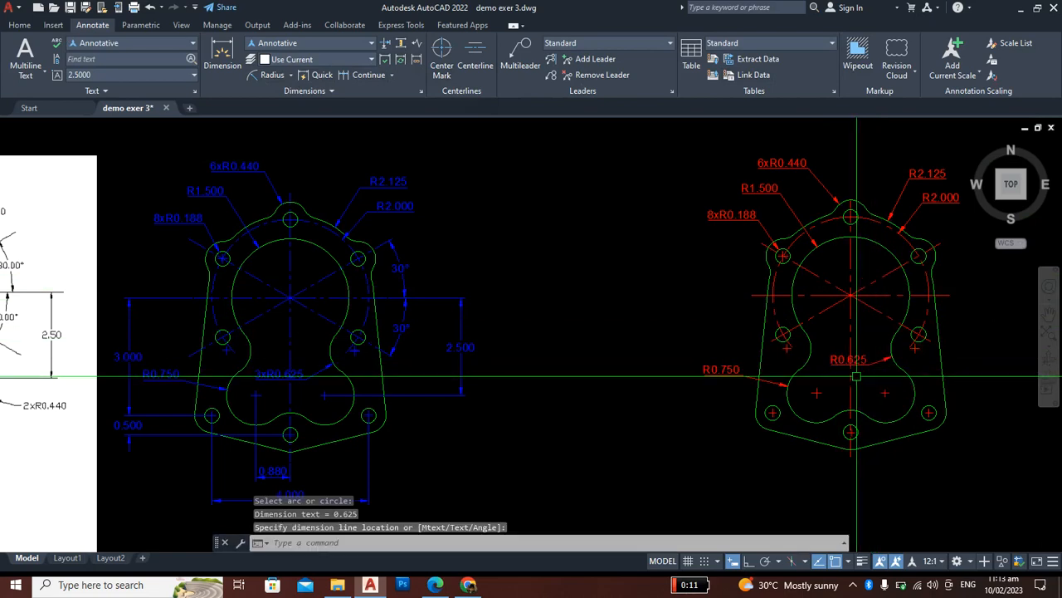
scroll(821, 371, up, 2)
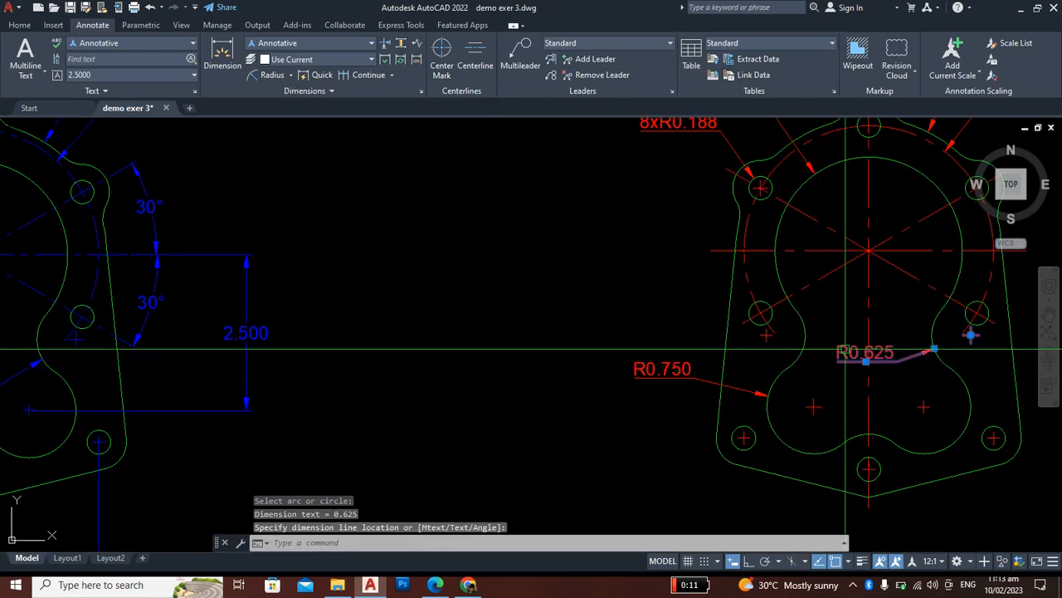
double_click(842, 356)
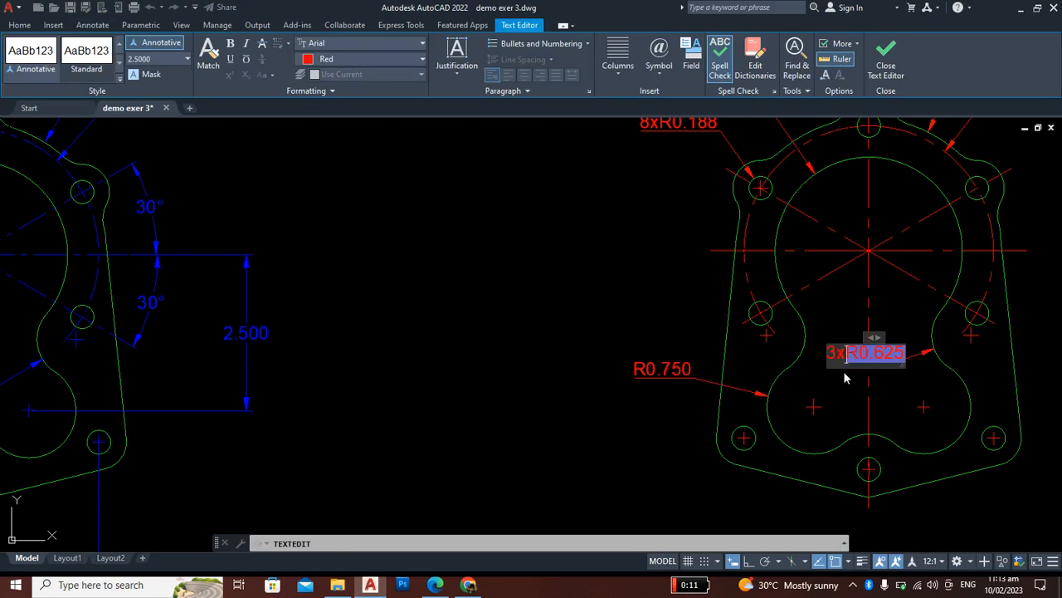
click(627, 279)
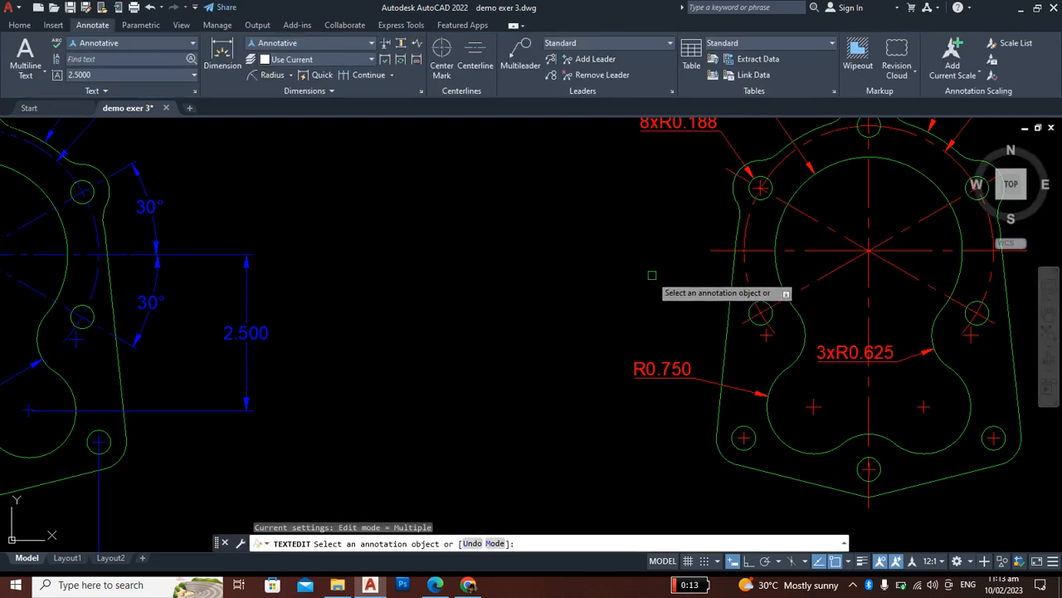
key(Return)
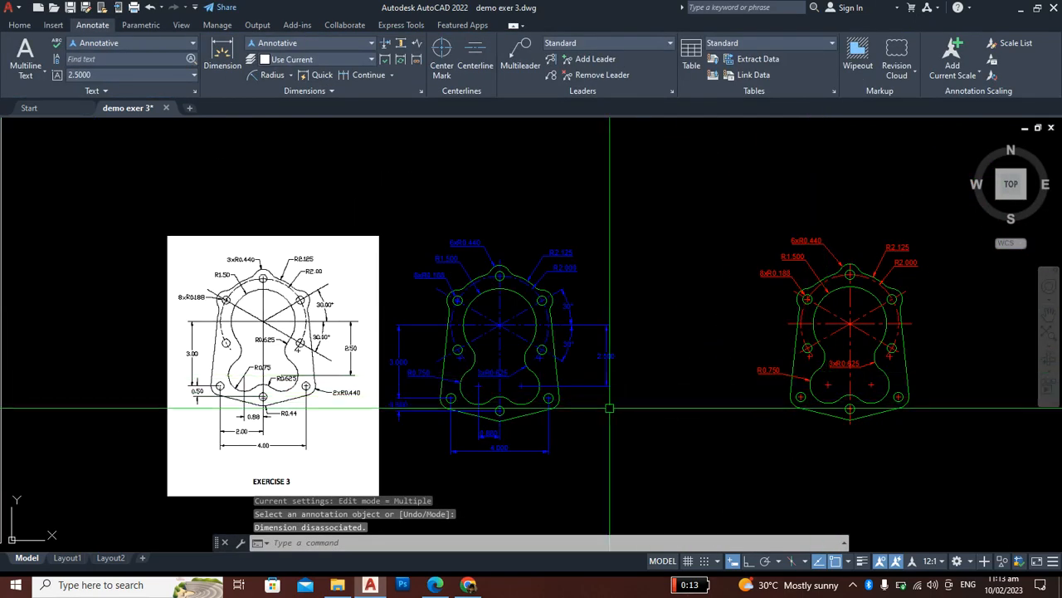
Step: Examine the linear dimensions around the blue plate, selecting the vertical and horizontal ones to see which points they measure
scroll(612, 405, up, 4)
scroll(695, 372, down, 2)
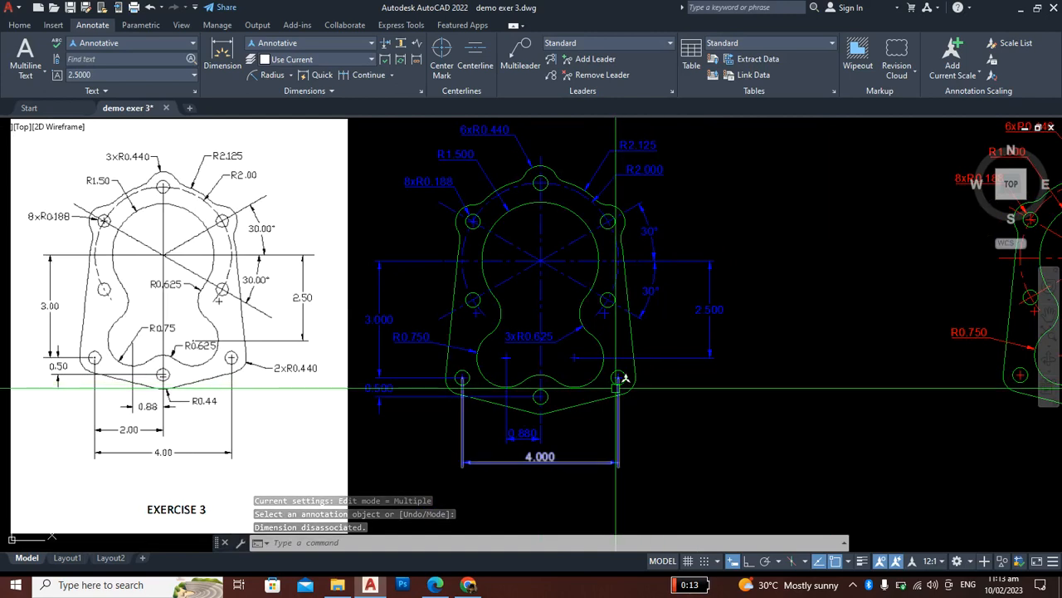
middle_click(713, 390)
scroll(728, 401, down, 2)
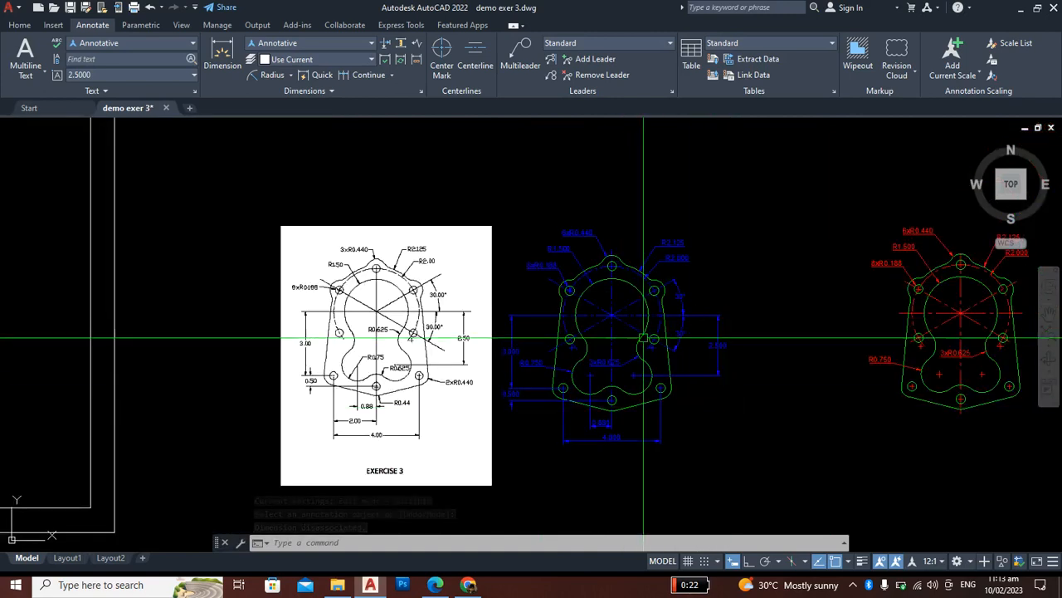
scroll(611, 315, up, 2)
scroll(672, 326, down, 2)
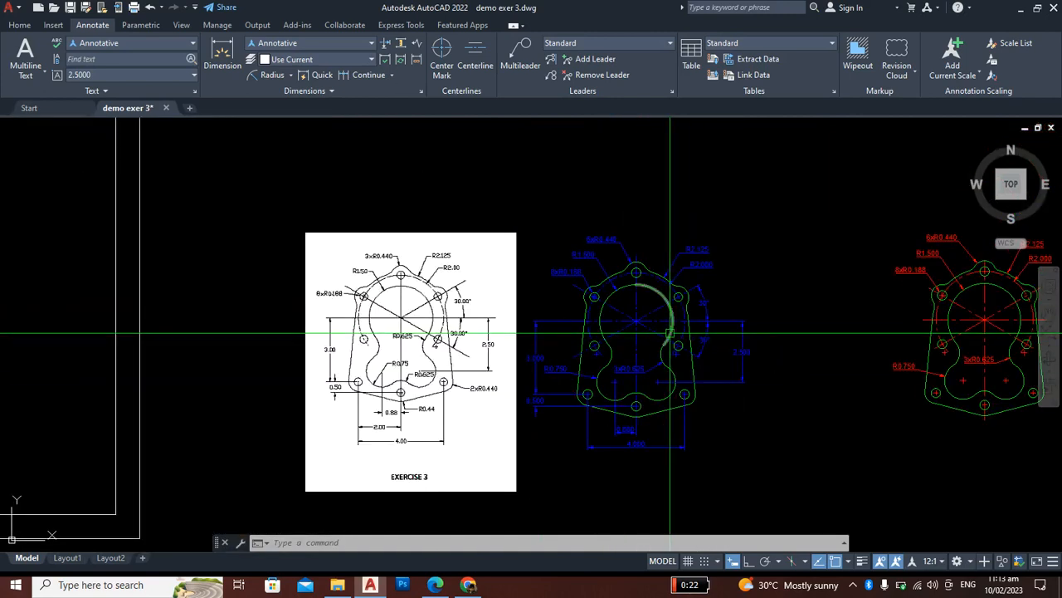
scroll(565, 336, up, 2)
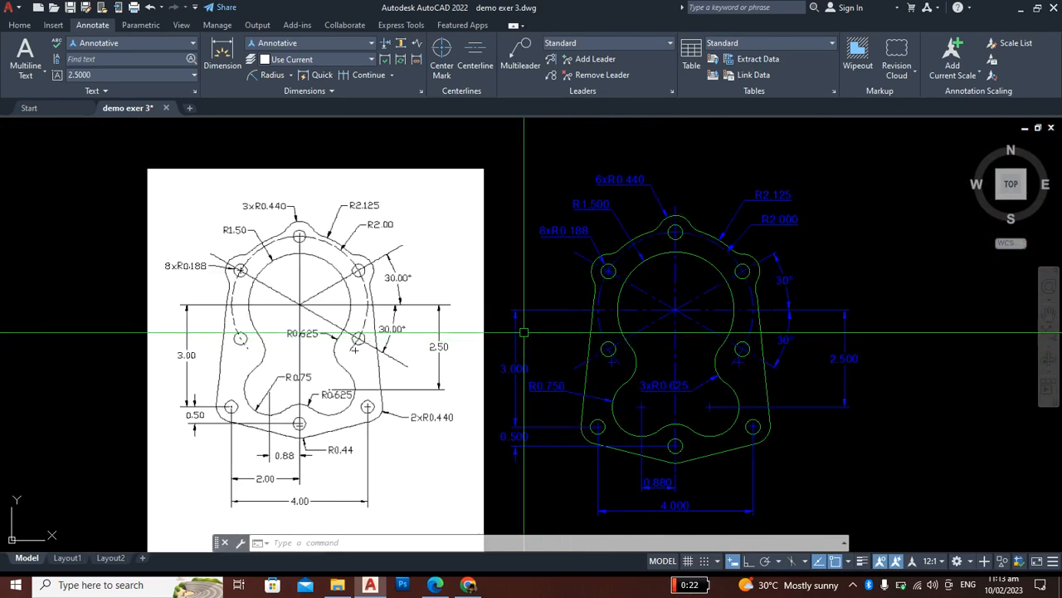
click(553, 428)
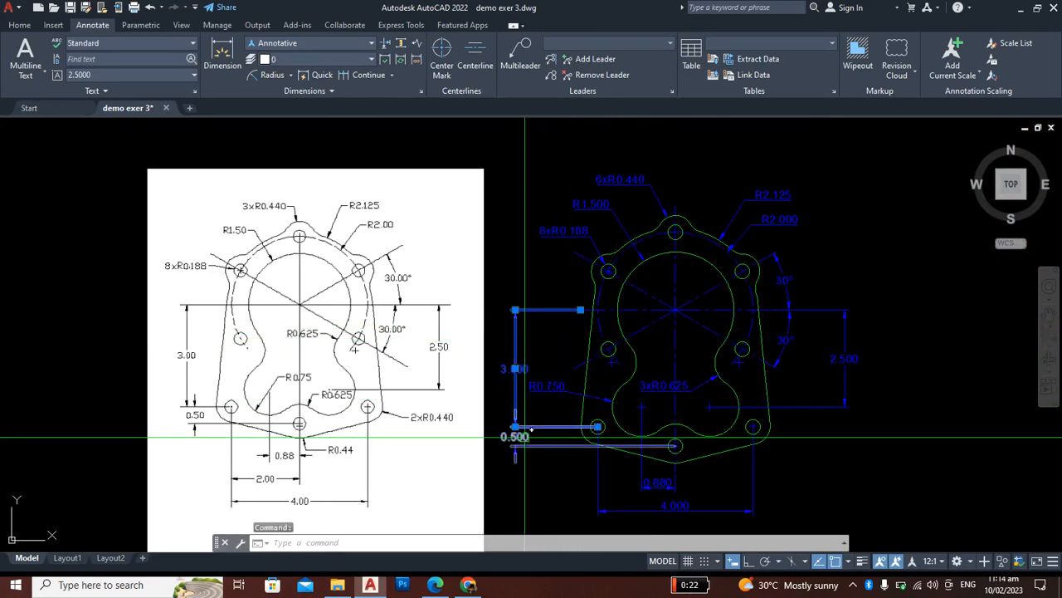
click(842, 358)
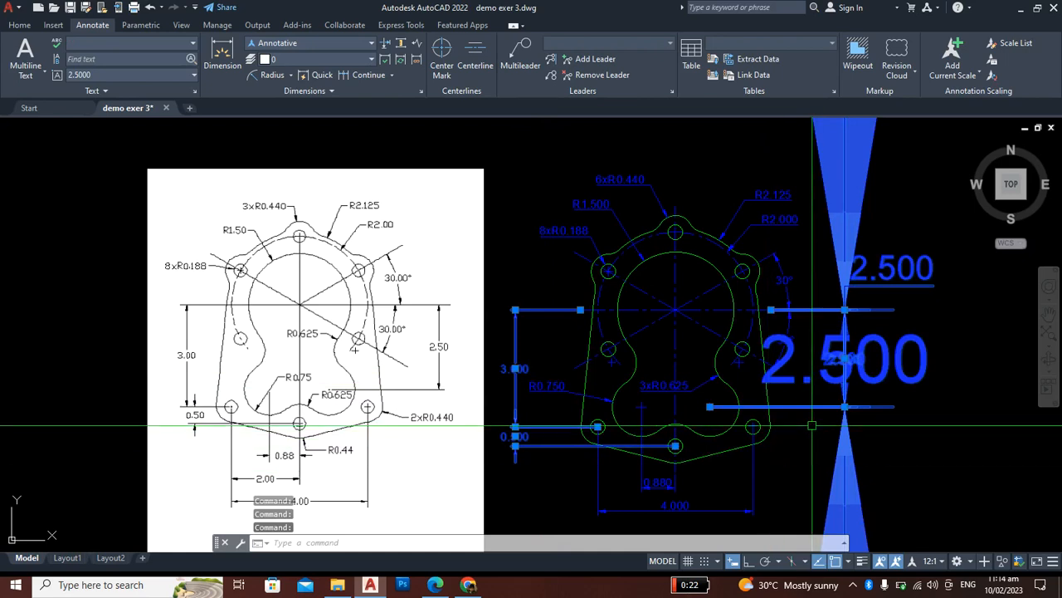
scroll(807, 411, down, 2)
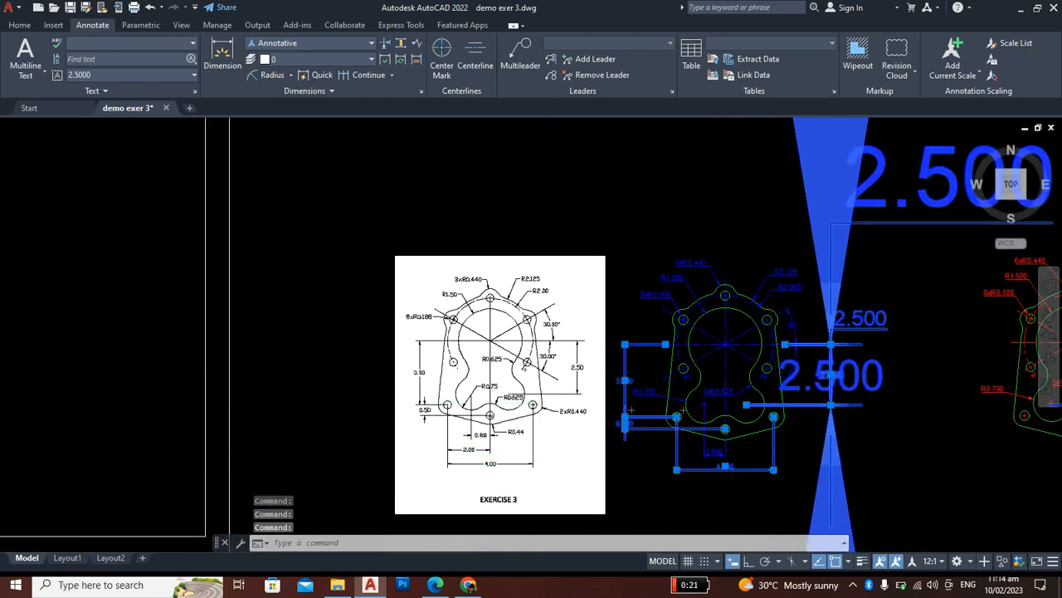
scroll(776, 457, up, 3)
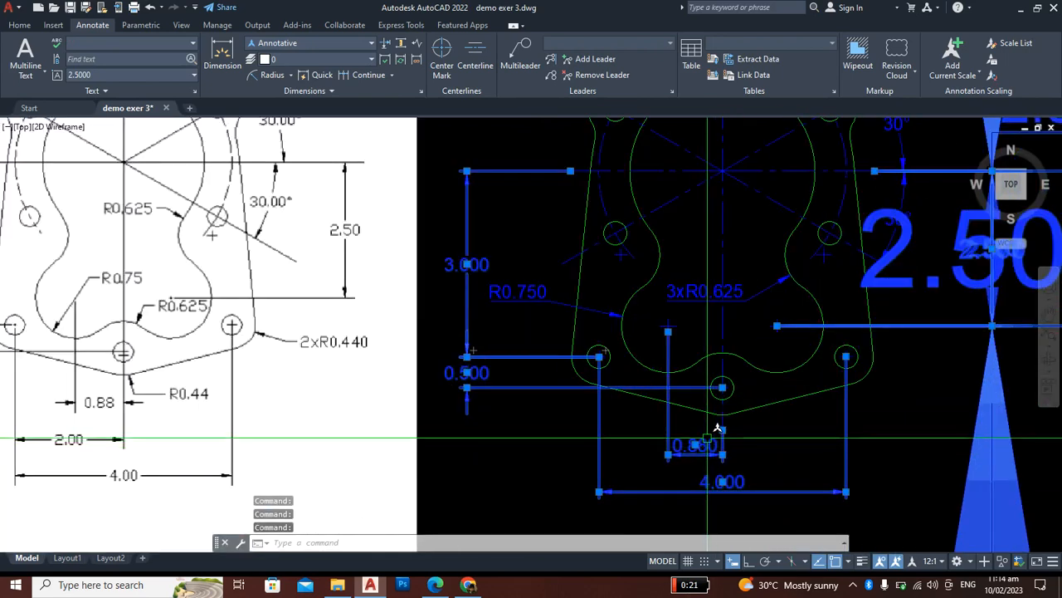
scroll(783, 389, down, 2)
key(Escape)
key(Escape)
key(Escape)
scroll(782, 400, down, 3)
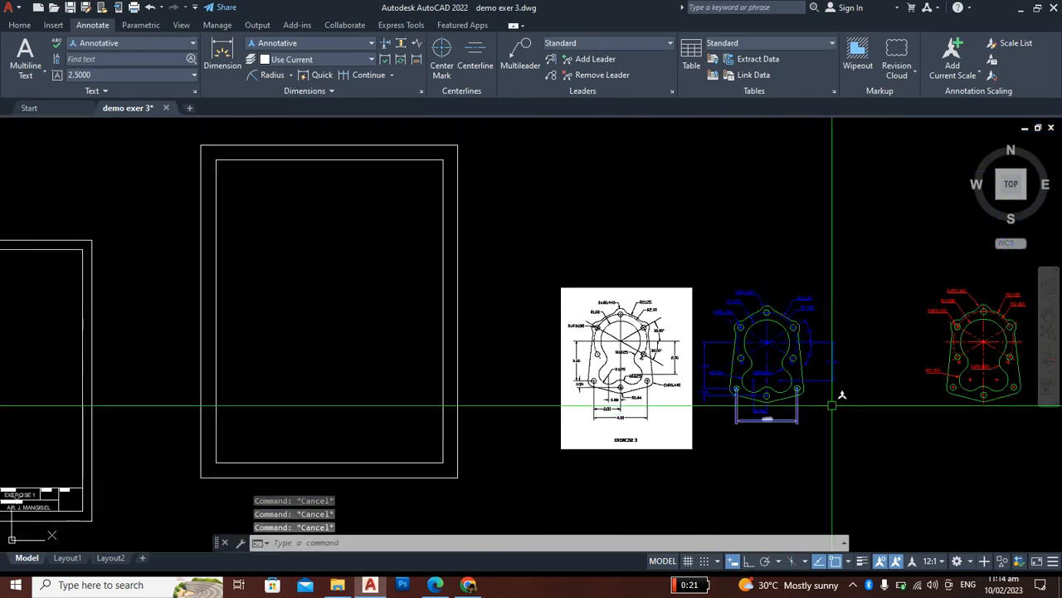
Step: Add a vertical linear dimension from the red plate's horizontal centerline to the lower-left hole's center, placing it left of the plate
scroll(975, 347, up, 2)
middle_drag(955, 334, 829, 272)
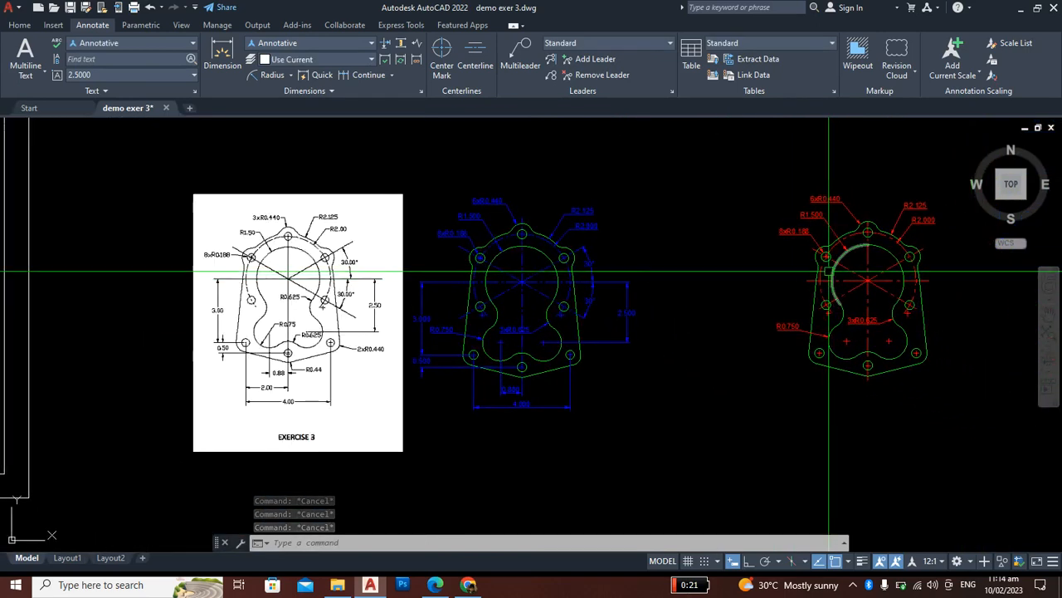
click(293, 77)
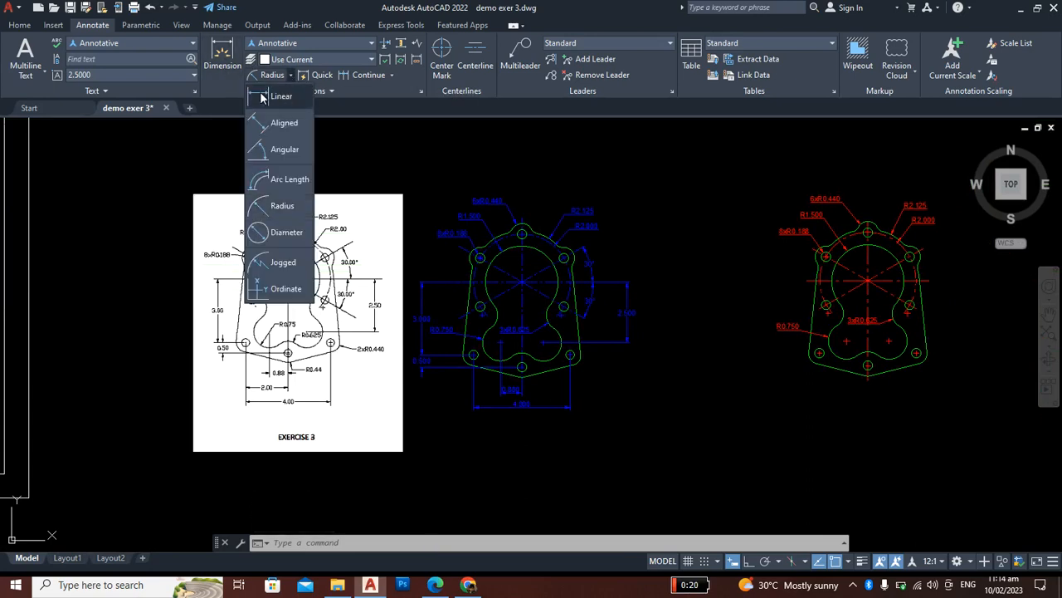
click(260, 97)
scroll(772, 286, up, 2)
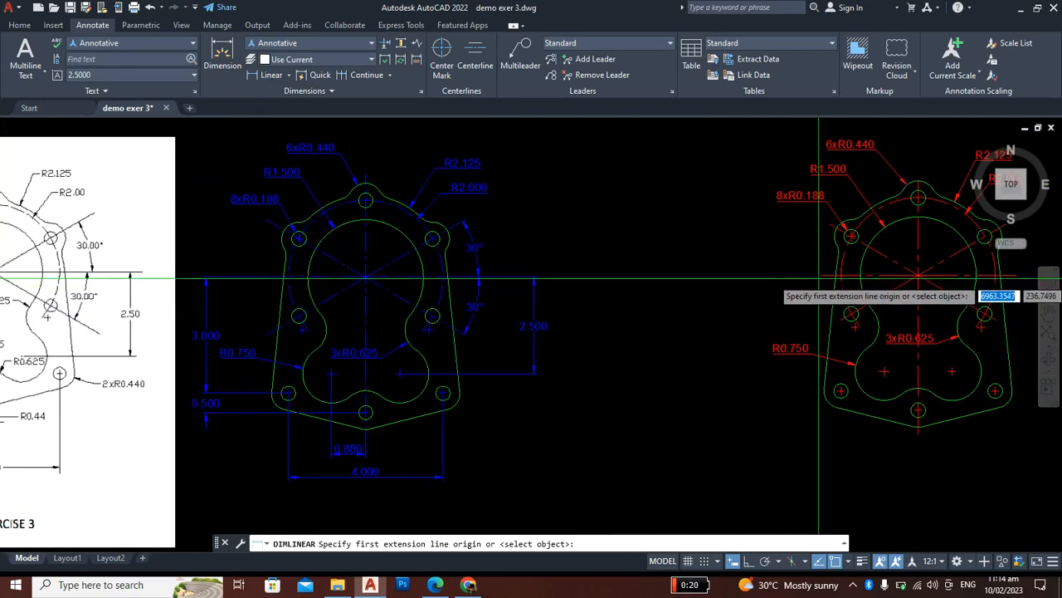
click(821, 311)
scroll(865, 369, down, 2)
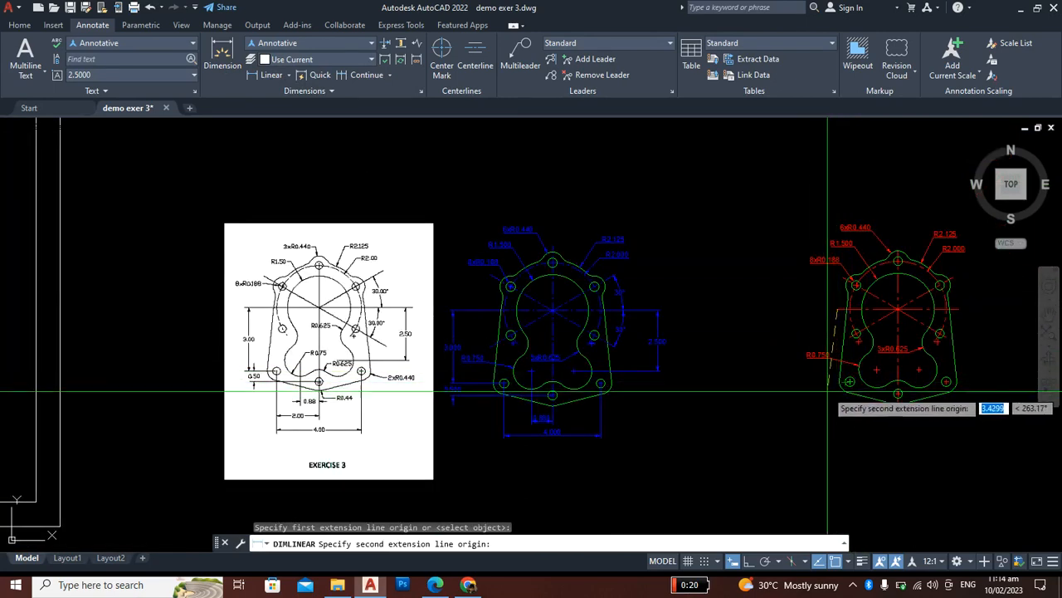
scroll(827, 390, up, 5)
click(896, 362)
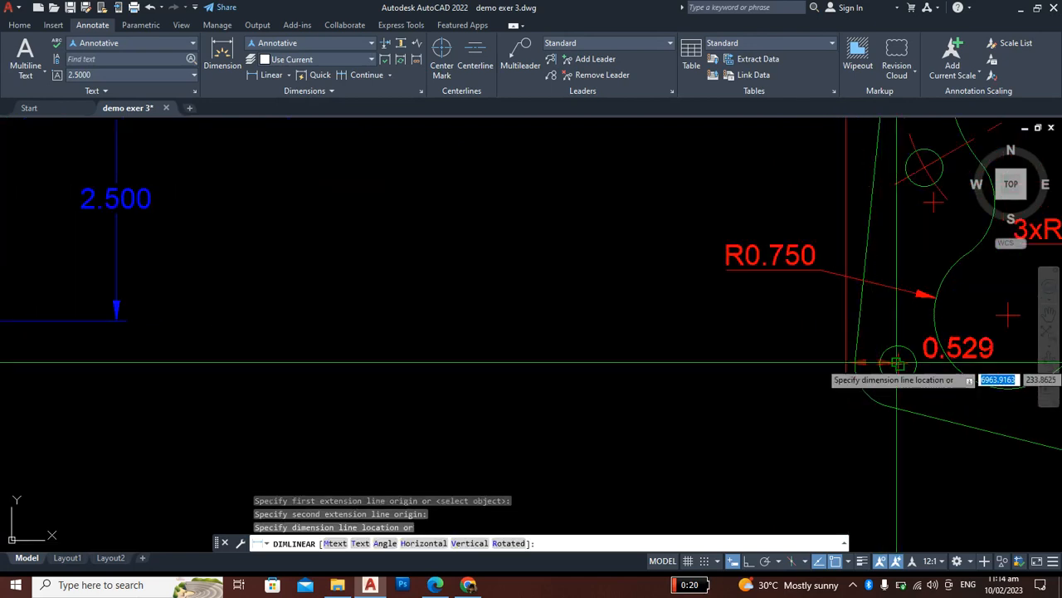
scroll(896, 362, down, 5)
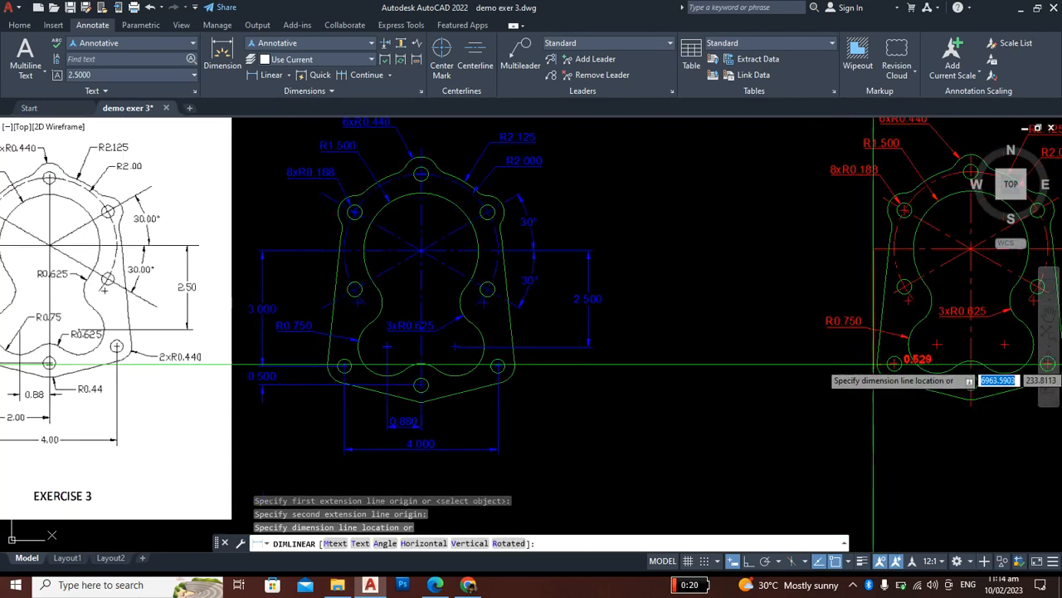
click(798, 284)
scroll(831, 335, down, 4)
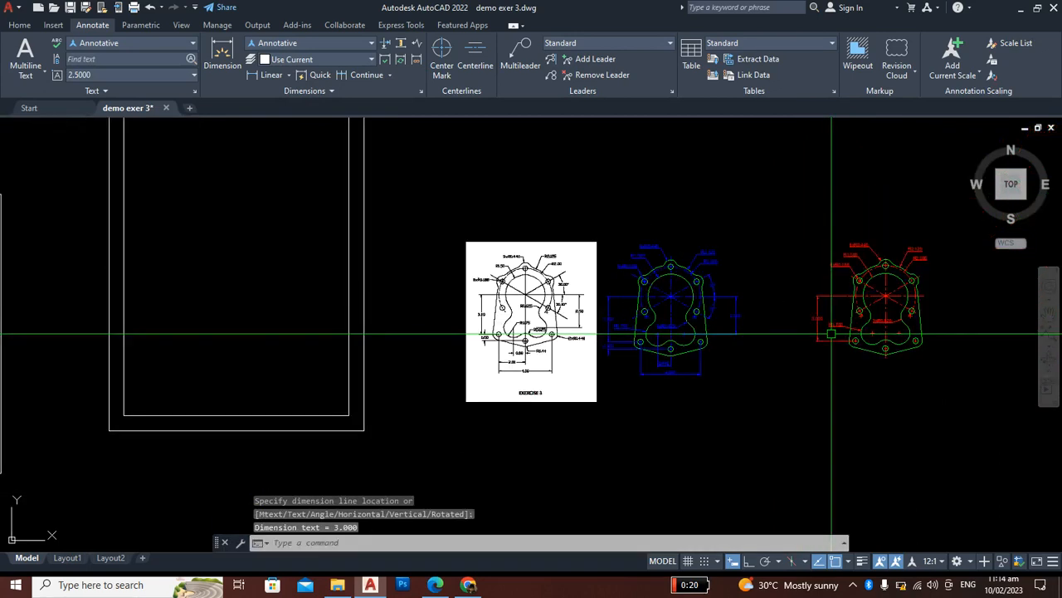
Step: Continue the red plate's vertical dimension from the lower-left hole's center down to the bottom middle hole's center
scroll(831, 335, up, 4)
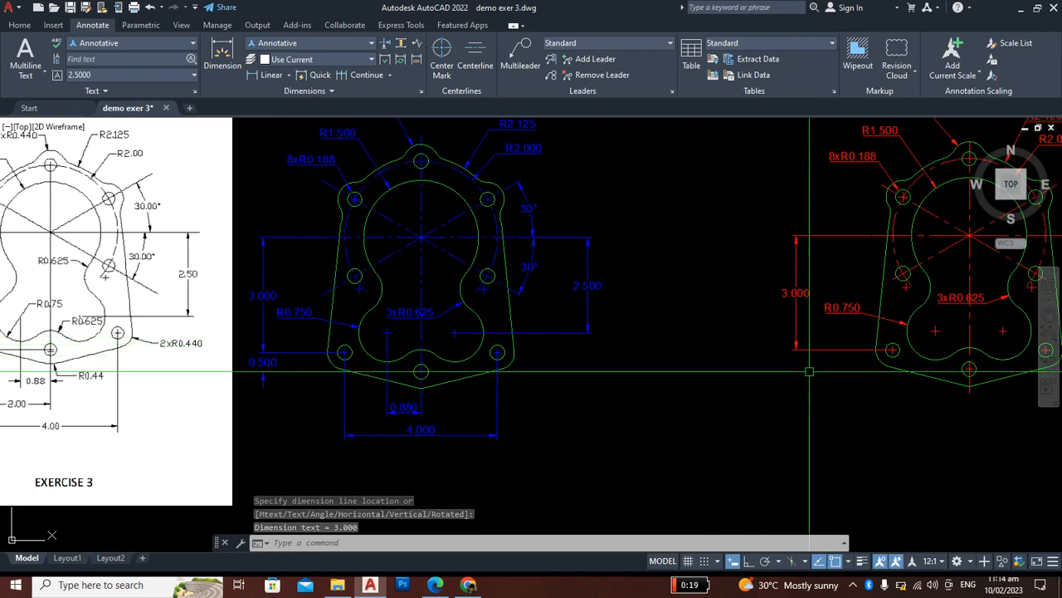
scroll(809, 371, down, 4)
scroll(840, 367, up, 4)
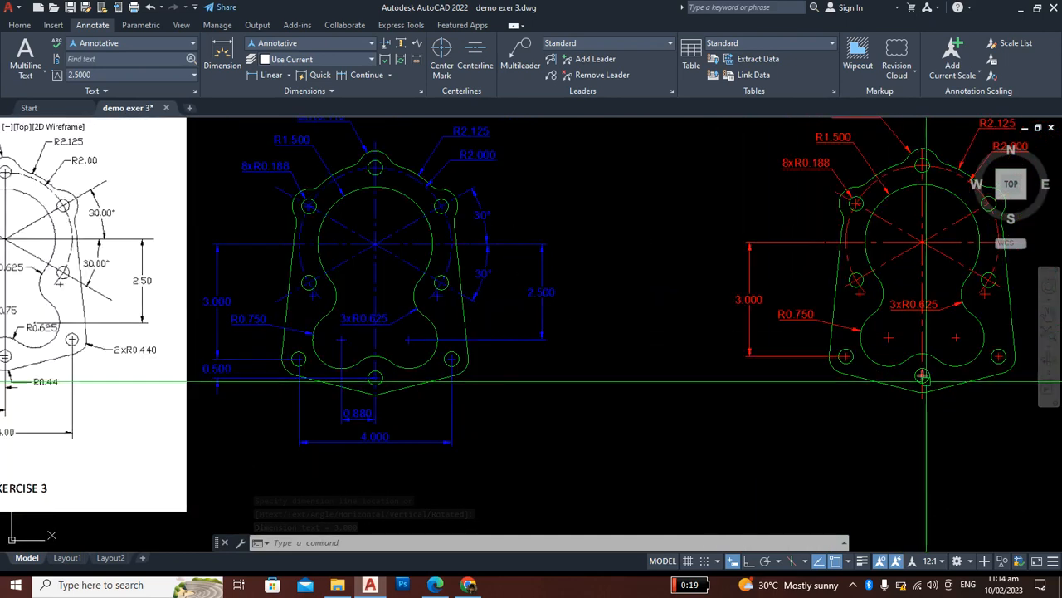
scroll(893, 385, down, 2)
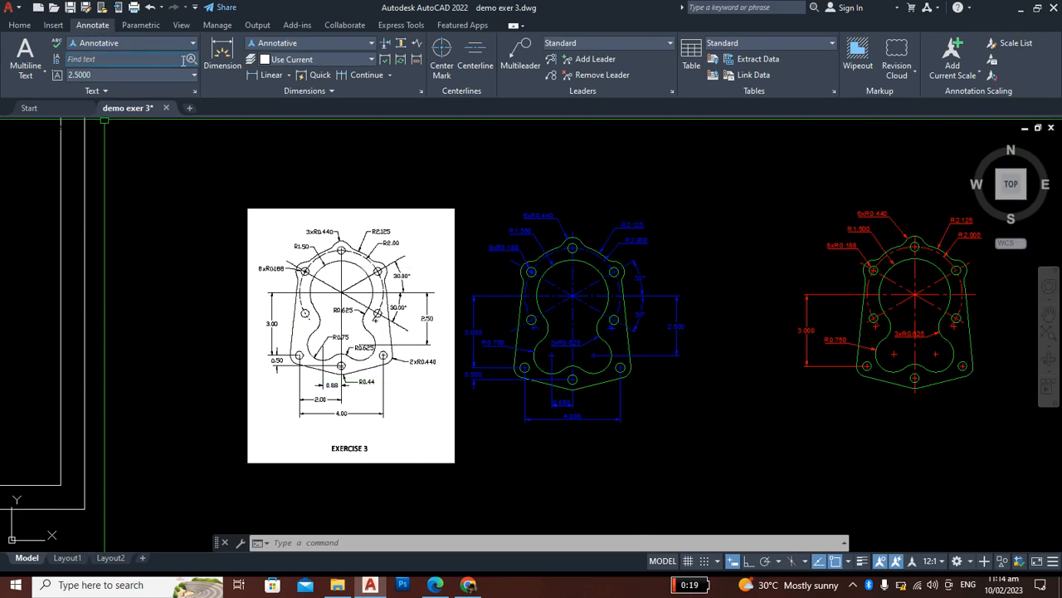
click(358, 73)
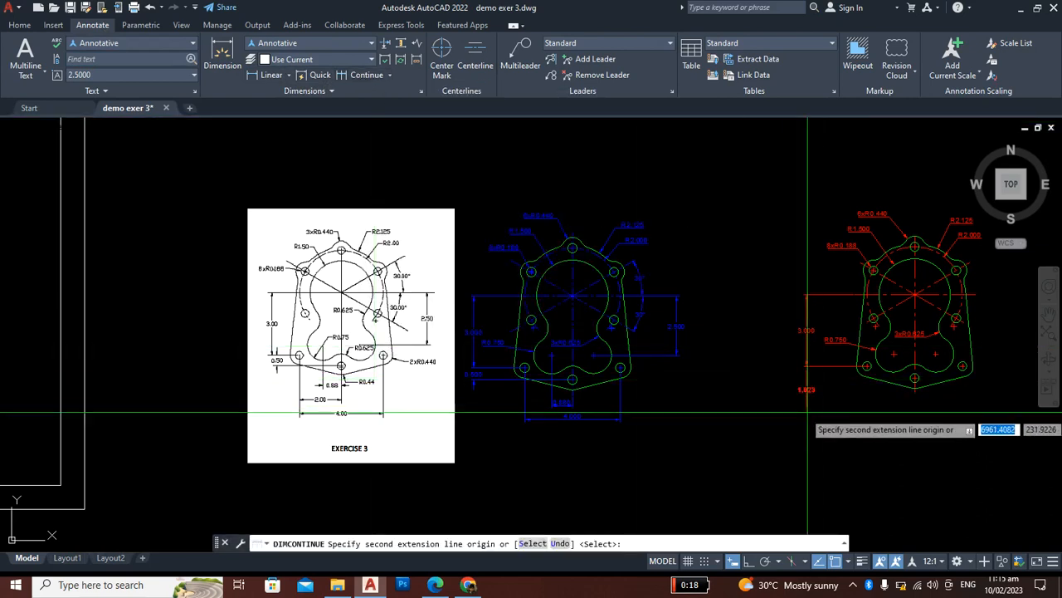
scroll(872, 398, up, 2)
scroll(882, 398, up, 2)
scroll(882, 411, down, 4)
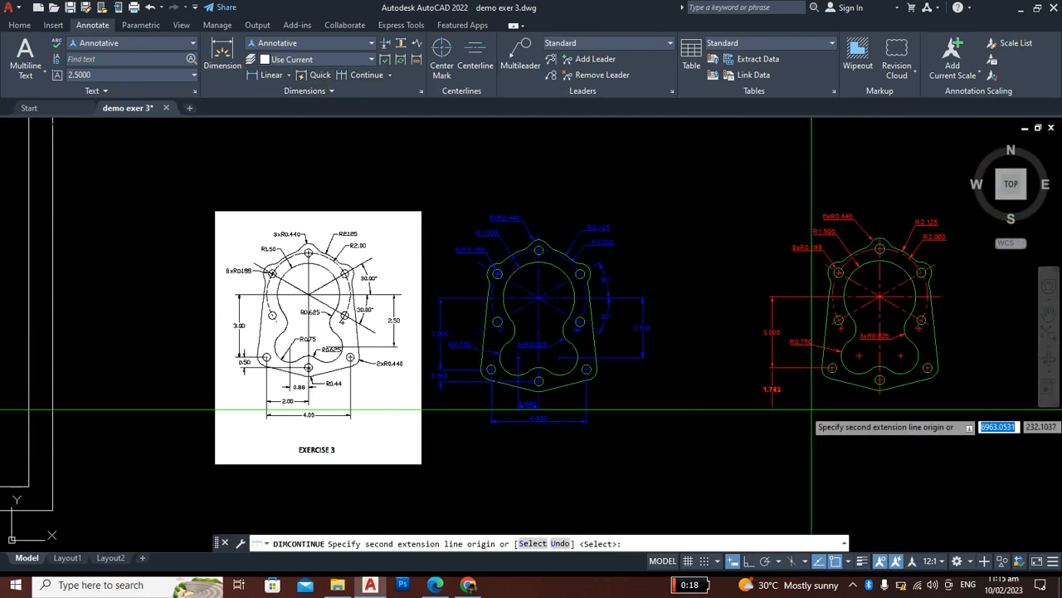
scroll(884, 398, up, 4)
scroll(885, 390, up, 2)
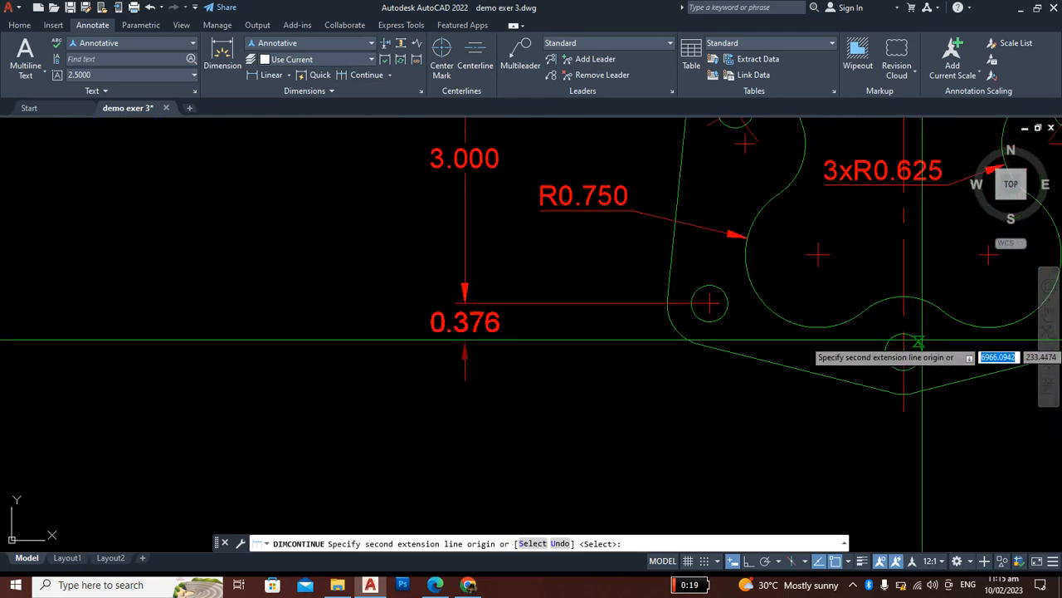
click(903, 351)
scroll(710, 428, down, 3)
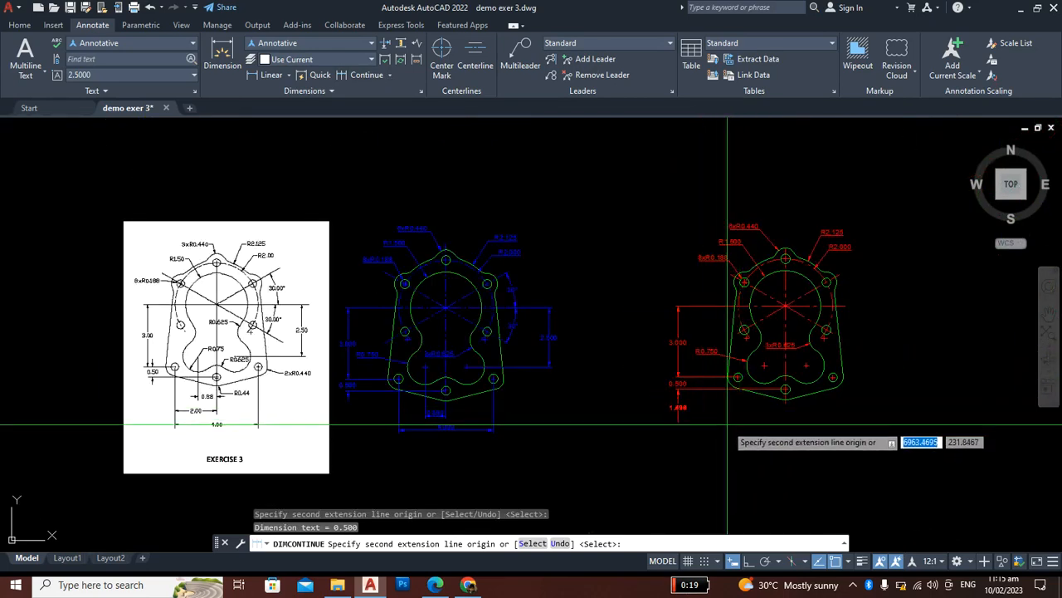
key(Return)
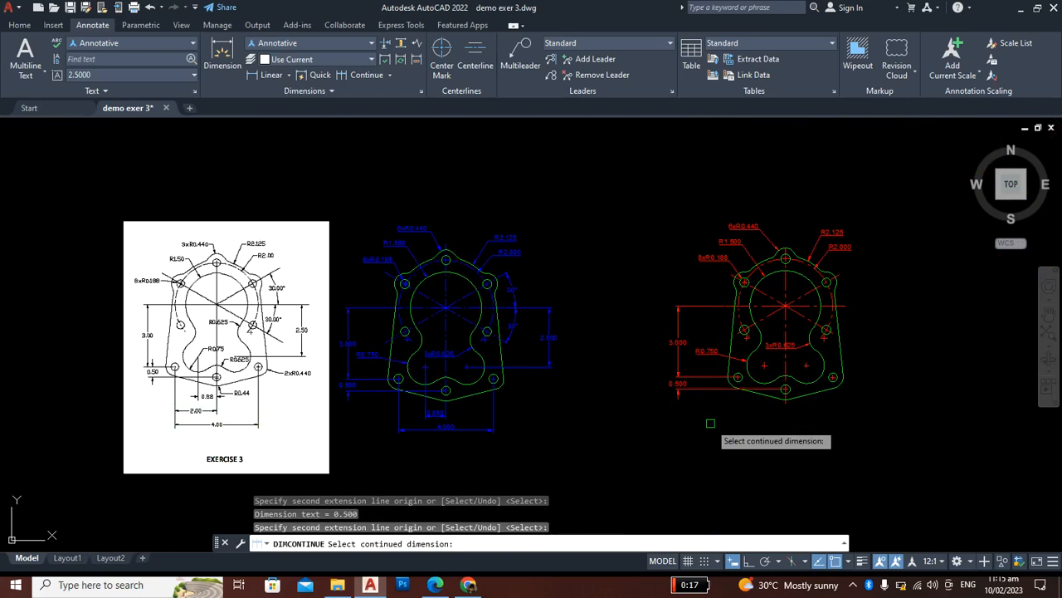
key(Return)
Step: Examine the horizontal dimensions below the blue plate, checking the end points of the one from the lobe center to the centerline
scroll(761, 411, up, 3)
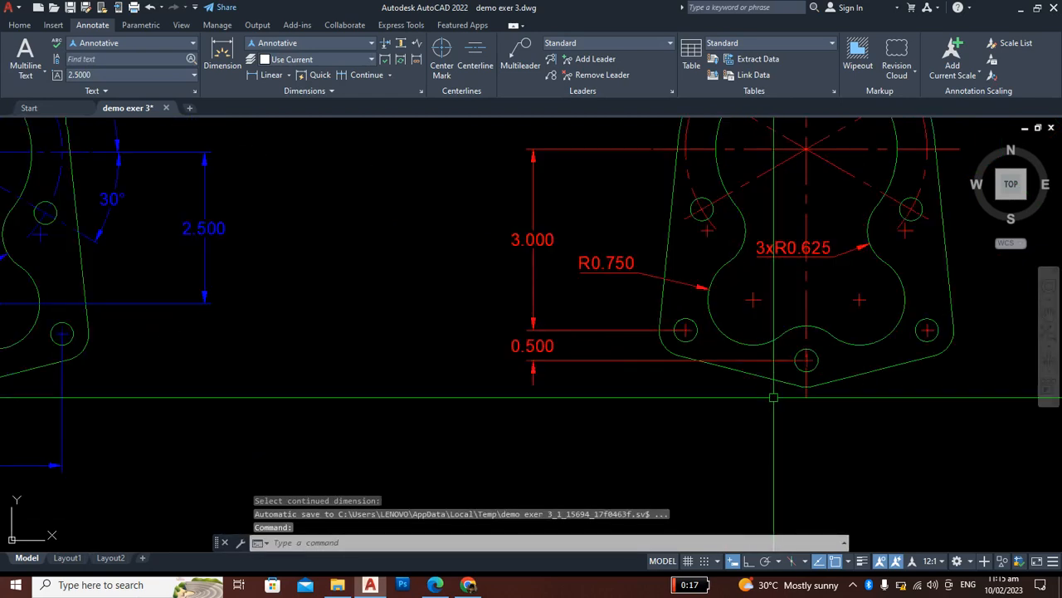
scroll(730, 388, down, 3)
scroll(387, 386, up, 3)
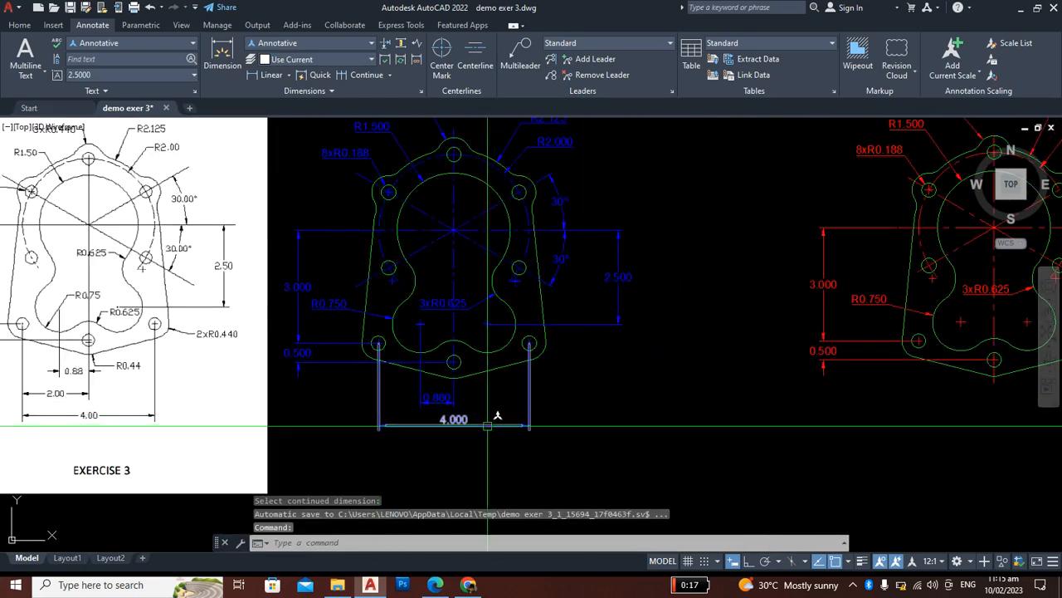
scroll(409, 397, up, 2)
click(449, 422)
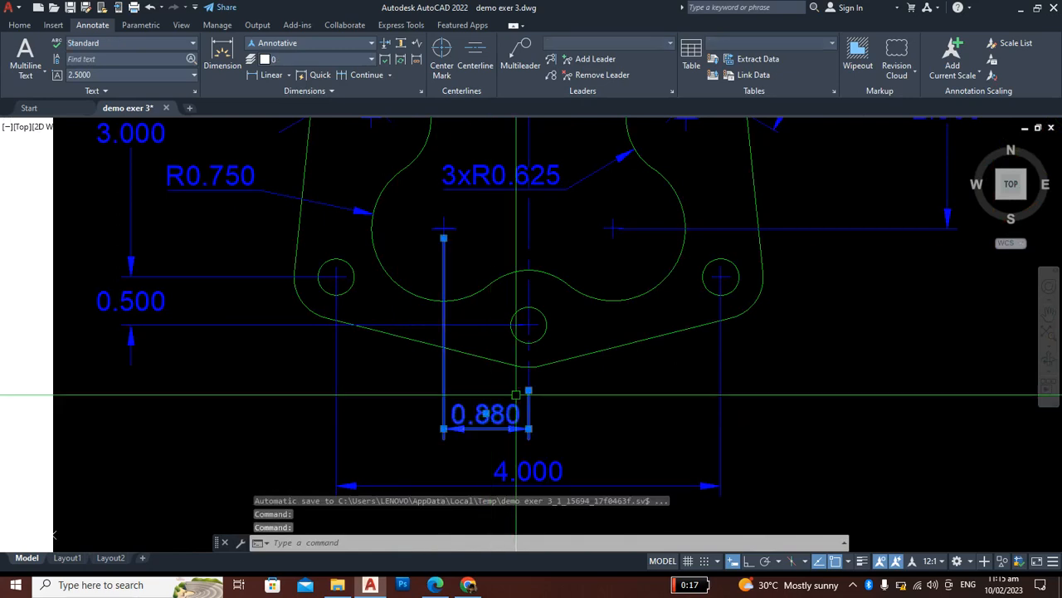
scroll(552, 322, down, 5)
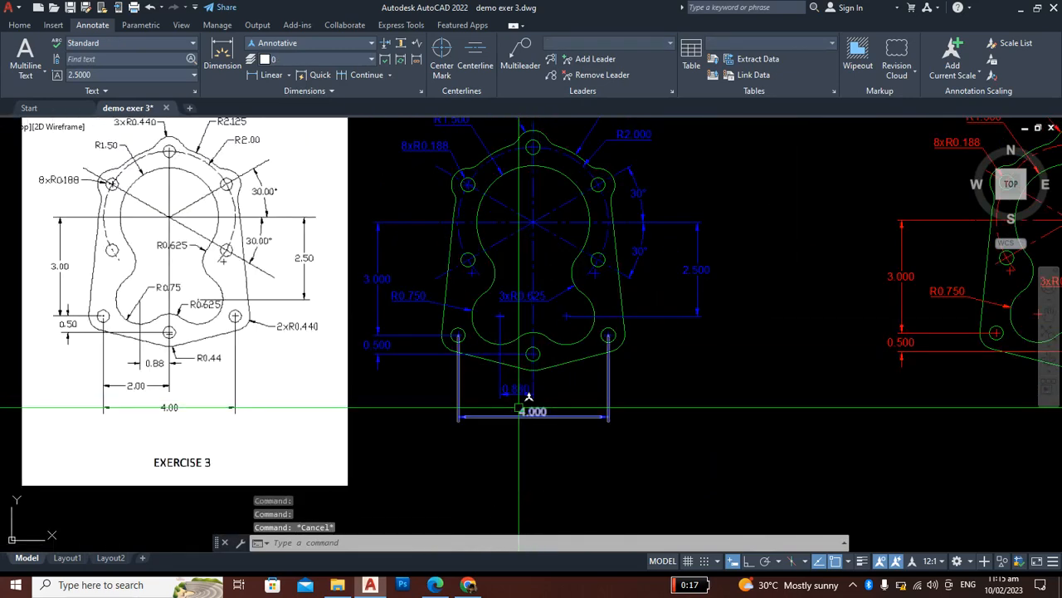
Step: Add a horizontal linear dimension from the red plate's lower-left lobe center to the bottom middle hole's center, placing it just below the plate
key(Escape)
scroll(739, 382, up, 4)
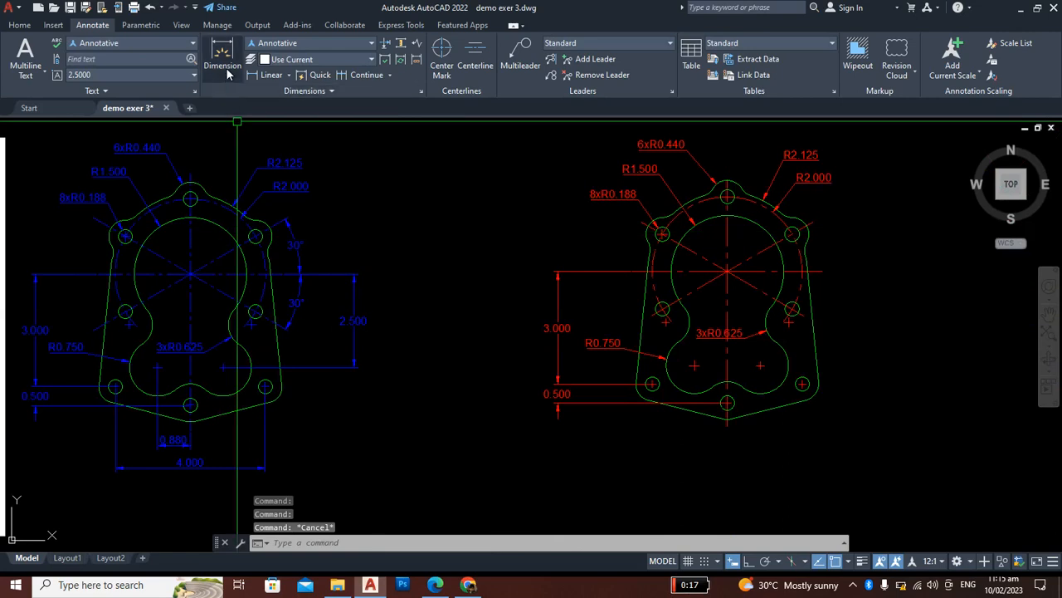
click(269, 76)
scroll(722, 386, up, 4)
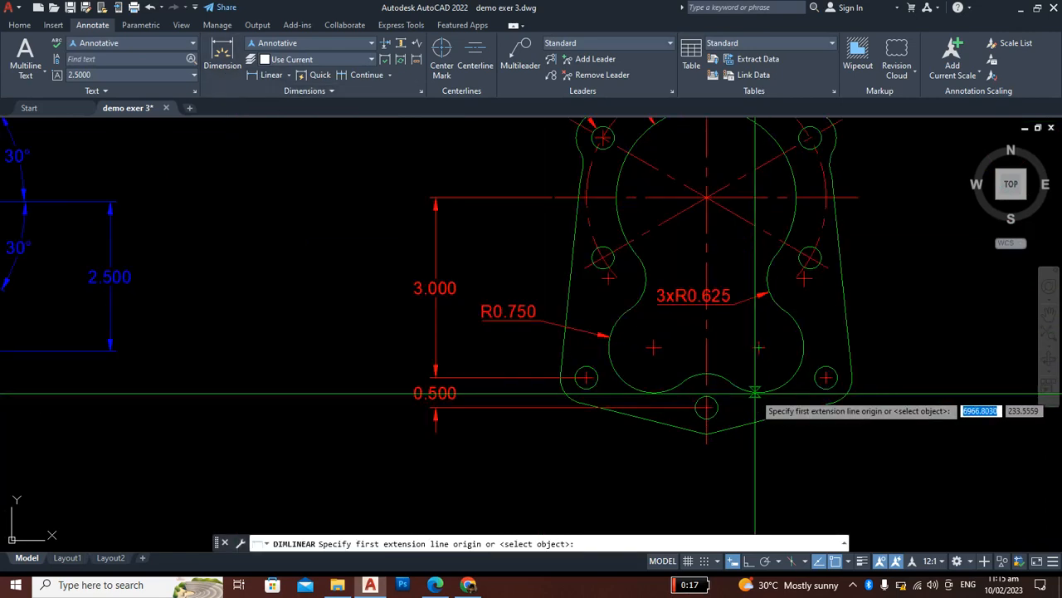
click(589, 318)
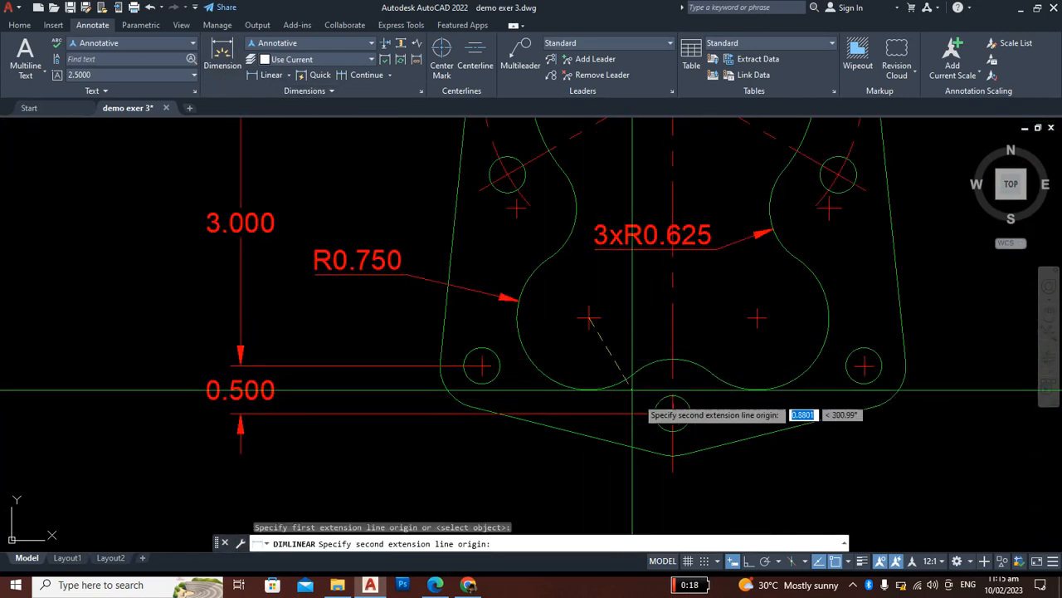
scroll(658, 414, up, 2)
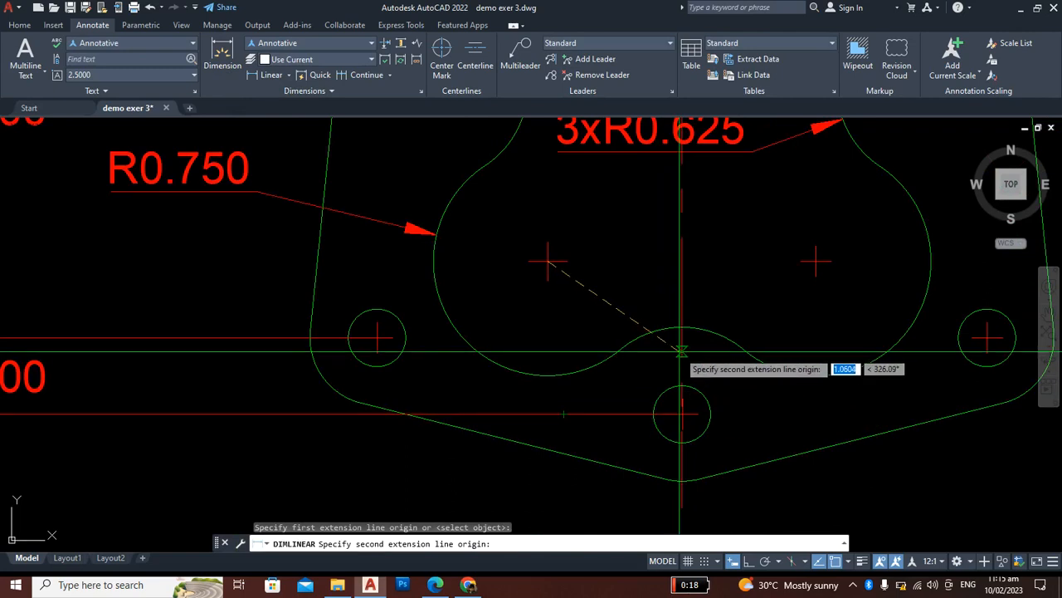
scroll(673, 413, up, 4)
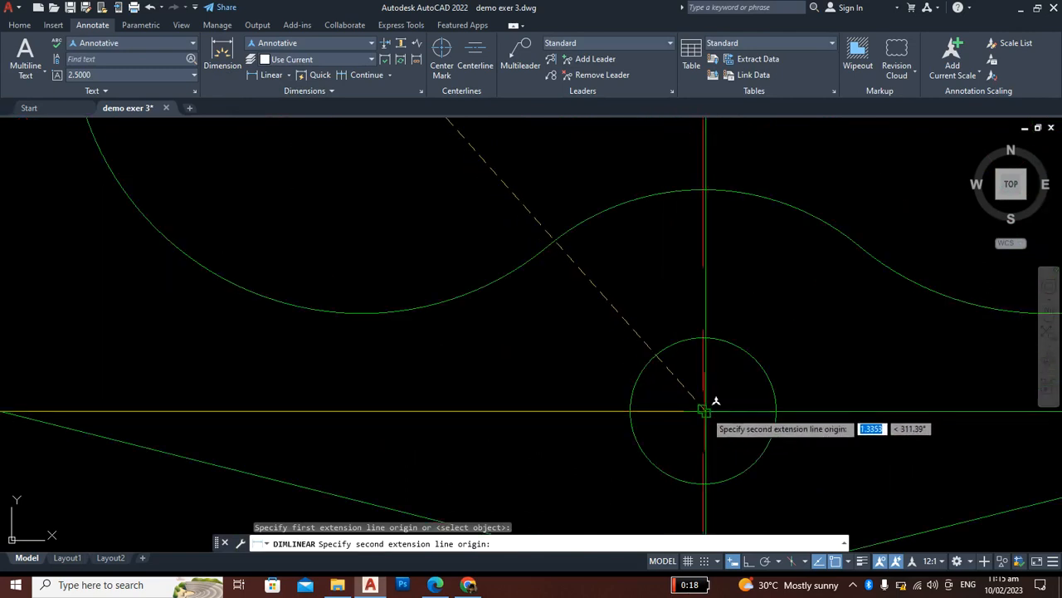
click(703, 410)
scroll(565, 398, down, 5)
scroll(651, 400, up, 5)
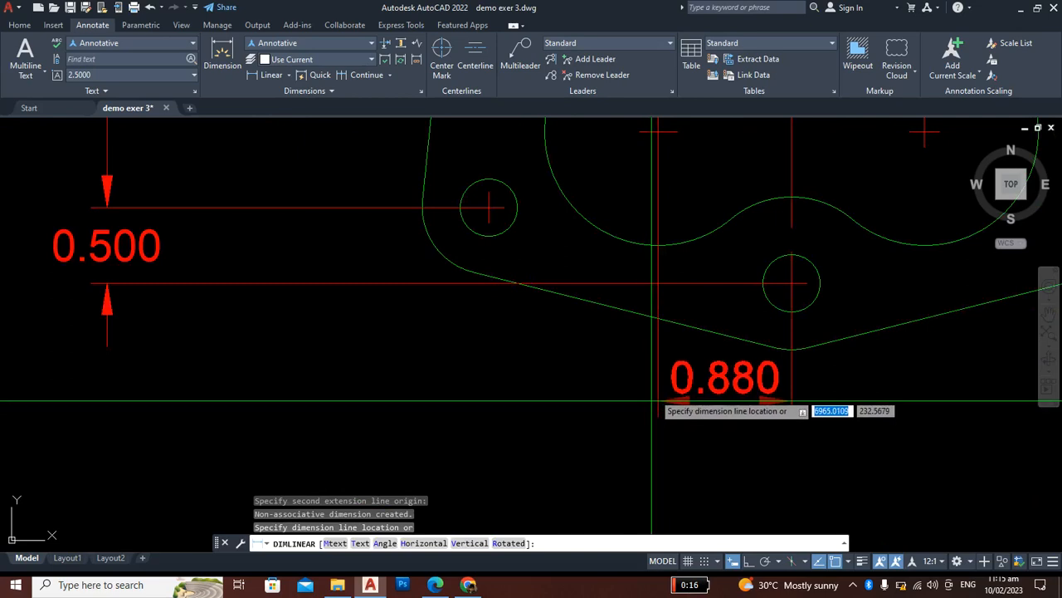
scroll(652, 400, down, 7)
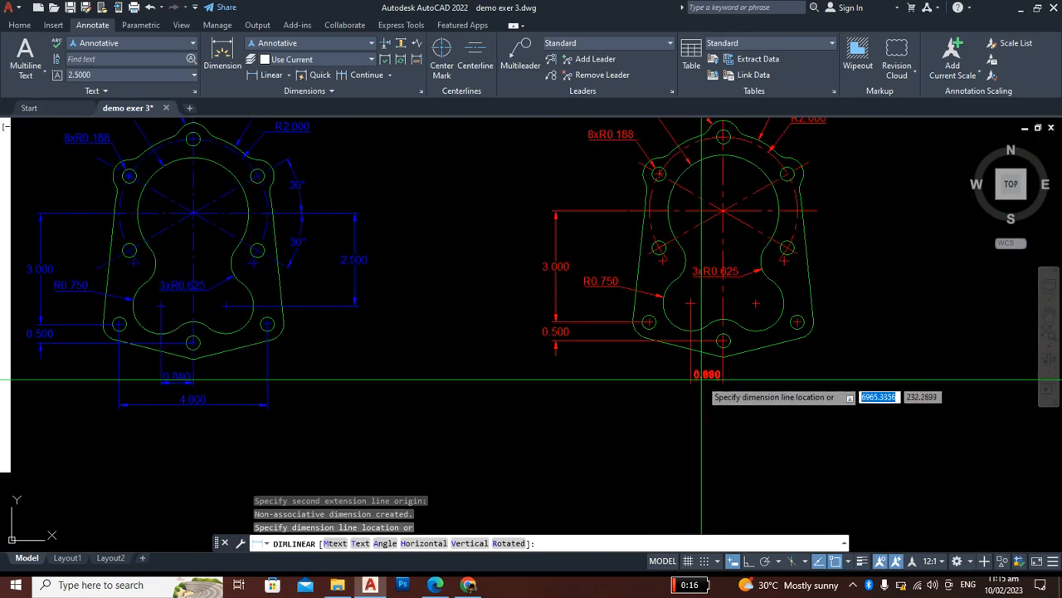
scroll(702, 380, up, 2)
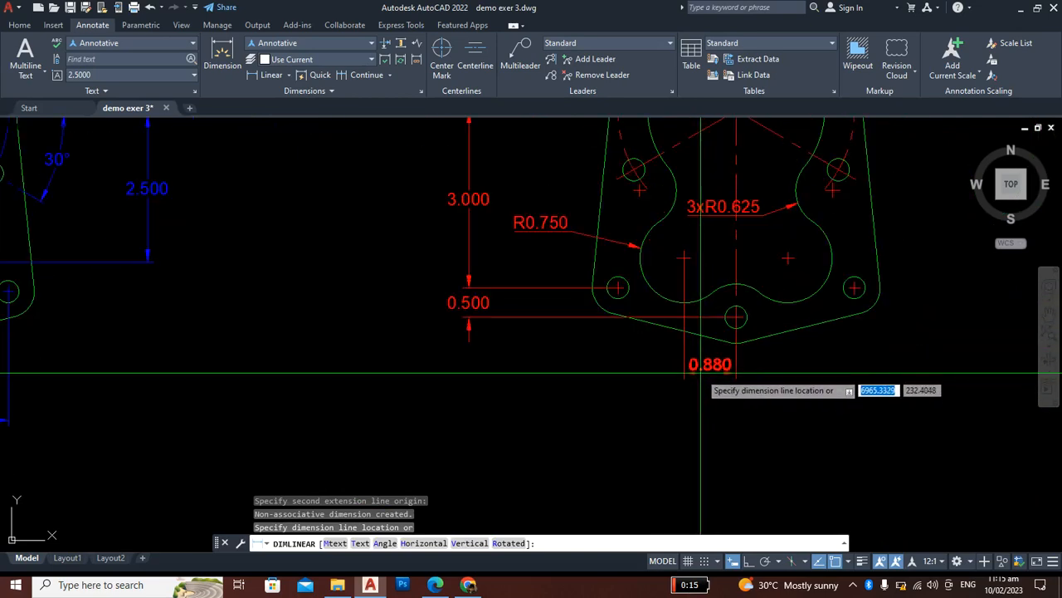
click(657, 371)
Step: Add a horizontal linear dimension between the red plate's lower-left and lower-right hole centers, placing it beneath the lobe-center dimension
scroll(659, 378, down, 5)
scroll(399, 383, up, 4)
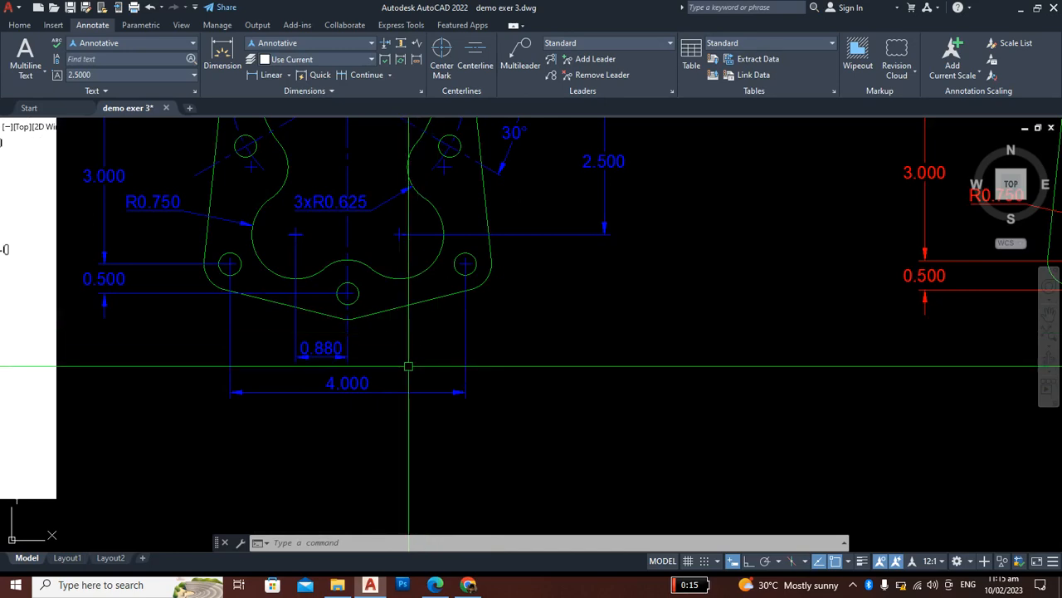
scroll(429, 369, down, 3)
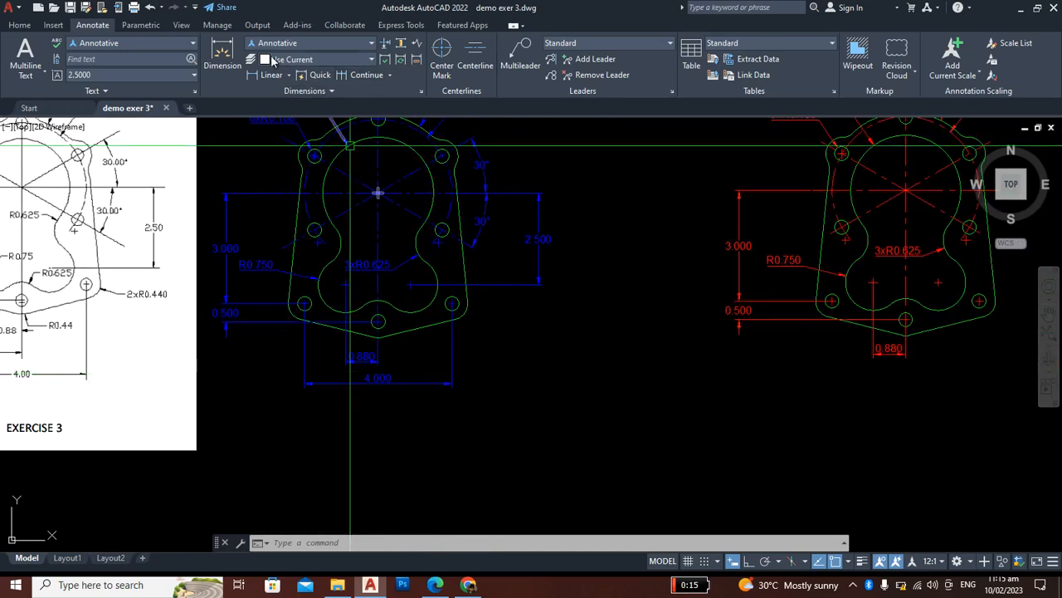
click(258, 76)
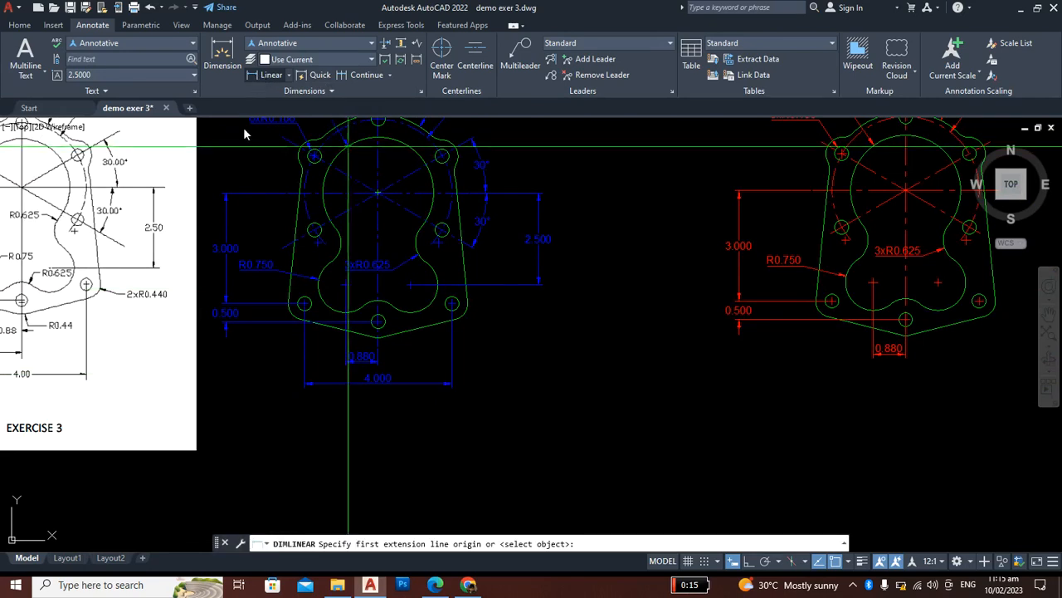
scroll(410, 315, down, 3)
scroll(456, 290, up, 6)
scroll(449, 285, up, 2)
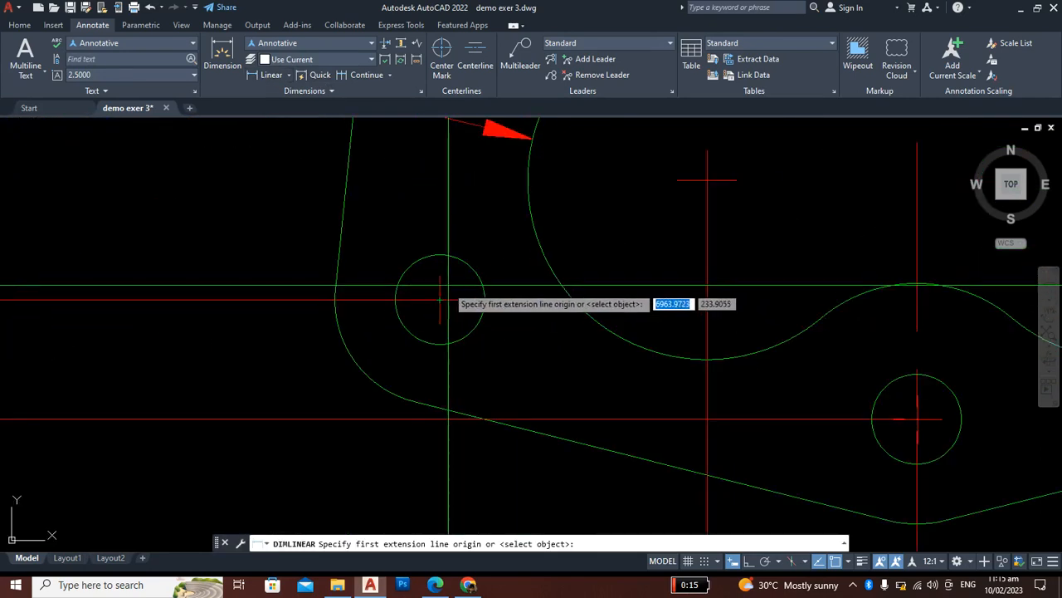
click(448, 285)
scroll(439, 296, down, 5)
scroll(581, 322, up, 4)
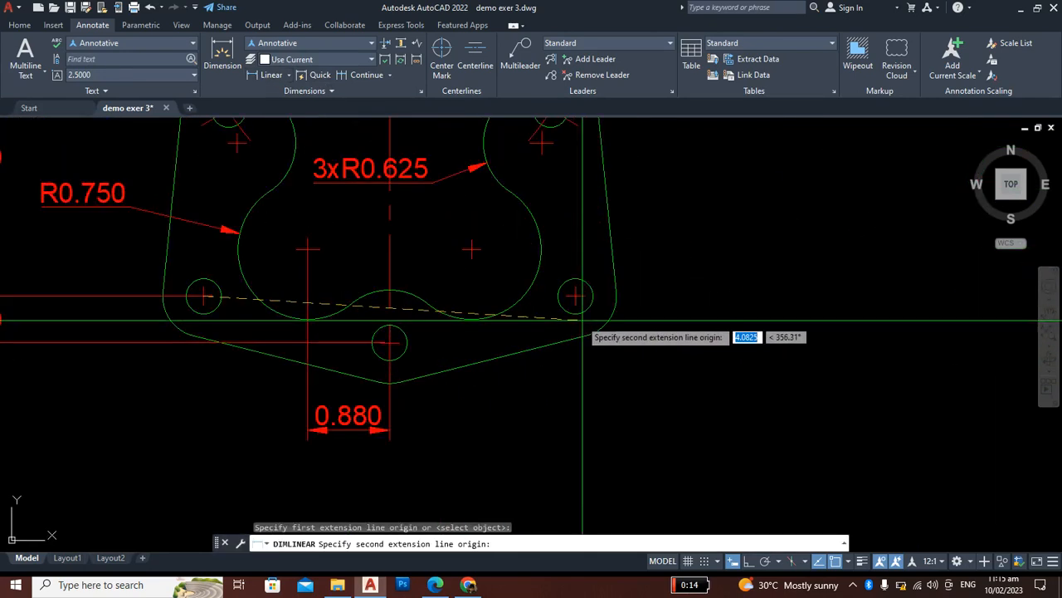
click(576, 291)
scroll(561, 332, down, 6)
scroll(561, 332, up, 4)
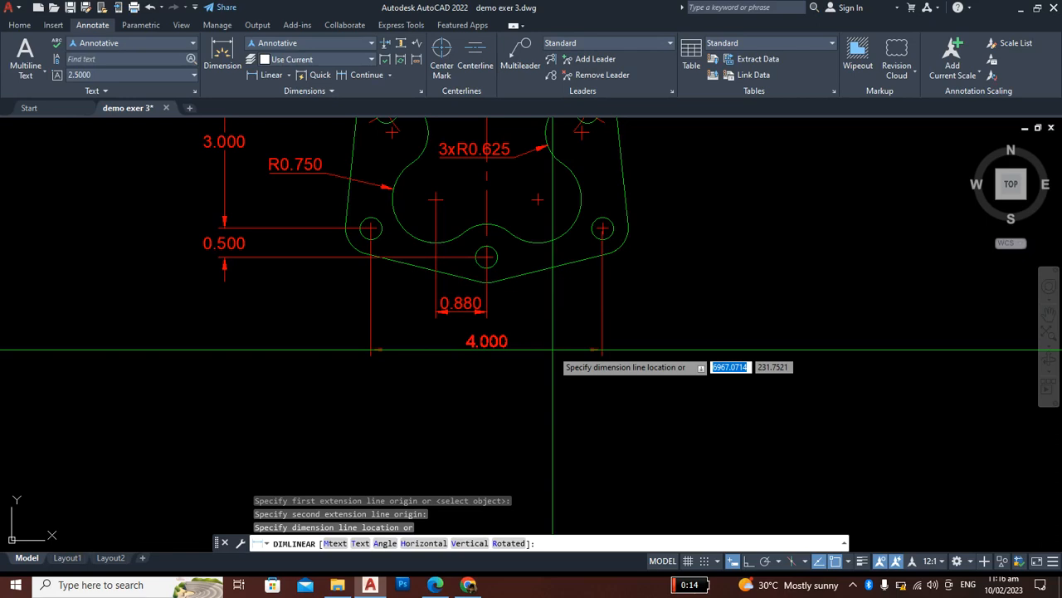
click(569, 347)
Step: Dismiss the low-battery notice and compare the red plate's dimensions with the blue plate and the reference drawing
scroll(573, 349, down, 6)
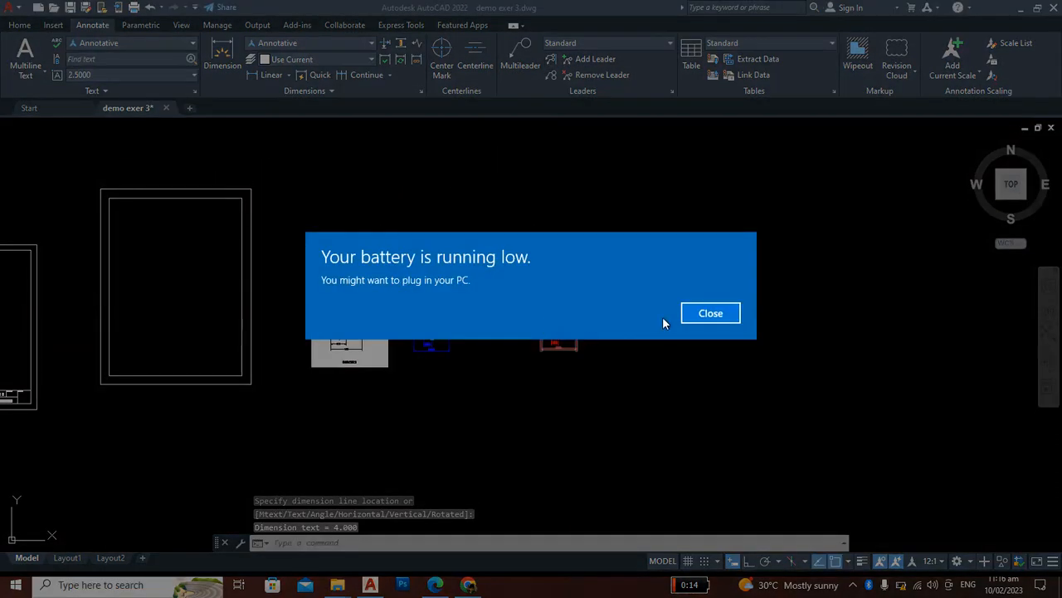
click(712, 312)
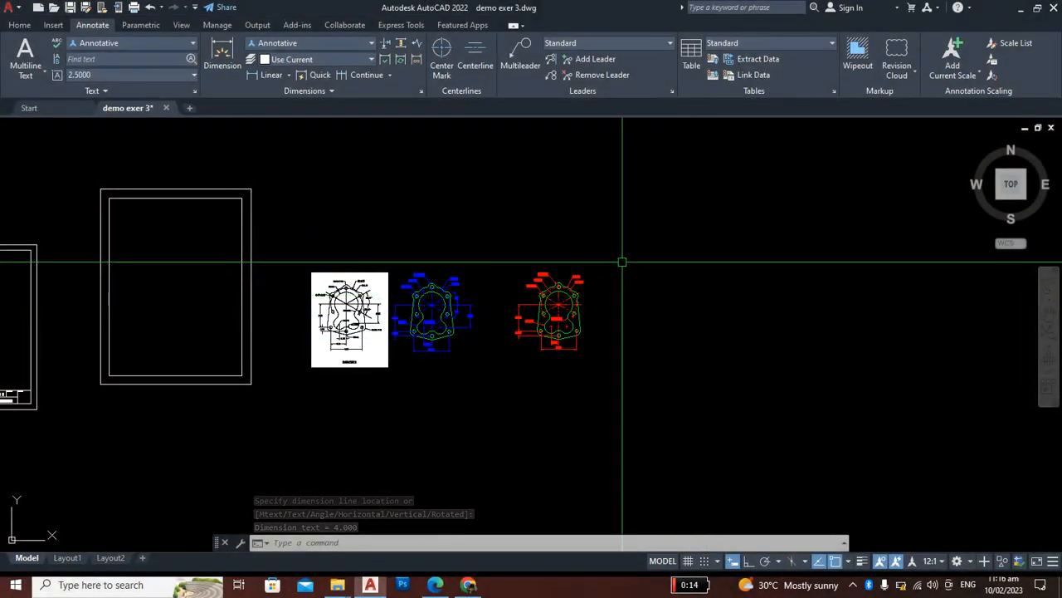
scroll(401, 331, up, 2)
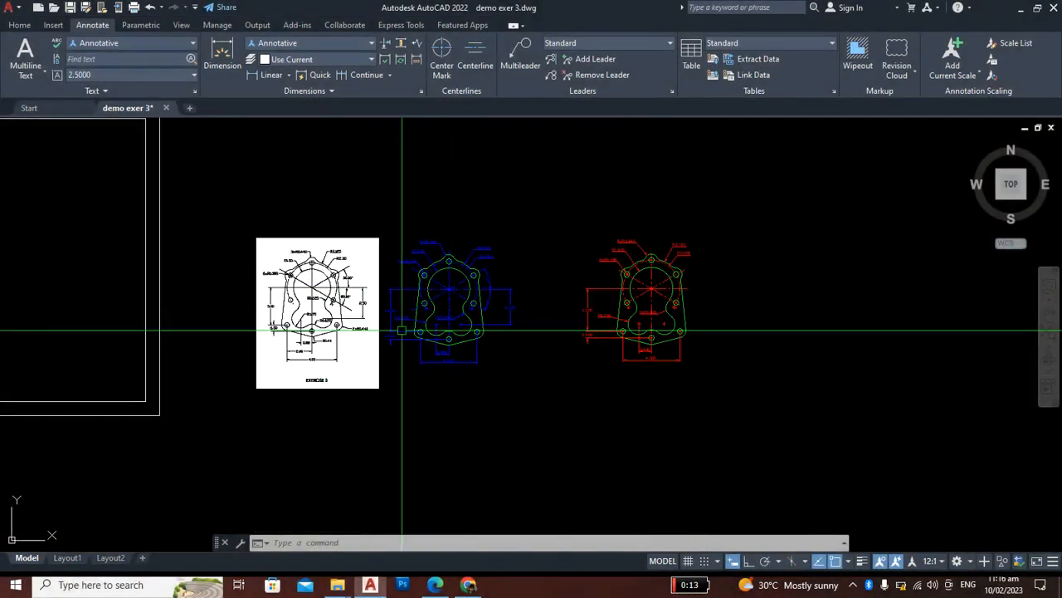
scroll(668, 329, up, 4)
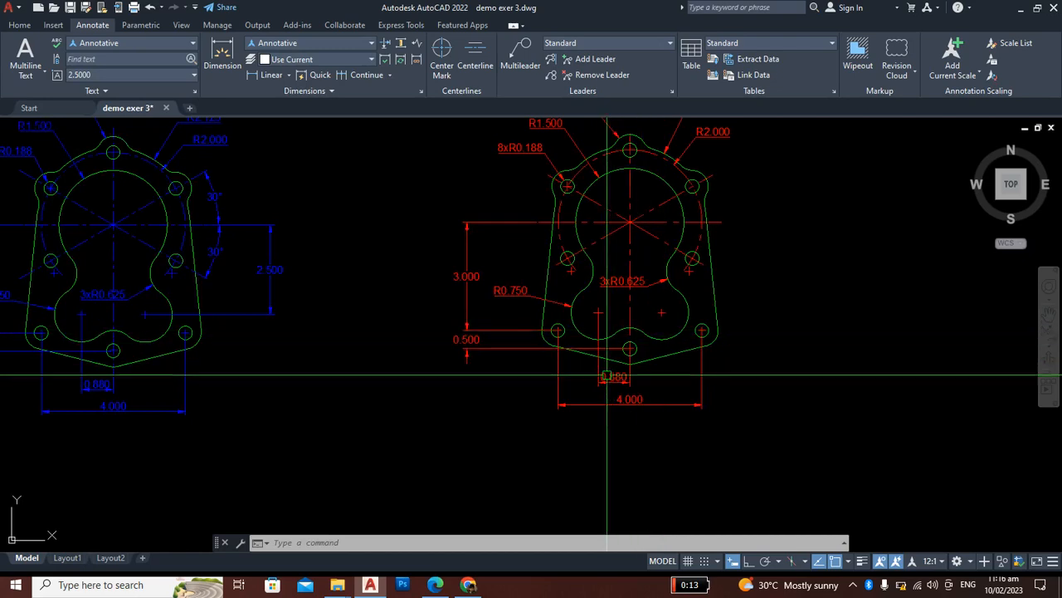
scroll(616, 382, down, 4)
scroll(608, 403, up, 4)
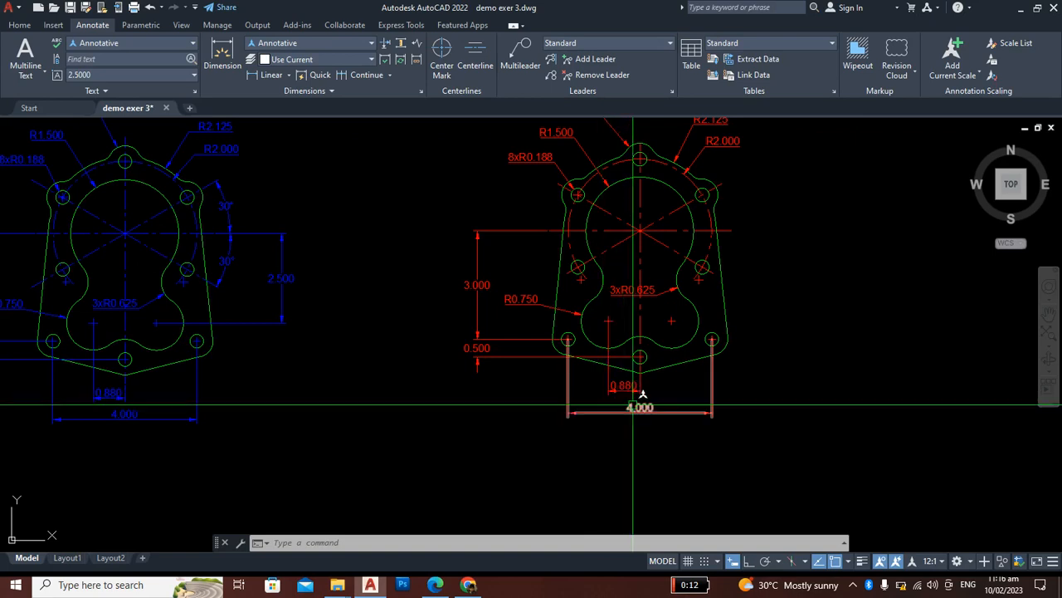
mouse_move(657, 325)
middle_down()
mouse_move(693, 365)
mouse_move(772, 370)
middle_up()
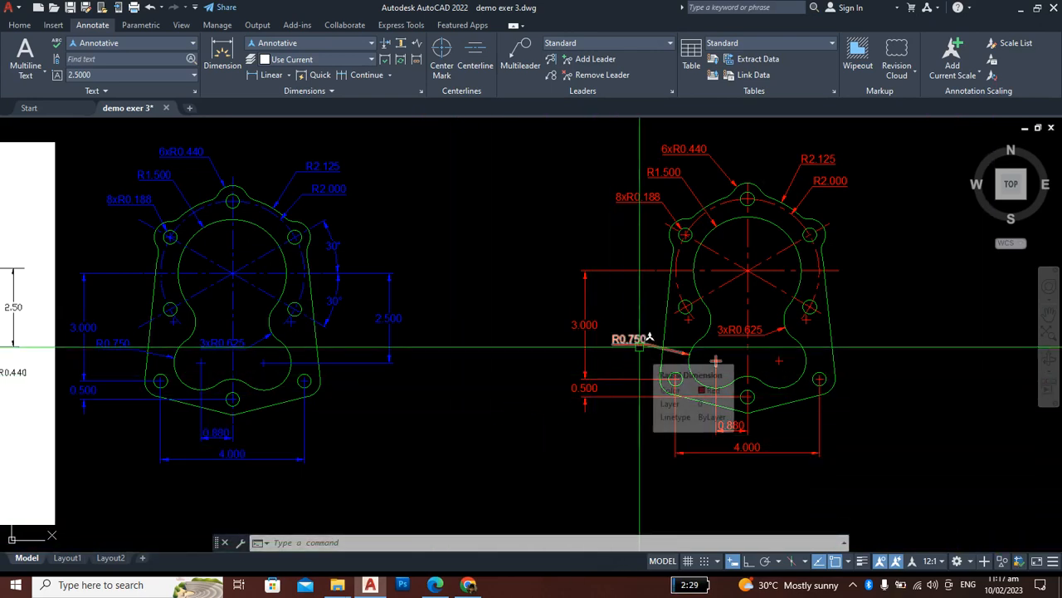
scroll(556, 368, down, 3)
scroll(600, 371, up, 2)
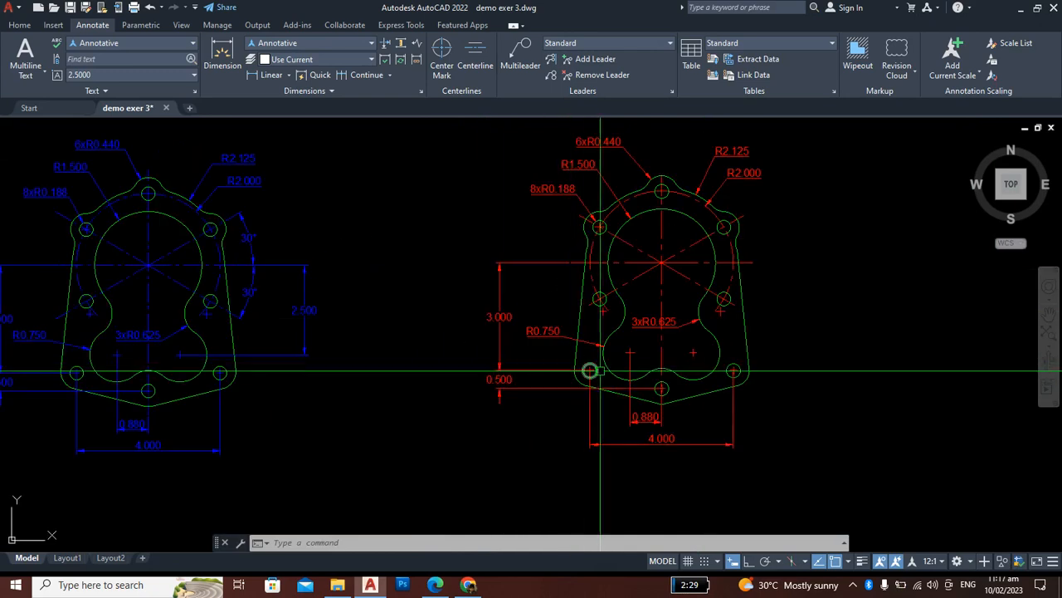
scroll(589, 371, down, 3)
scroll(440, 358, up, 3)
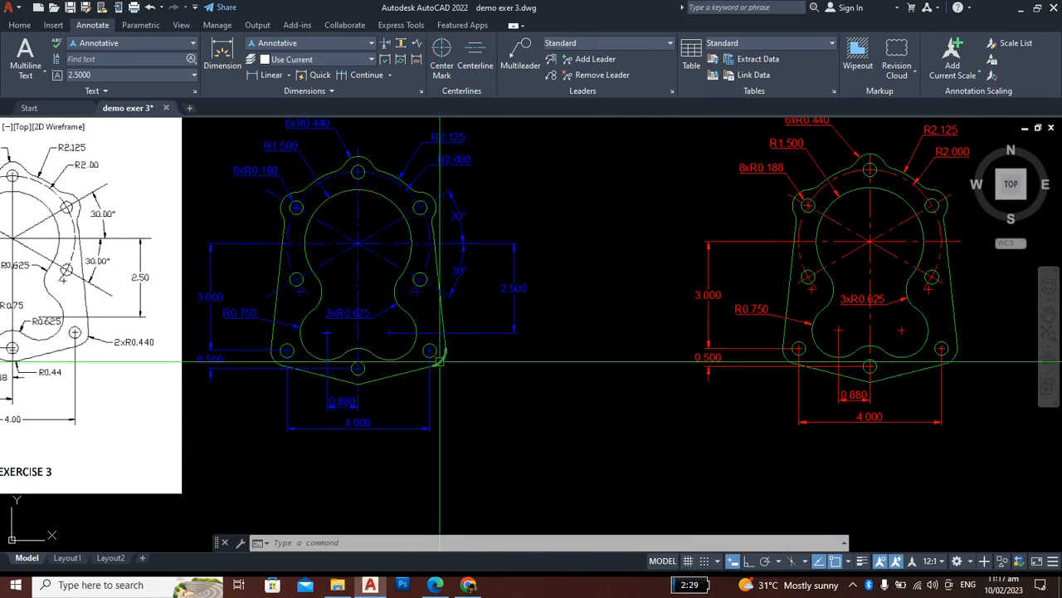
Step: Examine the blue plate's right-hand vertical dimension and upper arcs by selecting them to see their end points and centers
click(508, 336)
key(Escape)
key(Escape)
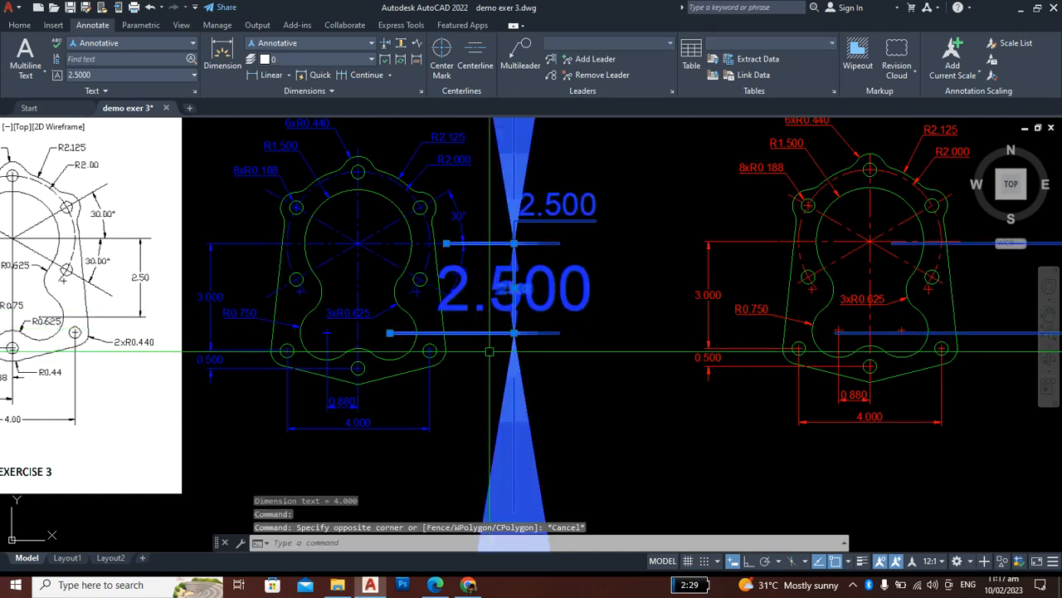
click(386, 197)
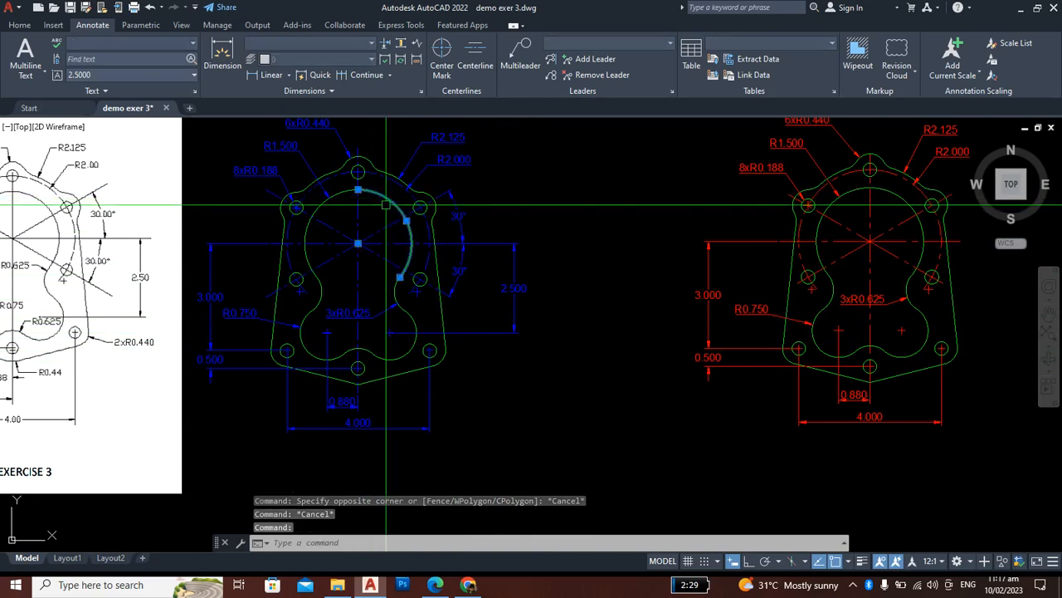
scroll(390, 184, up, 4)
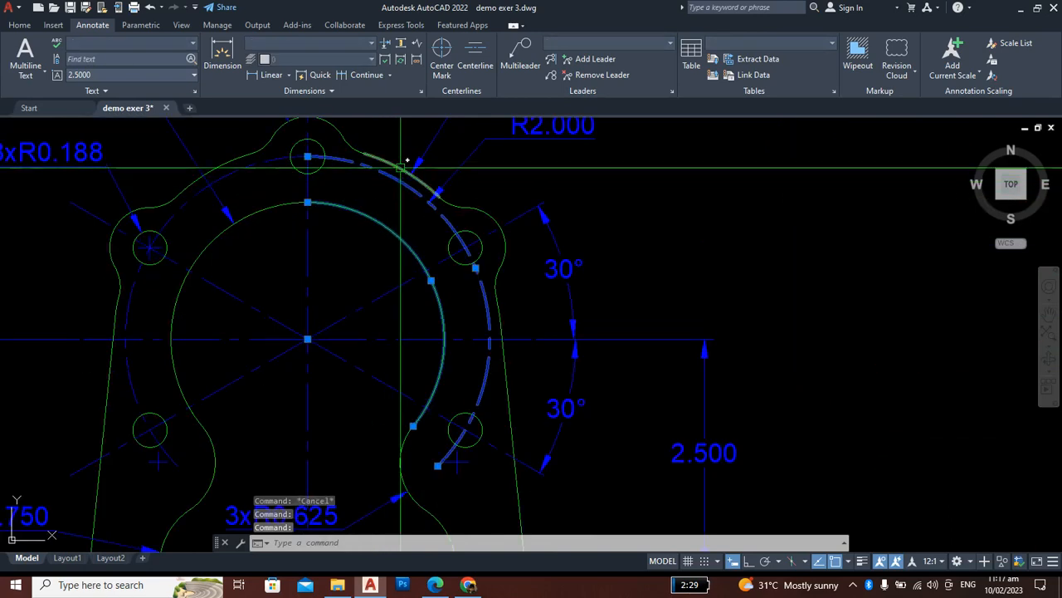
key(Escape)
scroll(390, 241, down, 5)
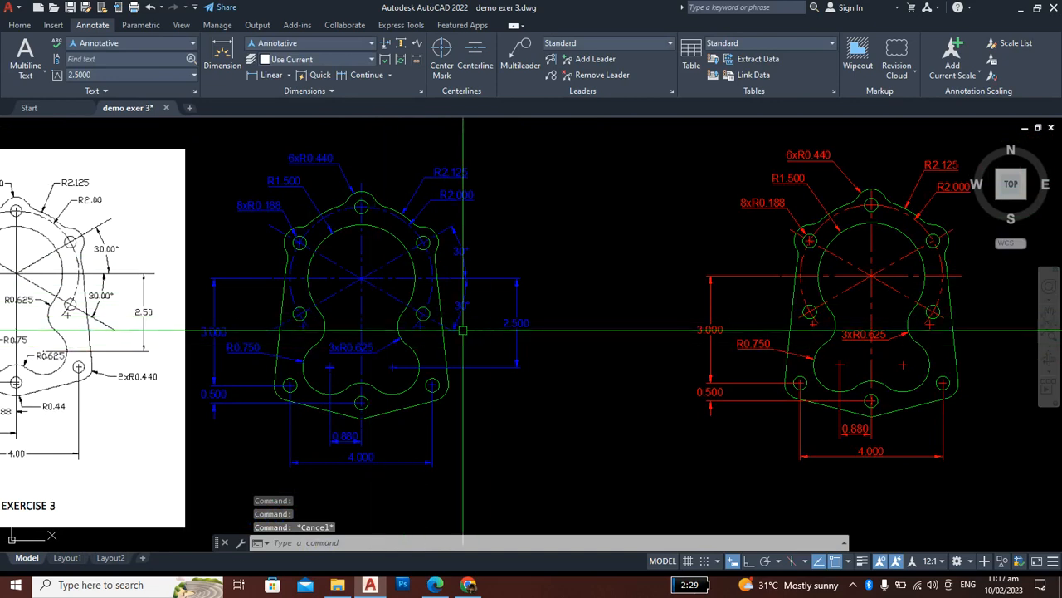
Step: Stretch the lower origin of the blue plate's right-hand vertical dimension onto the center mark of the lower-right lobe
scroll(407, 371, up, 2)
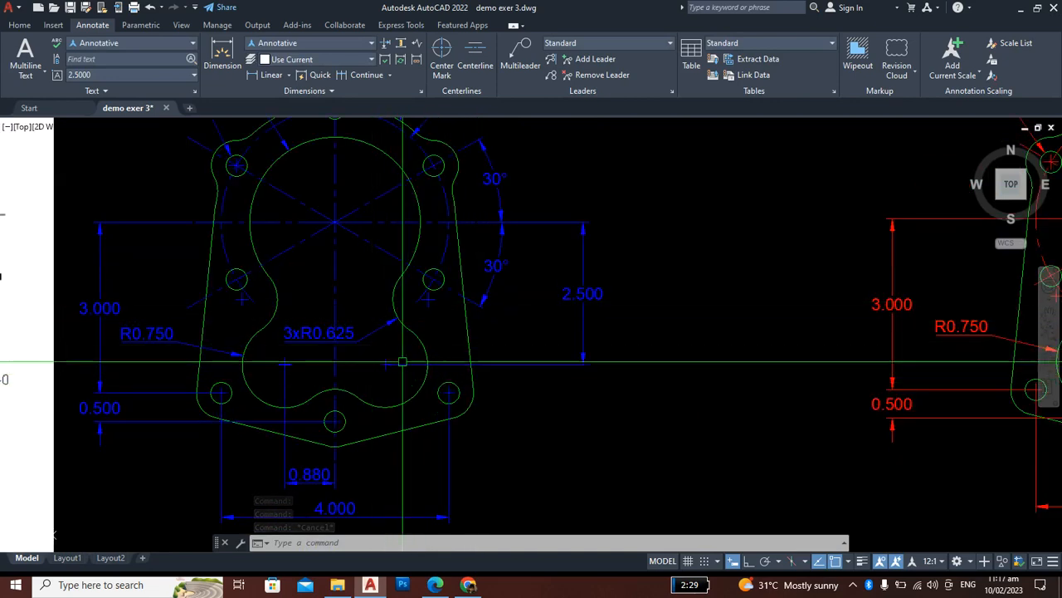
scroll(387, 376, up, 3)
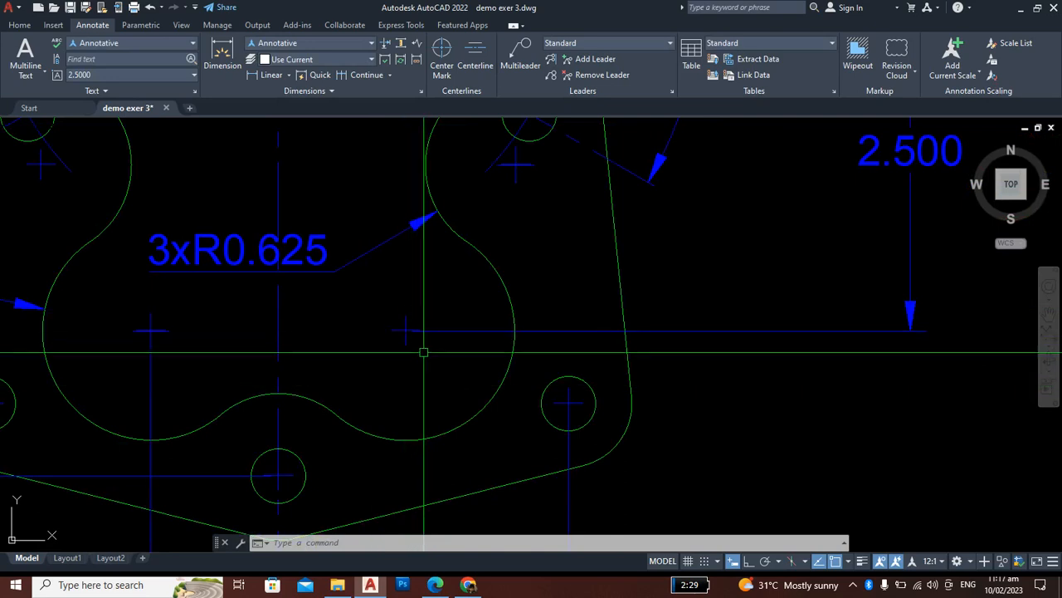
scroll(411, 339, up, 3)
click(447, 303)
click(412, 341)
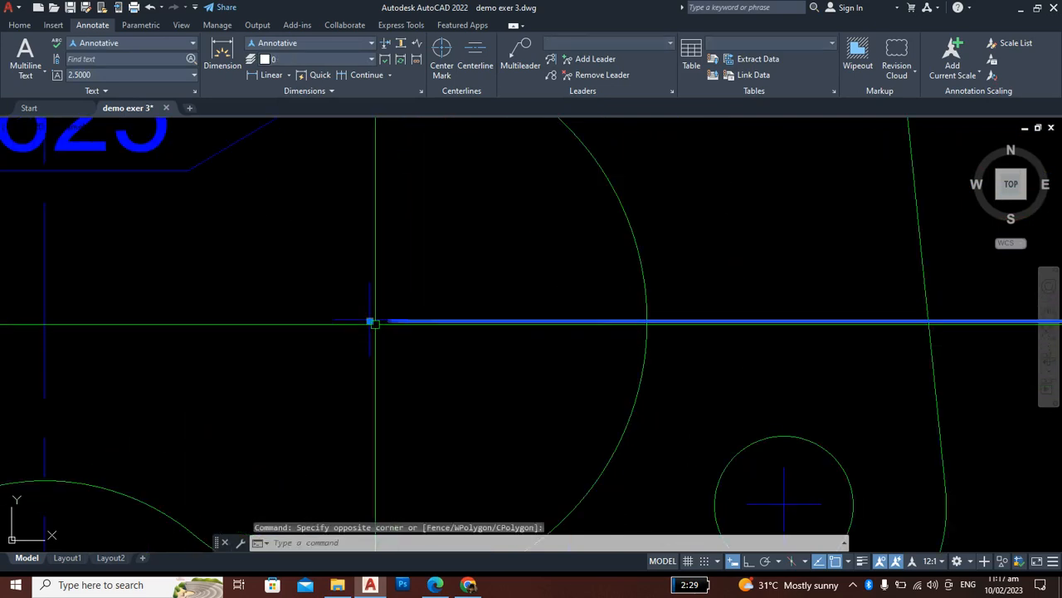
click(370, 322)
scroll(382, 317, up, 3)
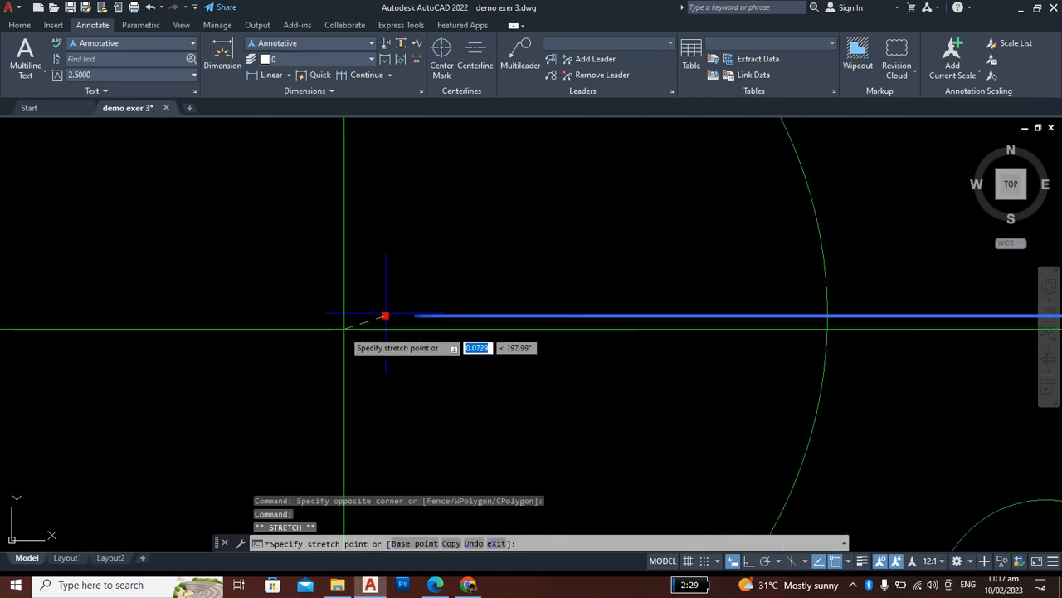
key(Escape)
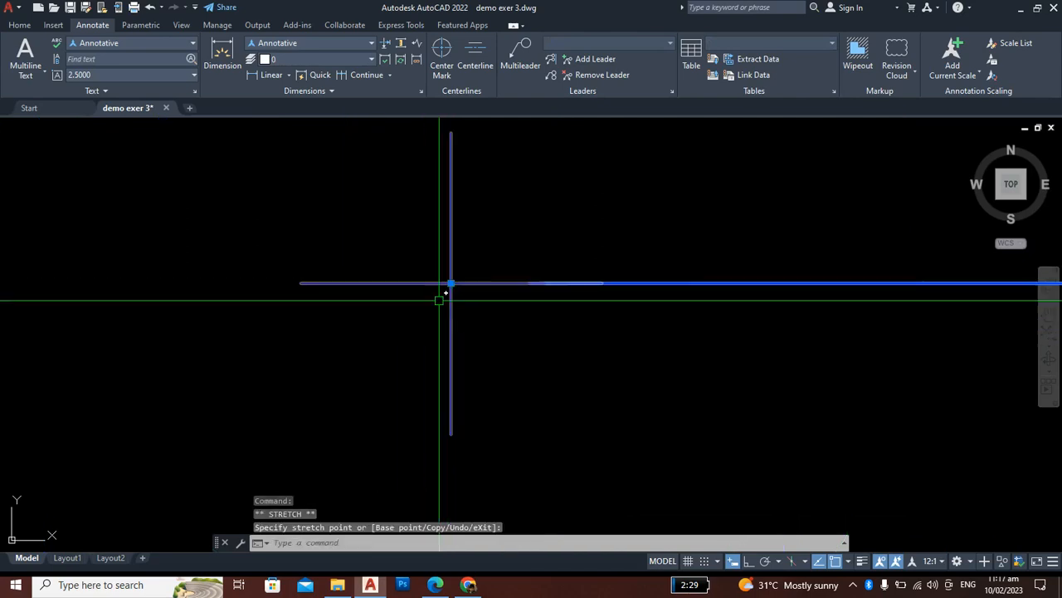
scroll(441, 296, down, 5)
scroll(437, 315, down, 8)
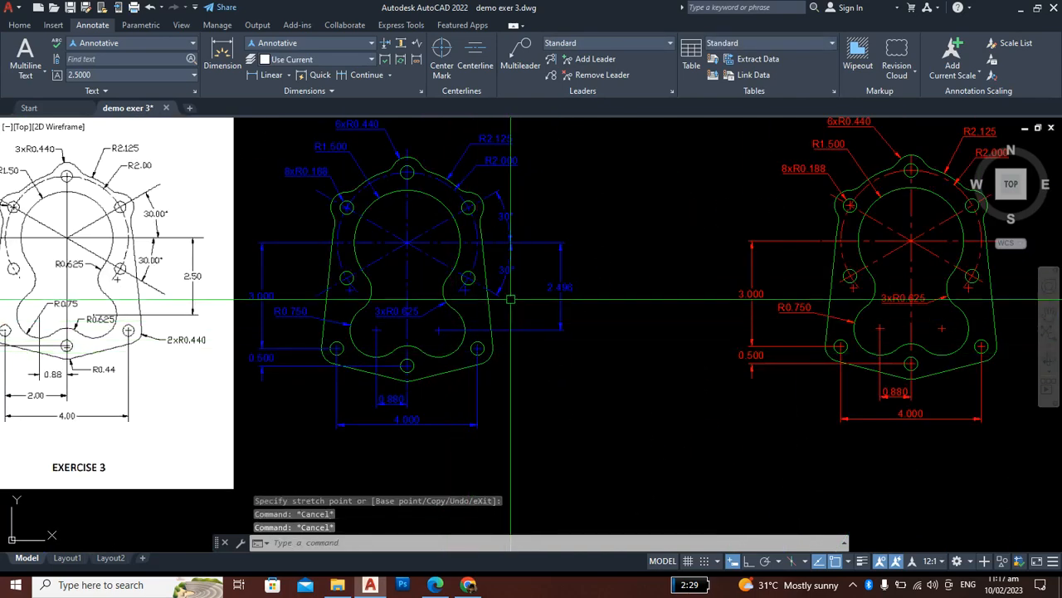
Step: Check the blue plate's right-hand vertical dimension and undo its last grip stretch
scroll(511, 299, up, 4)
scroll(442, 257, down, 3)
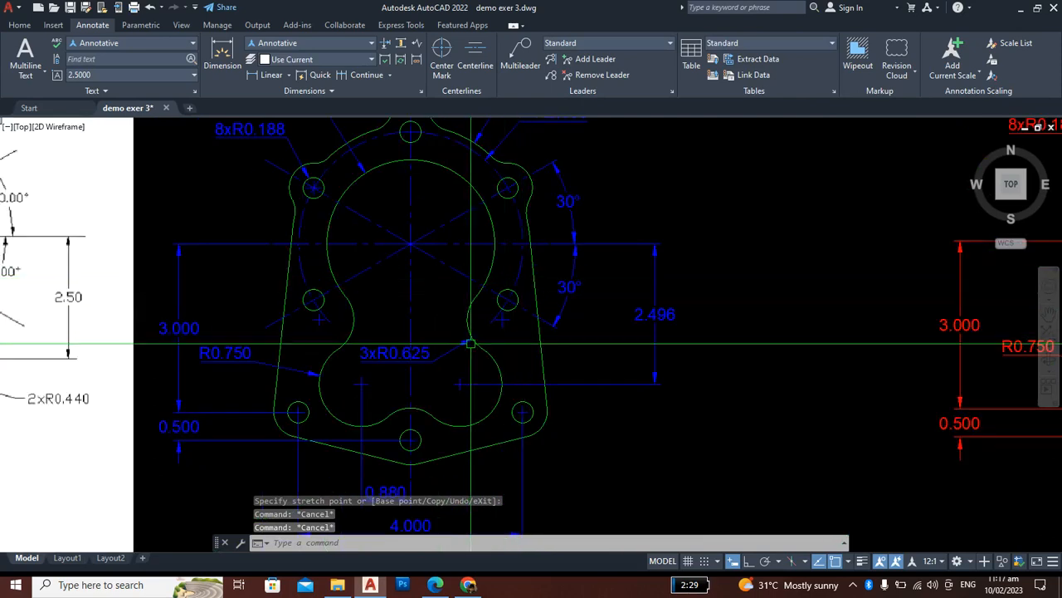
scroll(622, 264, up, 2)
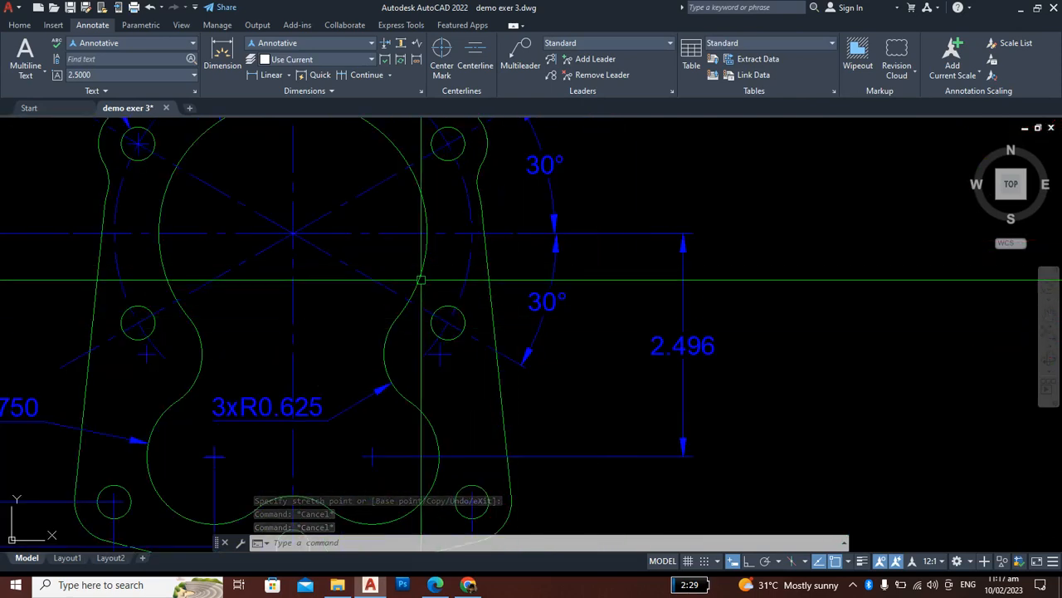
scroll(365, 236, up, 2)
scroll(265, 240, up, 3)
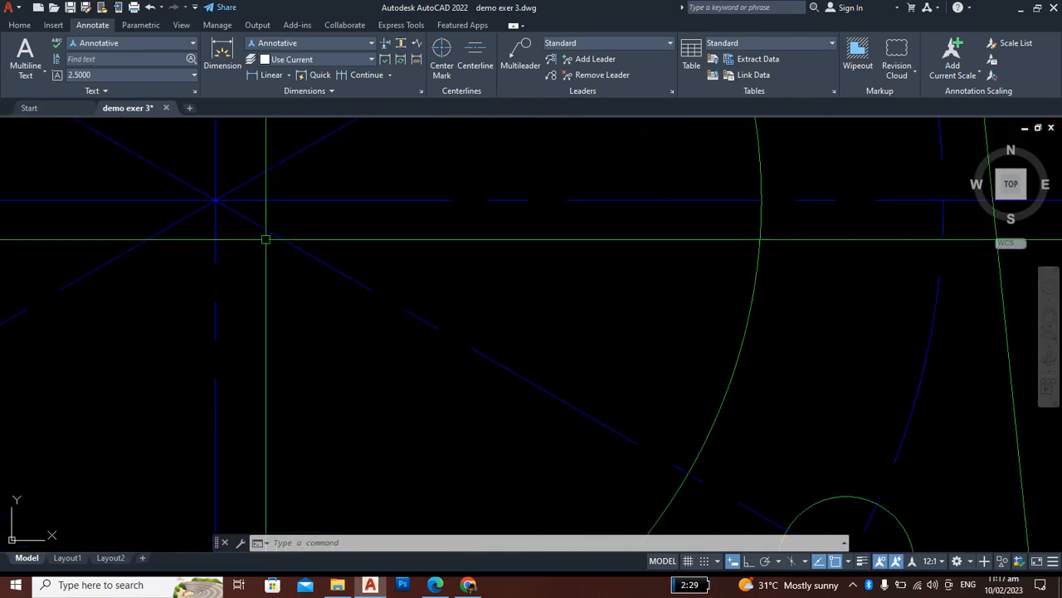
scroll(266, 240, down, 3)
key(Escape)
key(Escape)
click(585, 330)
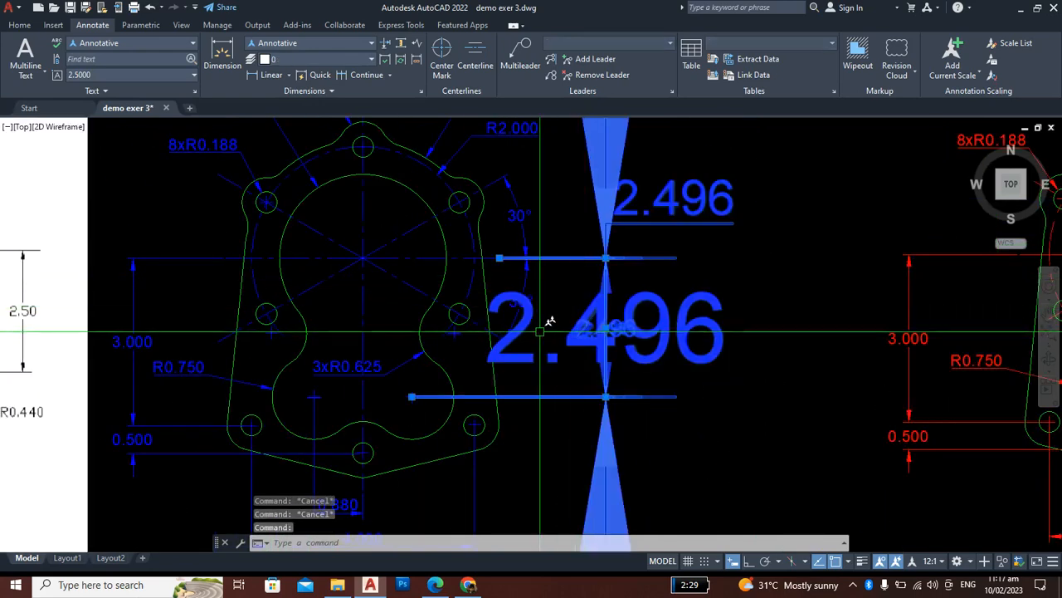
key(Escape)
key(ctrl+z)
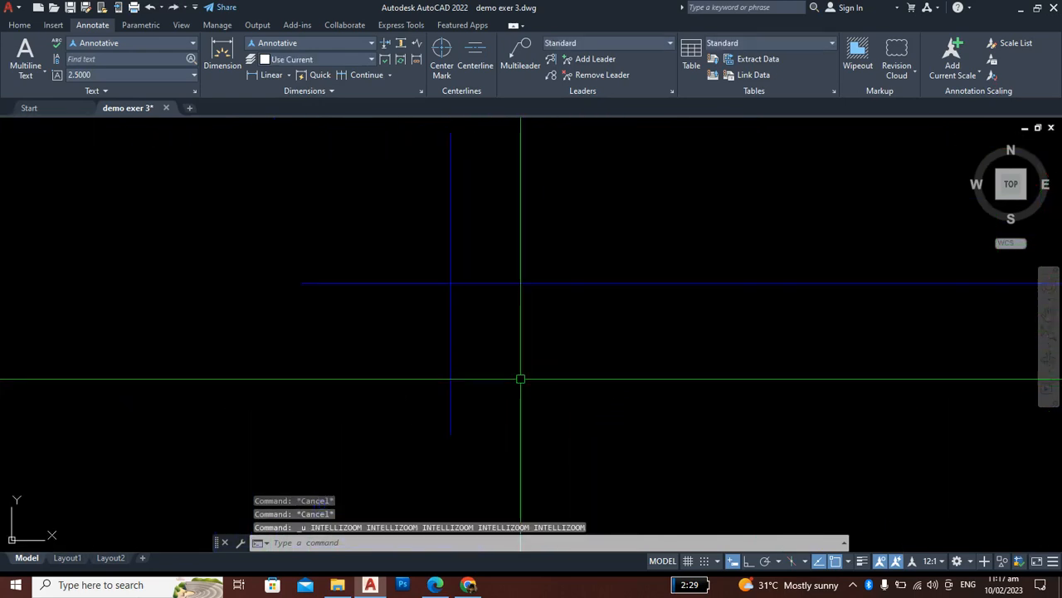
key(ctrl+z)
scroll(494, 371, down, 5)
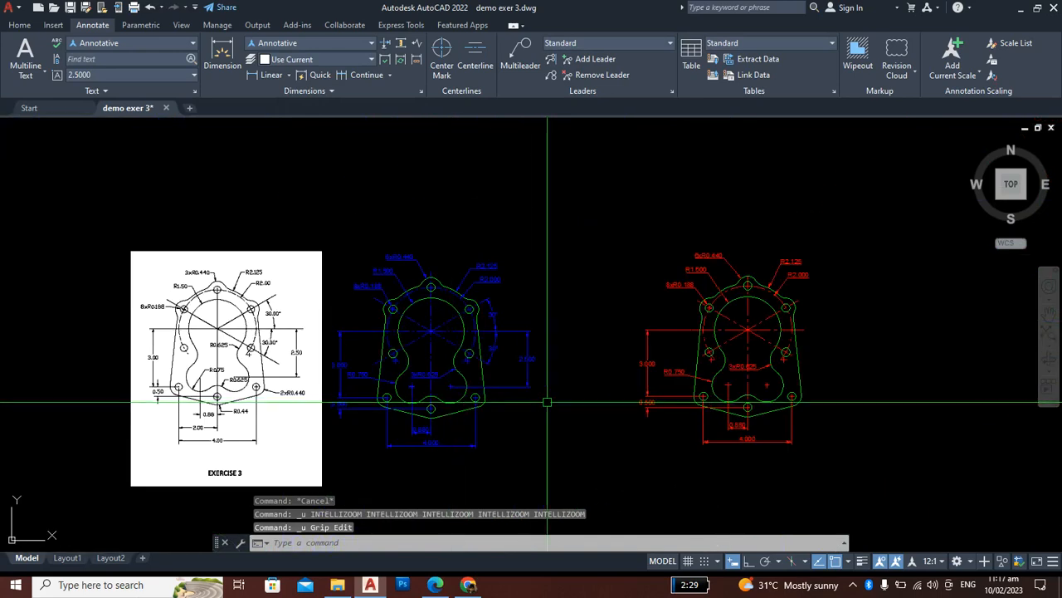
Step: Add a vertical linear dimension from the right end of the red plate's horizontal centerline to the lower-right lobe center, placed right of the plate
scroll(816, 377, up, 2)
middle_drag(816, 377, 690, 331)
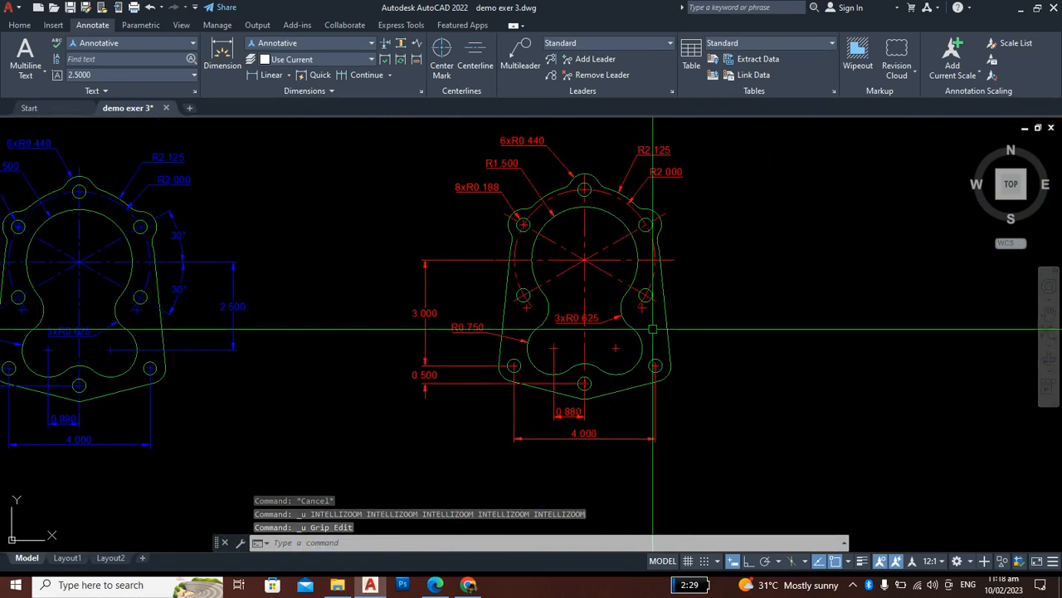
key(Escape)
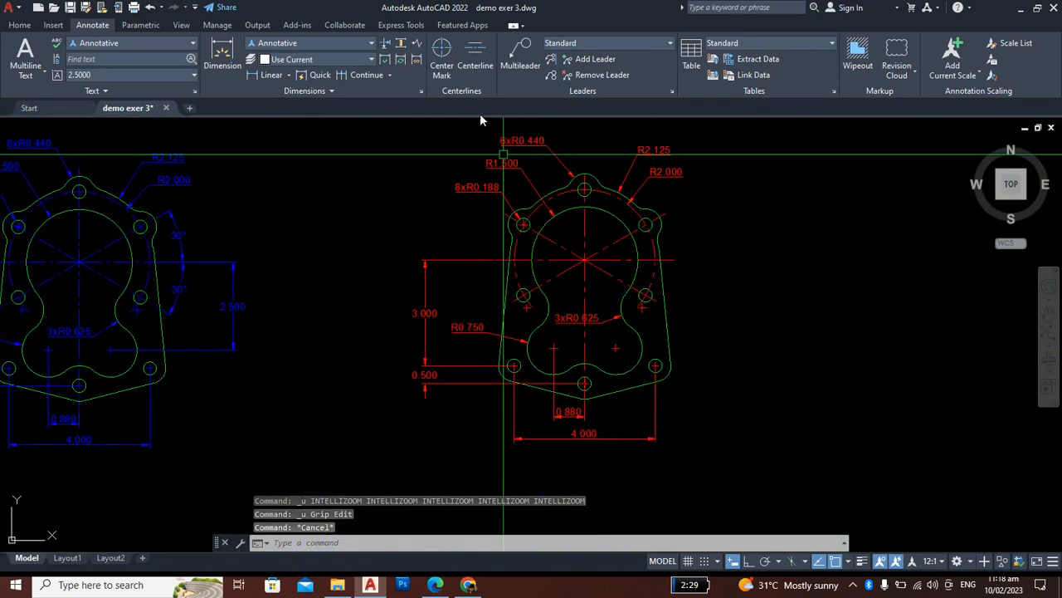
click(269, 76)
scroll(722, 282, up, 3)
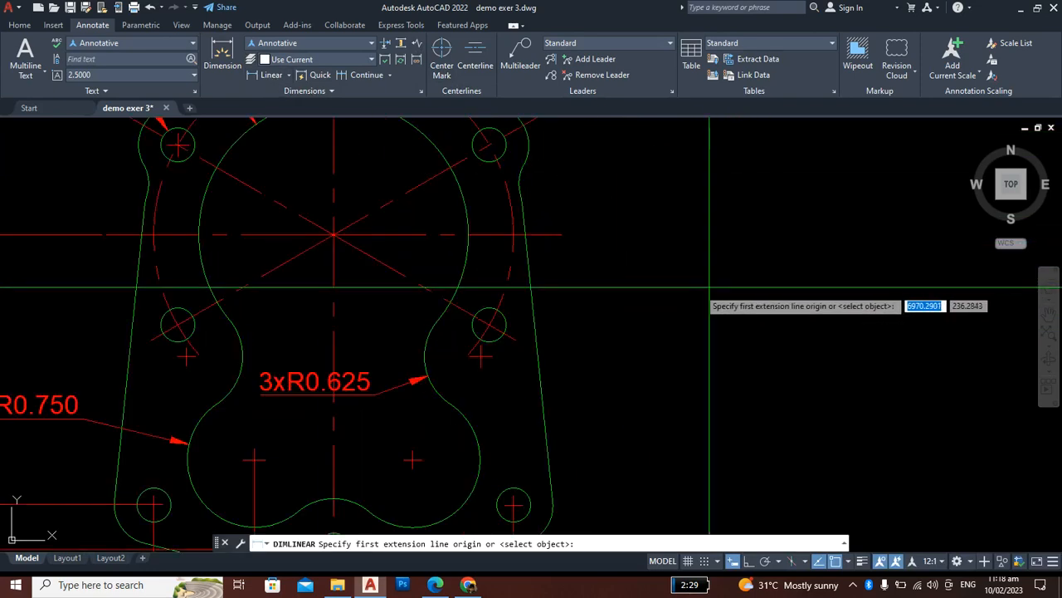
click(562, 236)
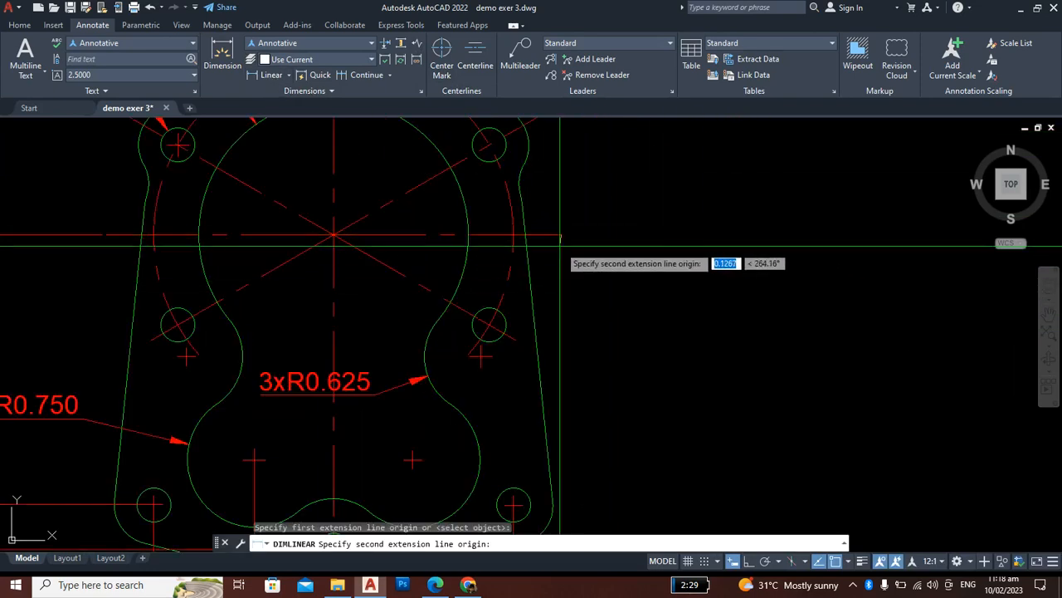
scroll(412, 458, up, 3)
scroll(419, 452, down, 1)
scroll(415, 449, up, 6)
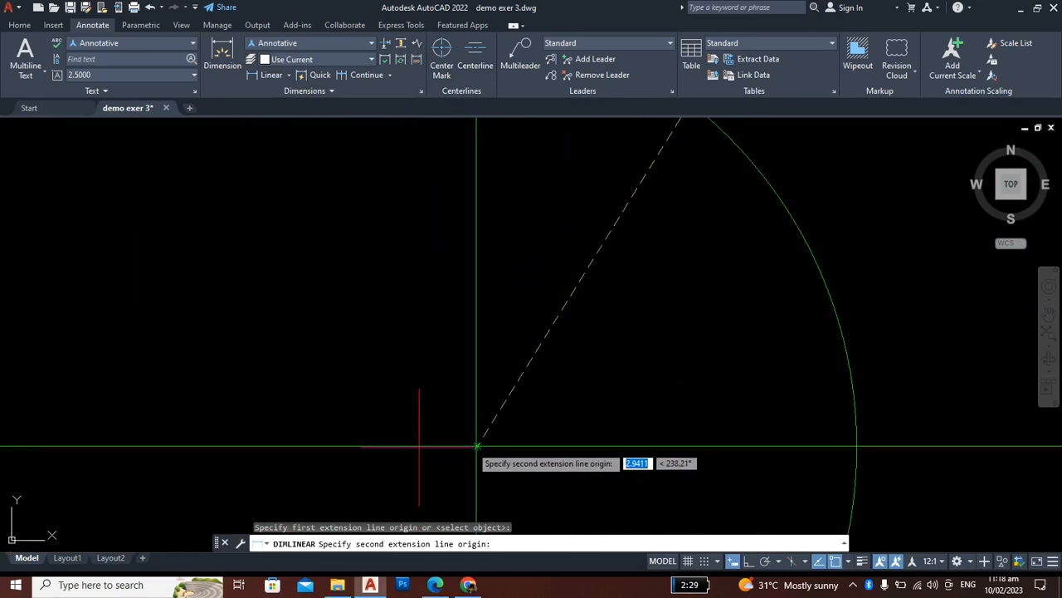
click(419, 446)
scroll(419, 440, down, 8)
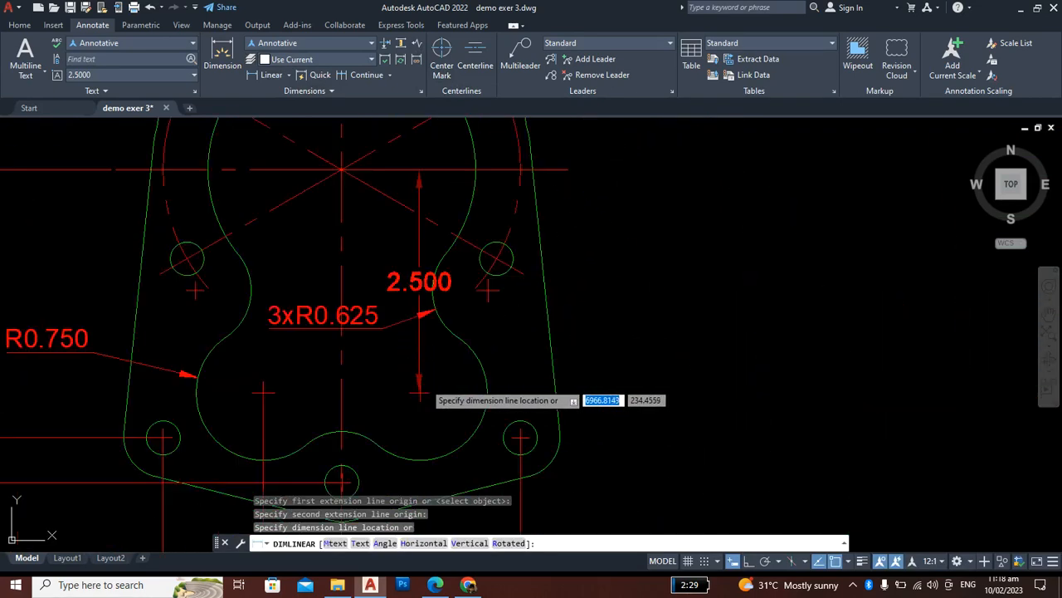
scroll(464, 386, down, 4)
scroll(548, 370, up, 2)
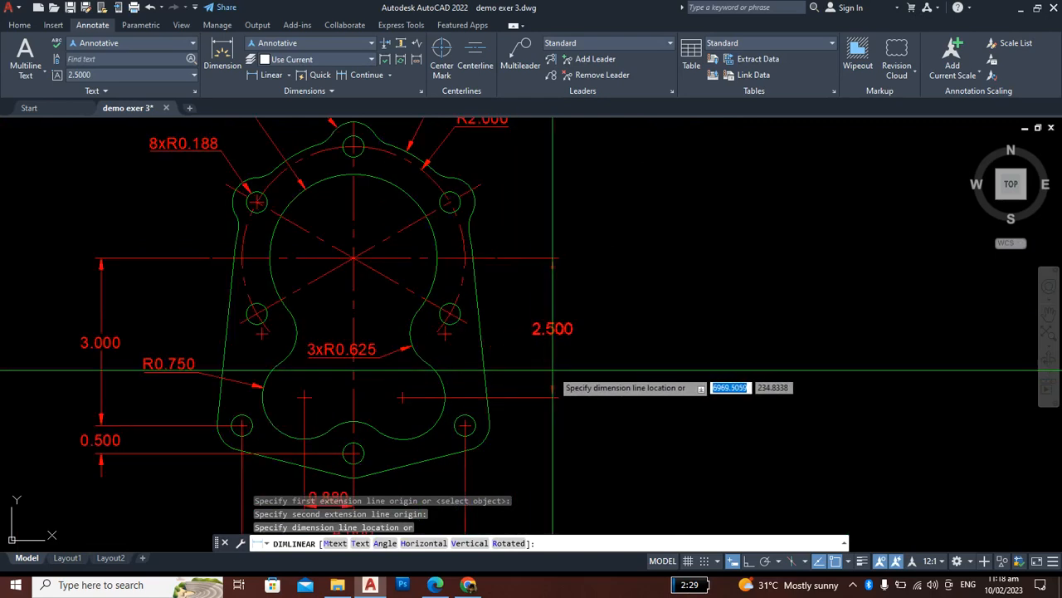
click(552, 371)
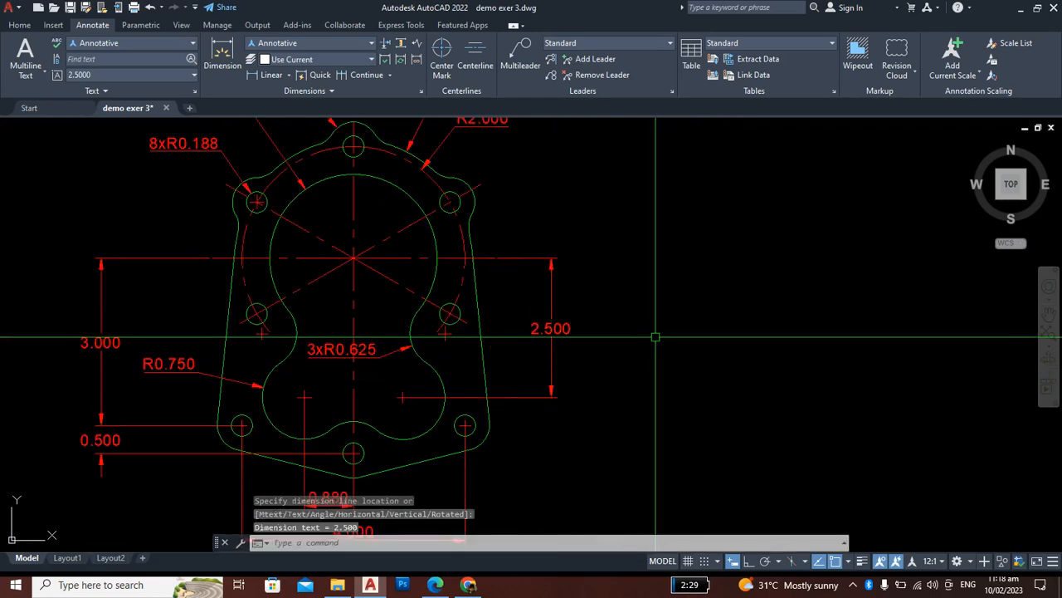
Step: Compare the reference drawing's radial, linear and angular dimensions with those on the blue plate
scroll(657, 346, down, 5)
scroll(287, 325, up, 6)
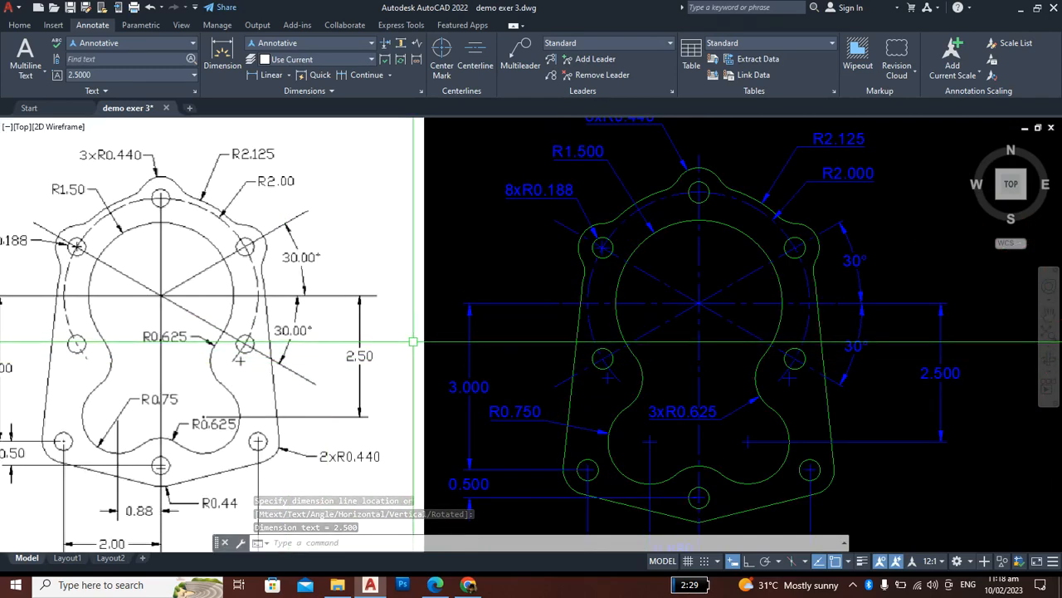
scroll(399, 349, down, 2)
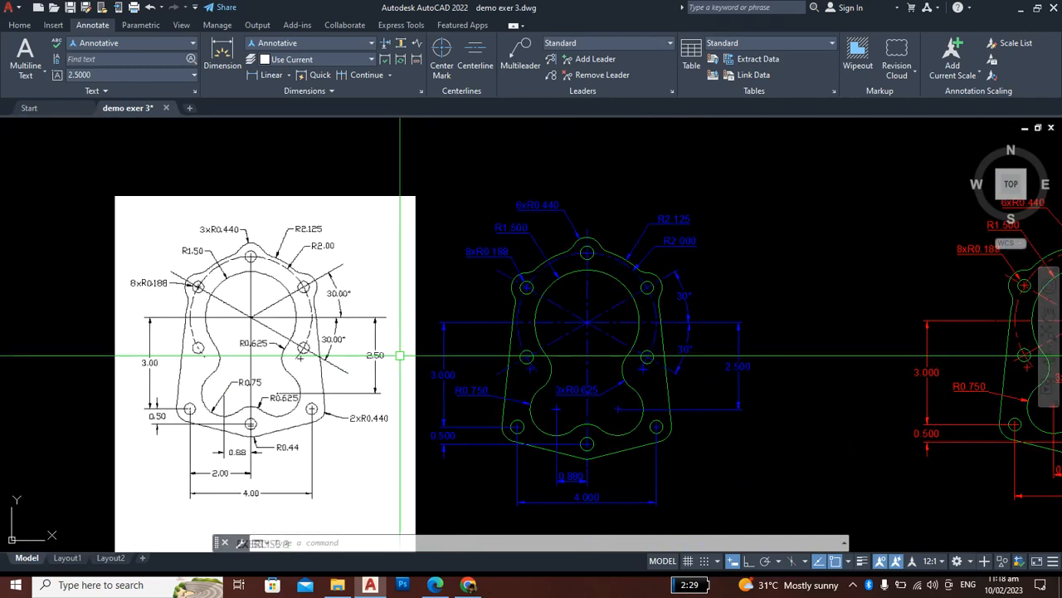
scroll(306, 296, up, 2)
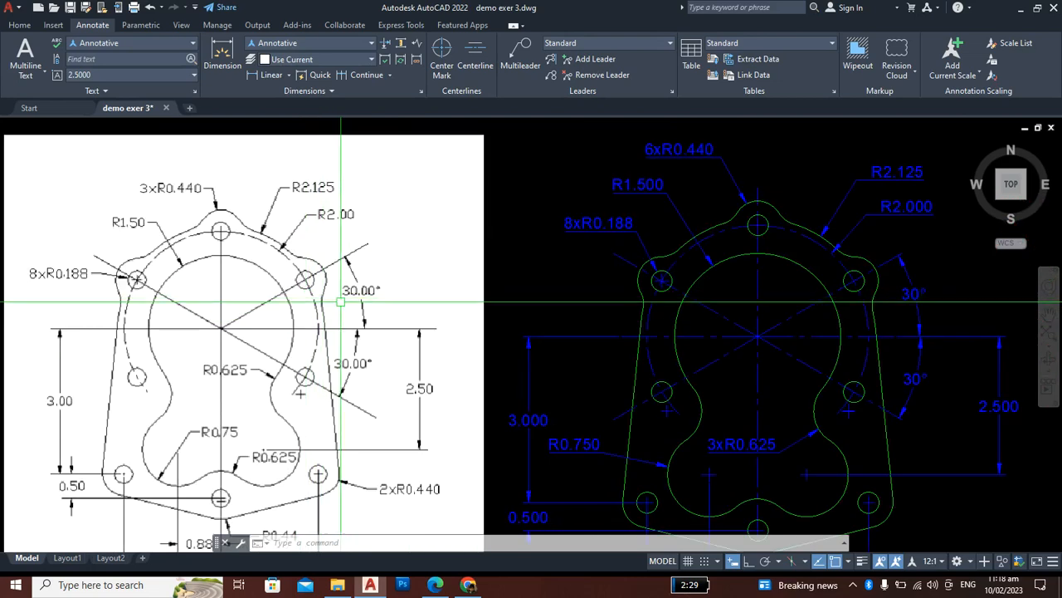
scroll(345, 301, down, 2)
scroll(349, 315, up, 2)
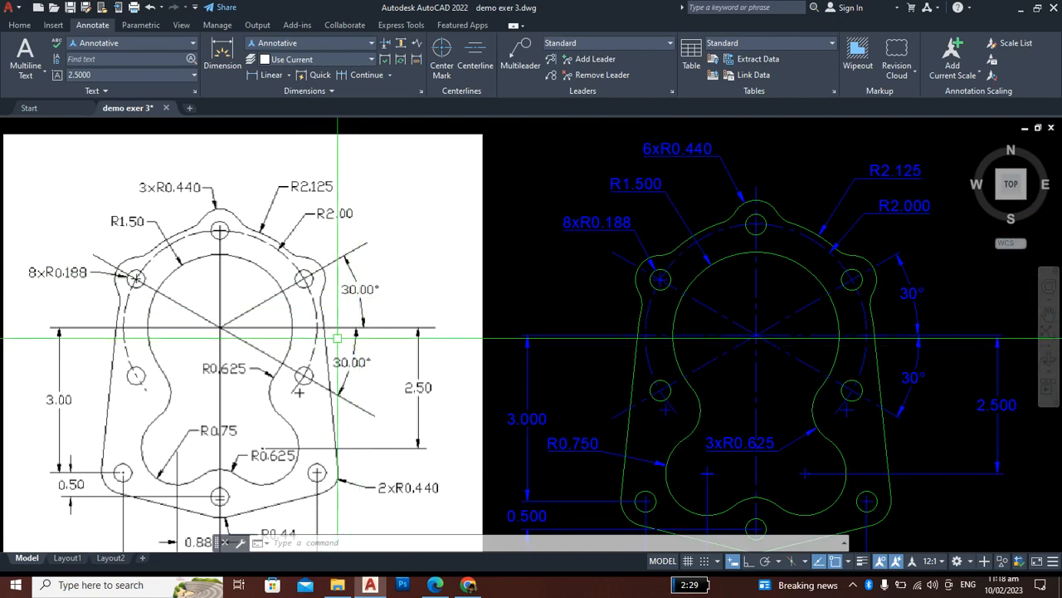
scroll(309, 308, down, 2)
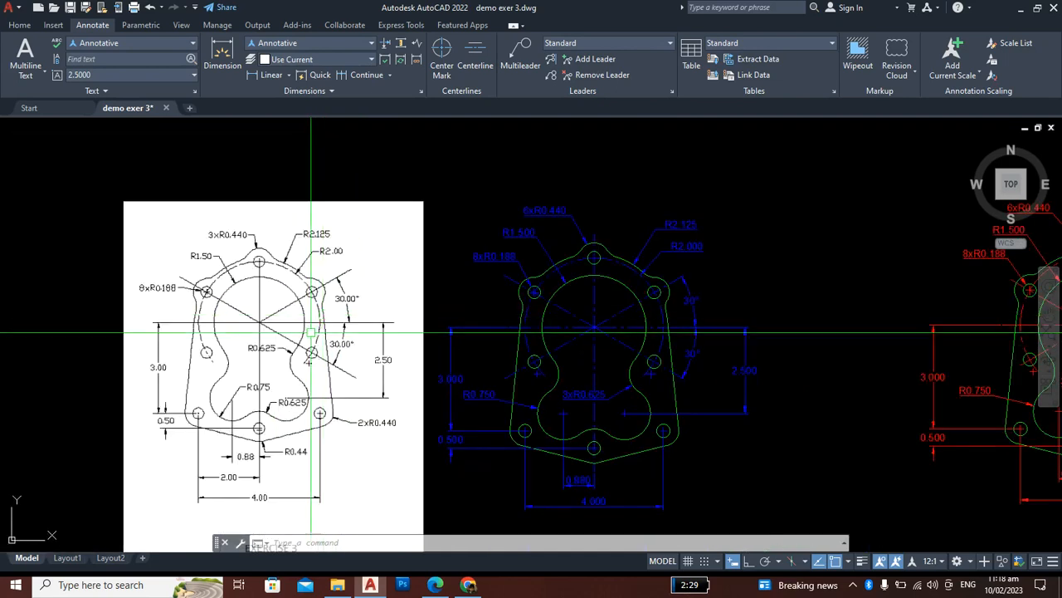
middle_drag(307, 343, 319, 313)
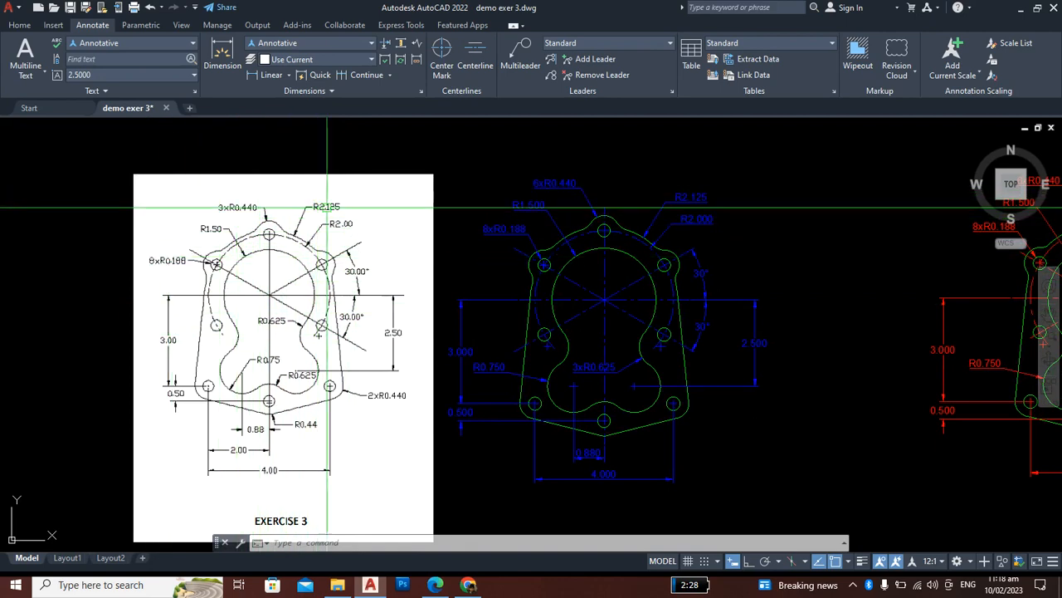
right_click(373, 297)
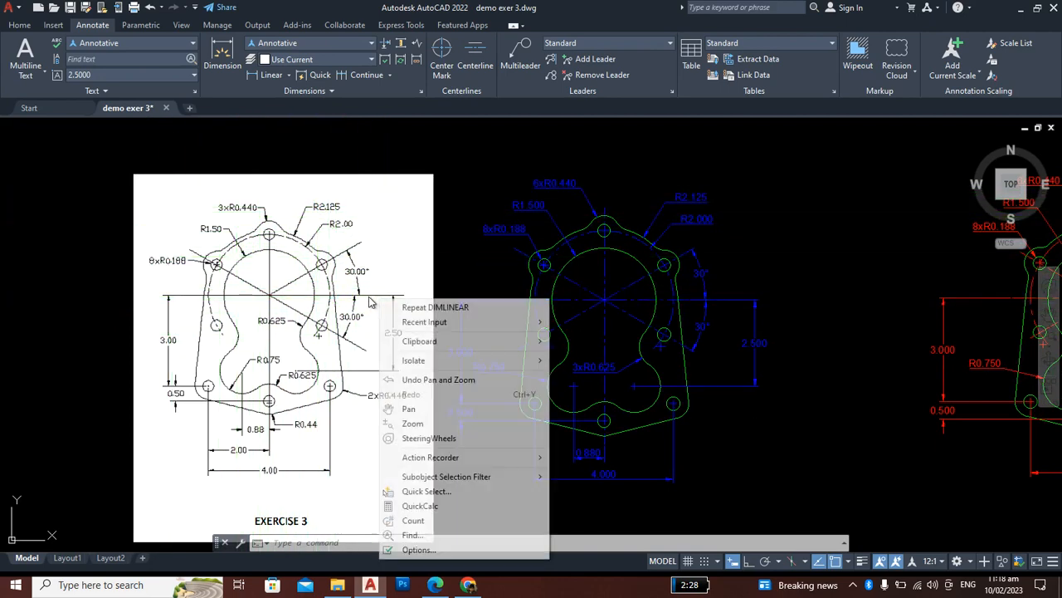
click(458, 166)
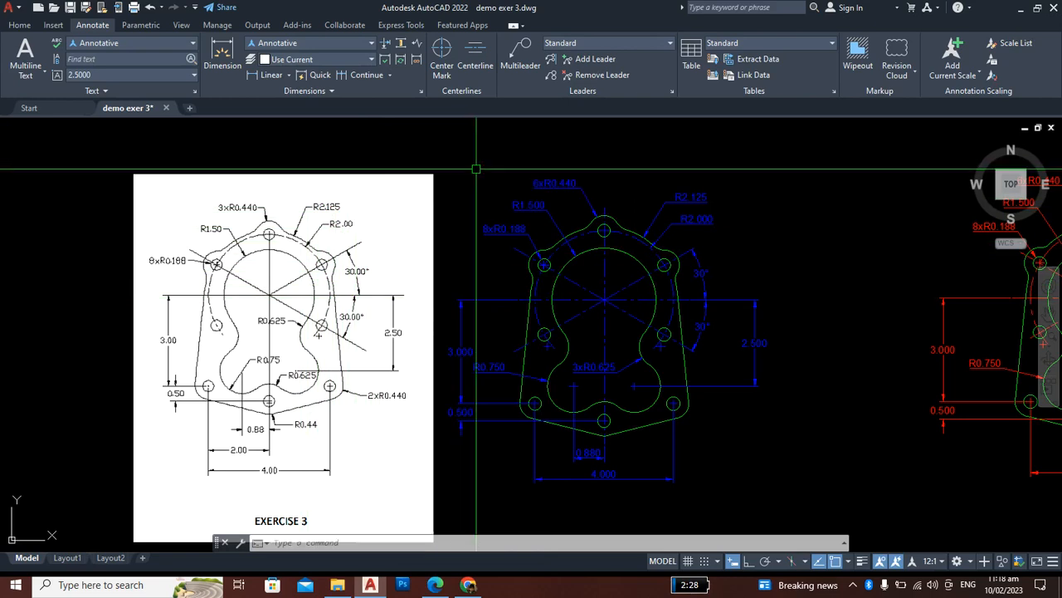
click(473, 169)
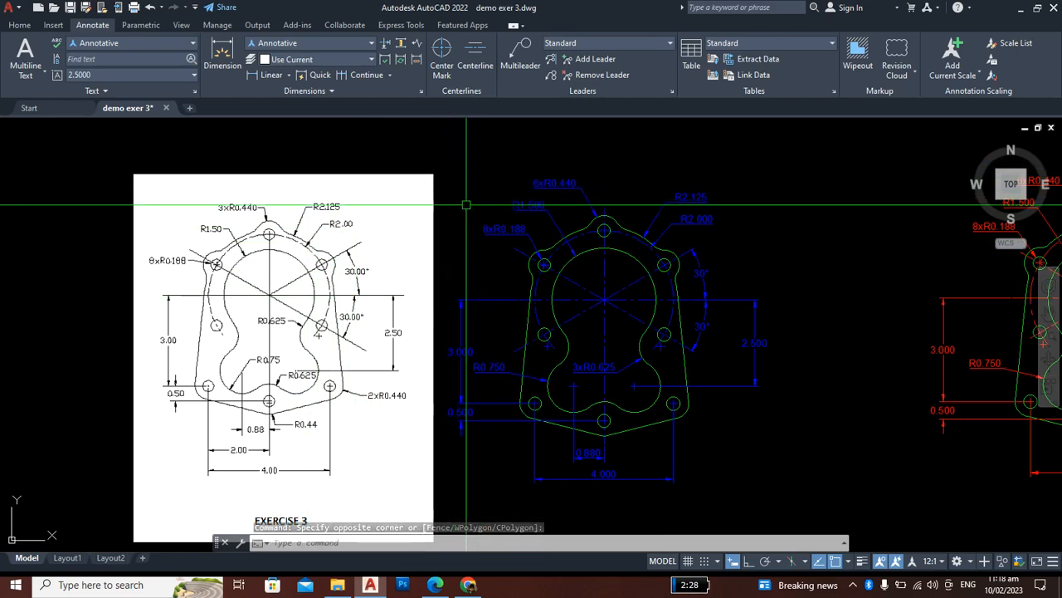
middle_drag(552, 216, 503, 193)
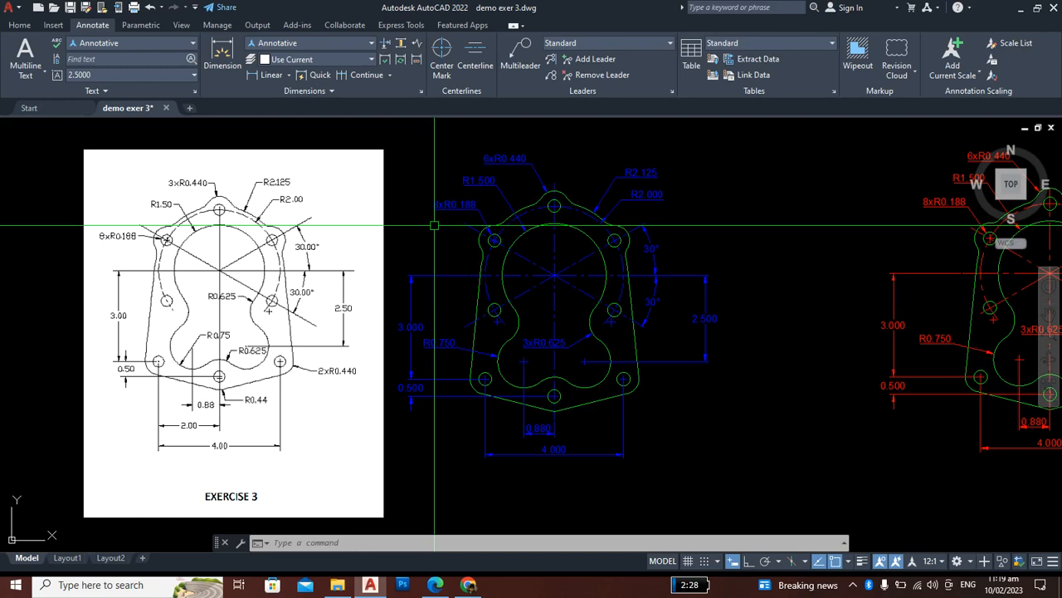
Step: Examine the reference drawing's two 30.00° angular dimensions and the corresponding centerlines on the red plate
scroll(403, 225, down, 2)
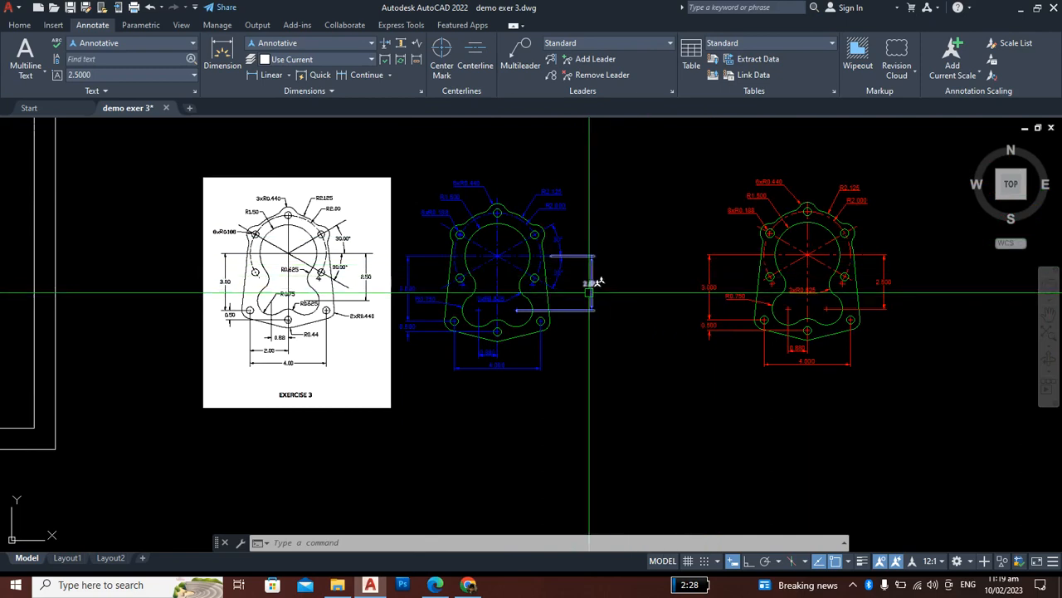
scroll(316, 232, up, 4)
scroll(509, 230, down, 2)
scroll(344, 237, up, 4)
scroll(343, 240, down, 2)
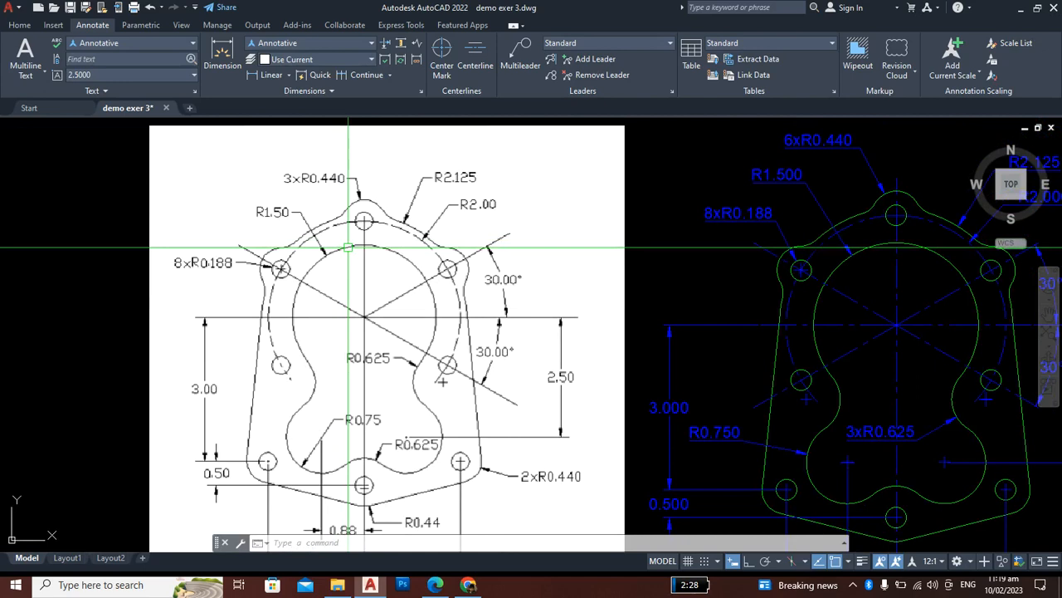
scroll(348, 247, down, 2)
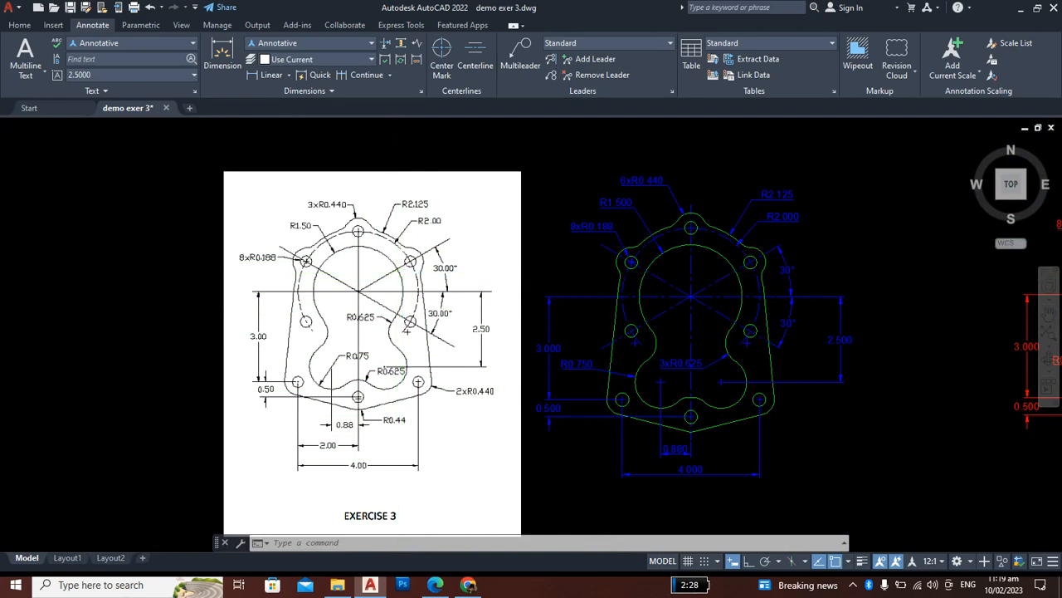
scroll(410, 274, up, 2)
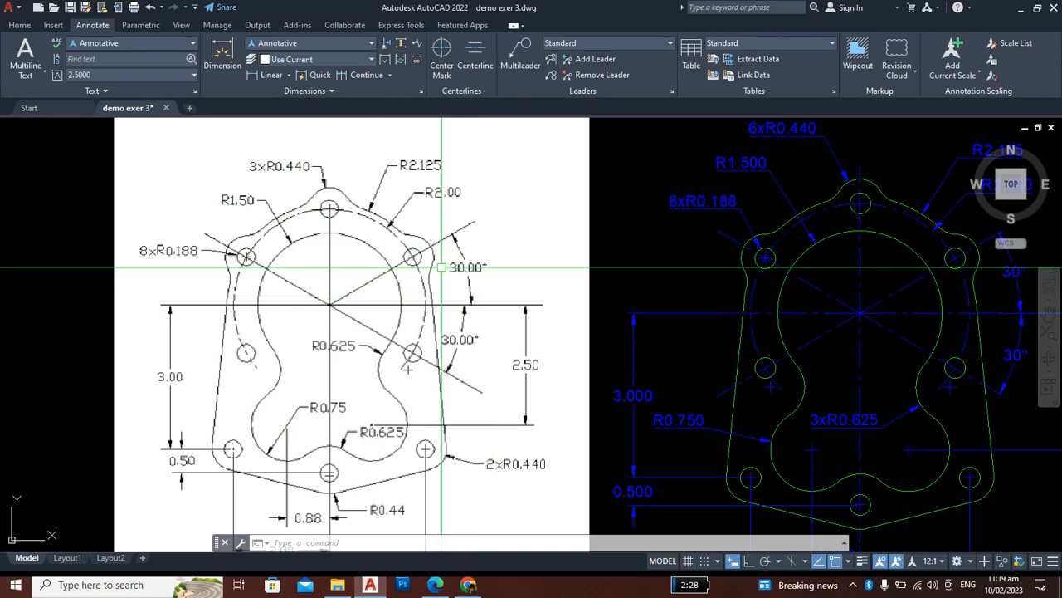
right_click(482, 358)
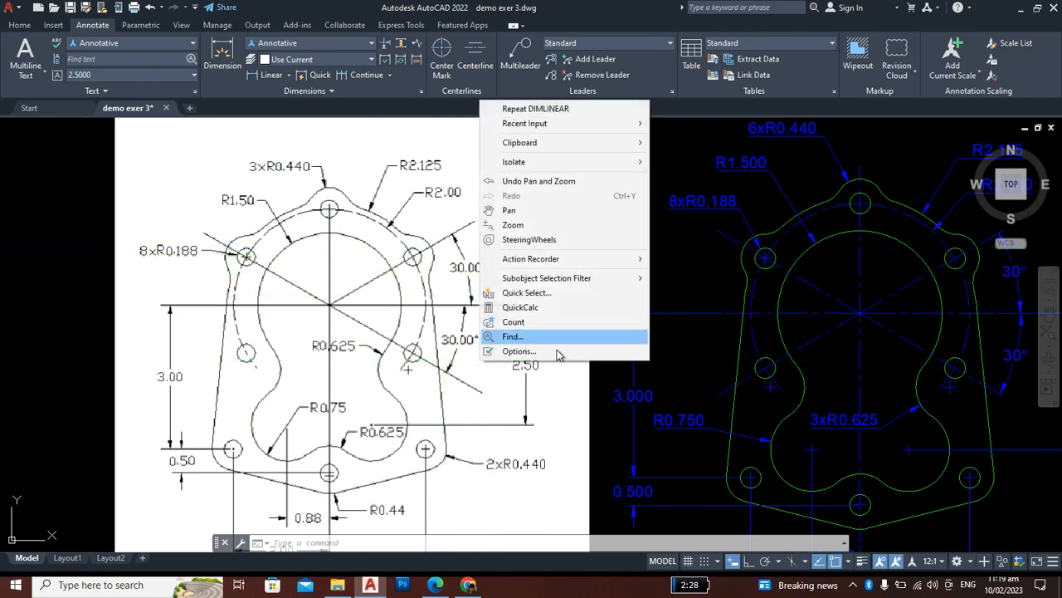
click(603, 398)
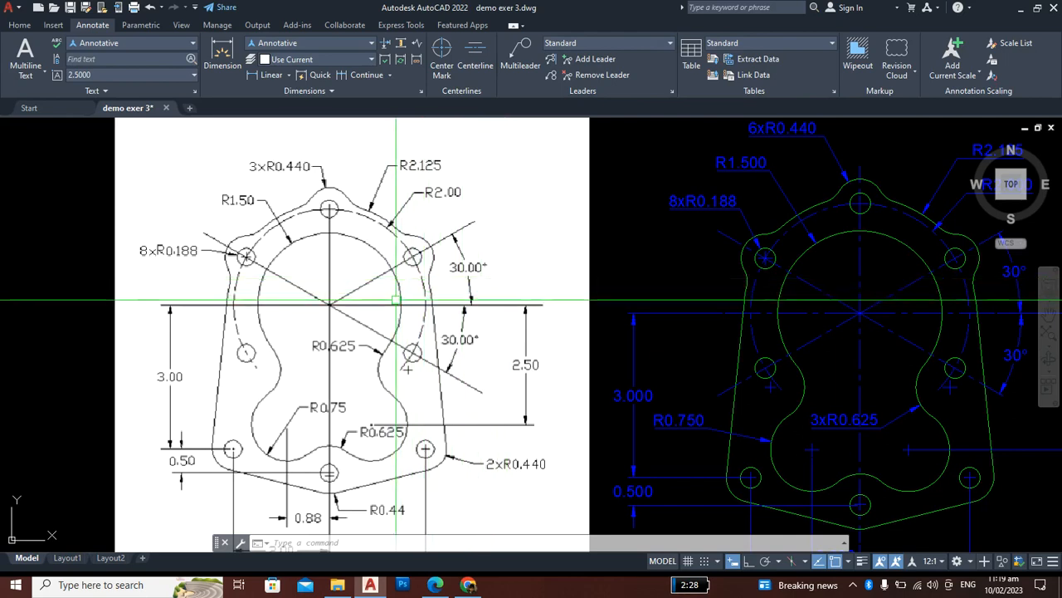
scroll(404, 314, down, 4)
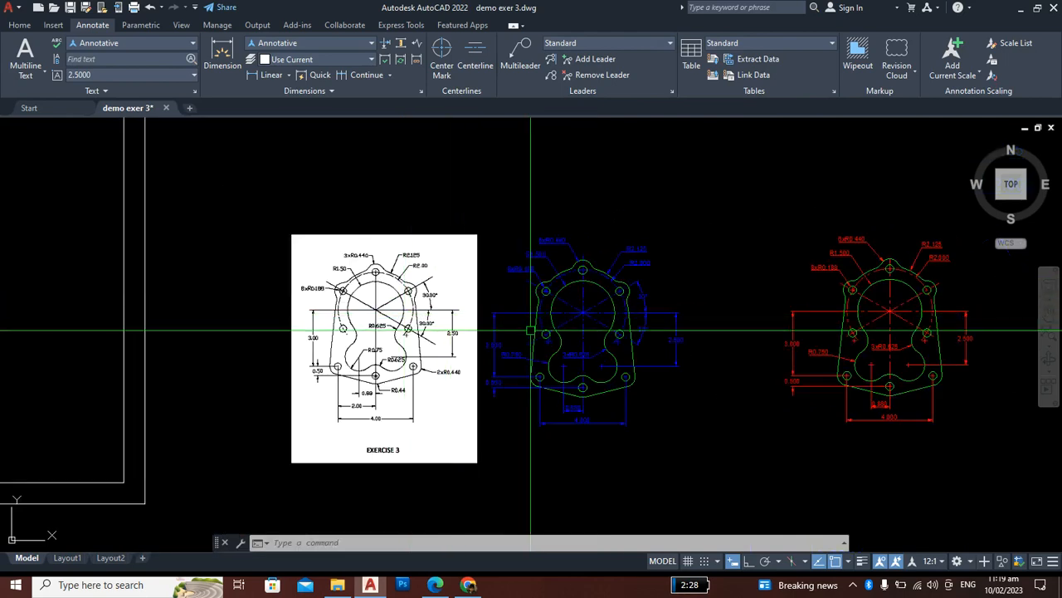
scroll(427, 305, up, 4)
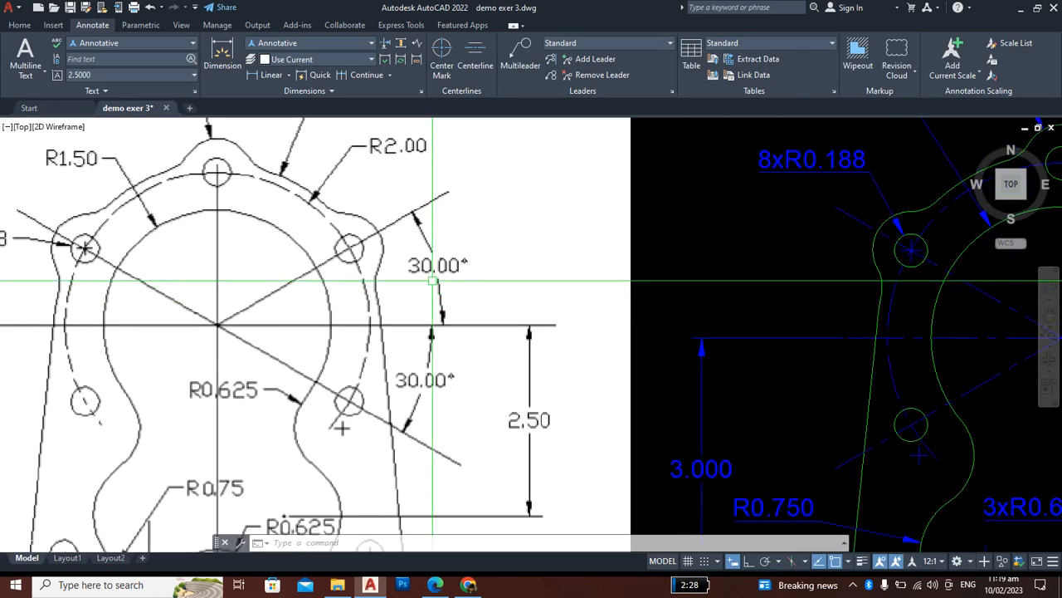
scroll(403, 336, down, 5)
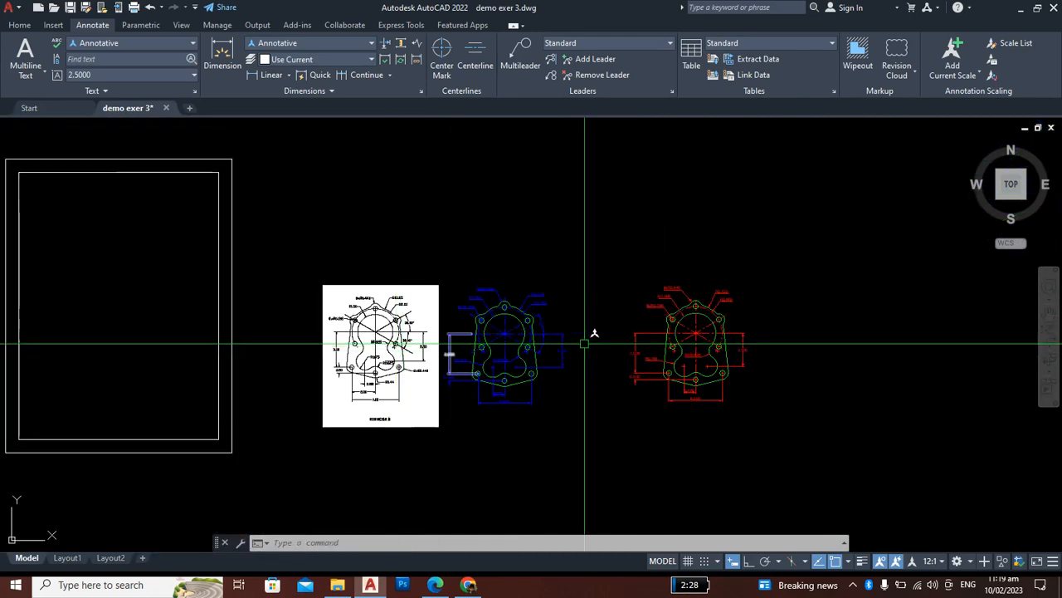
scroll(749, 338, up, 6)
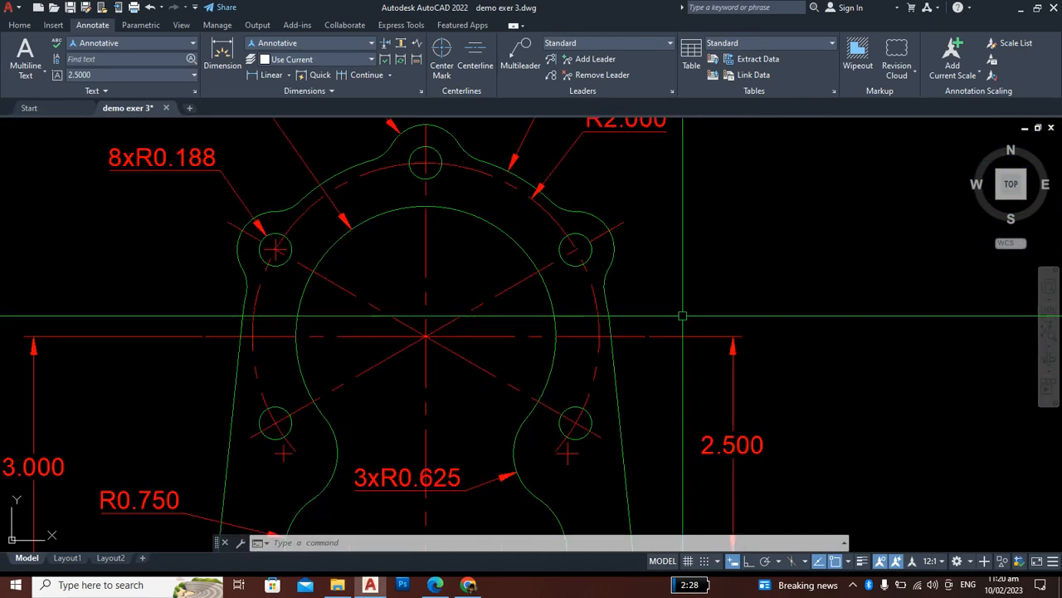
scroll(585, 325, down, 3)
scroll(581, 324, up, 3)
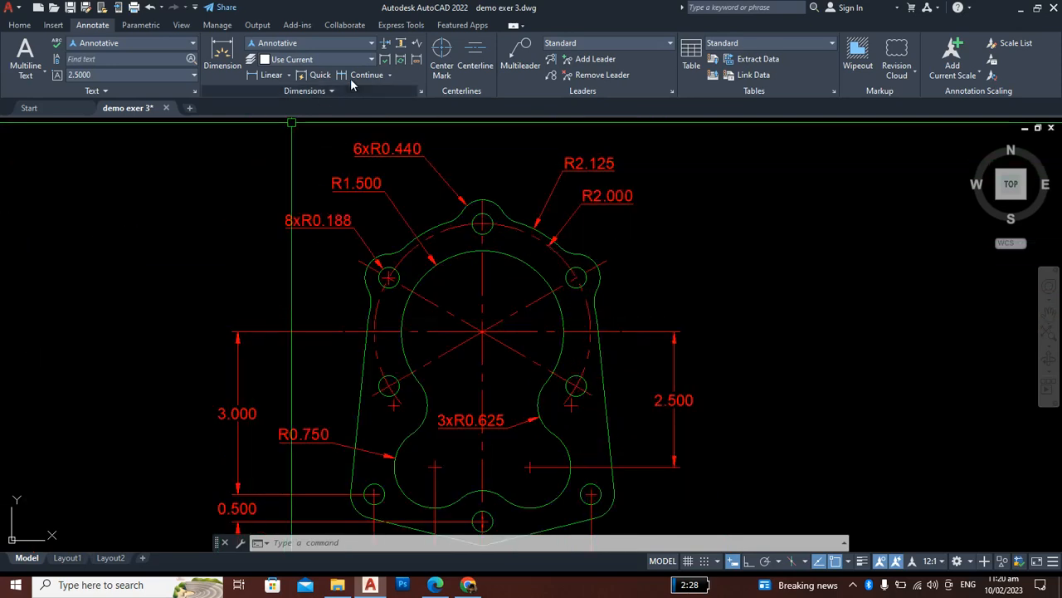
Step: Add an angular dimension between the red plate's upper-right diagonal centerline and its horizontal centerline, with the arc placed outside the plate's right edge
click(289, 76)
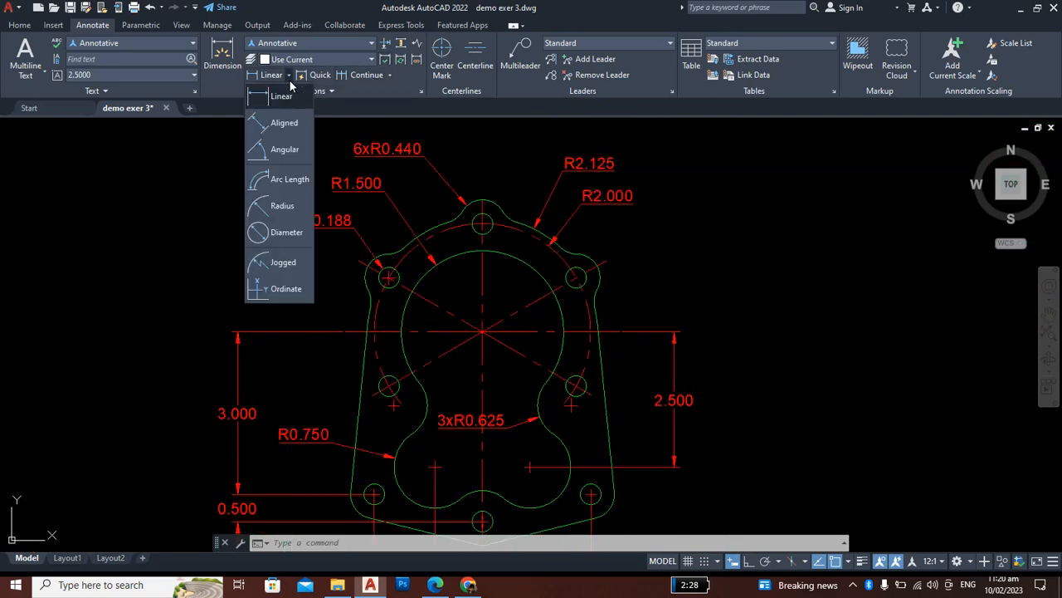
click(285, 150)
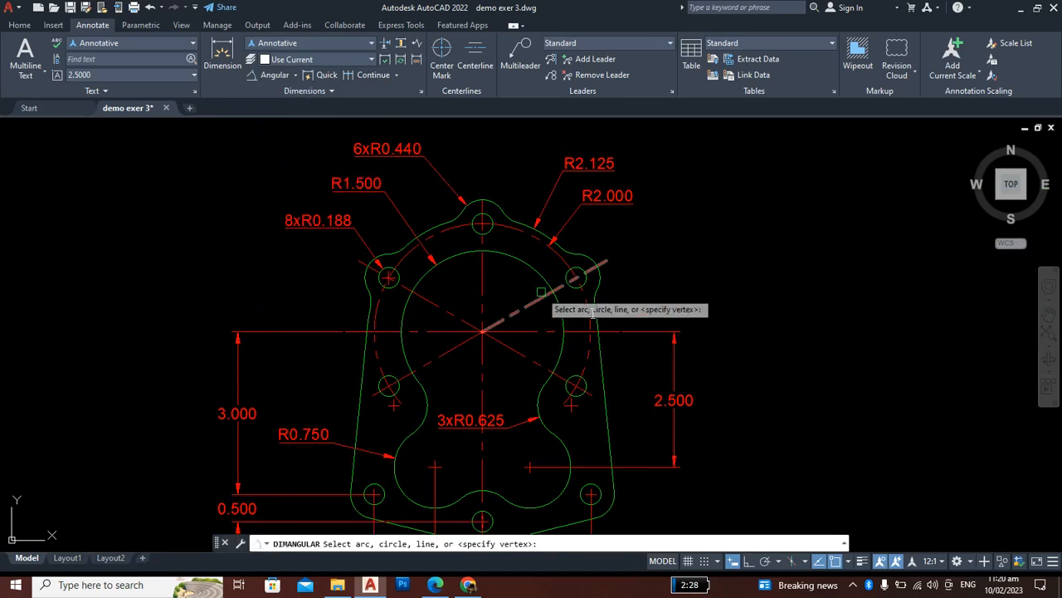
scroll(612, 293, up, 2)
click(523, 291)
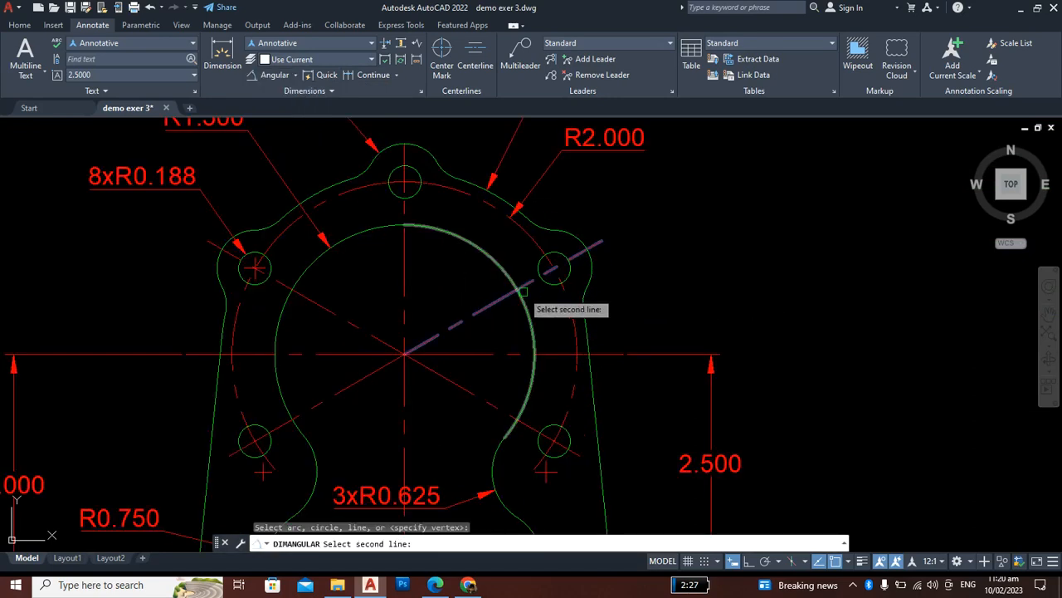
click(561, 353)
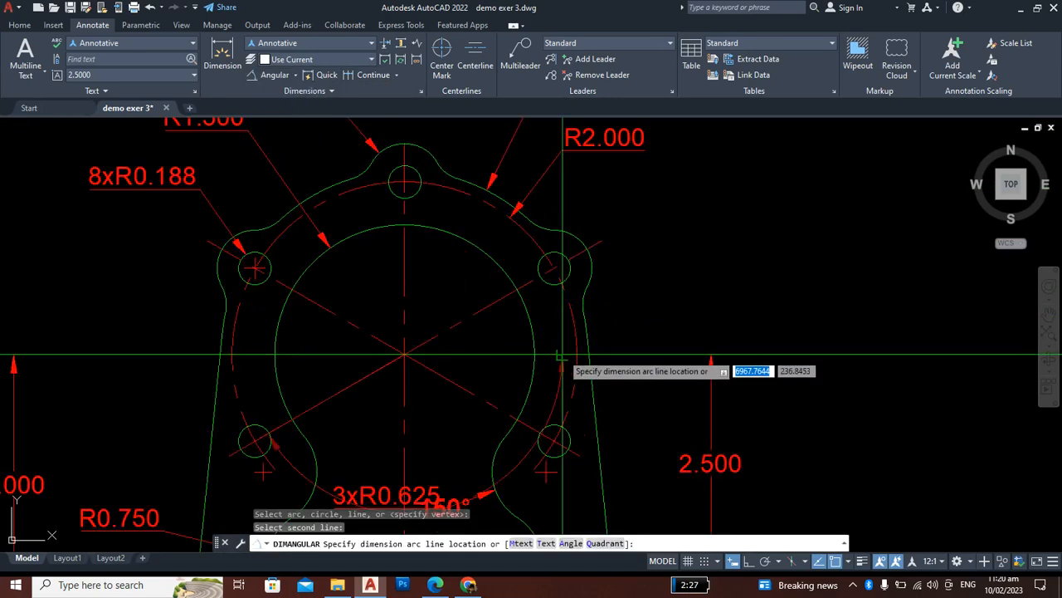
scroll(652, 304, down, 2)
click(654, 305)
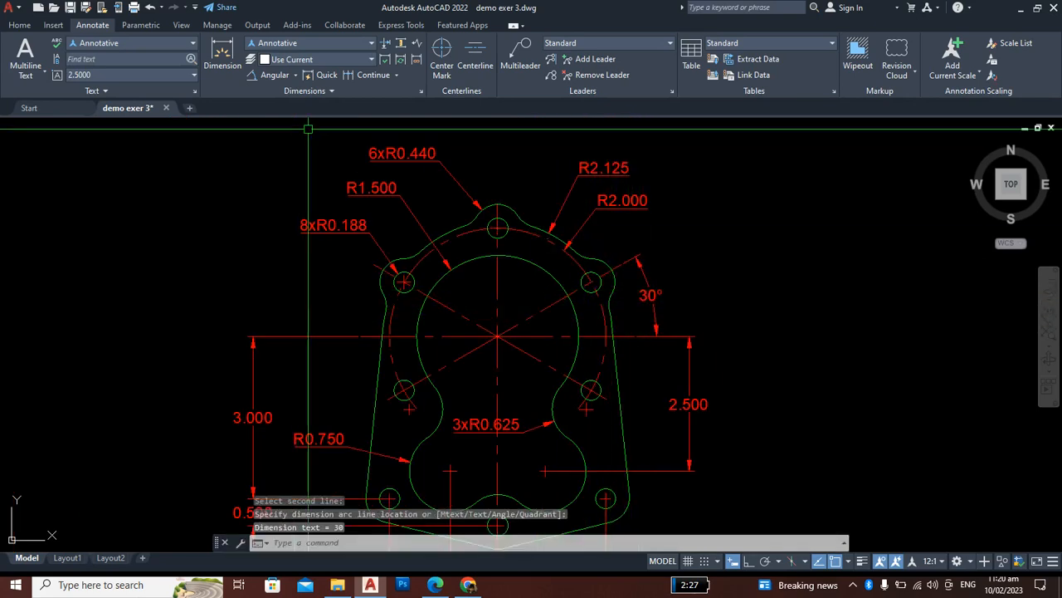
Step: Add an angular dimension between the red plate's horizontal centerline and its lower-right diagonal centerline, with its arc in line with the upper angular dimension
click(265, 77)
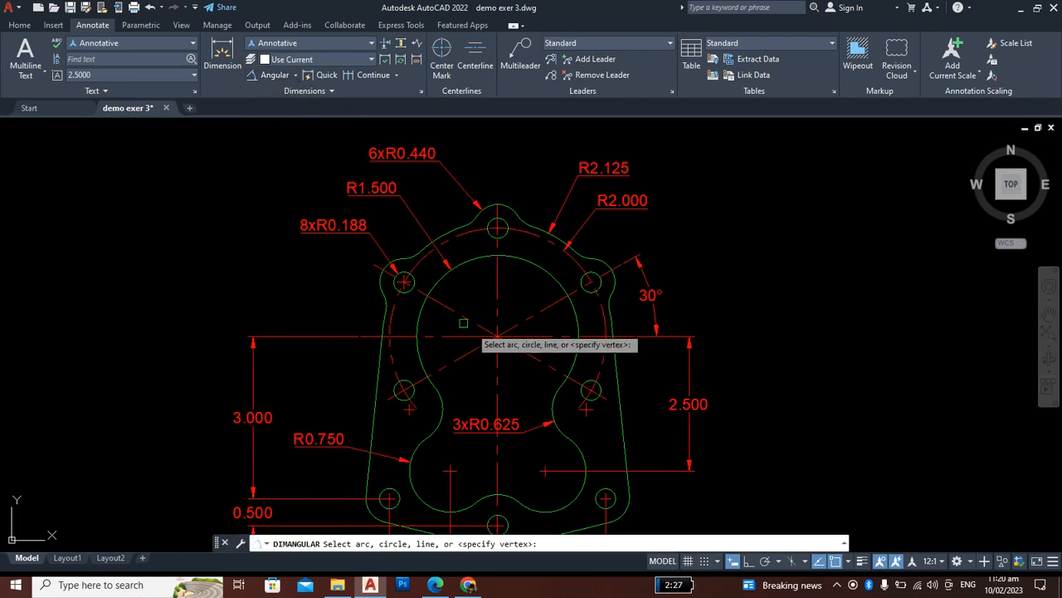
scroll(606, 384, up, 4)
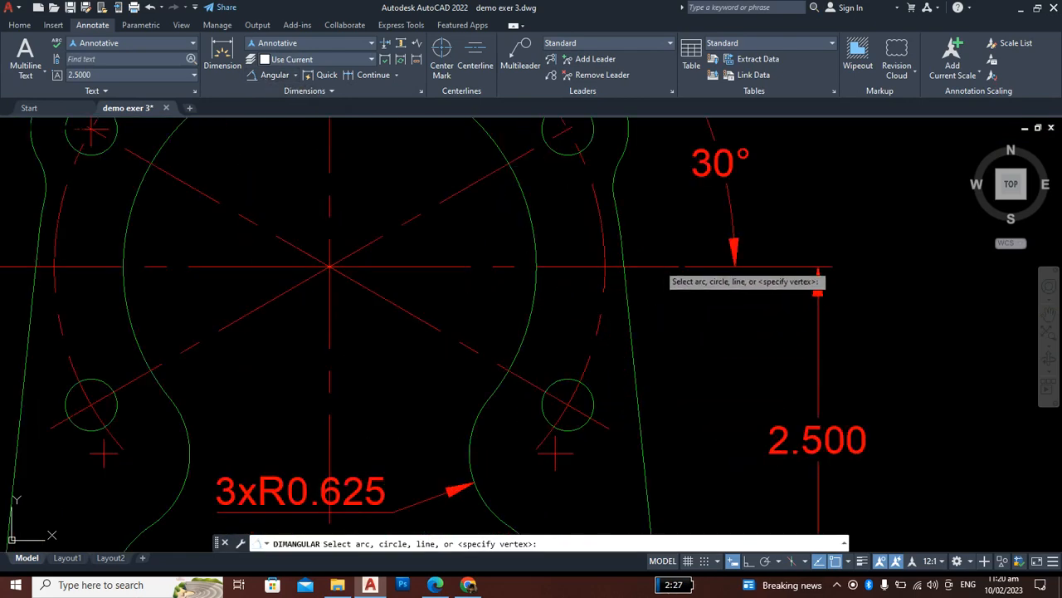
click(659, 267)
click(606, 426)
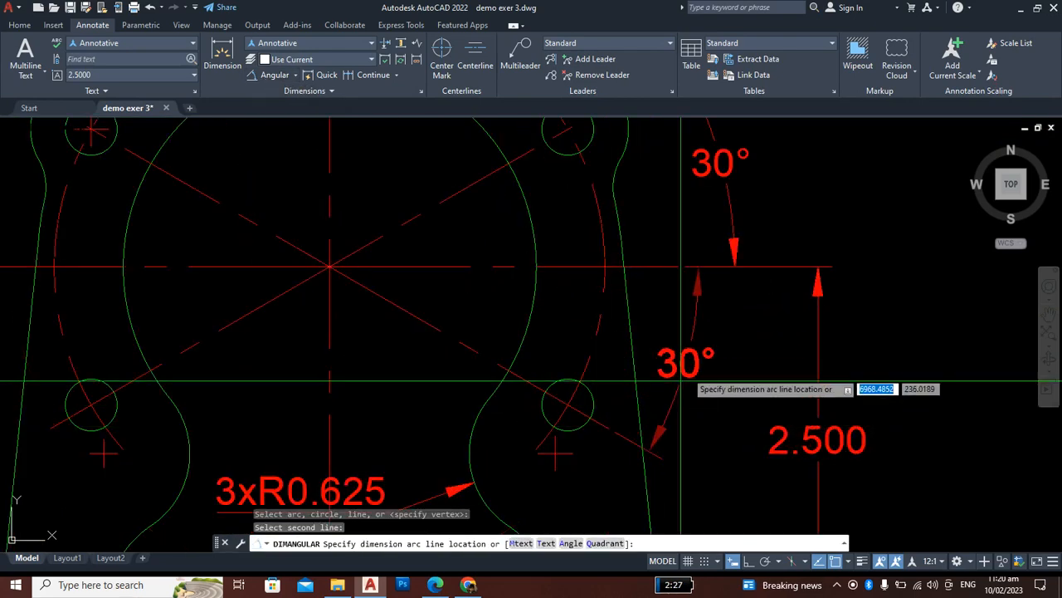
click(734, 292)
Step: Check the red plate's complete set of dimensions against the blue plate and the Exercise 3 reference drawing
scroll(734, 292, down, 8)
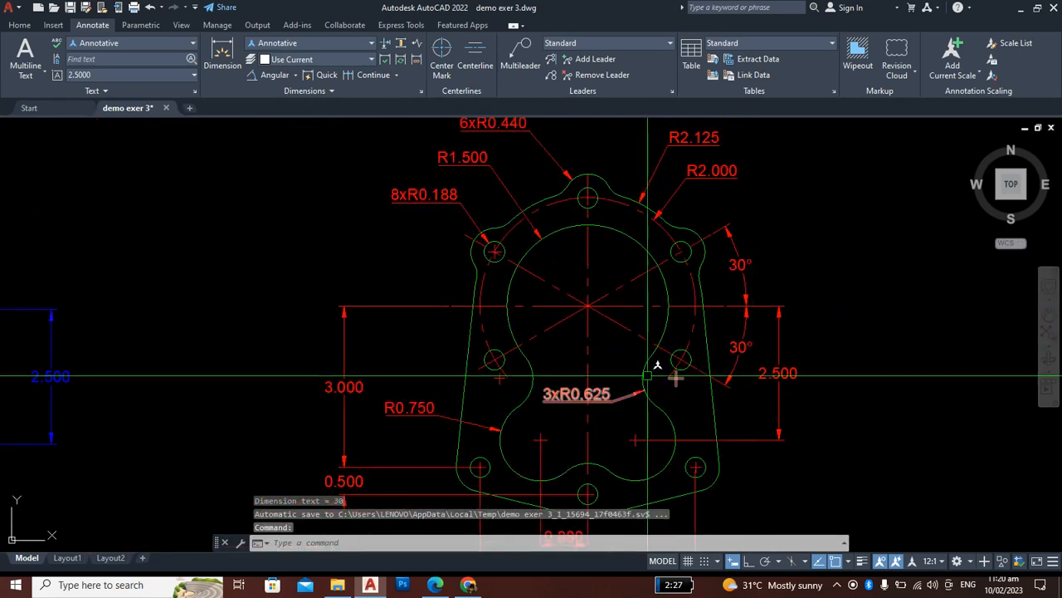
scroll(671, 382, up, 3)
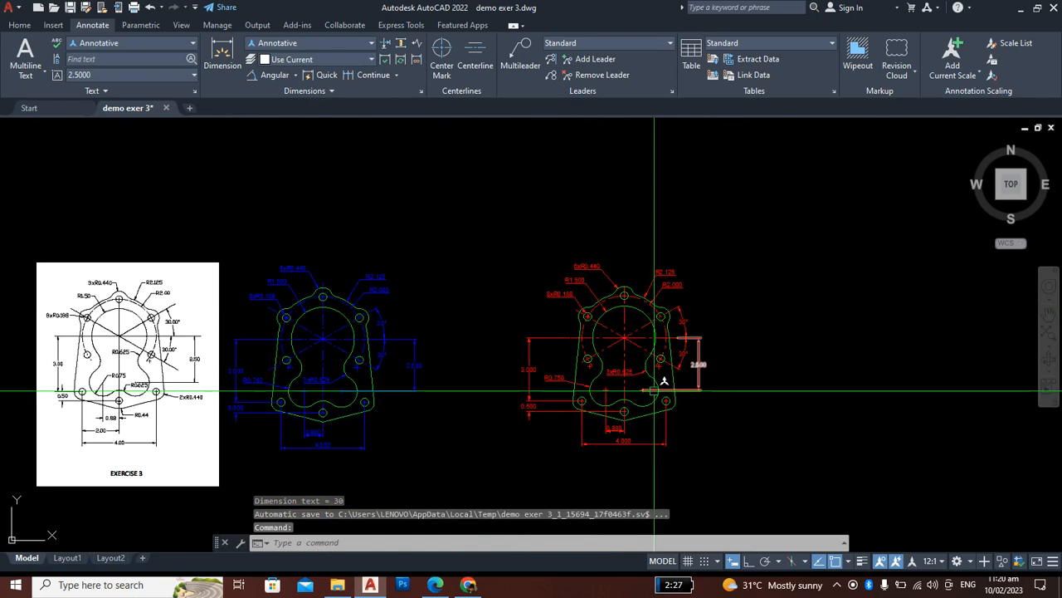
scroll(636, 421, up, 6)
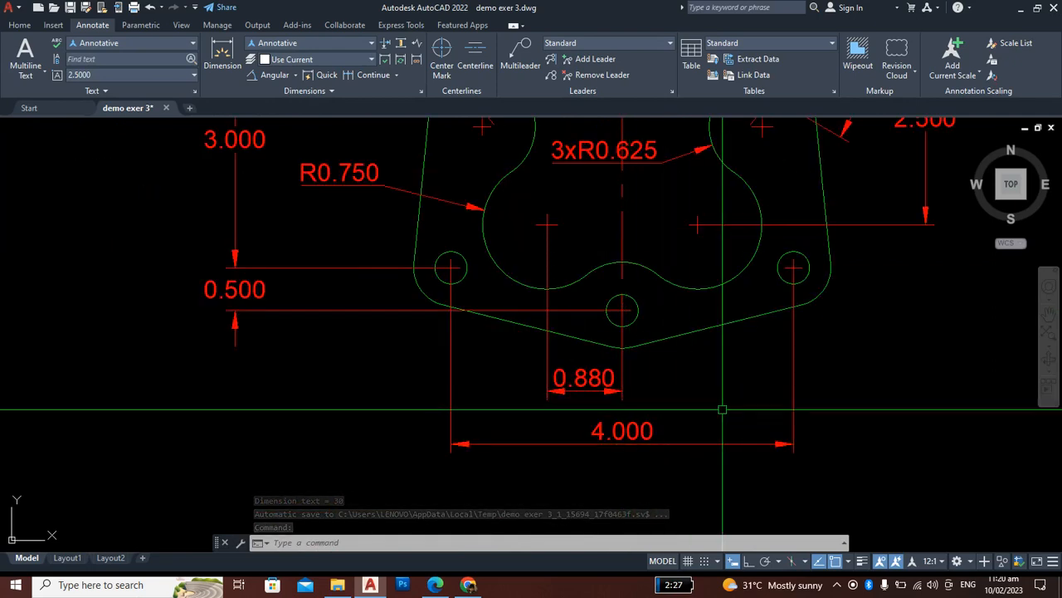
scroll(710, 419, down, 5)
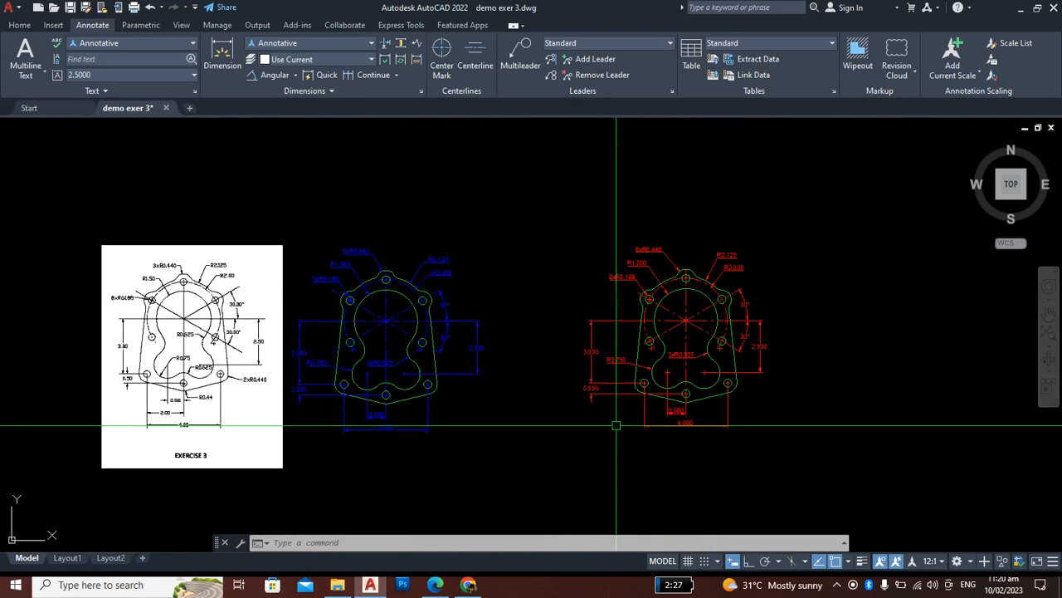
mouse_move(543, 425)
middle_down()
mouse_move(566, 407)
mouse_move(559, 399)
middle_up()
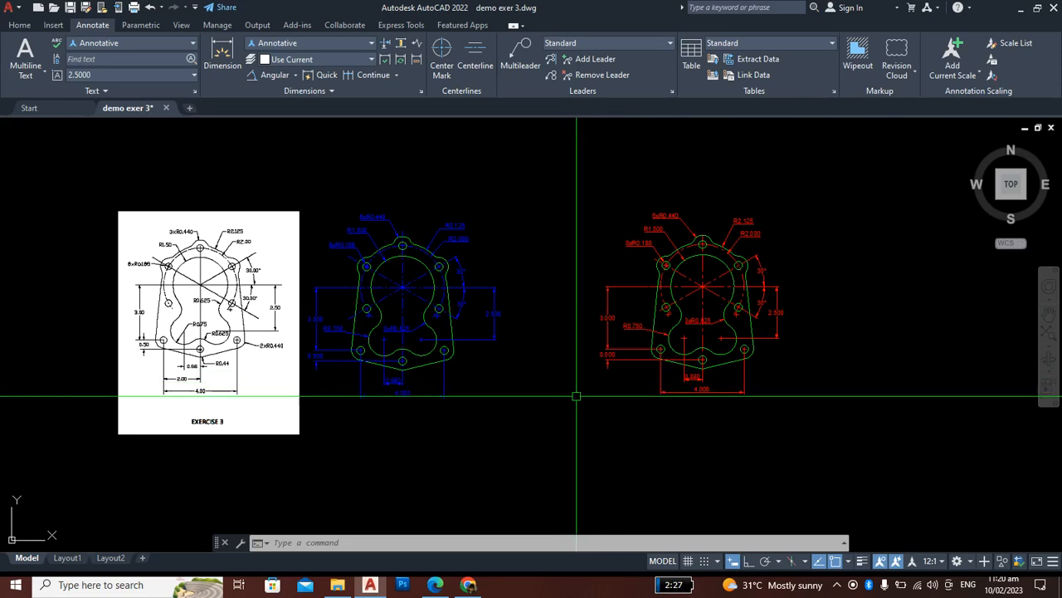
middle_drag(533, 399, 569, 398)
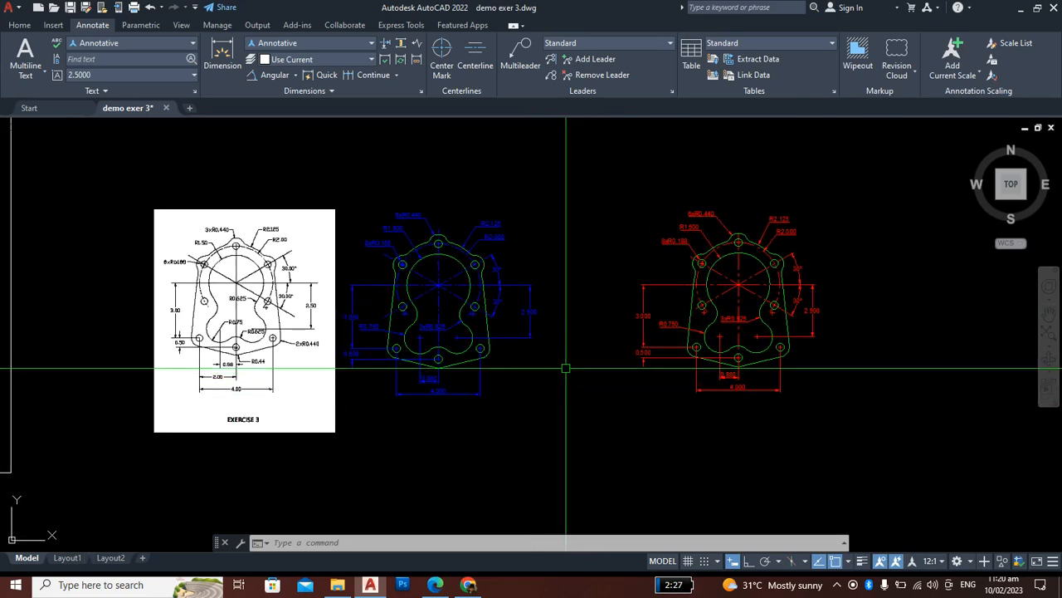
scroll(561, 373, up, 2)
scroll(585, 370, down, 2)
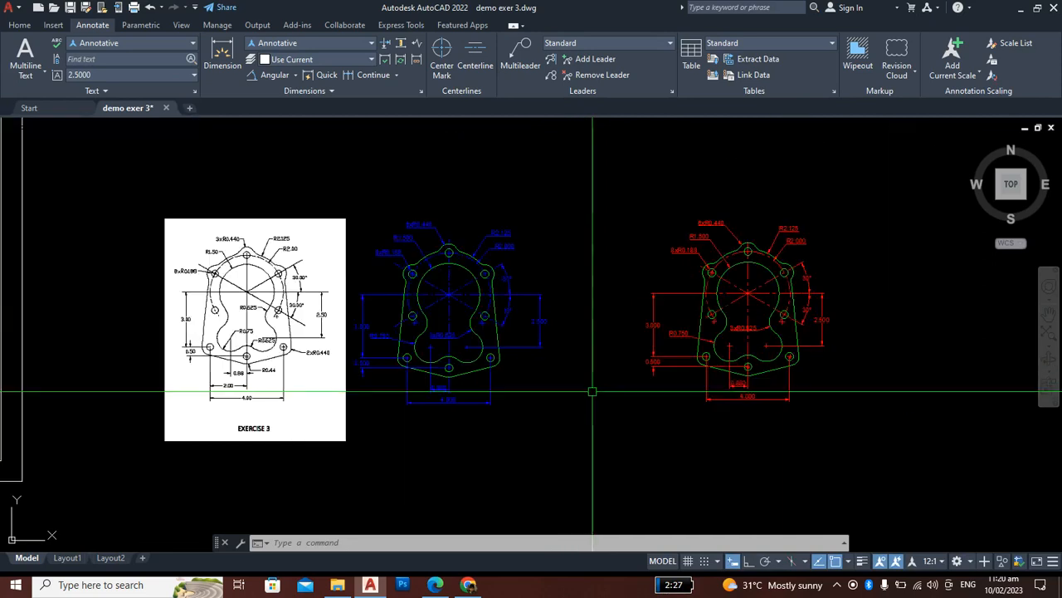
Step: Save the dimensioned plate drawing under its existing file name, demo exer 3.dwg
key(Return)
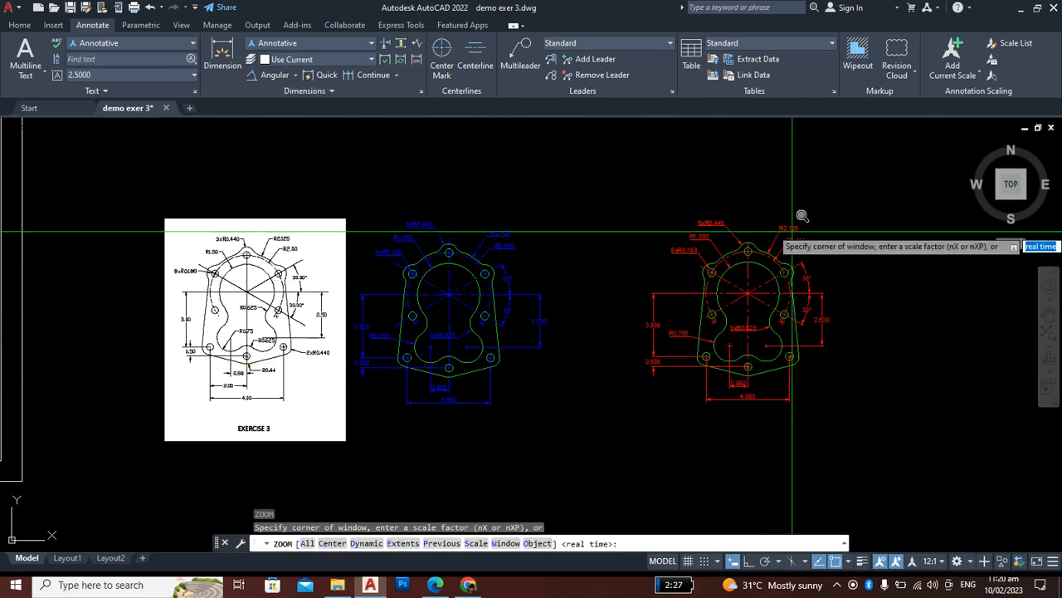
click(847, 187)
click(616, 430)
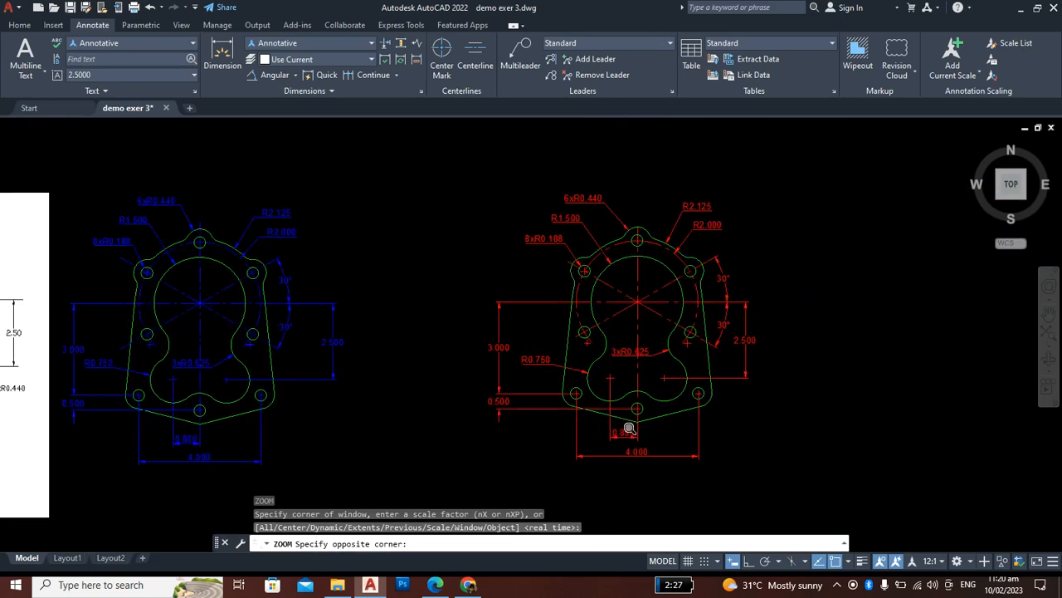
click(71, 7)
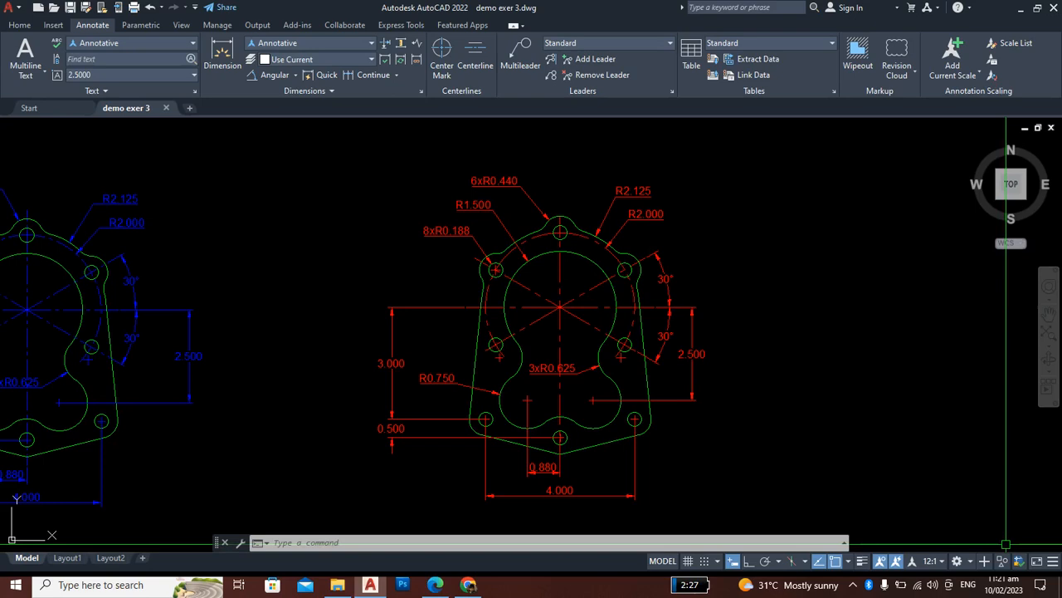
click(854, 584)
click(867, 560)
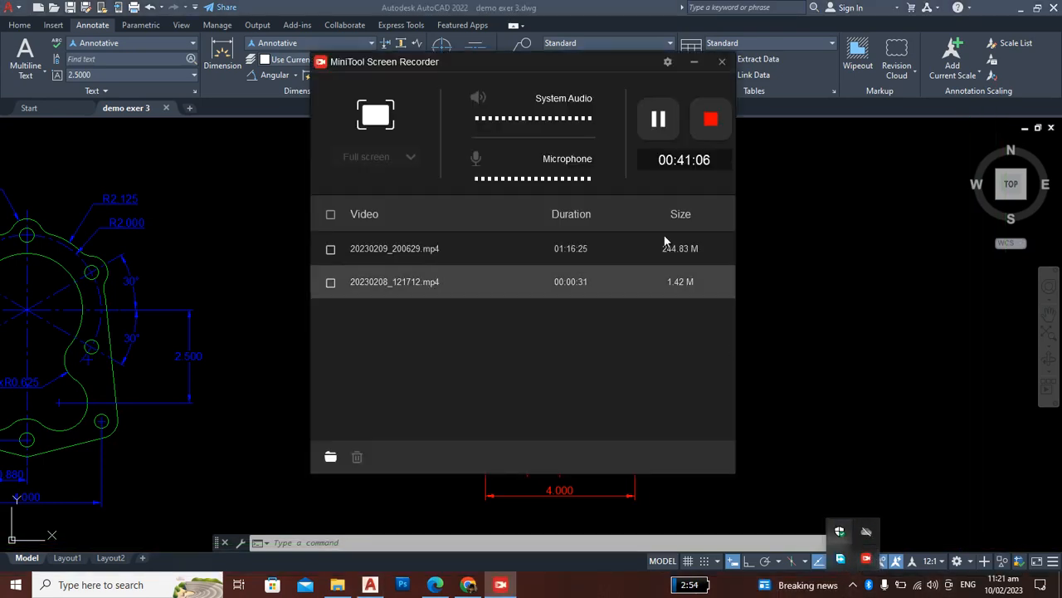